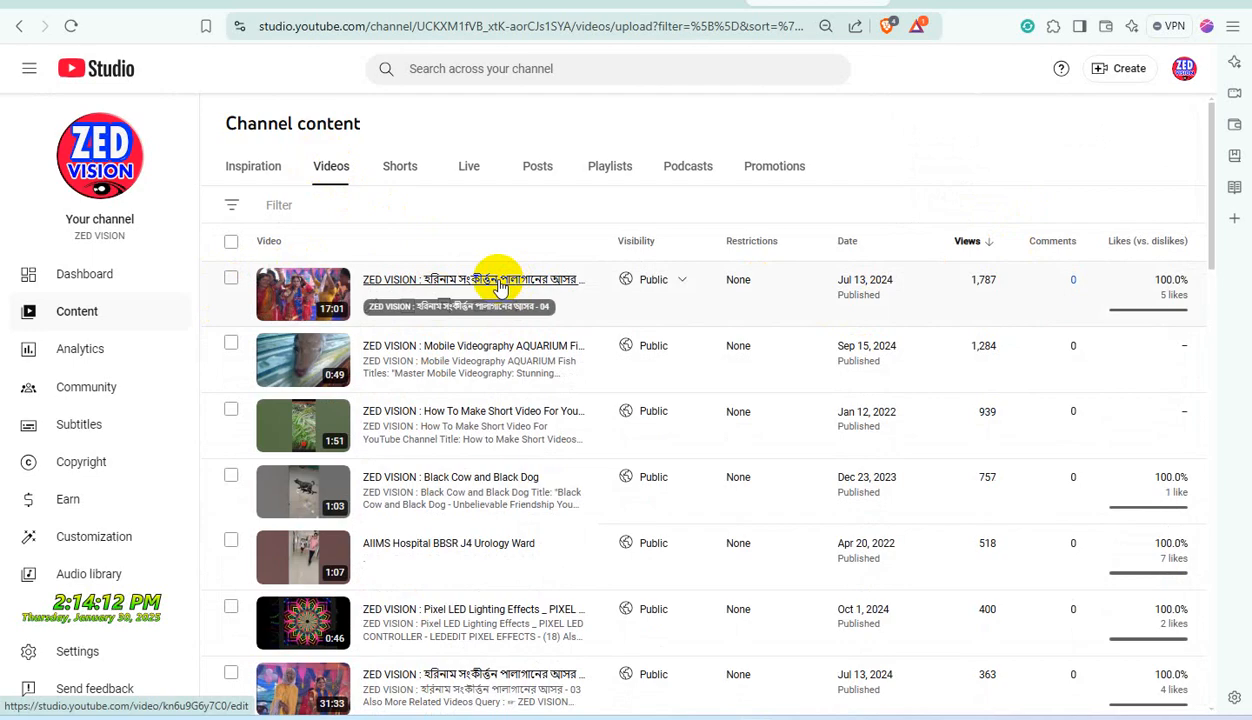
Select the video "ZED VISION : হরিনাম সংকীর্ত্তন পালাগানের আসর - 04" and open its details page in a new tab.
left_click(231, 277)
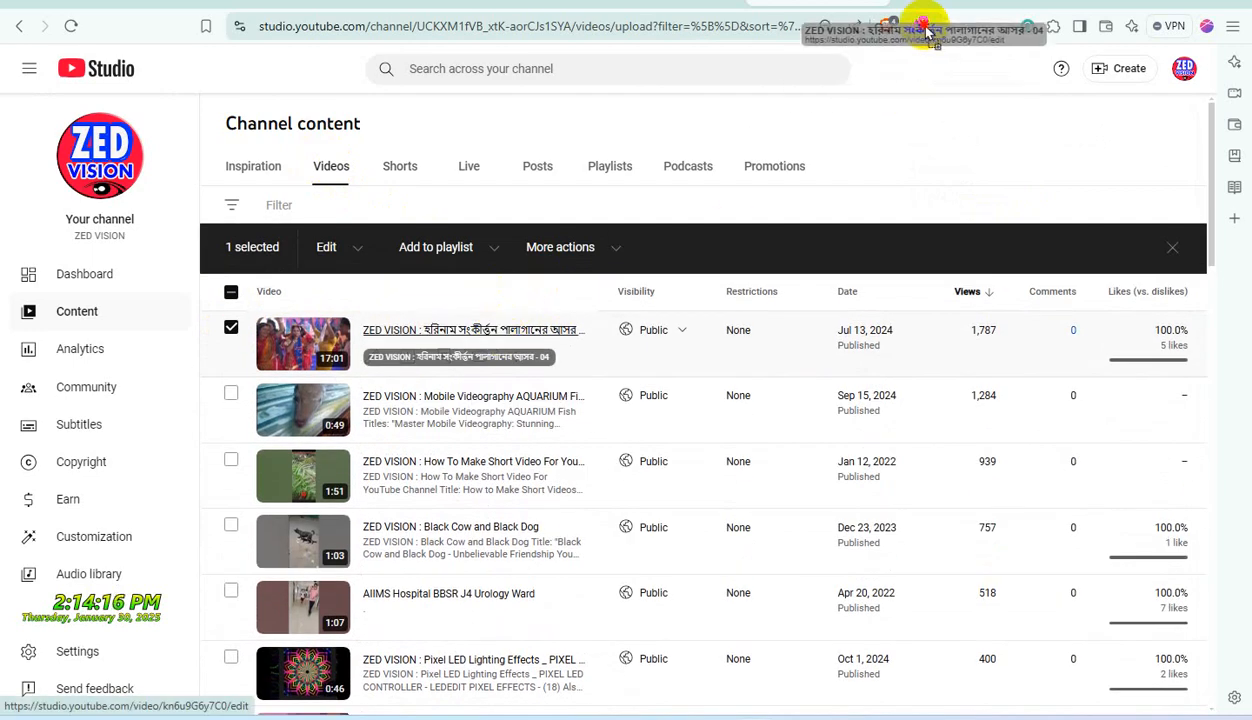
left_click(1035, 5)
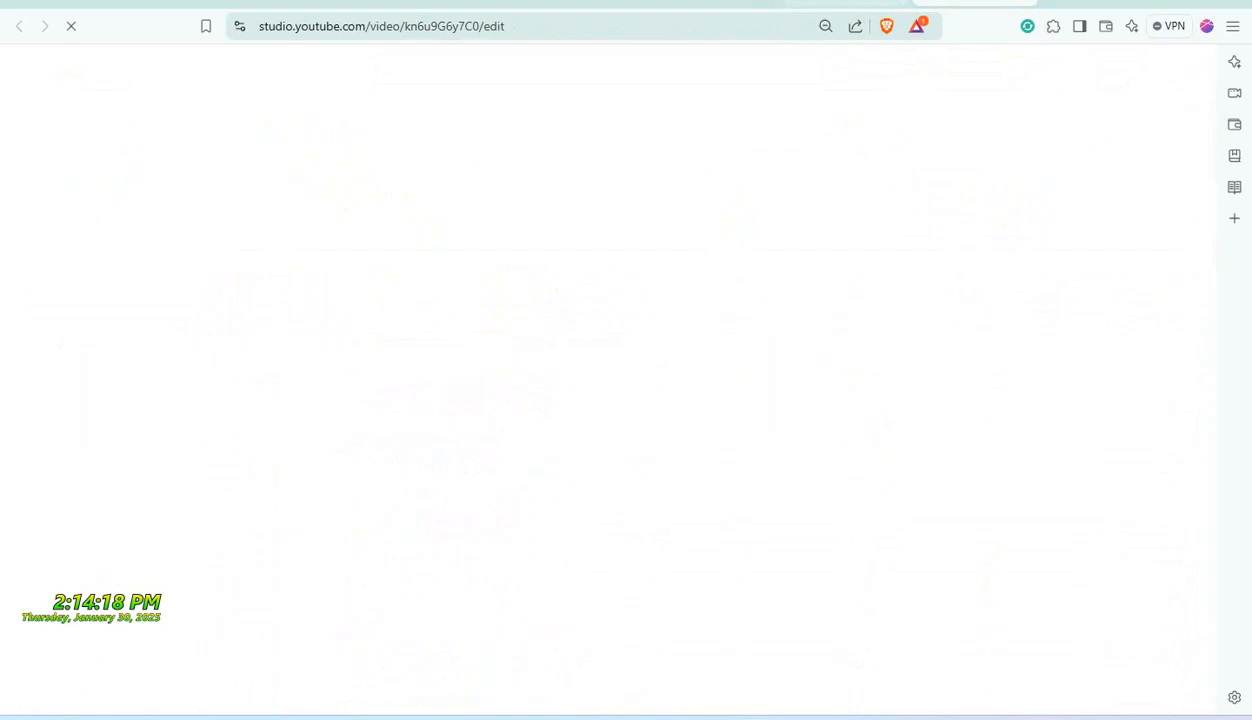
left_click(850, 4)
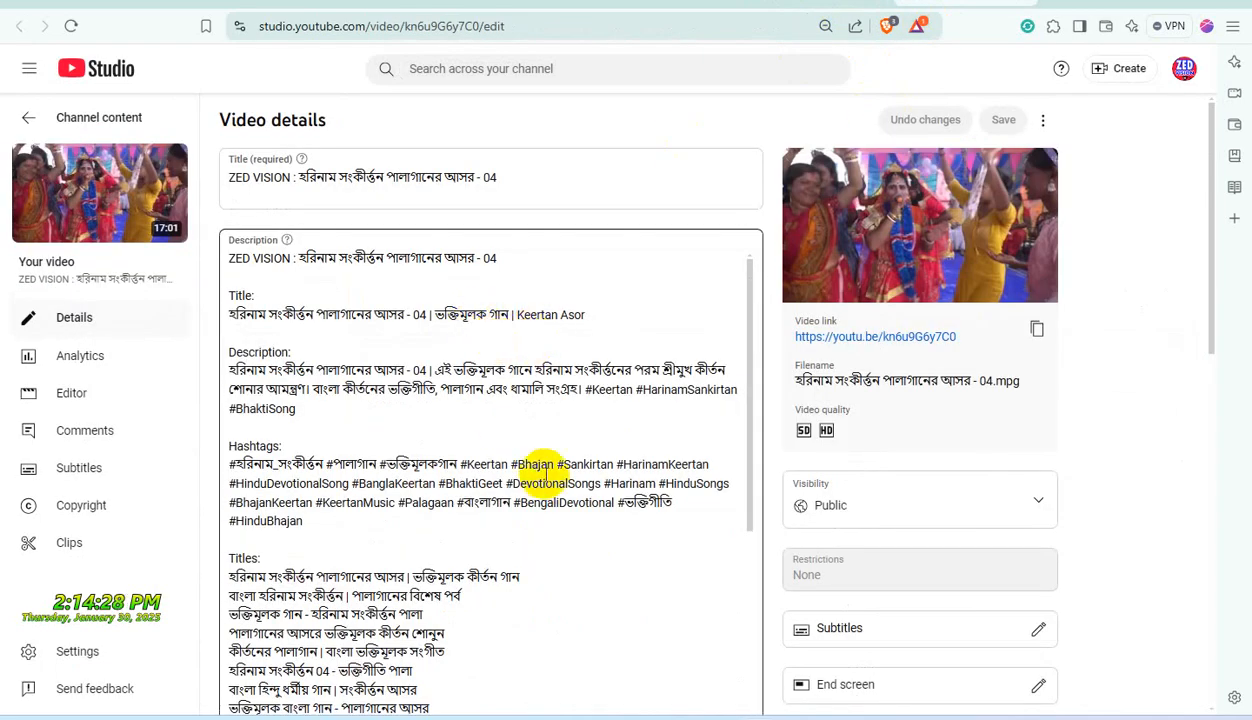
Delete the "Title:" and "Description:" heading labels from the video description.
scroll(565, 461, "down", 2)
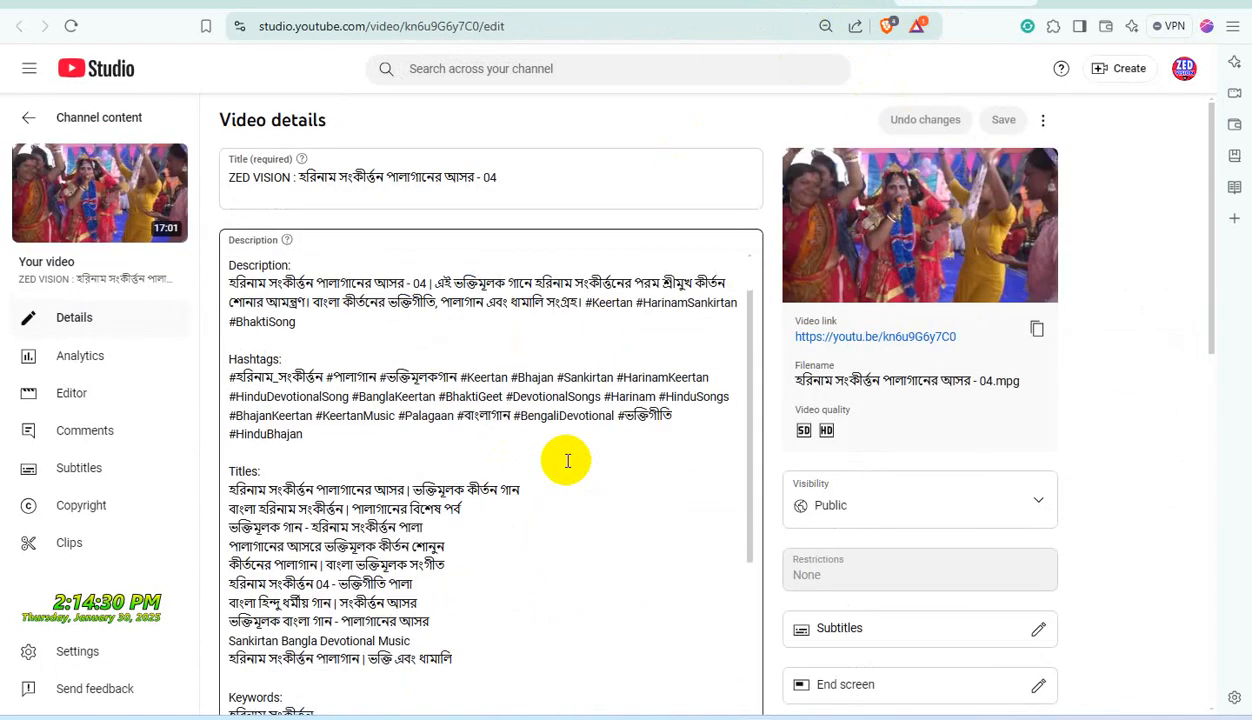
scroll(563, 461, "up", 2)
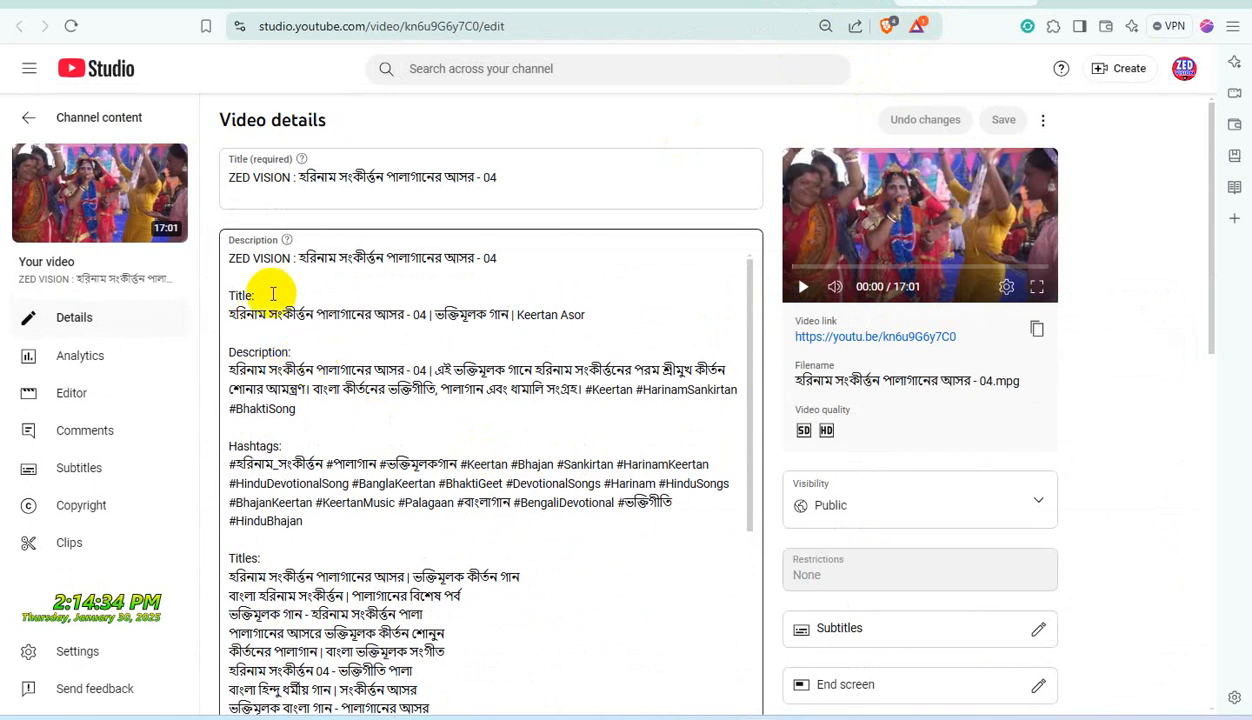
double_click(240, 296)
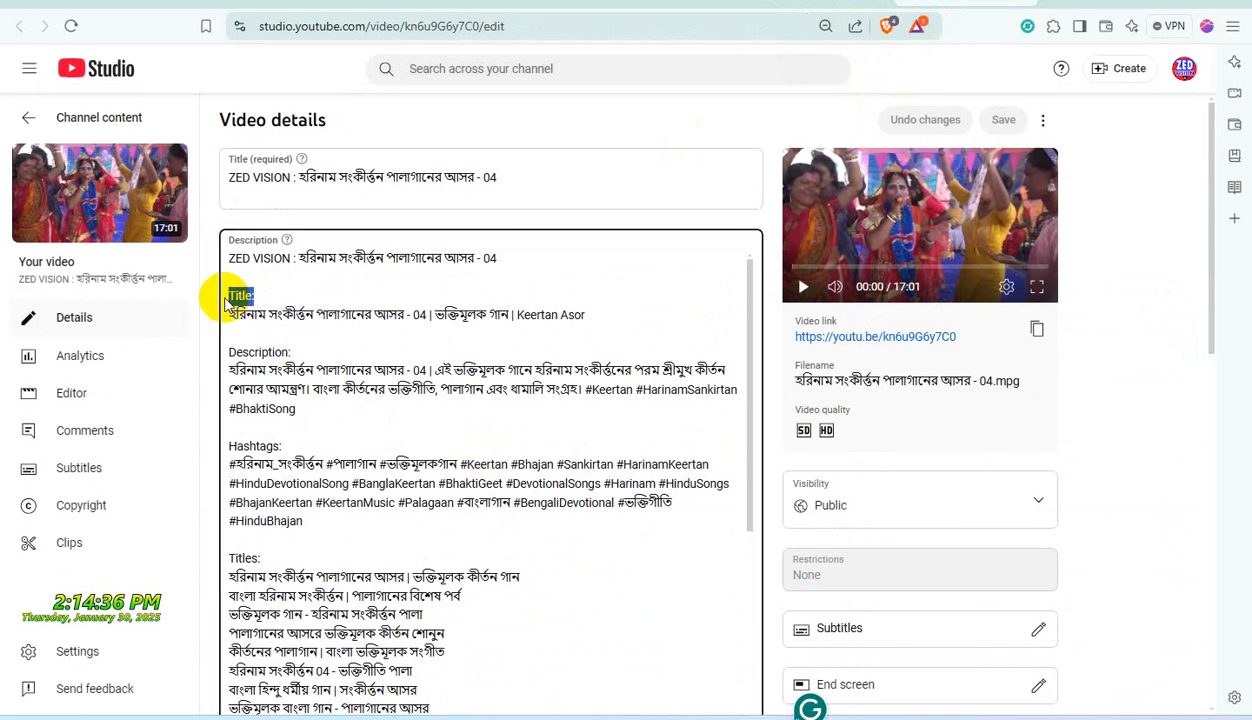
key("BackSpace")
left_click_drag(287, 352, 233, 353)
key("ctrl+shift+Home")
key("BackSpace")
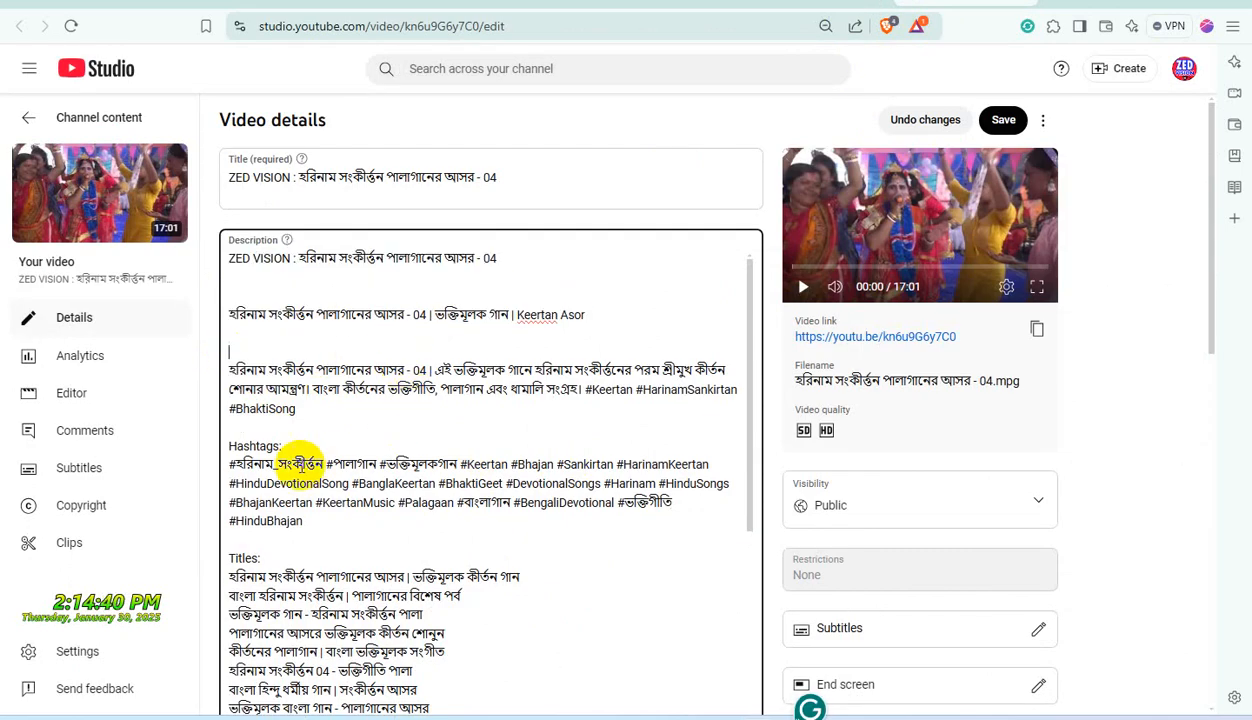
Delete the "Hashtags:" label and the leftover blank lines in the upper part of the description.
left_click_drag(302, 441, 240, 443)
key("BackSpace")
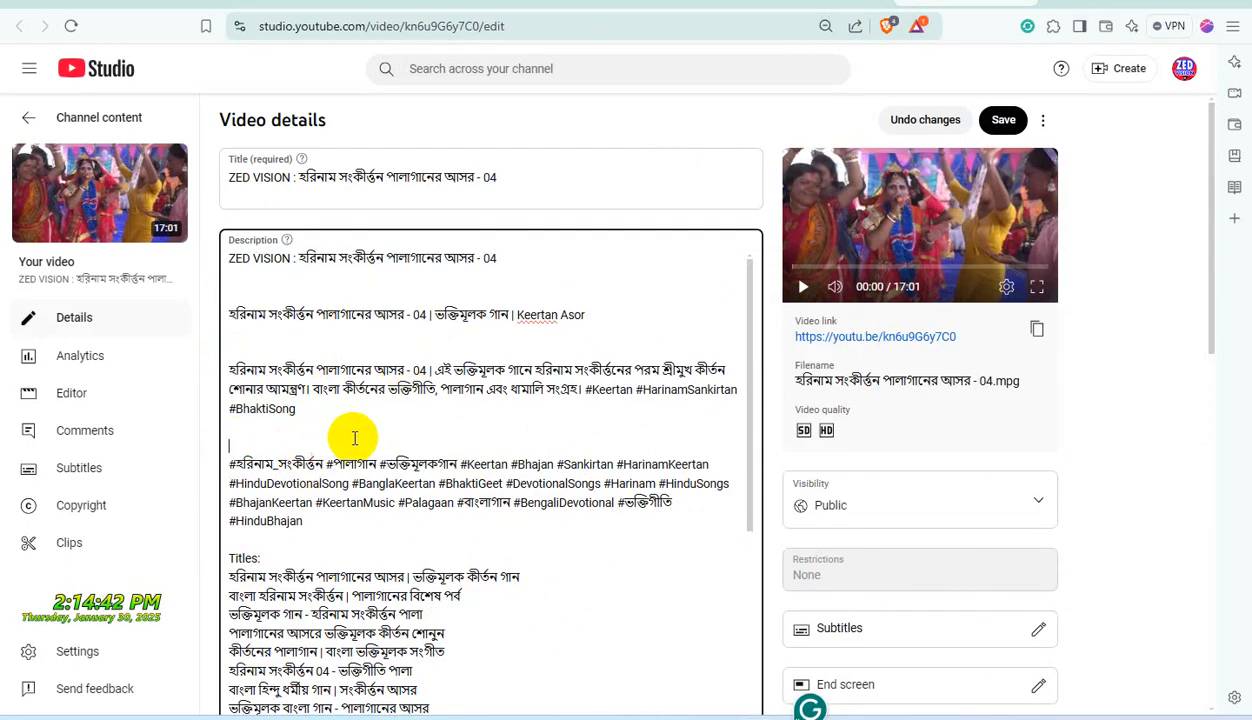
key("BackSpace")
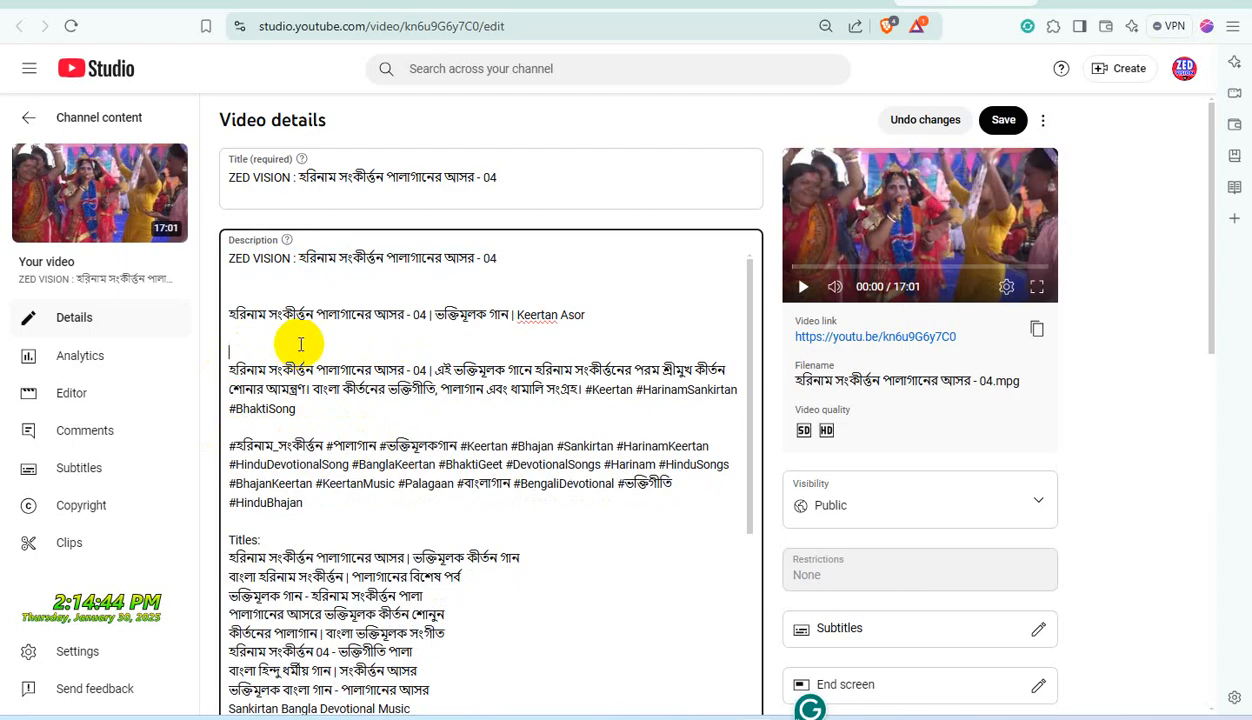
key("BackSpace")
left_click(266, 294)
key("BackSpace")
Remove the "Titles:" and "Keywords:" labels from the description along with their emptied lines.
scroll(403, 386, "down", 1)
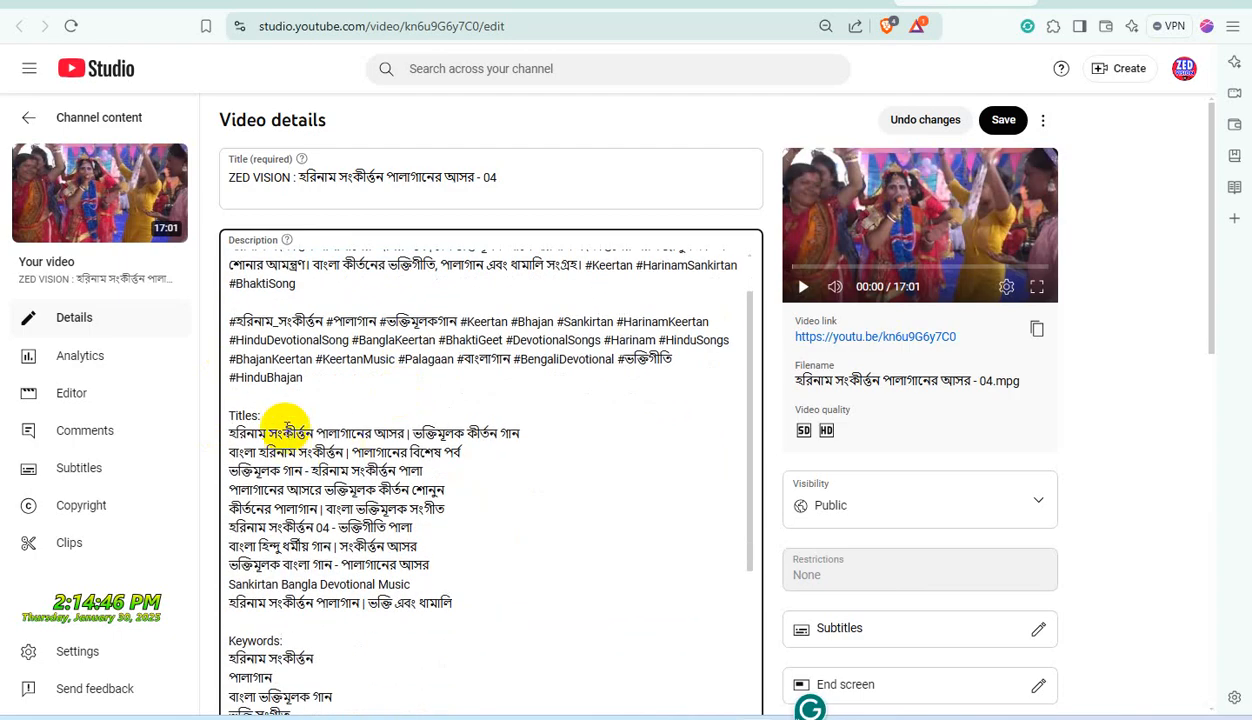
key("BackSpace")
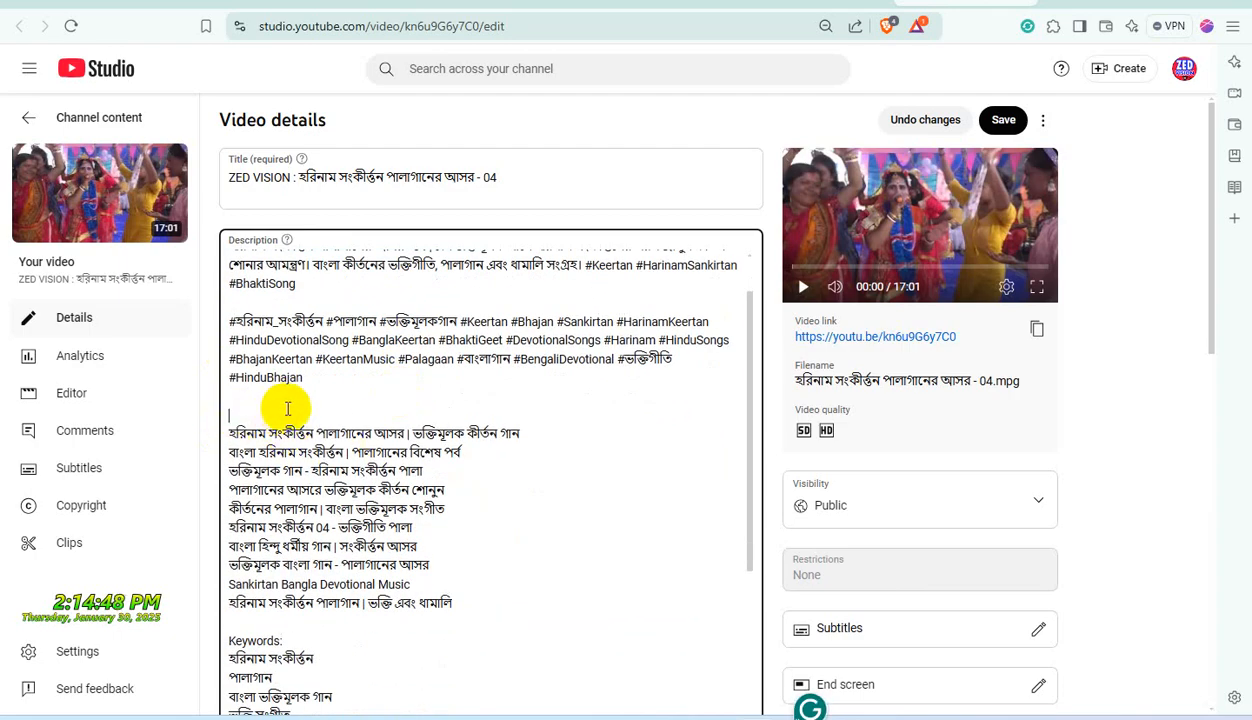
key("BackSpace")
scroll(414, 383, "down", 2)
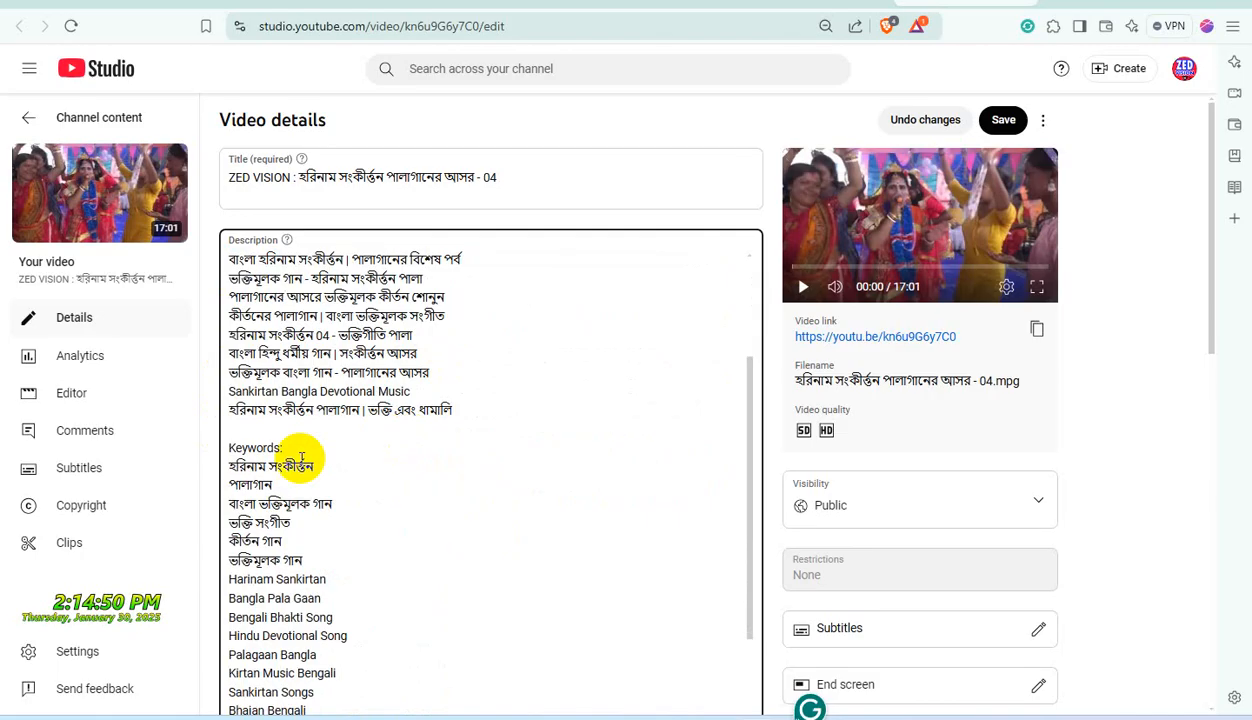
left_click_drag(301, 449, 229, 448)
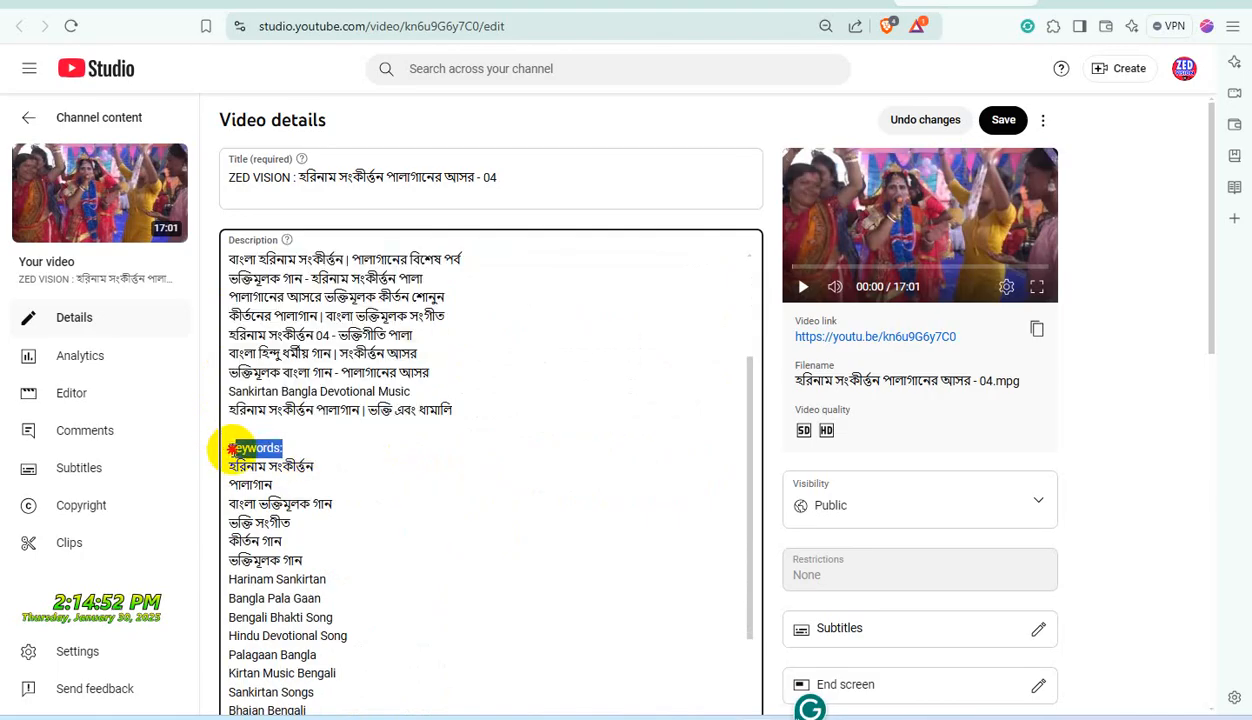
key("BackSpace")
key("BackSpace")
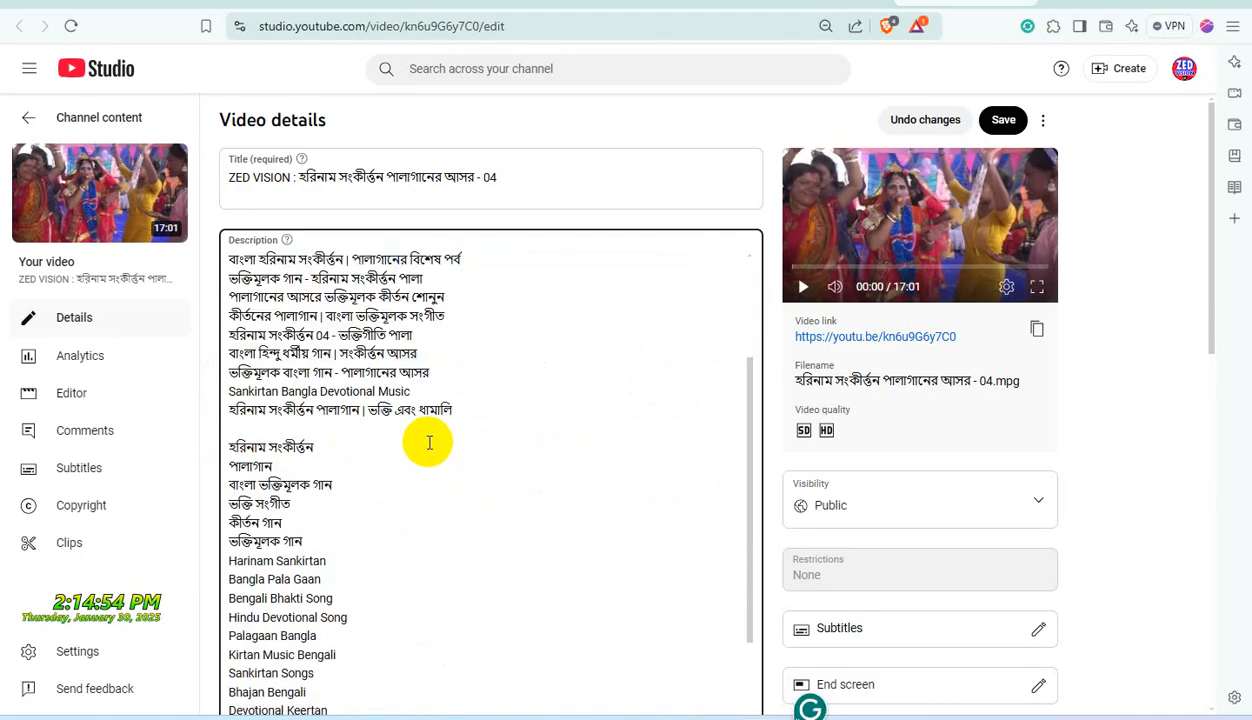
Copy the description's "হরিনাম সংকীর্ত্তন পালাগানের আসর - 04 | ভক্তিমূলক গান | Keertan Asor" line over the title text following "ZED VISION :".
scroll(428, 441, "down", 3)
scroll(436, 441, "down", 10)
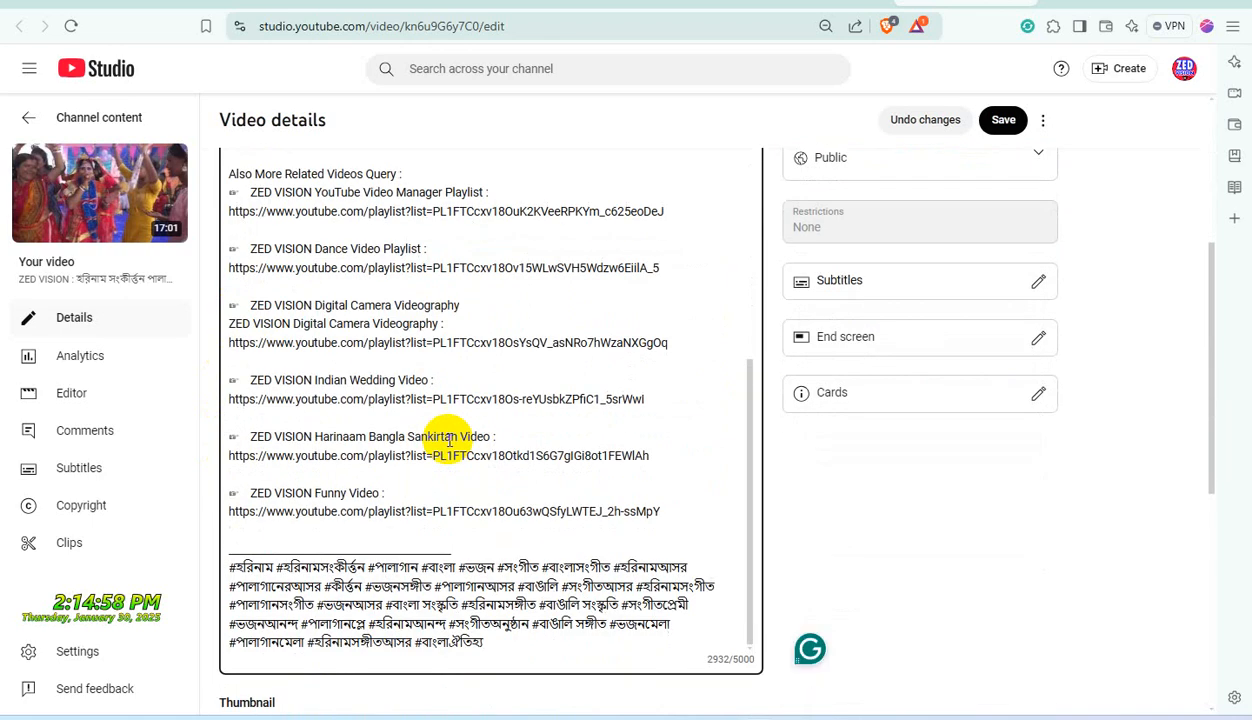
scroll(449, 440, "up", 10)
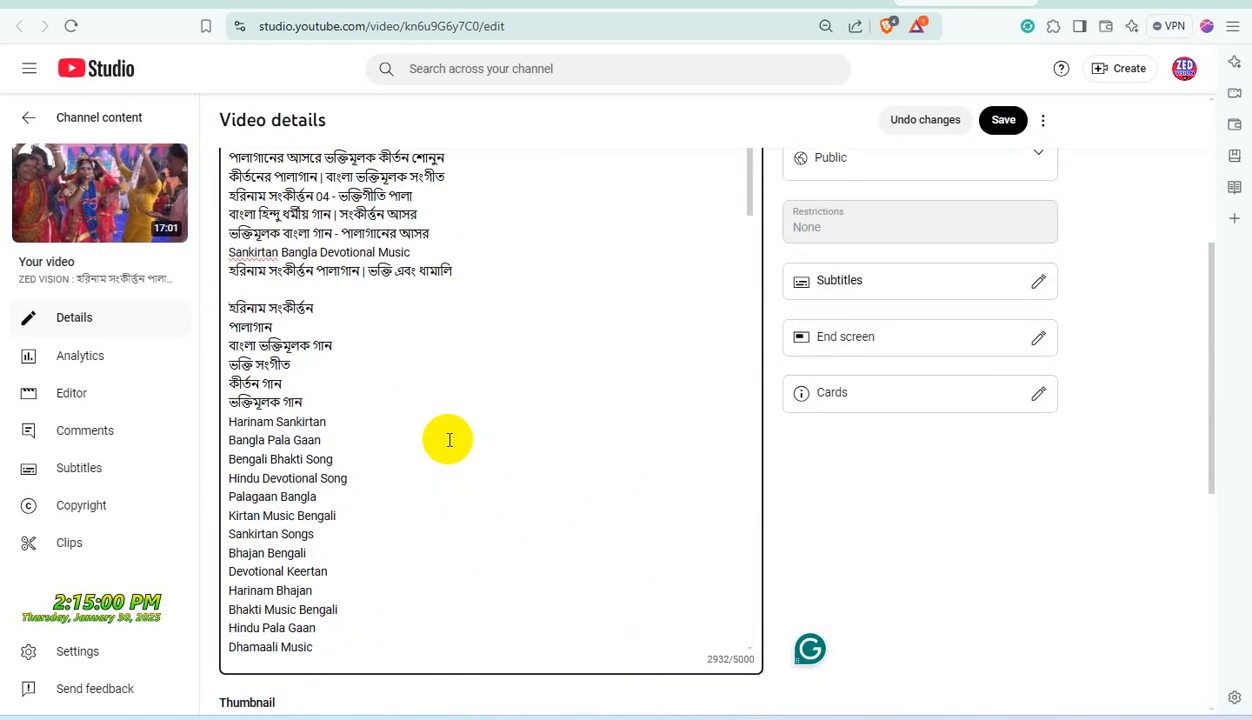
scroll(449, 440, "up", 6)
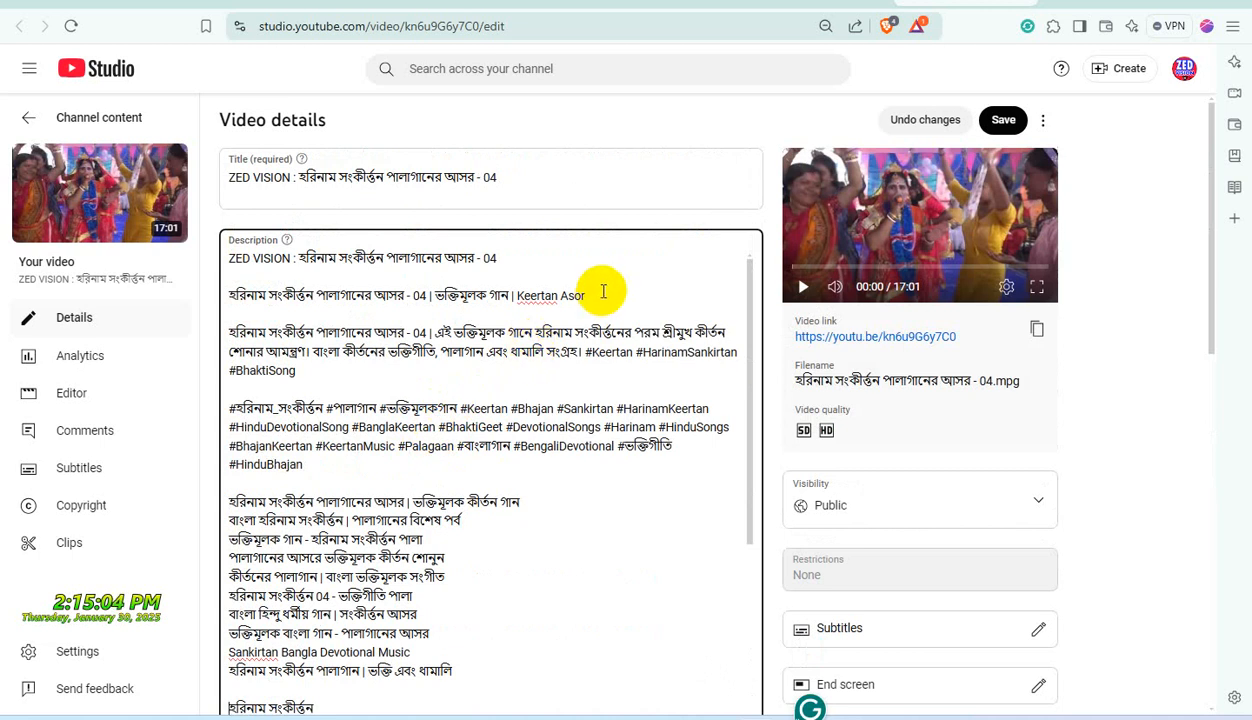
left_click_drag(600, 294, 228, 297)
key("ctrl+c")
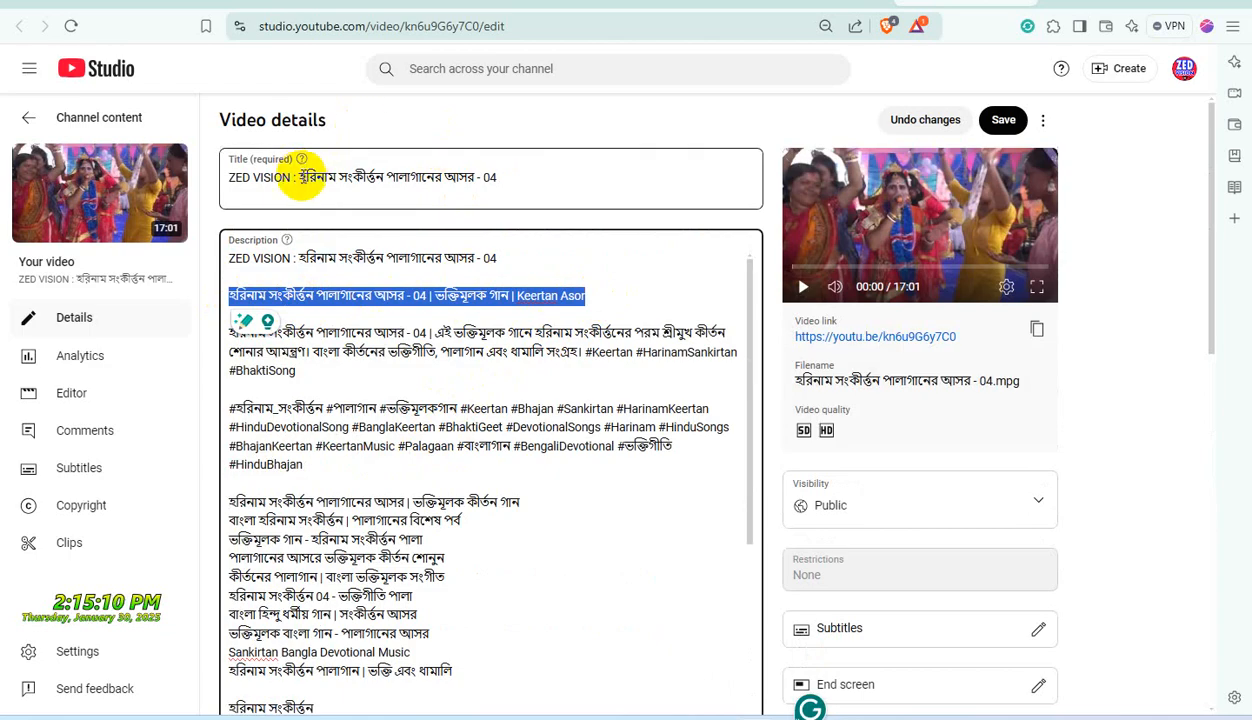
left_click_drag(300, 177, 657, 176)
key("ctrl+v")
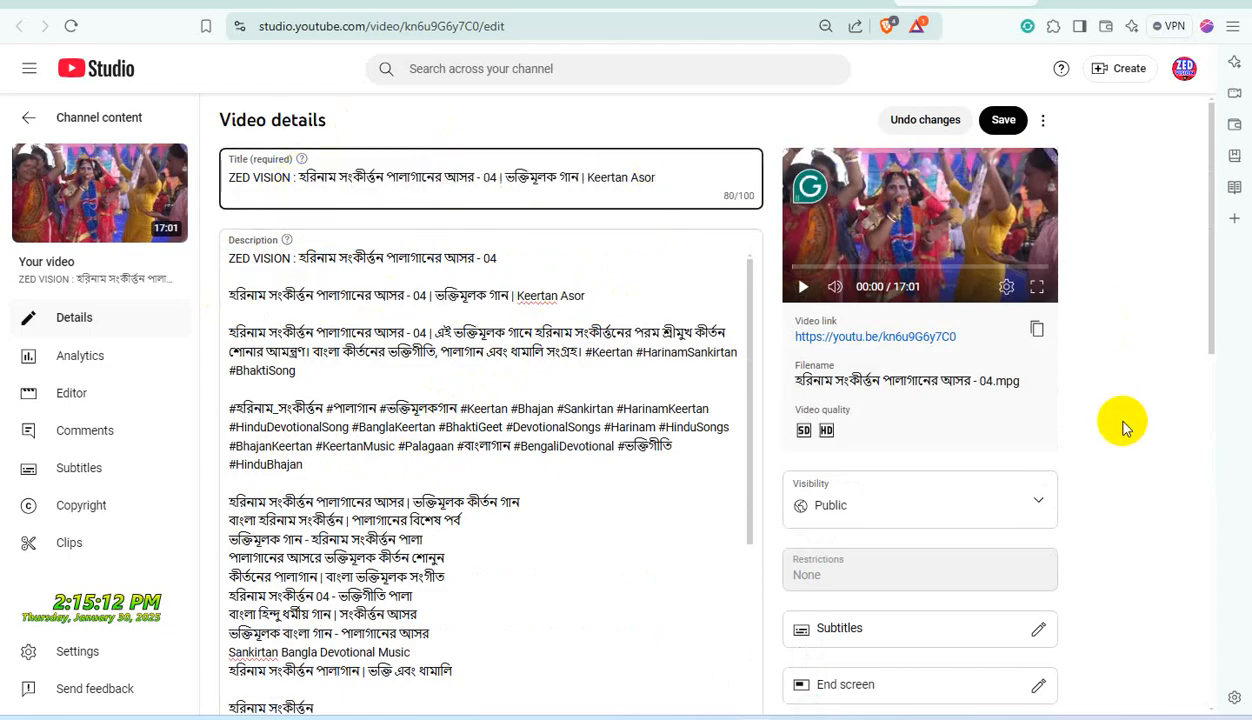
Add a manually typed Bangla (India) caption reading "হরিনাম সংকীর্ত্তন পালাগানের আসর - 04 | ভক্তিমূলক গান | Keertan Asor" and publish the subtitles.
scroll(1123, 422, "down", 2)
left_click(1039, 458)
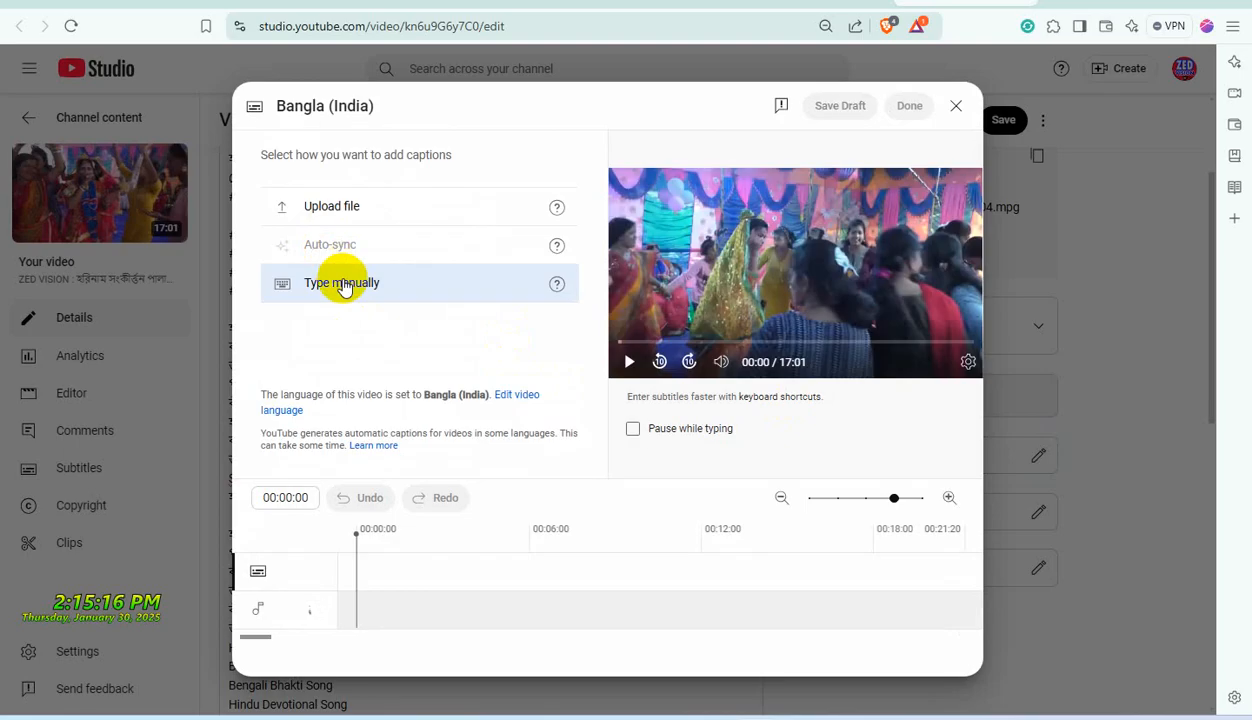
left_click(340, 279)
left_click(344, 275)
key("ctrl+v")
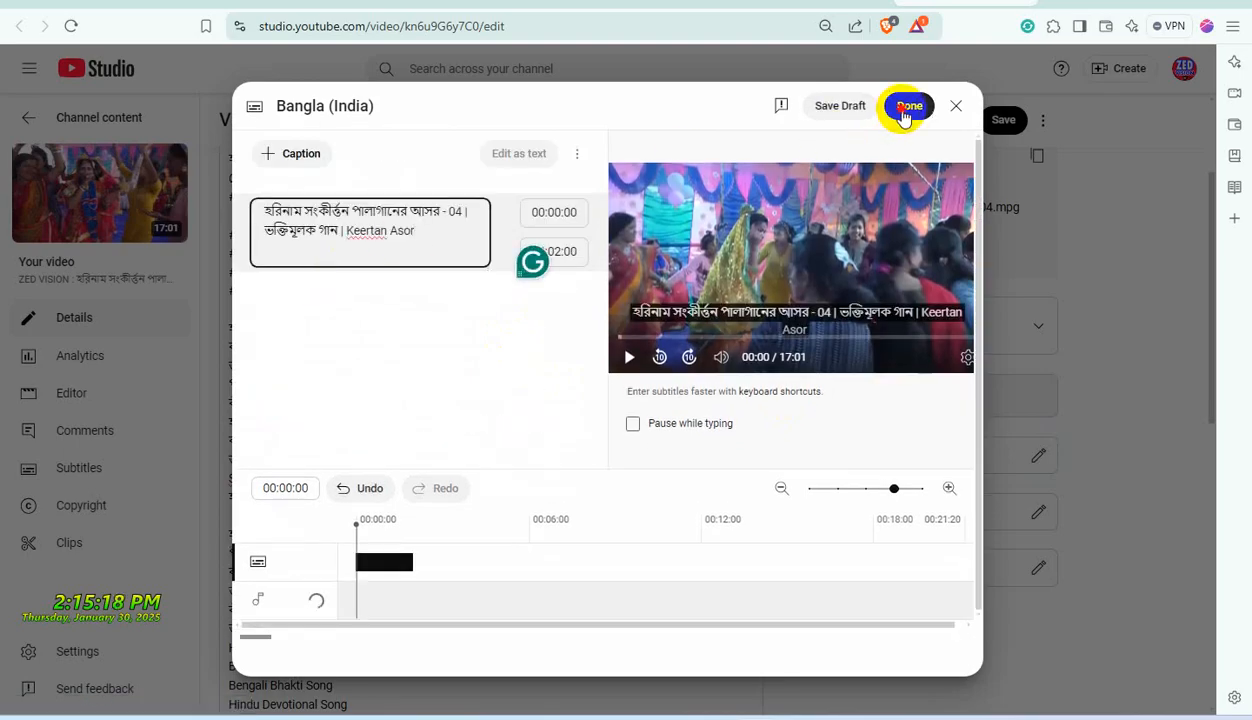
left_click(908, 106)
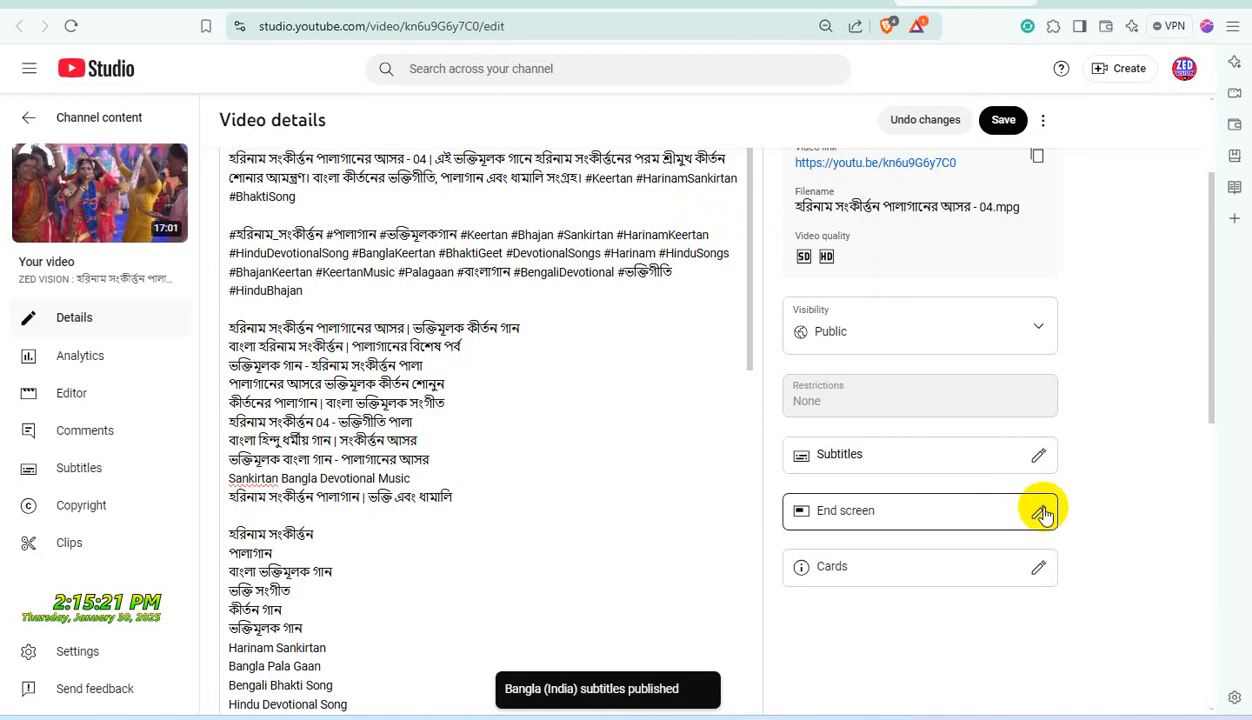
Add a two-video end screen, shorten both video elements to start at 16:55:15, and save it.
left_click(1041, 513)
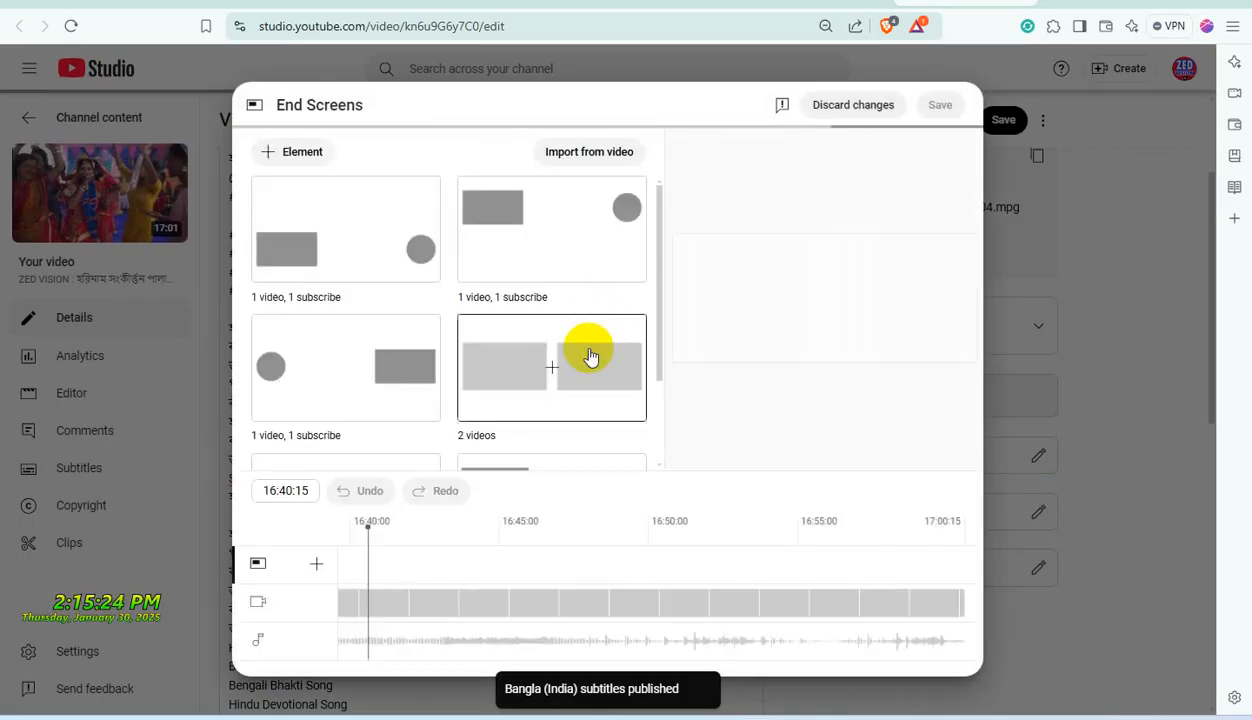
left_click(578, 330)
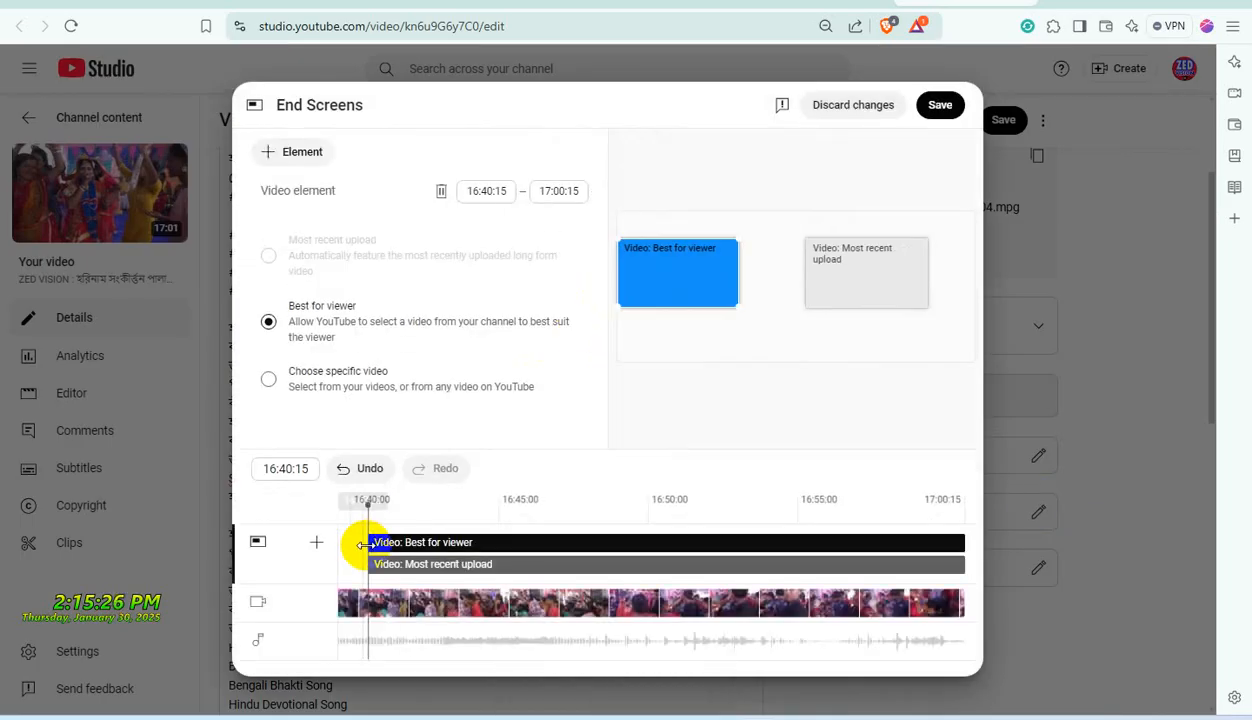
left_click_drag(363, 545, 964, 544)
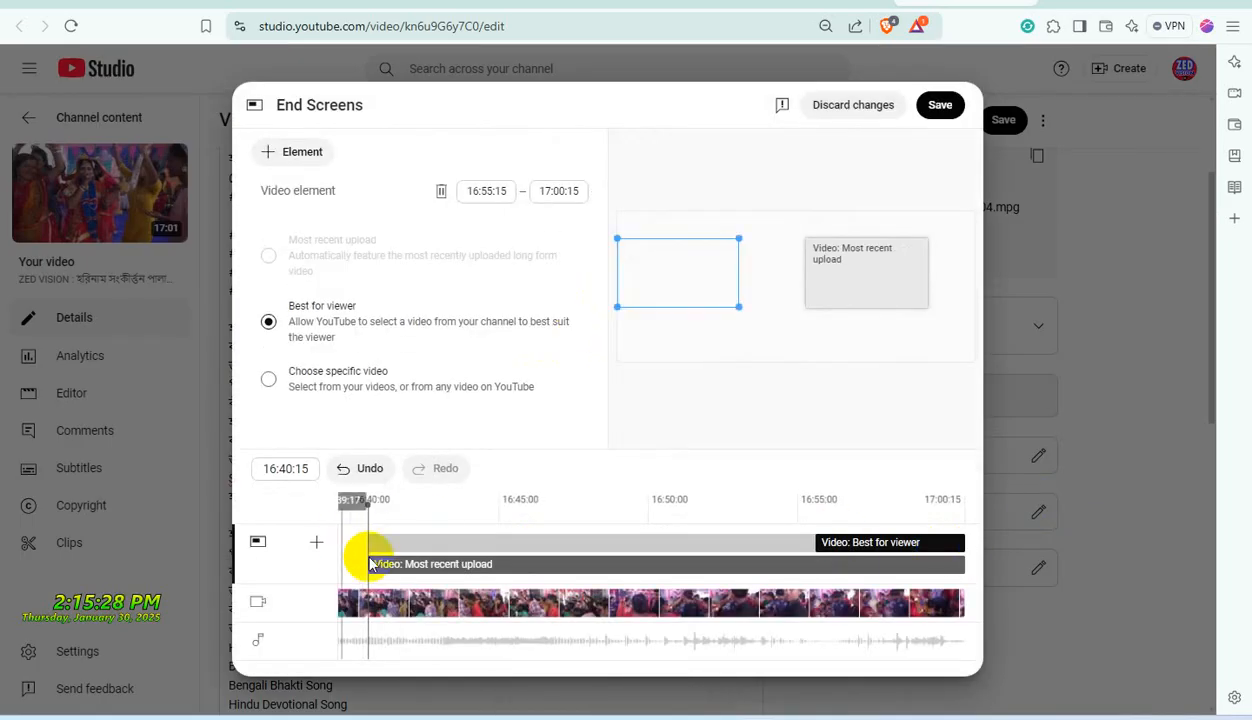
left_click_drag(362, 564, 880, 604)
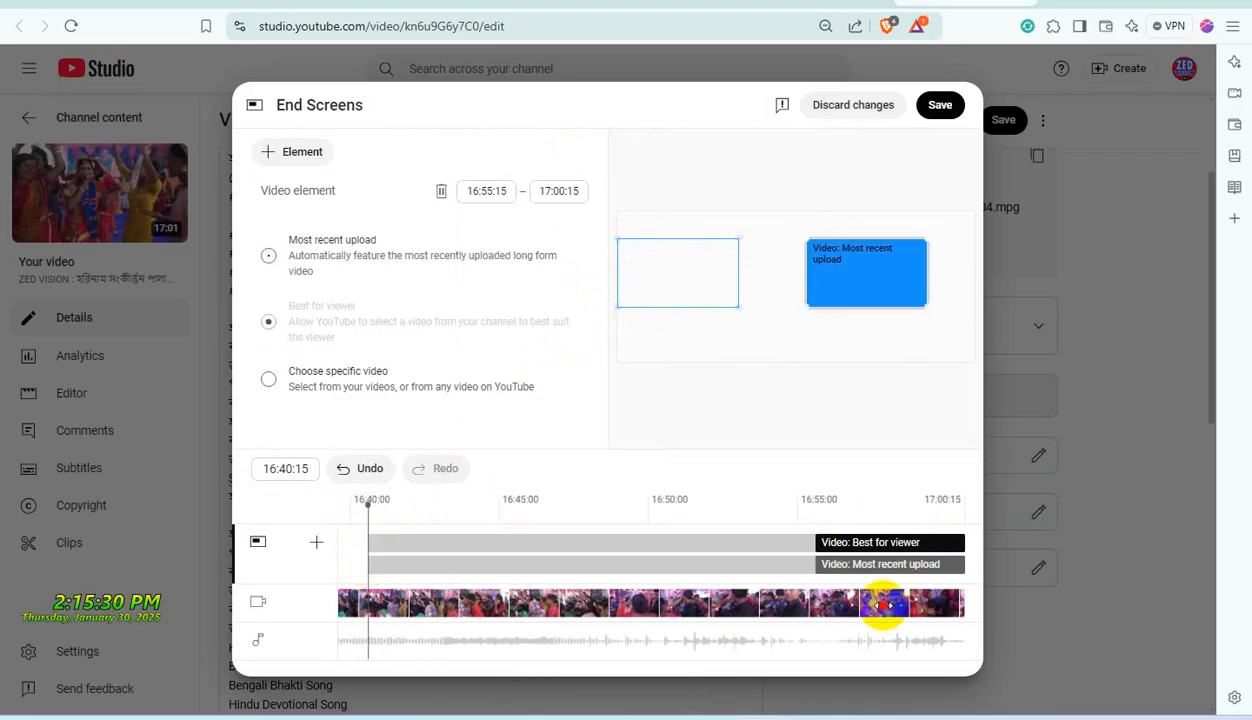
left_click(940, 106)
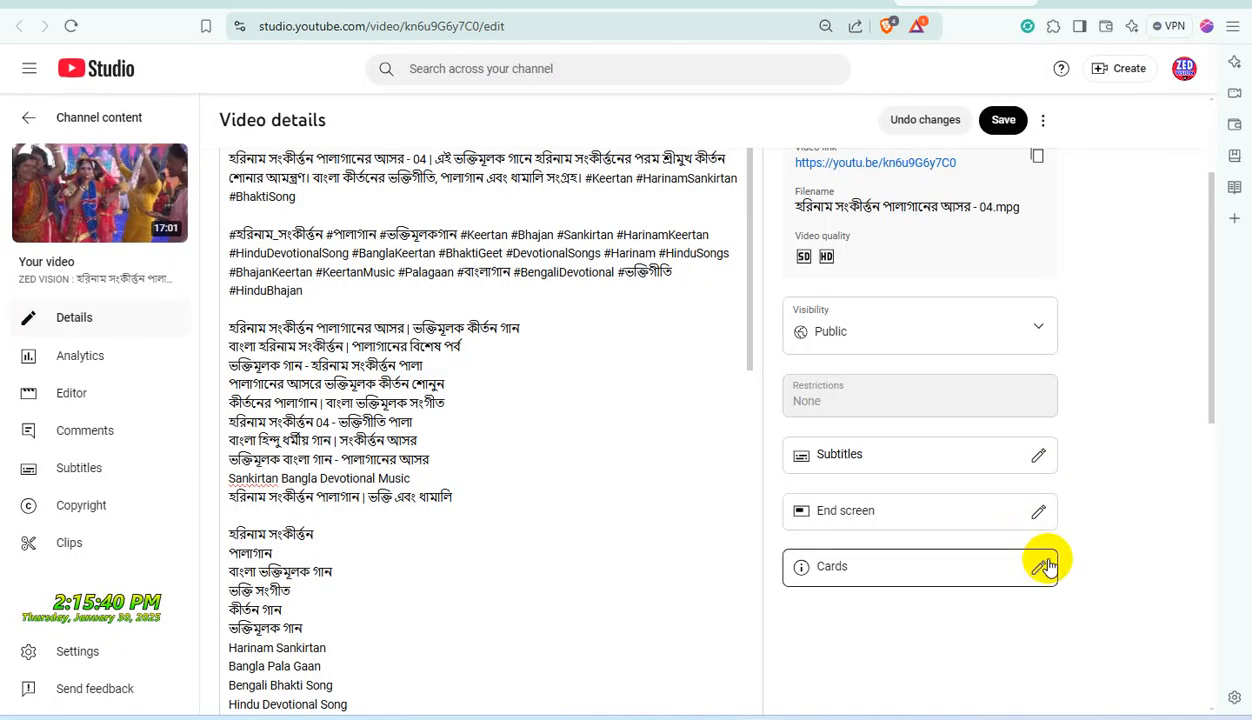
Add a playlist card at 02:29:18 linking to the "ZED VISION YouTube Video Manager" playlist.
left_click(1040, 566)
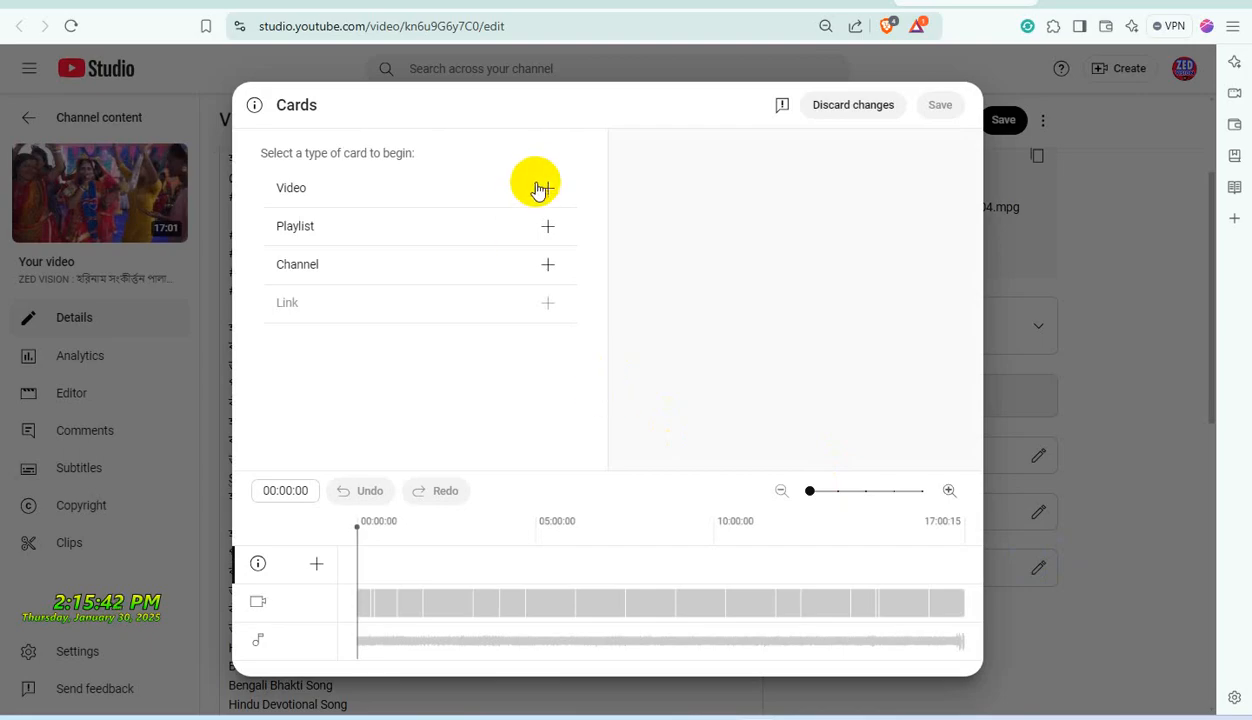
left_click(447, 548)
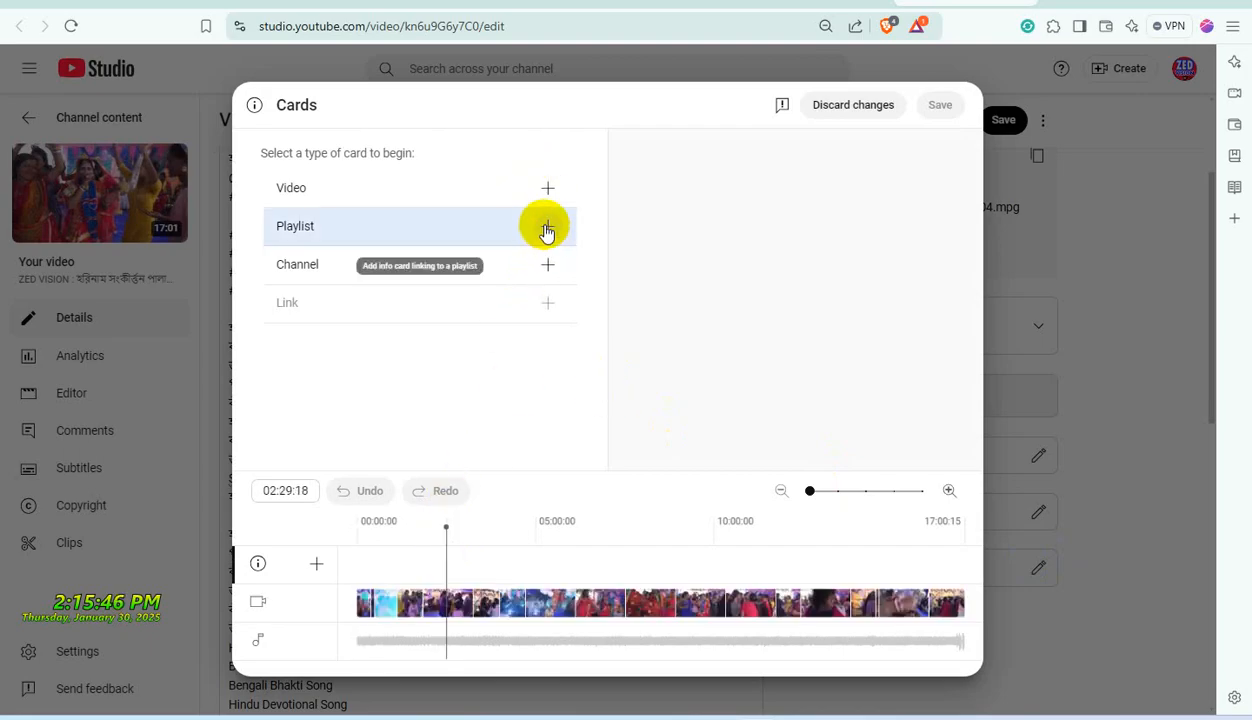
left_click(546, 228)
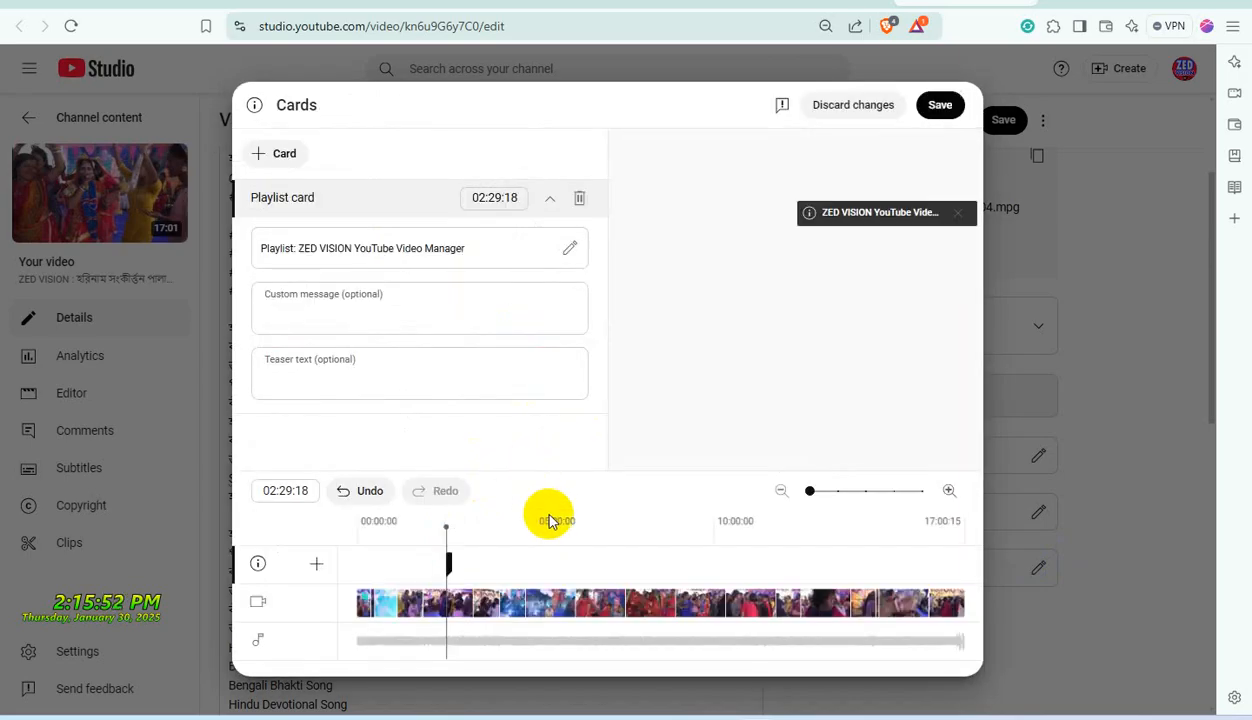
Add a second playlist card at 06:55:01 linking to the "ZED VISION VLOG VIDEO" playlist.
left_click(604, 545)
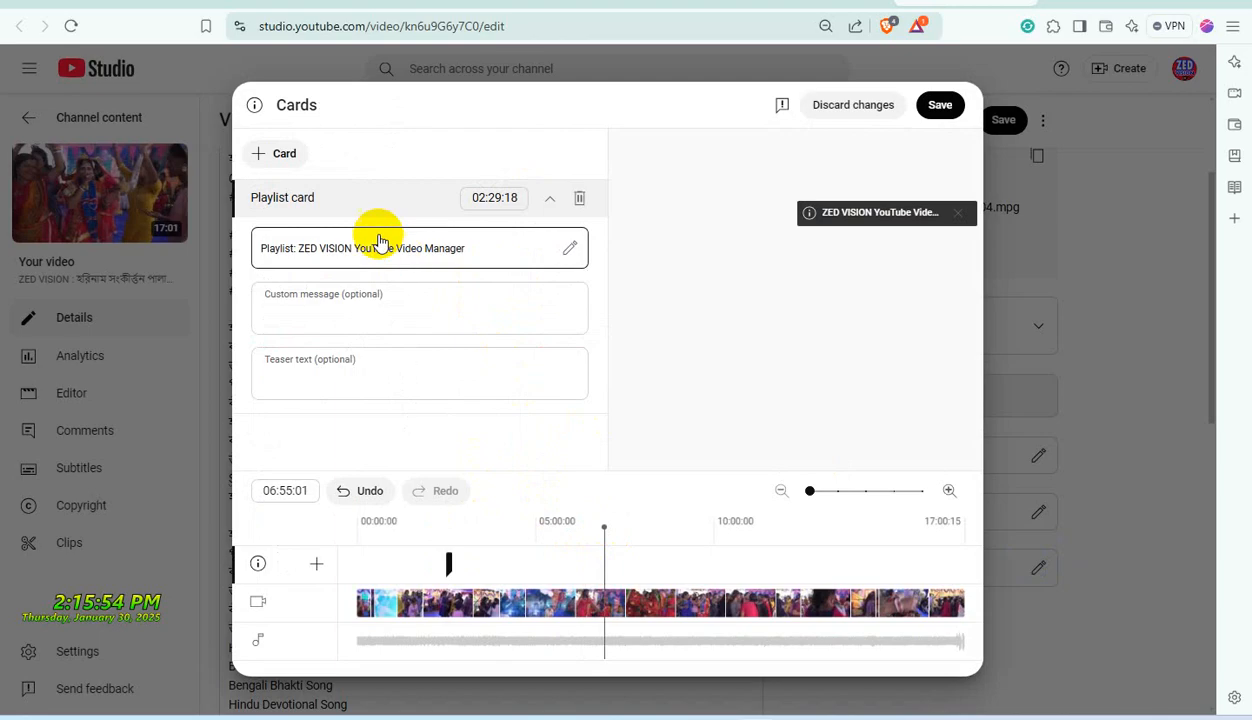
left_click(280, 155)
left_click(278, 177)
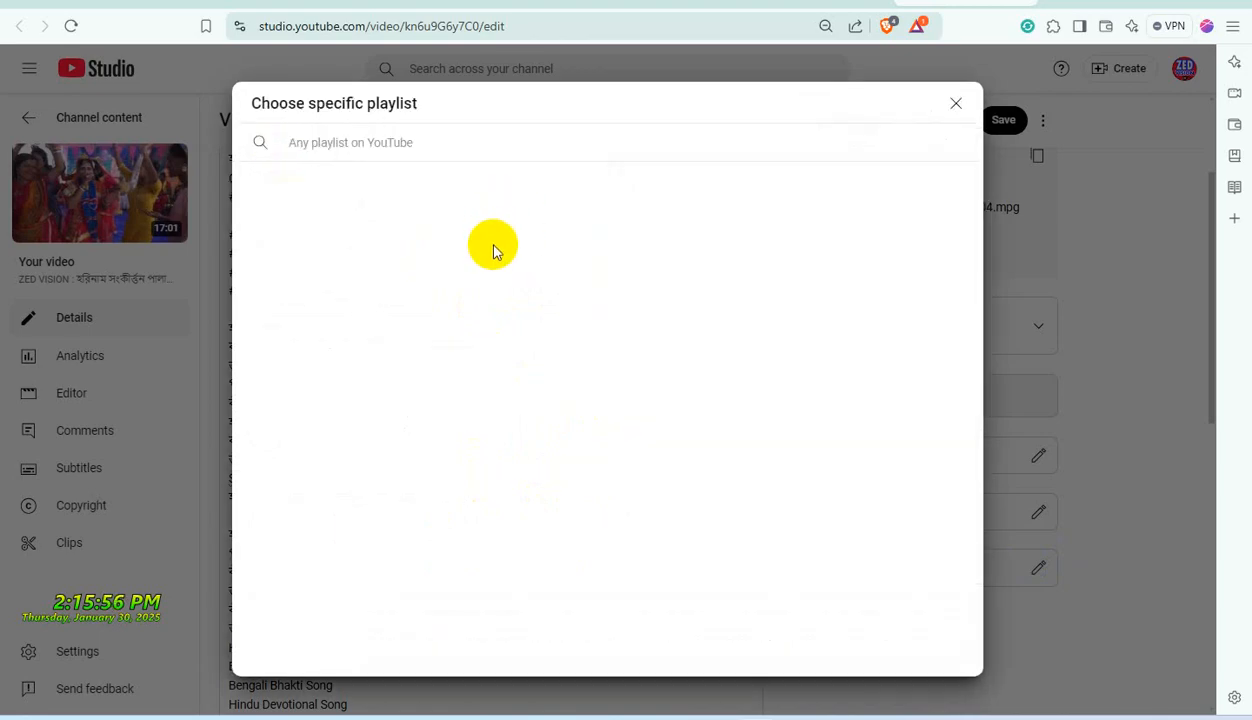
left_click(439, 215)
Add a third playlist card at 10:54:03 linking to the "Android Mobile Camera DCIM Shorts Videos" playlist.
left_click(746, 522)
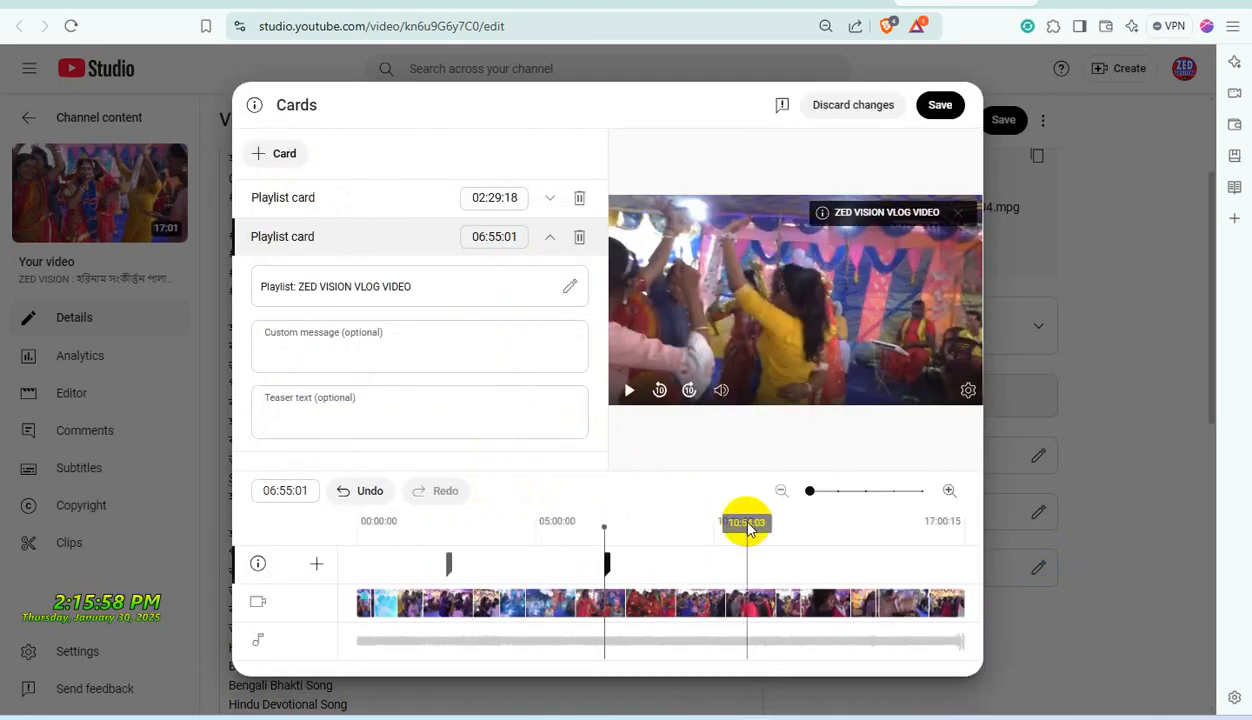
left_click(272, 153)
left_click(278, 177)
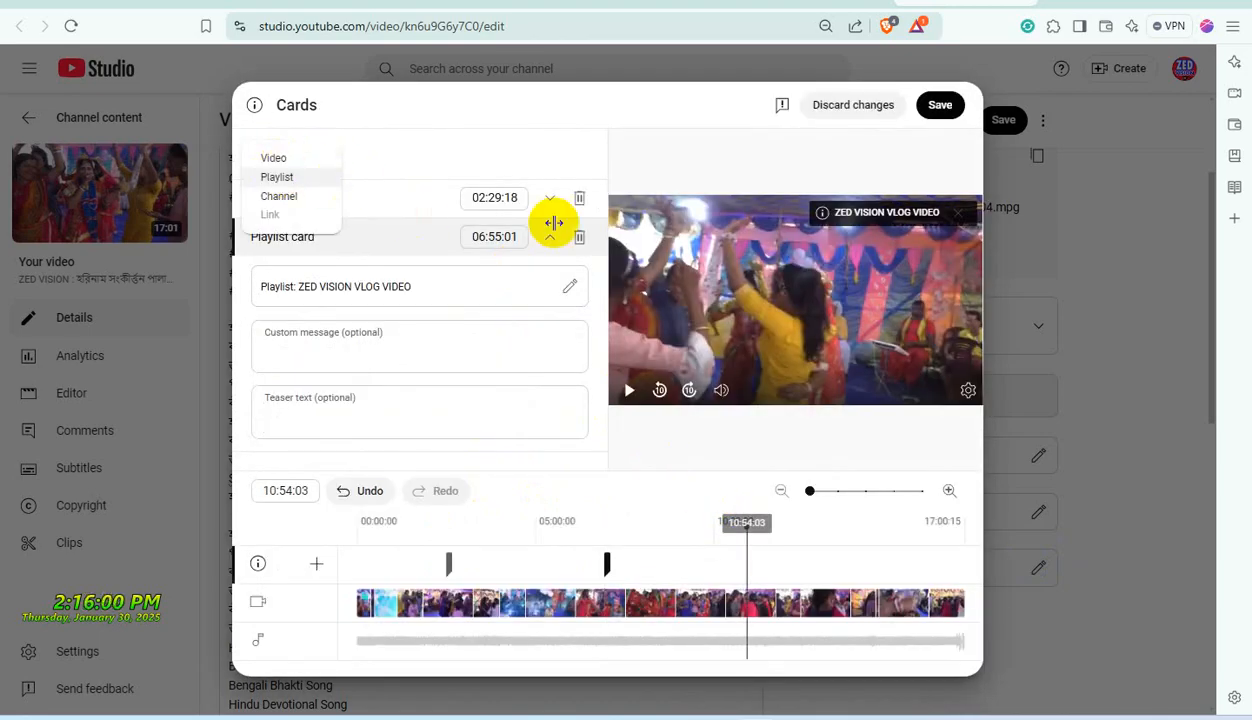
left_click(603, 250)
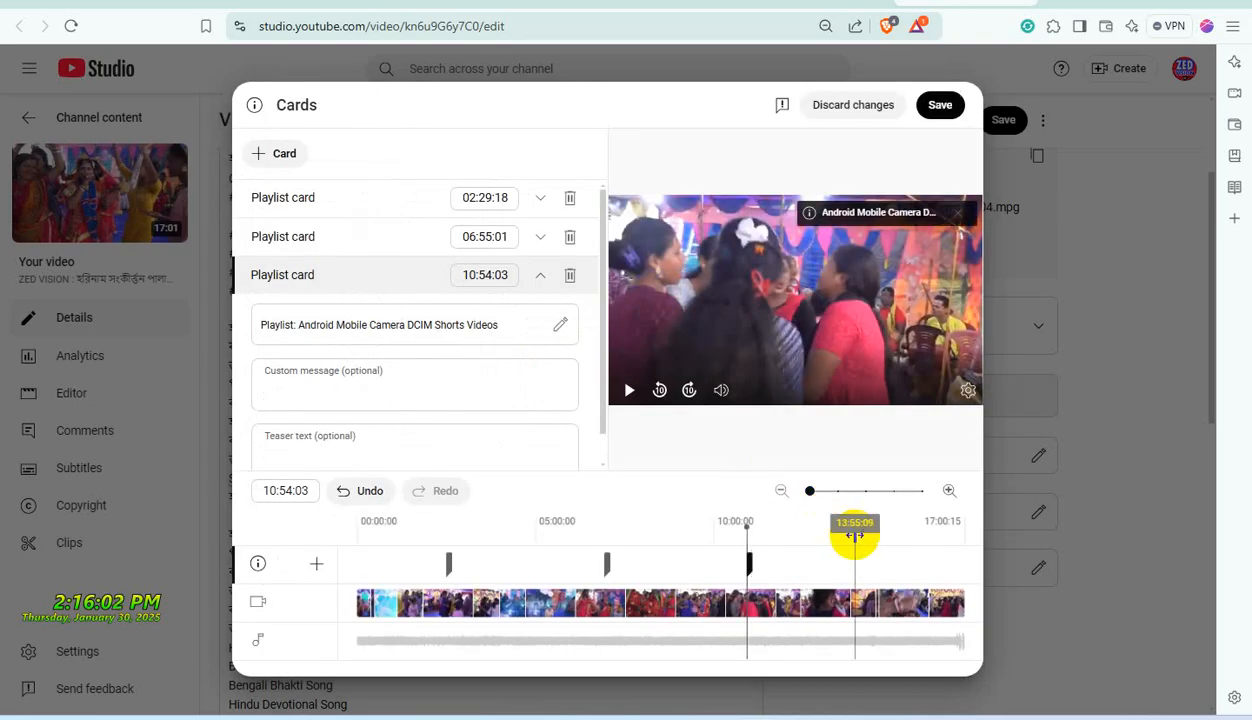
Add a fourth playlist card at 14:07:05 linking to the "Image Lover Shorts Video" playlist, and save the cards and video details.
left_click(861, 527)
left_click(280, 158)
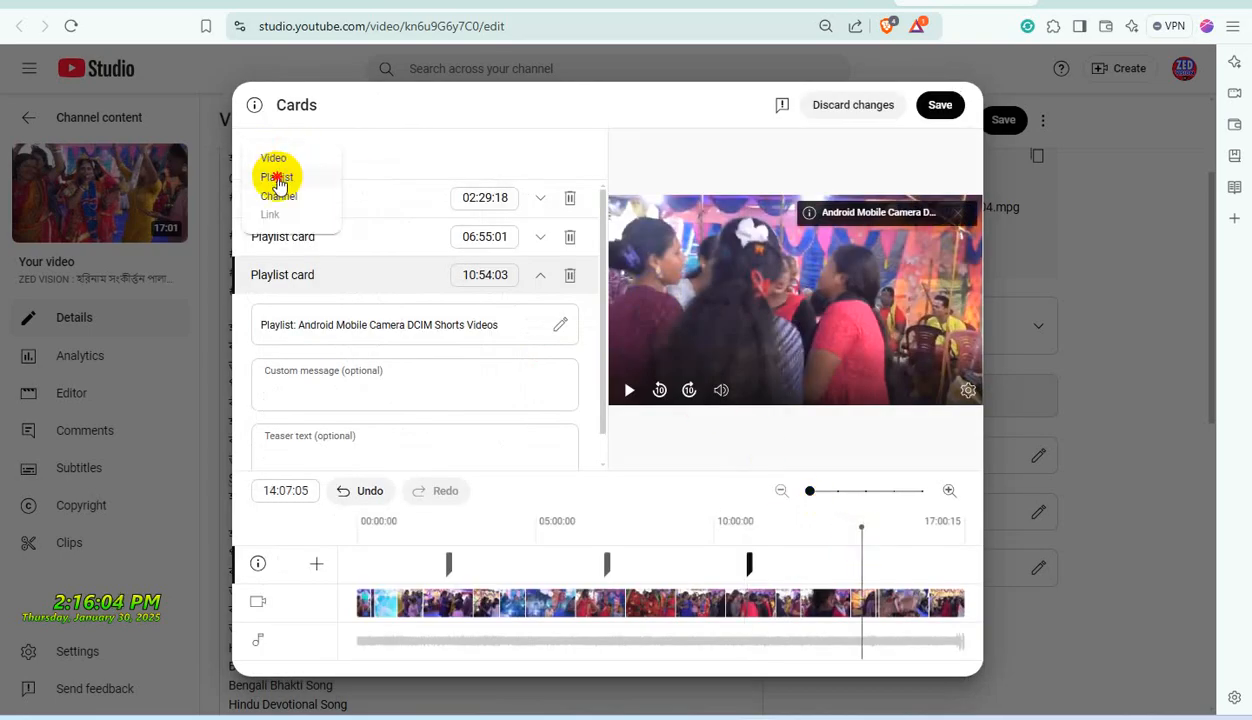
left_click(278, 177)
left_click(696, 212)
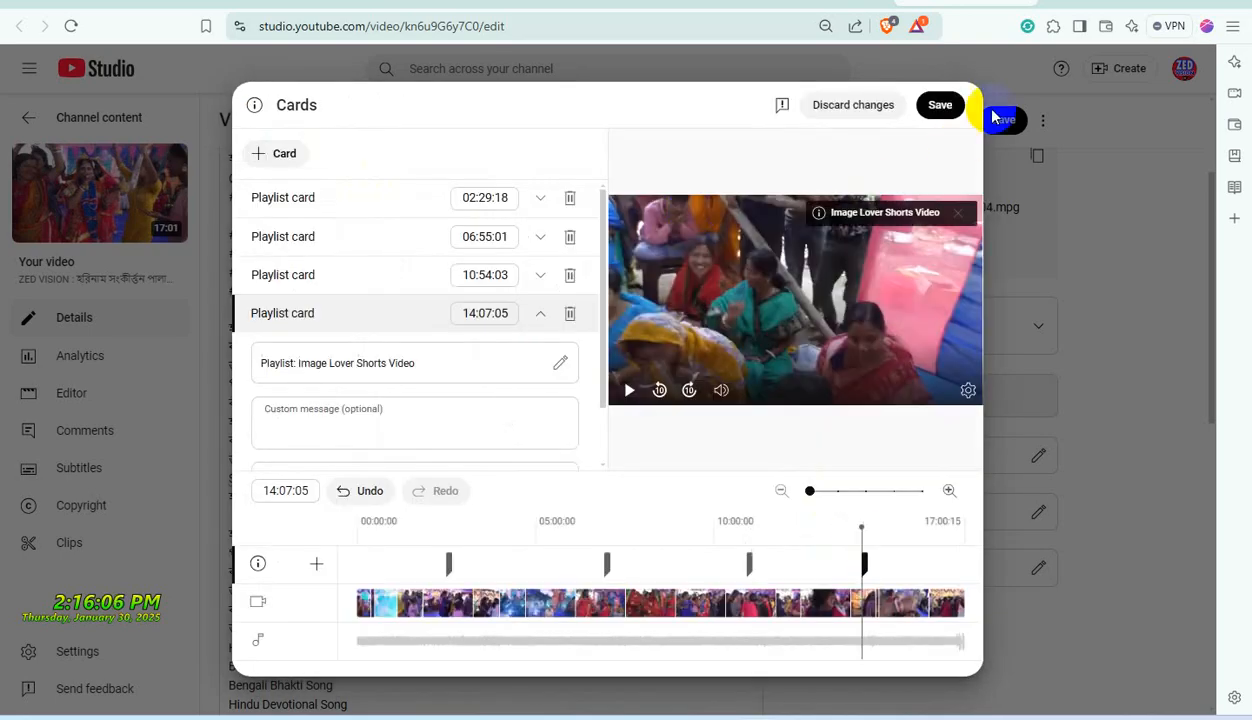
left_click(940, 106)
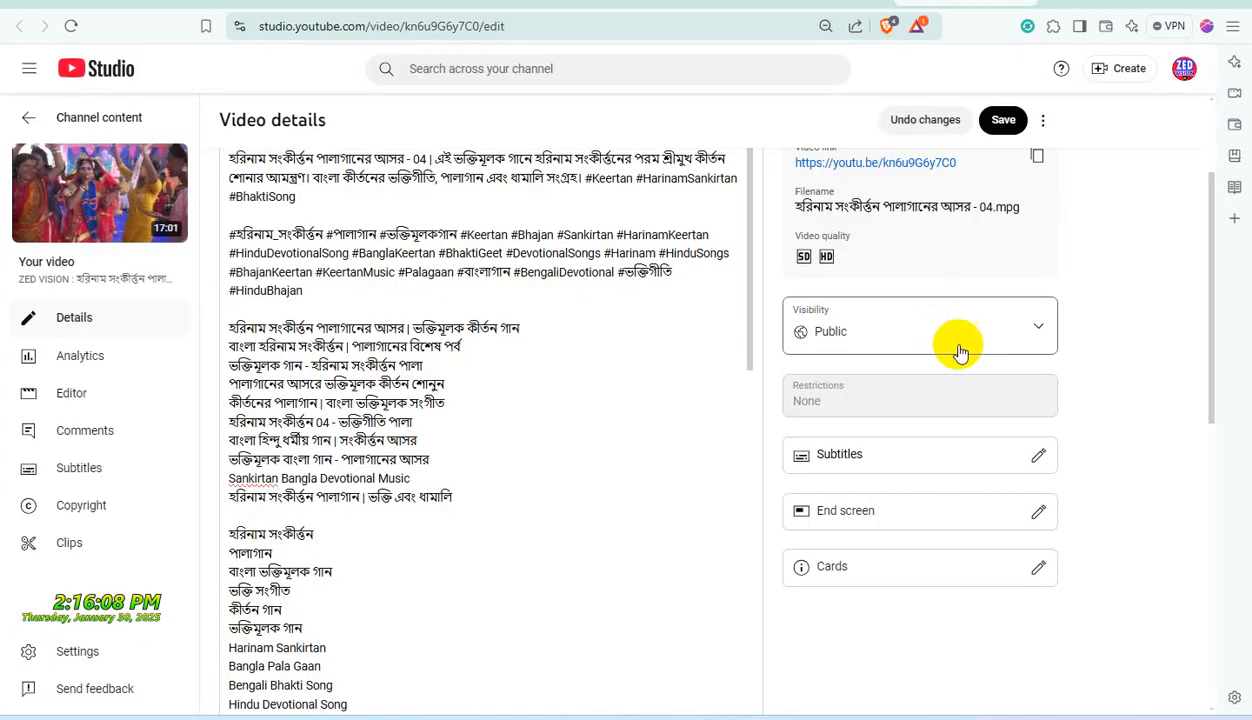
left_click(1000, 120)
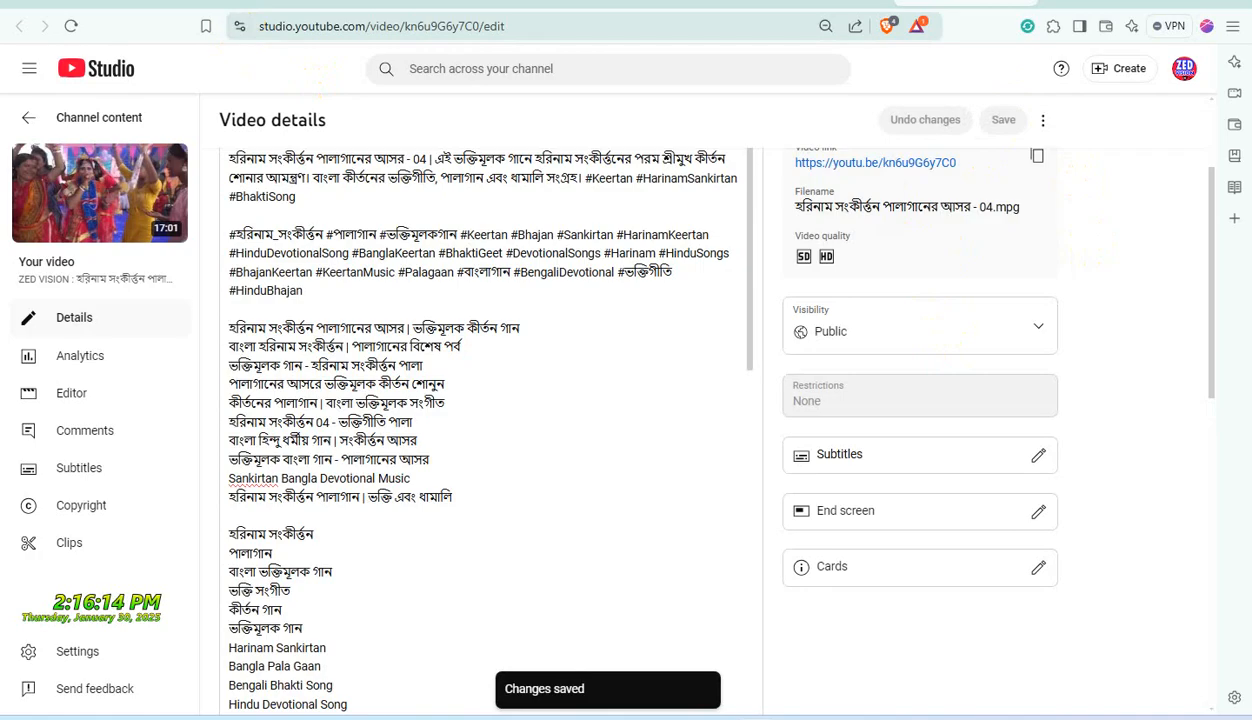
scroll(629, 257, "up", 3)
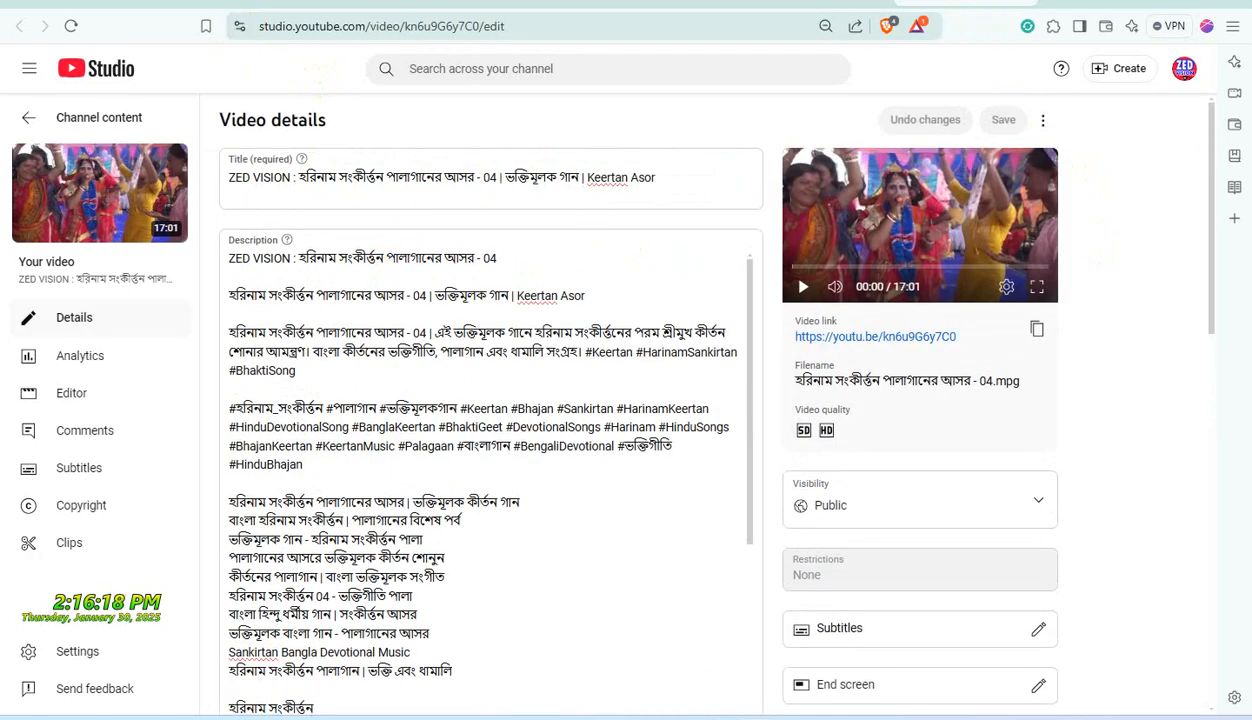
Return to the channel content list, mark the "ZED VISION : Mobile Videography AQUARIUM Fish" video and open its details.
left_click(1021, 2)
left_click(231, 396)
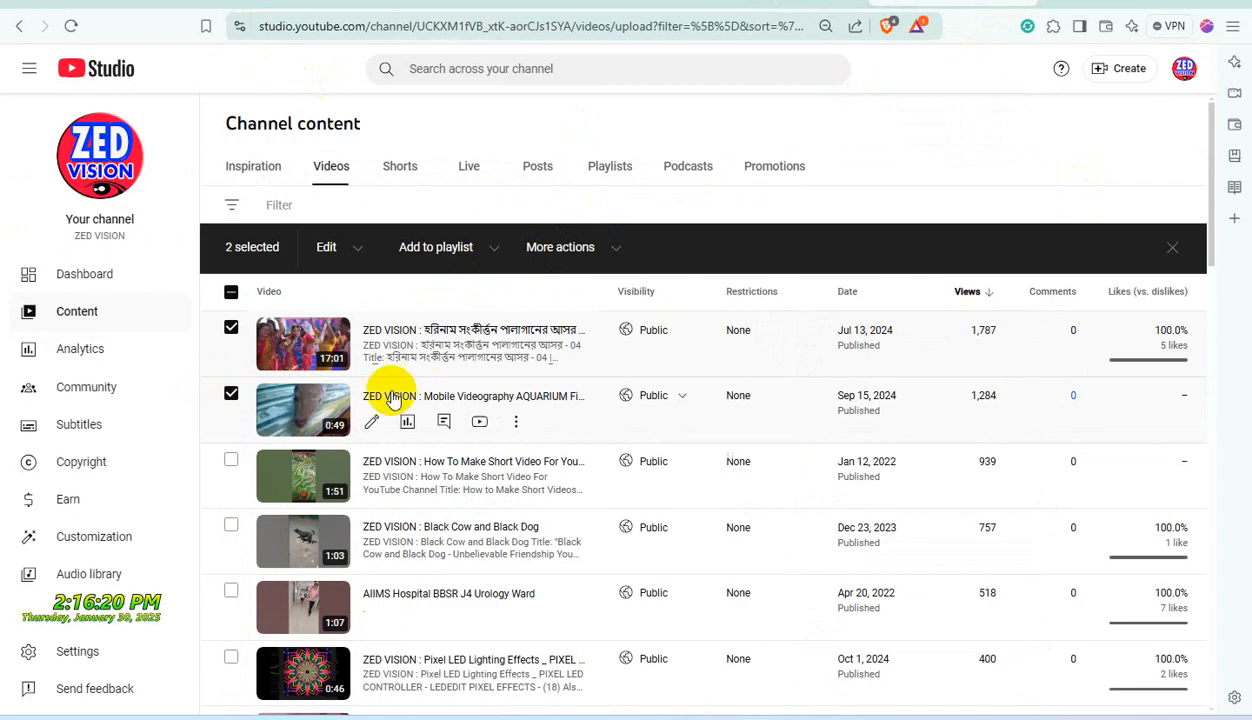
left_click(461, 396)
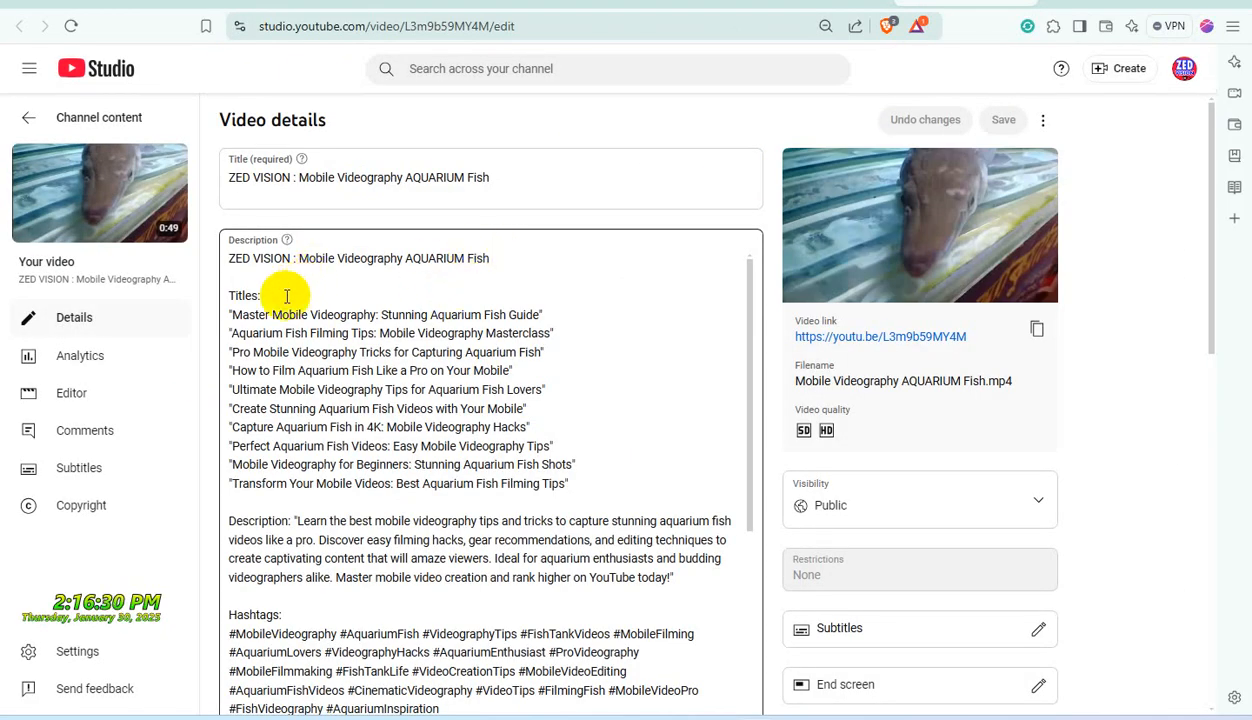
Remove the "Titles:" line and the "Description:" label from the aquarium video's description.
left_click_drag(262, 296, 228, 297)
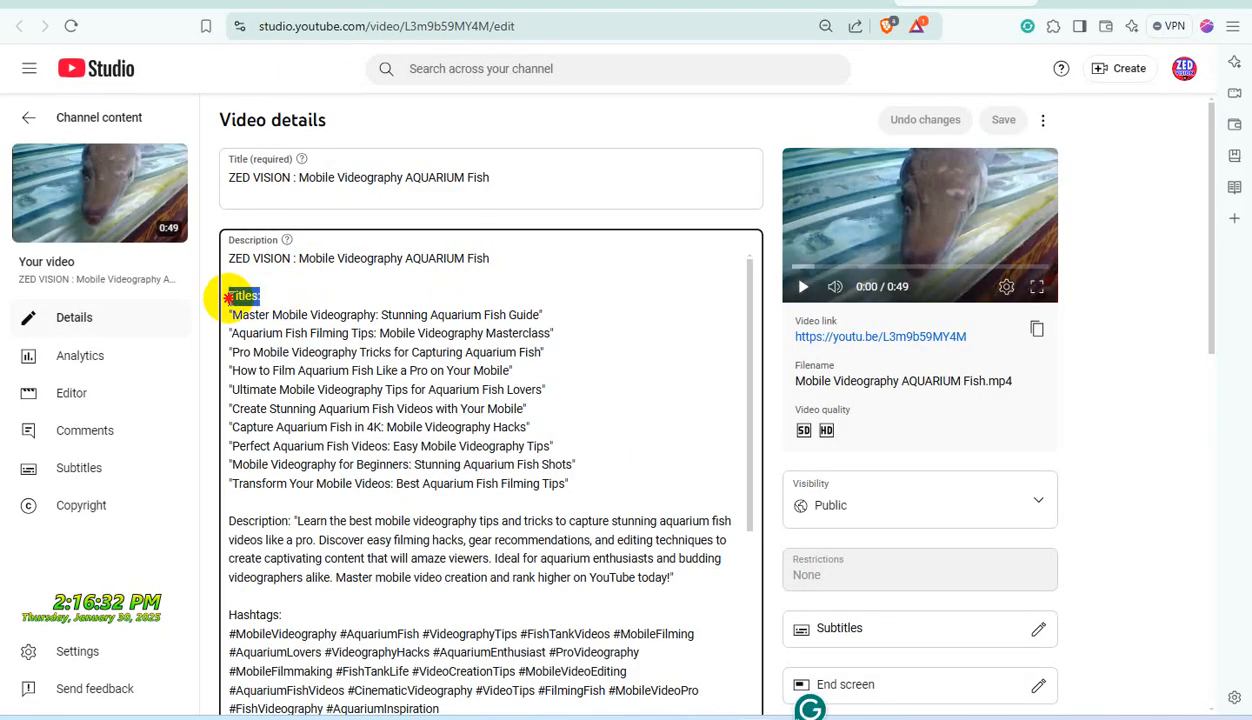
key("Delete")
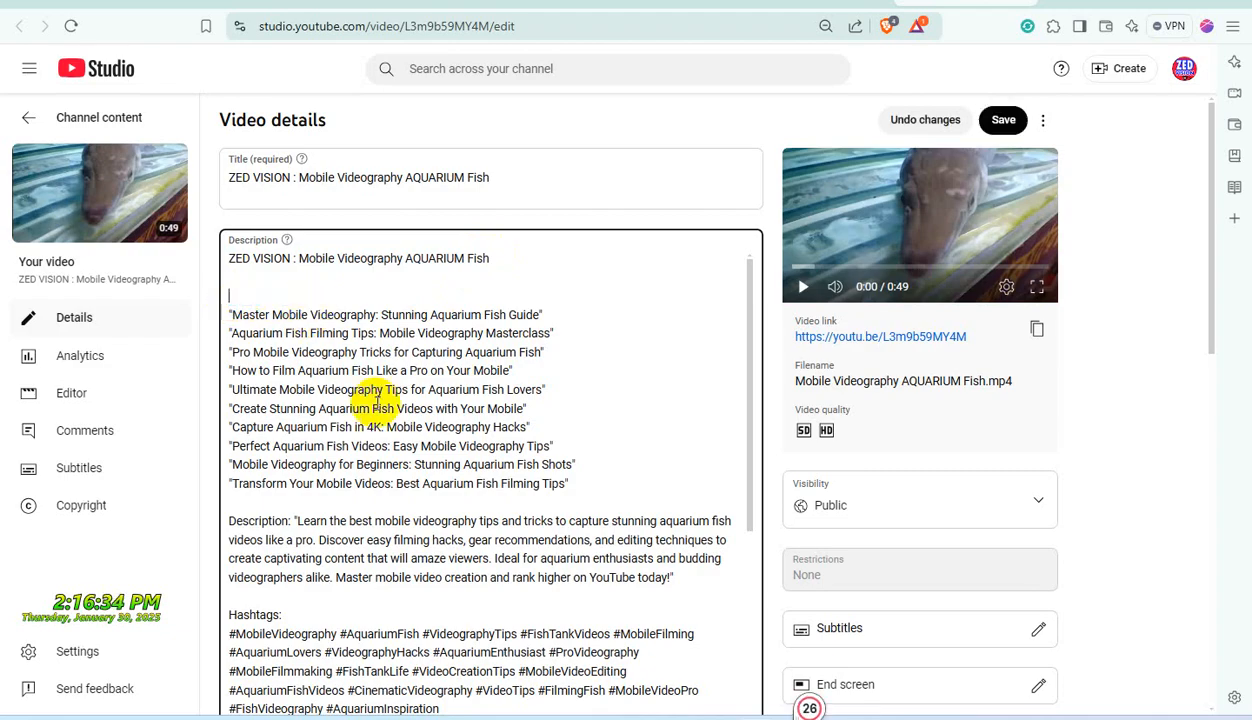
key("Delete")
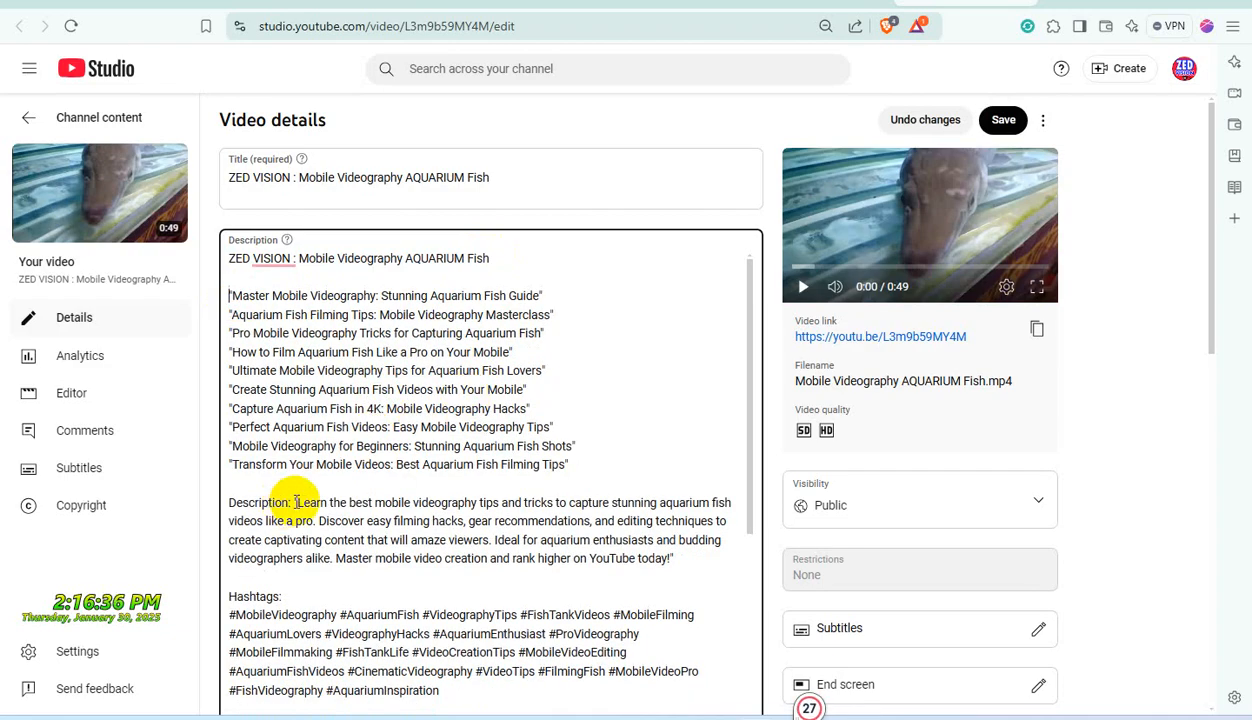
left_click_drag(293, 502, 245, 510)
key("Delete")
Remove the "Hashtags:" and "Keywords:" heading lines from the aquarium video's description.
scroll(283, 487, "down", 2)
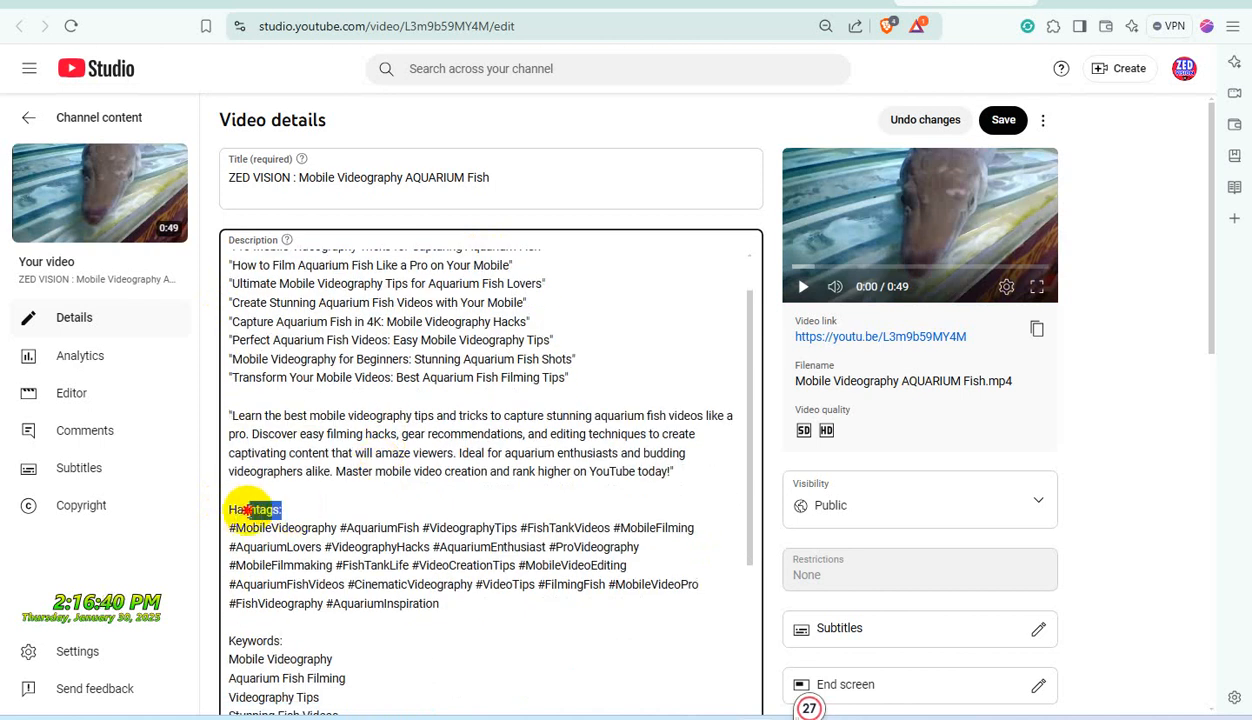
key("Delete")
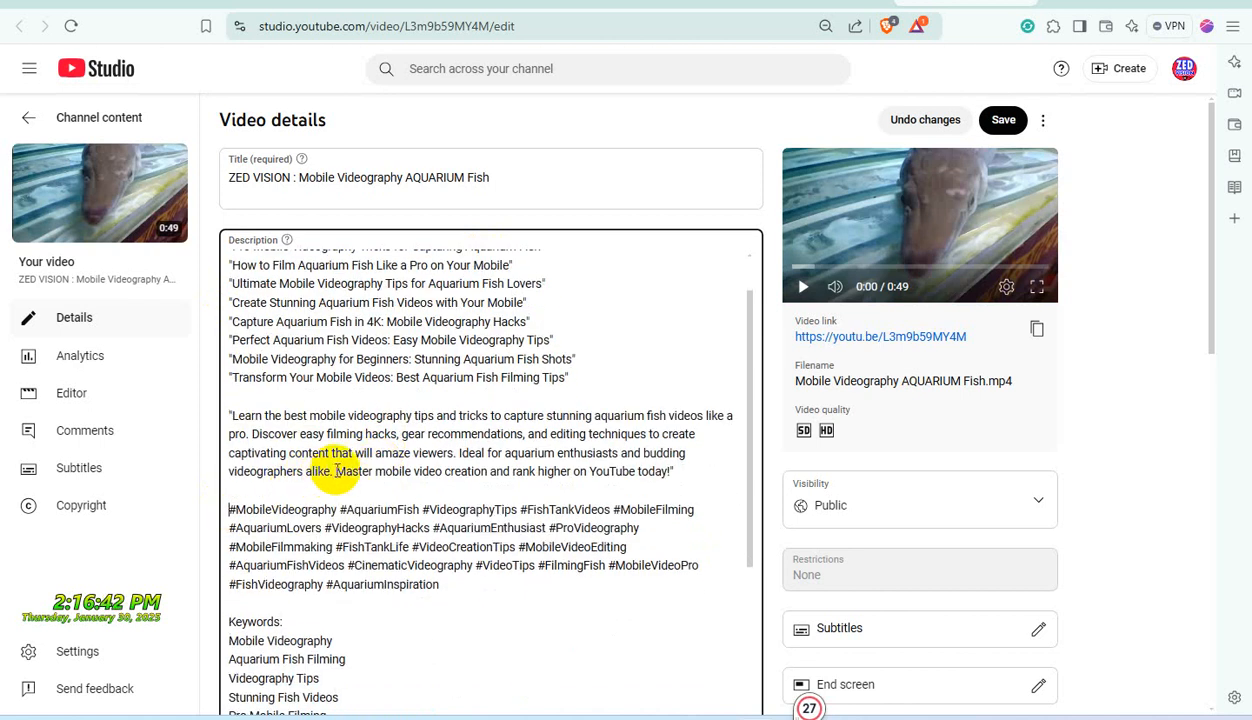
scroll(325, 470, "down", 4)
left_click_drag(300, 444, 254, 447)
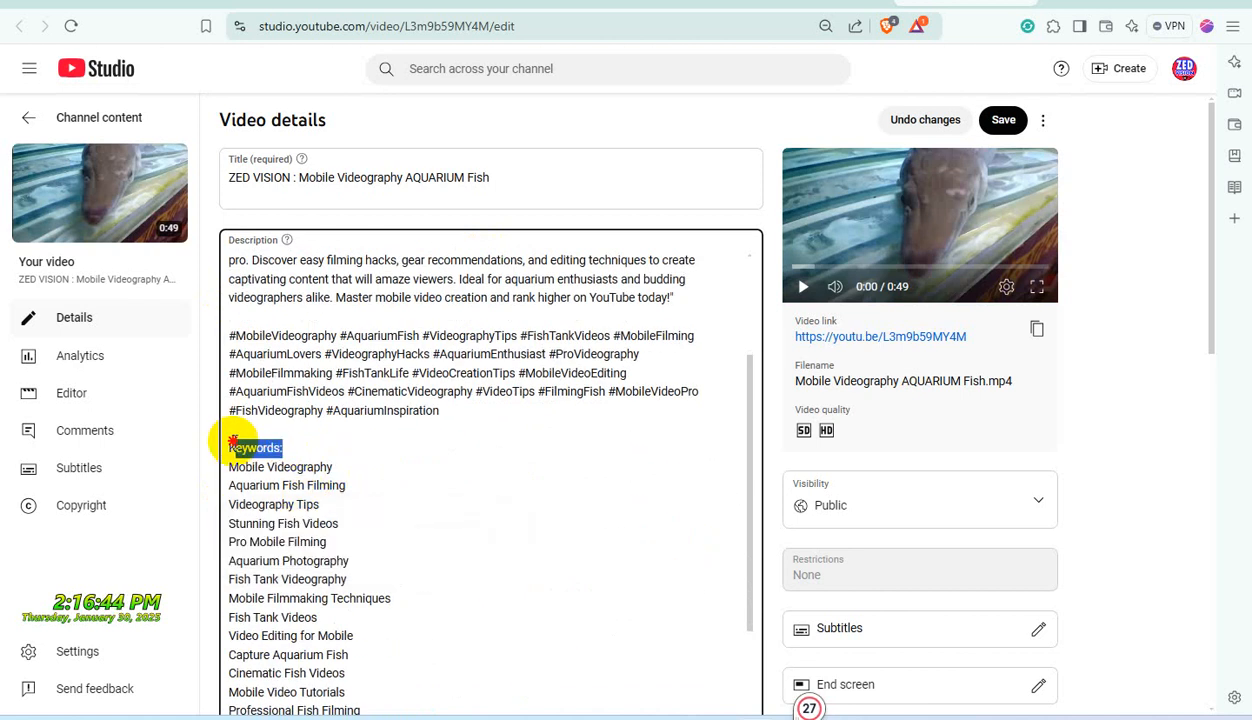
key("Delete")
key("BackSpace")
Review the rest of the aquarium video's description, including its keywords, playlist links and closing hashtags.
scroll(433, 425, "down", 7)
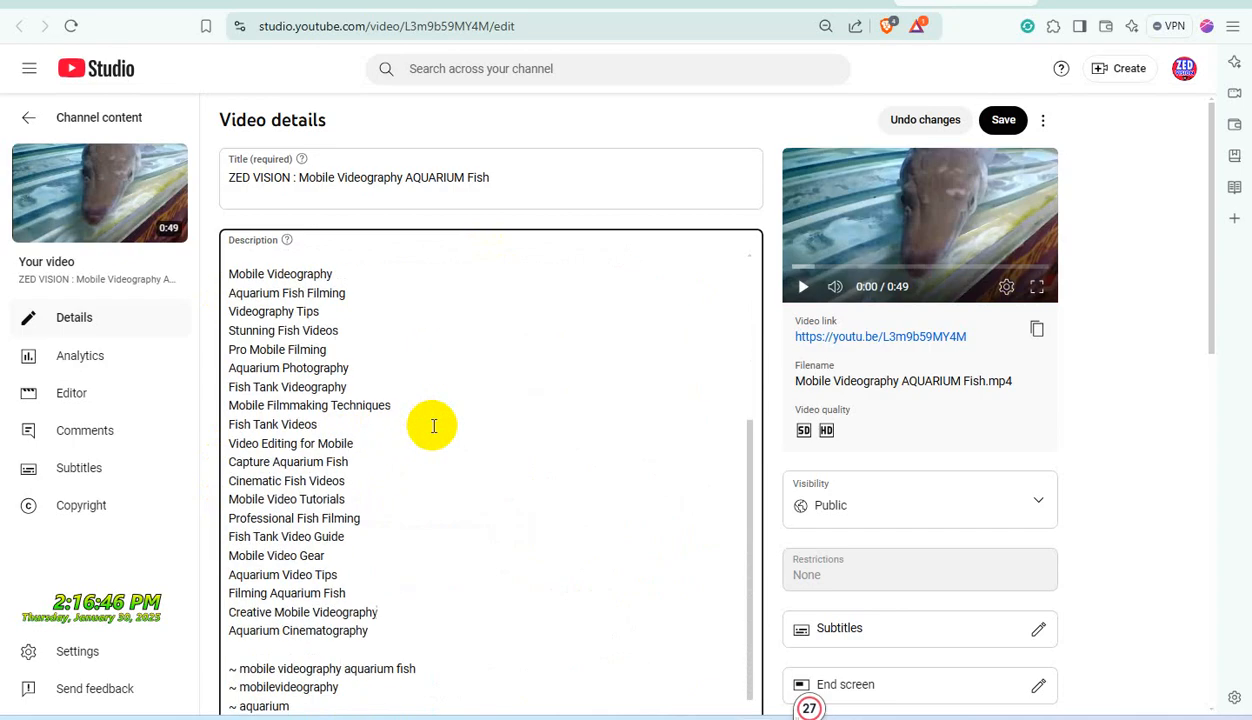
scroll(433, 425, "down", 12)
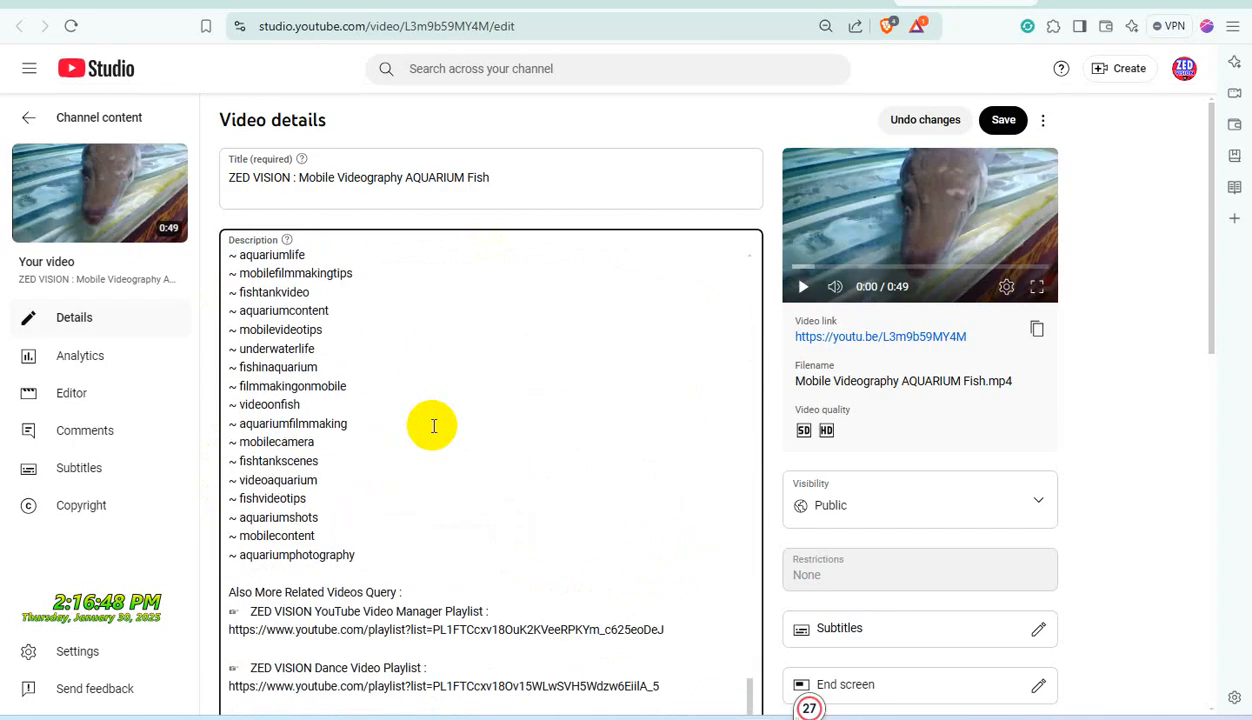
scroll(500, 427, "down", 8)
scroll(512, 439, "up", 7)
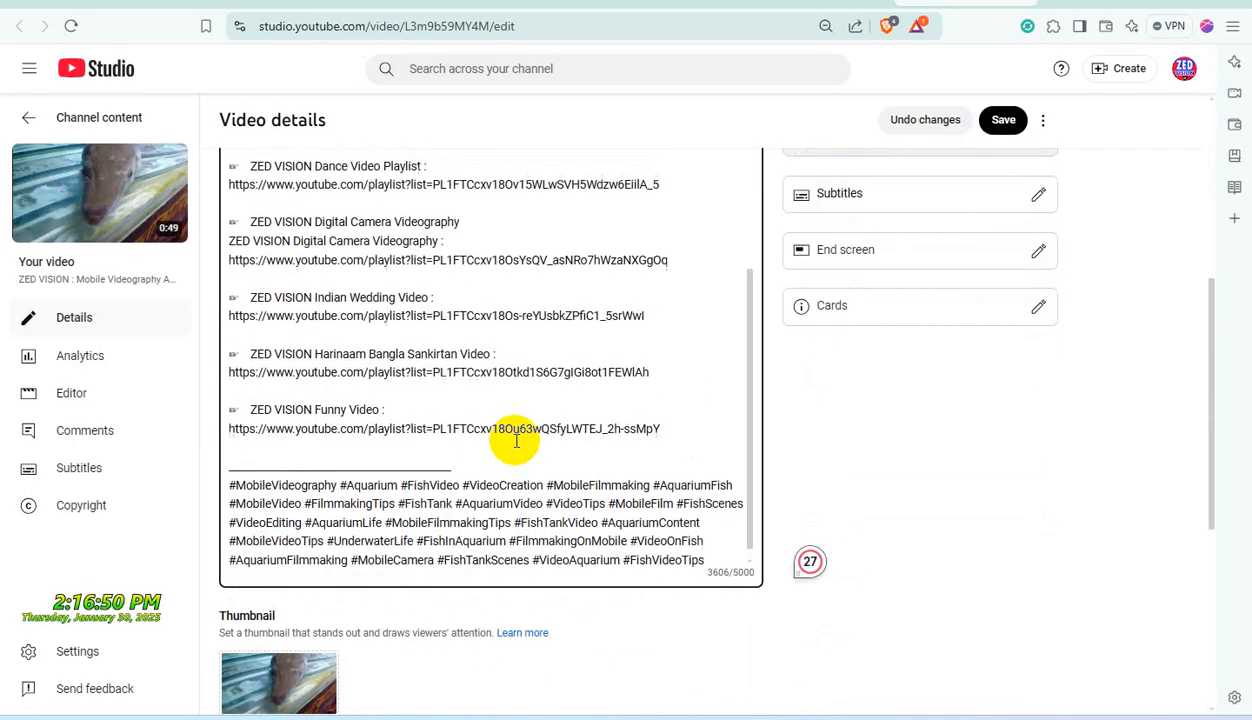
scroll(518, 440, "up", 10)
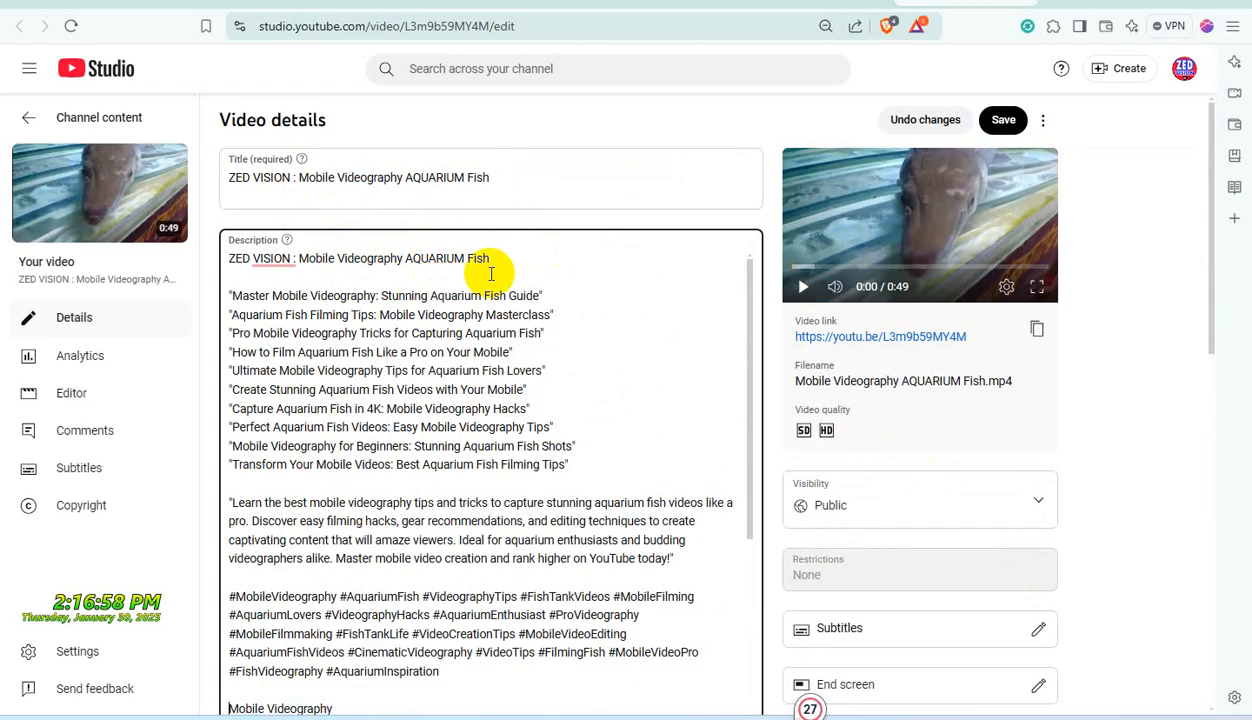
scroll(1040, 578, "down", 1)
scroll(497, 400, "down", 1)
scroll(470, 340, "up", 2)
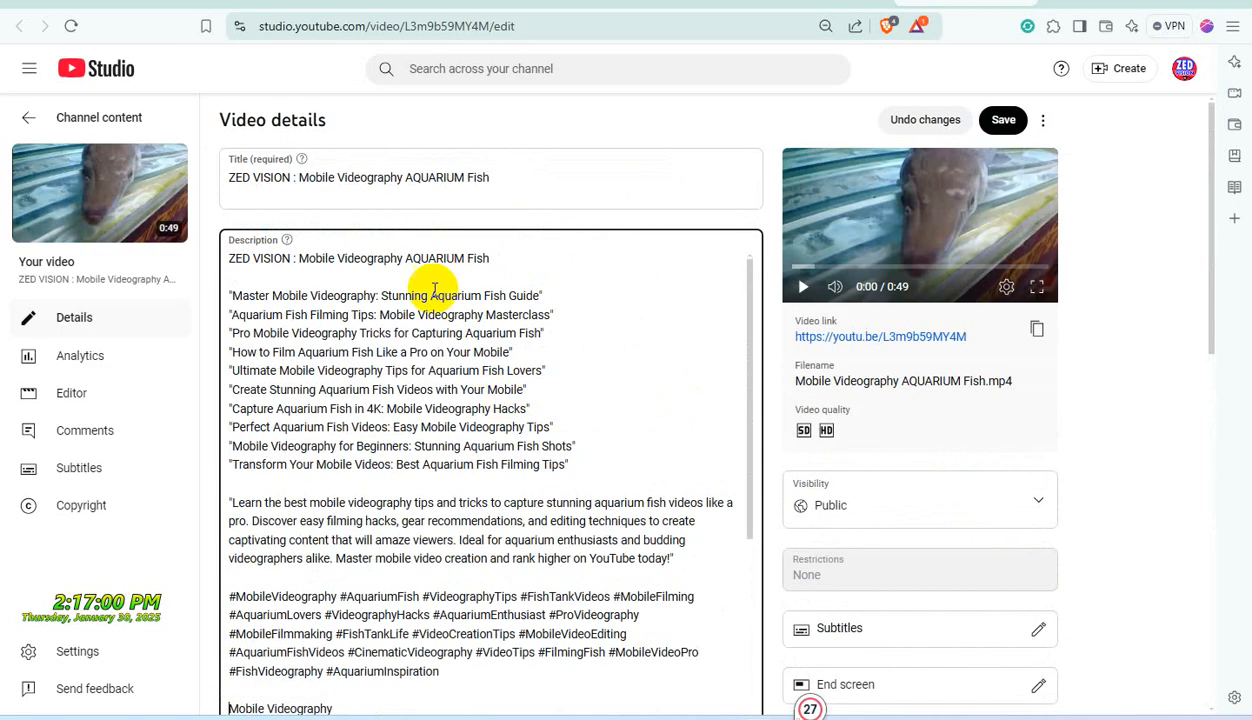
Copy "Mobile Videography AQUARIUM Fish" from the title and publish it as a Bangla (India) subtitle caption.
left_click_drag(300, 177, 628, 188)
key("ctrl+c")
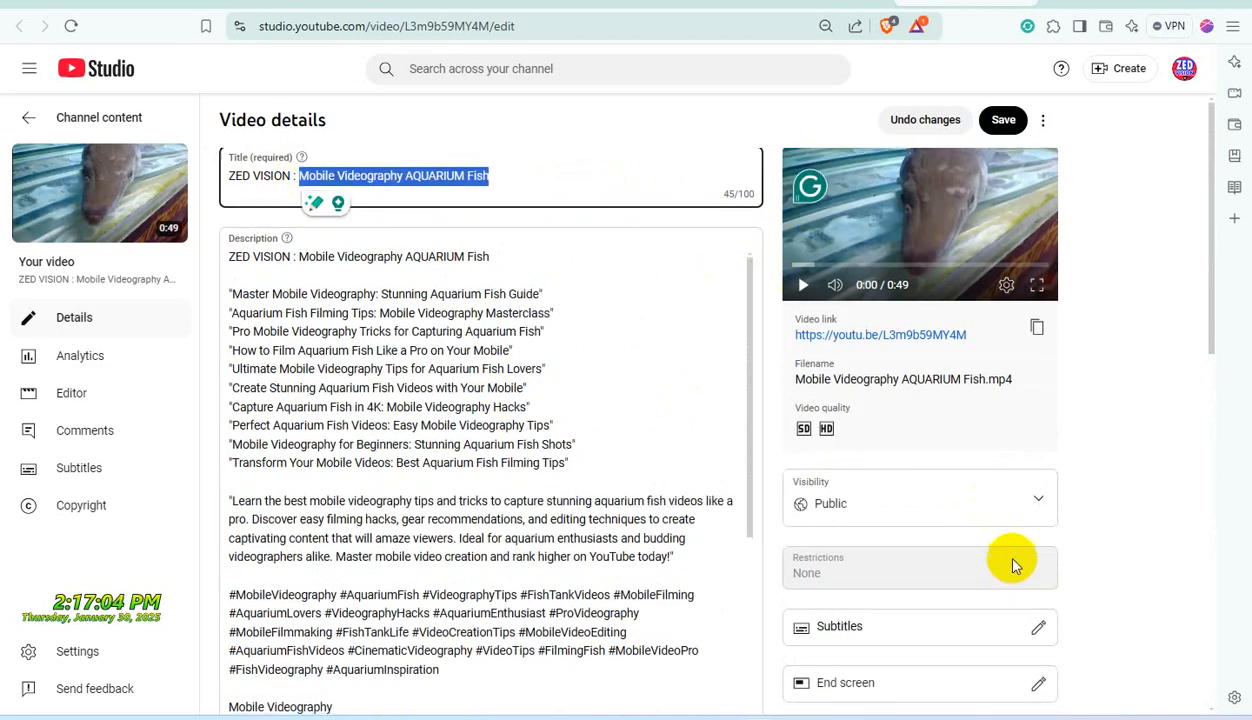
scroll(1040, 490, "down", 2)
left_click(1039, 456)
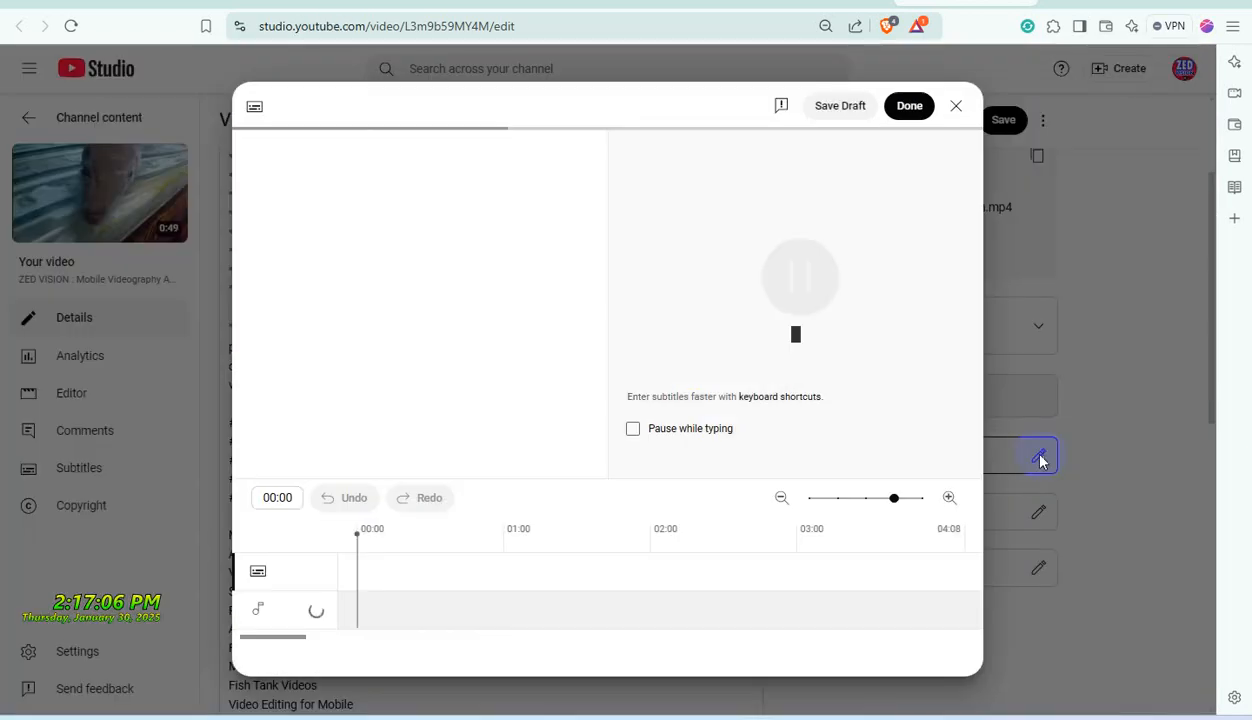
left_click(365, 280)
left_click(372, 271)
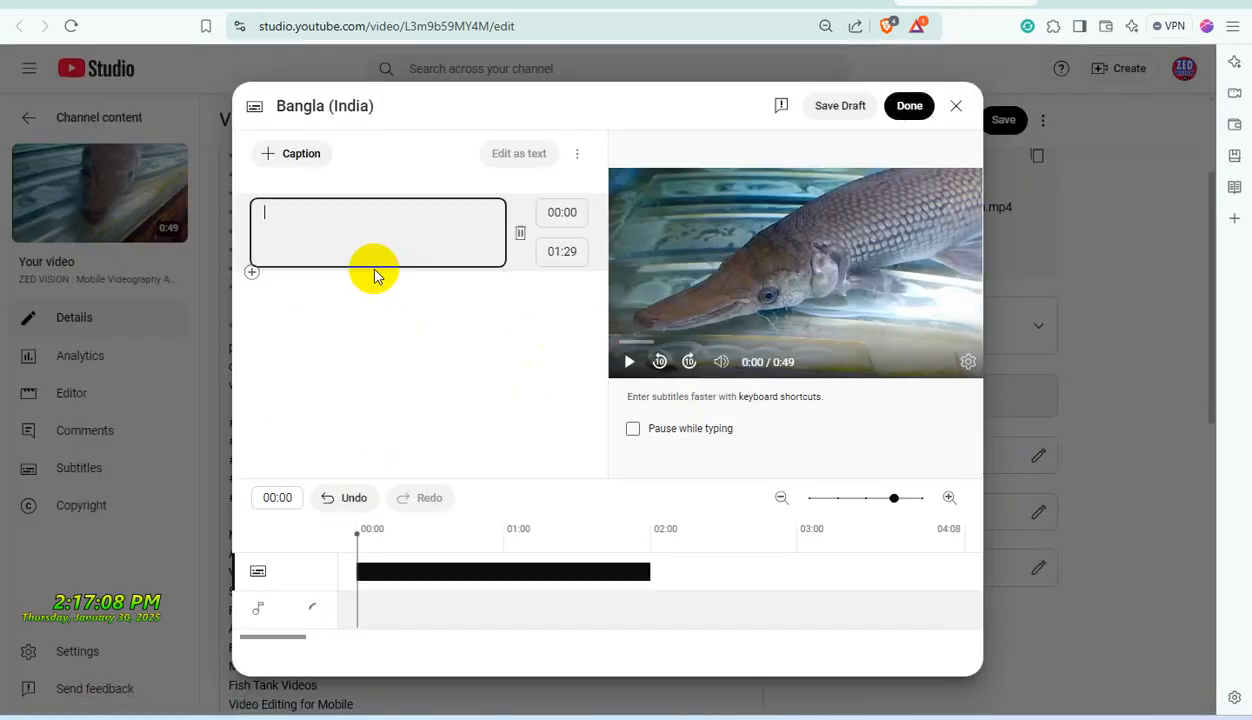
key("ctrl+v")
left_click(907, 100)
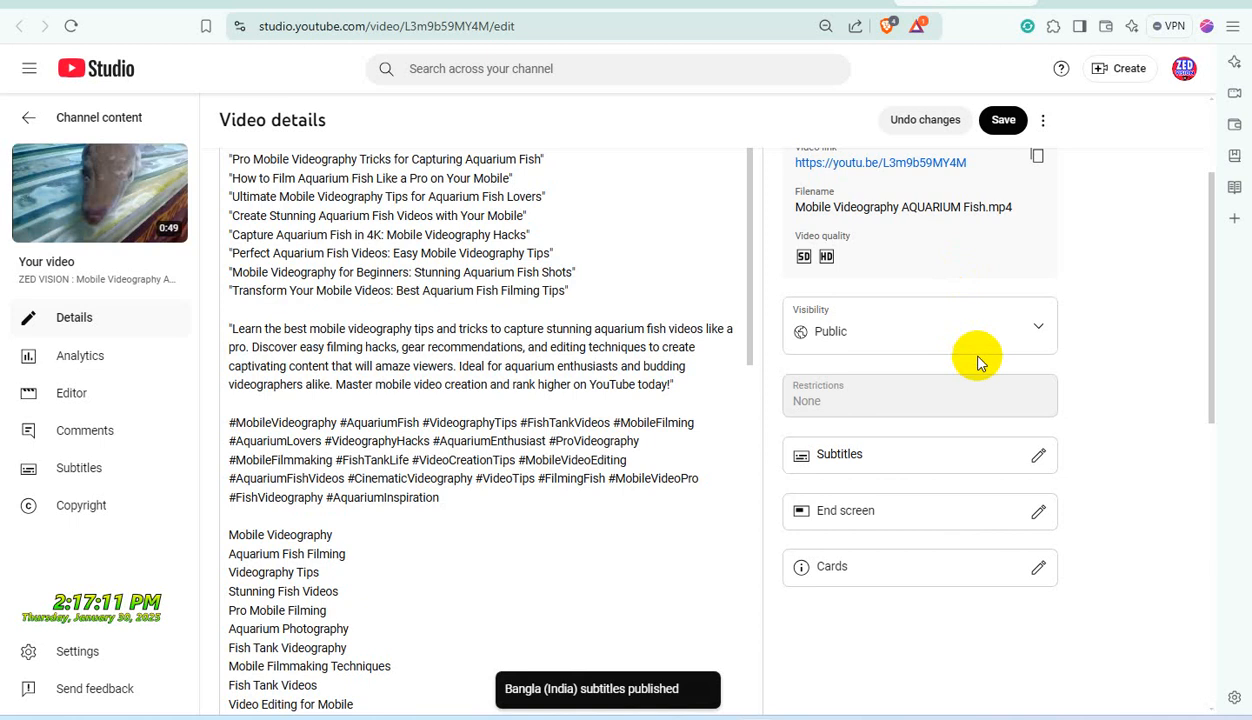
Check the aquarium video's existing end screen and cards without editing them, and save the video details.
left_click(1039, 512)
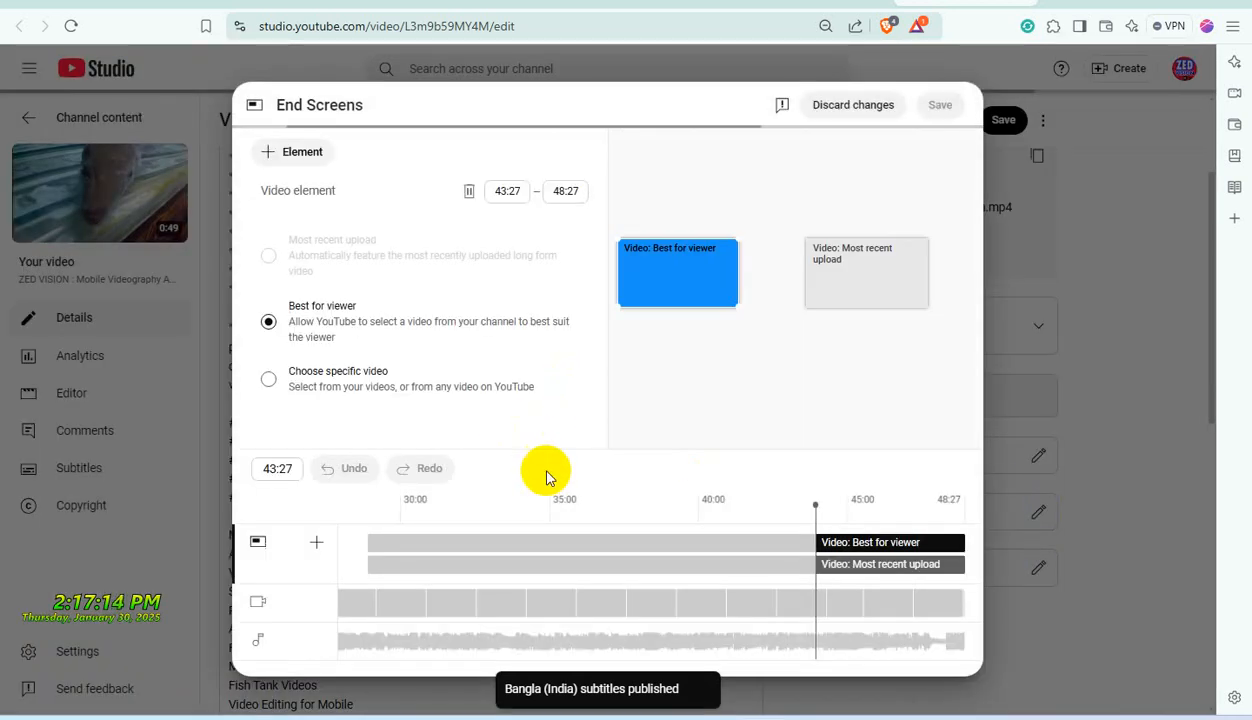
left_click(858, 106)
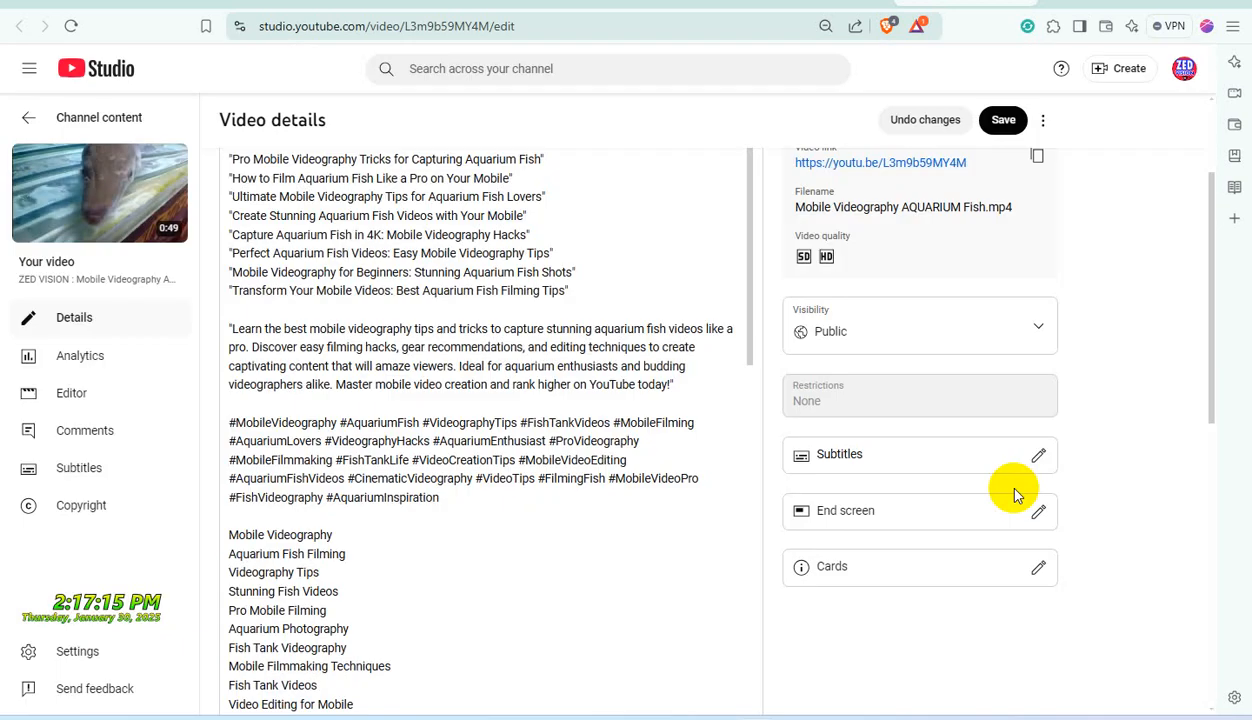
left_click(1038, 566)
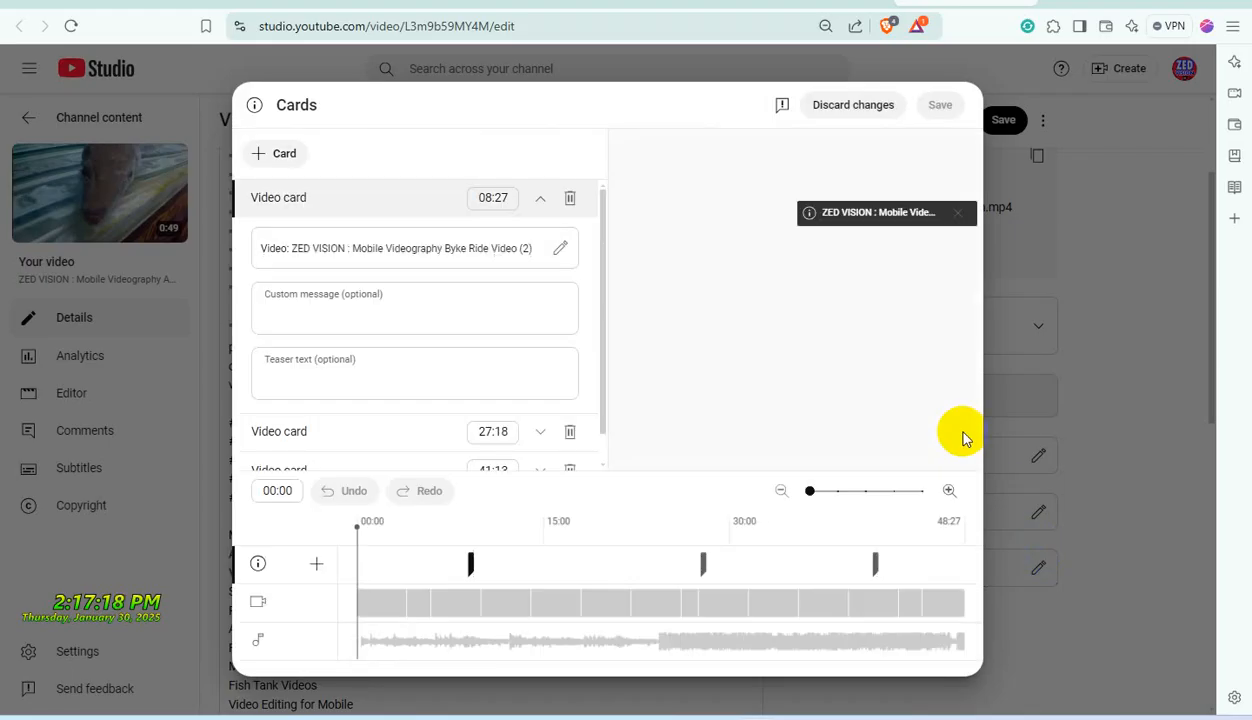
left_click(856, 106)
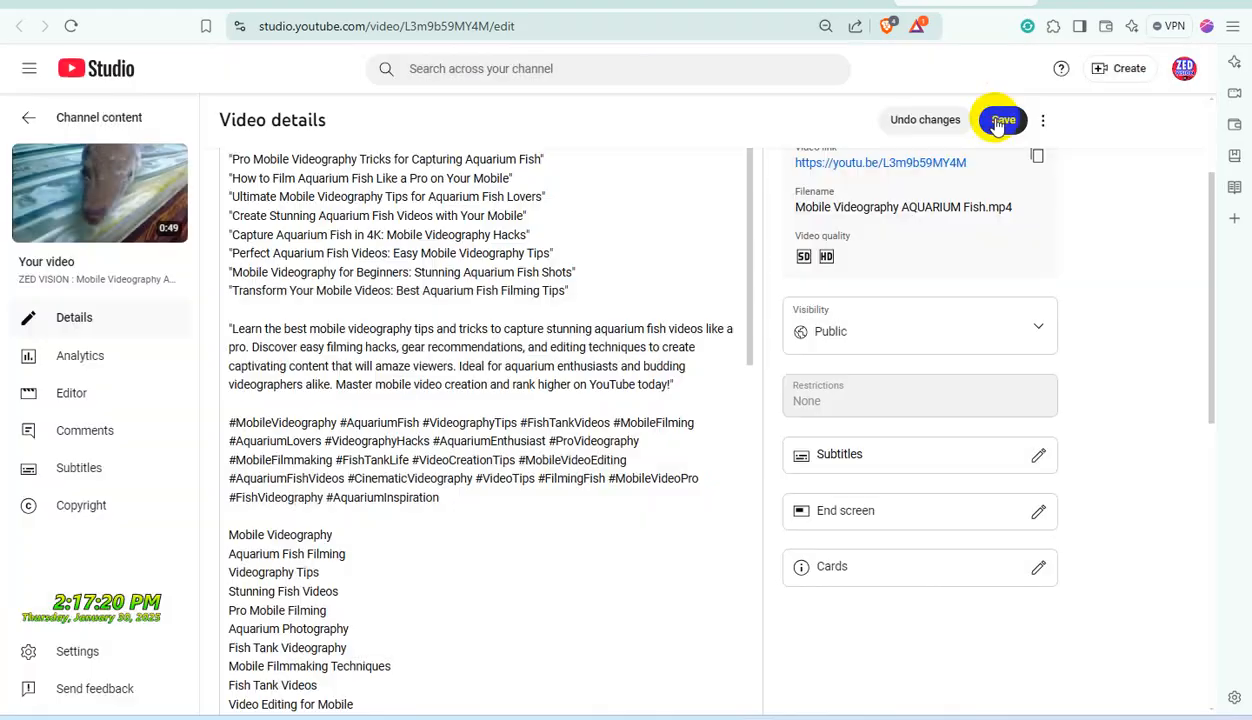
left_click(1001, 124)
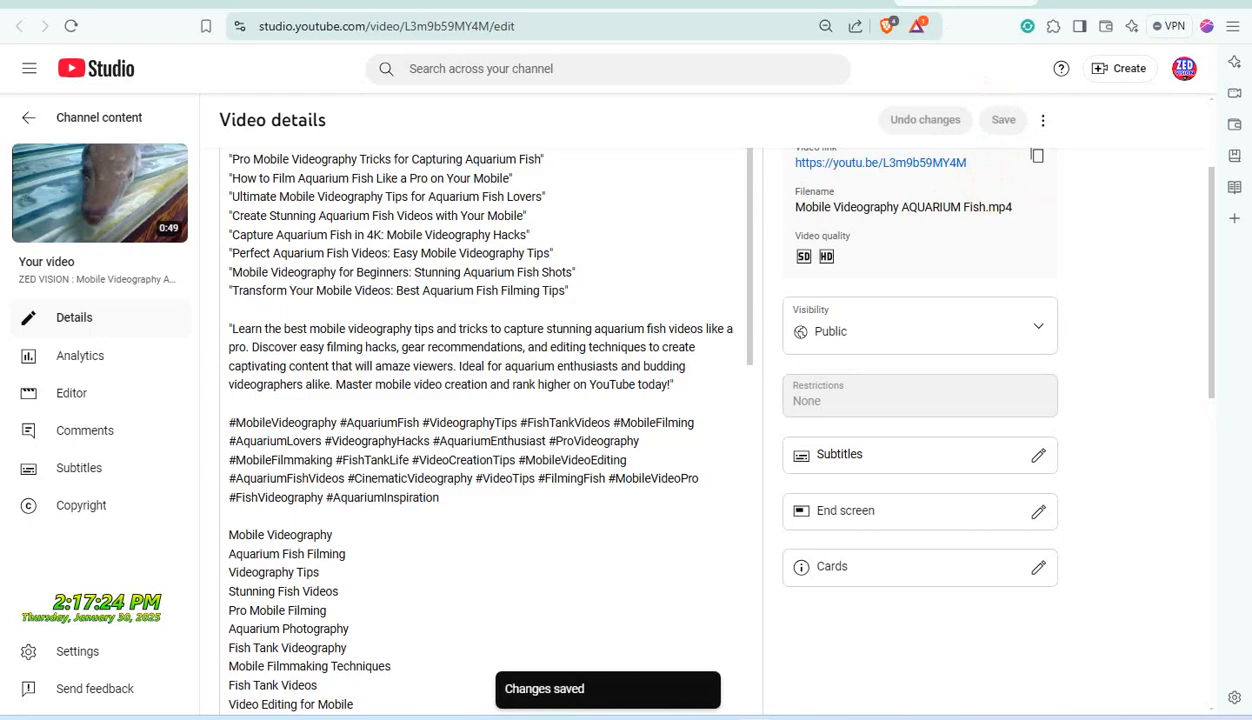
Return to the channel content list, mark the "How To Make Short Video For YouTube Channel" video and open its details.
left_click(994, 2)
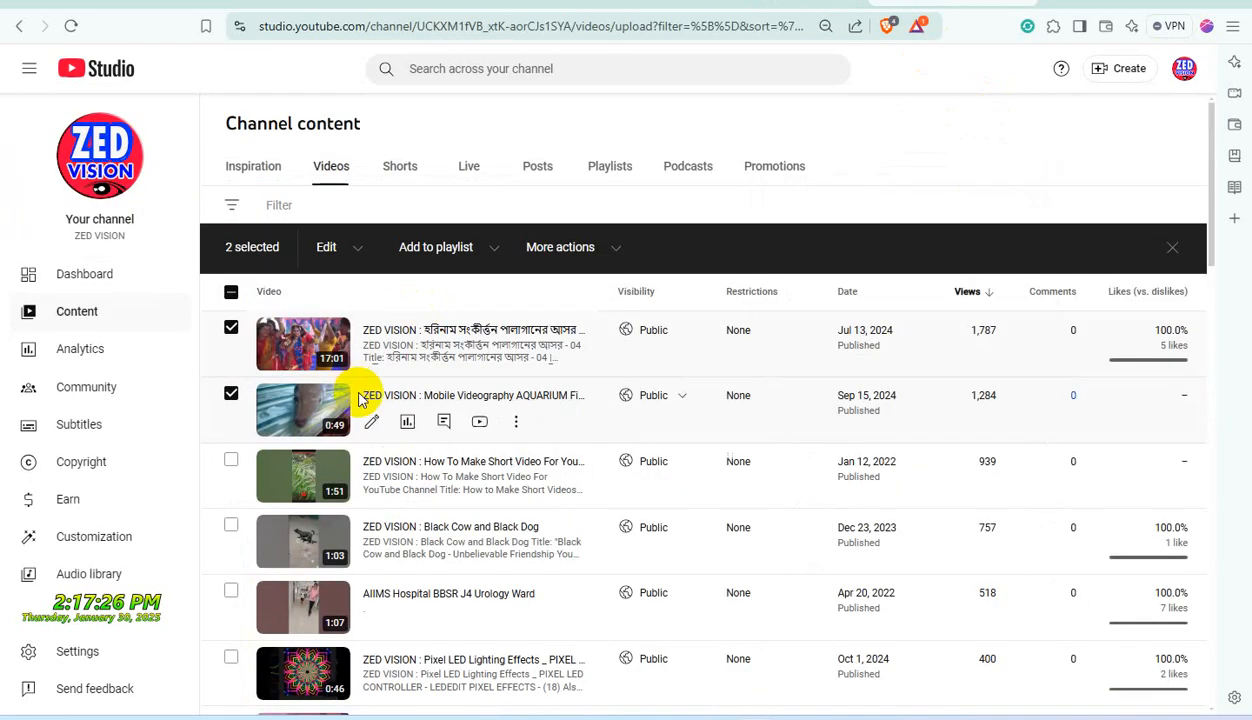
left_click(231, 462)
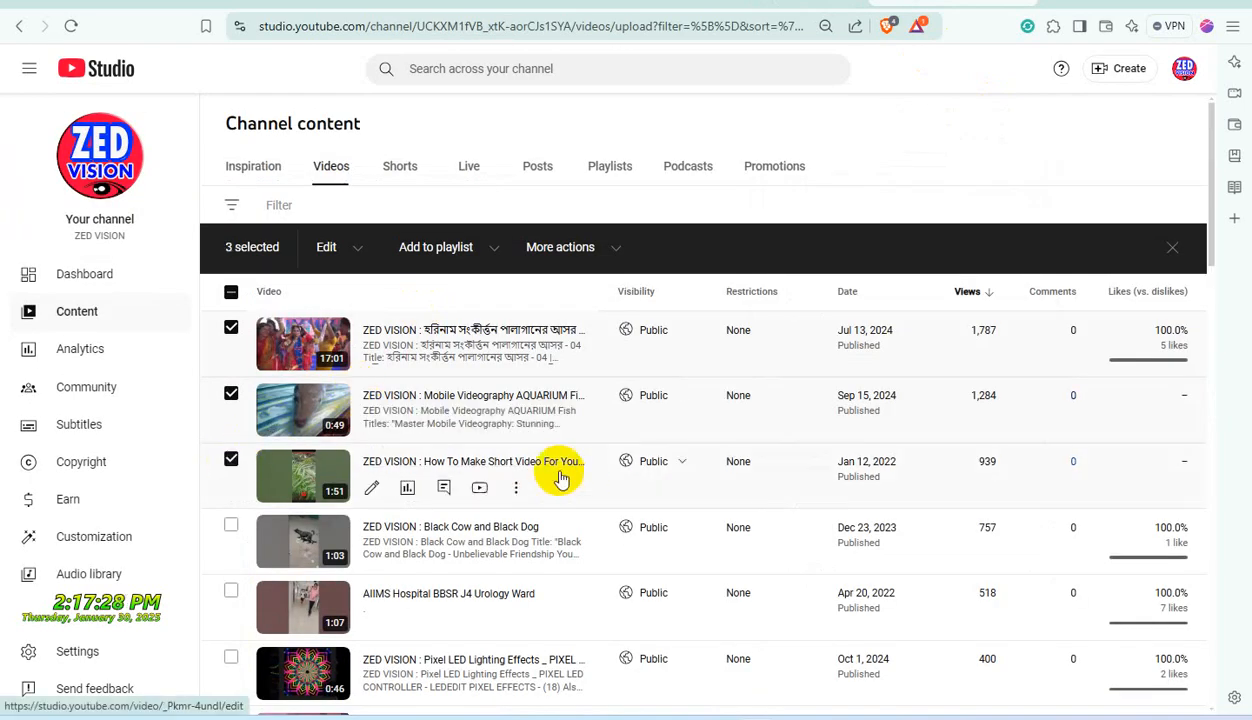
left_click(537, 470)
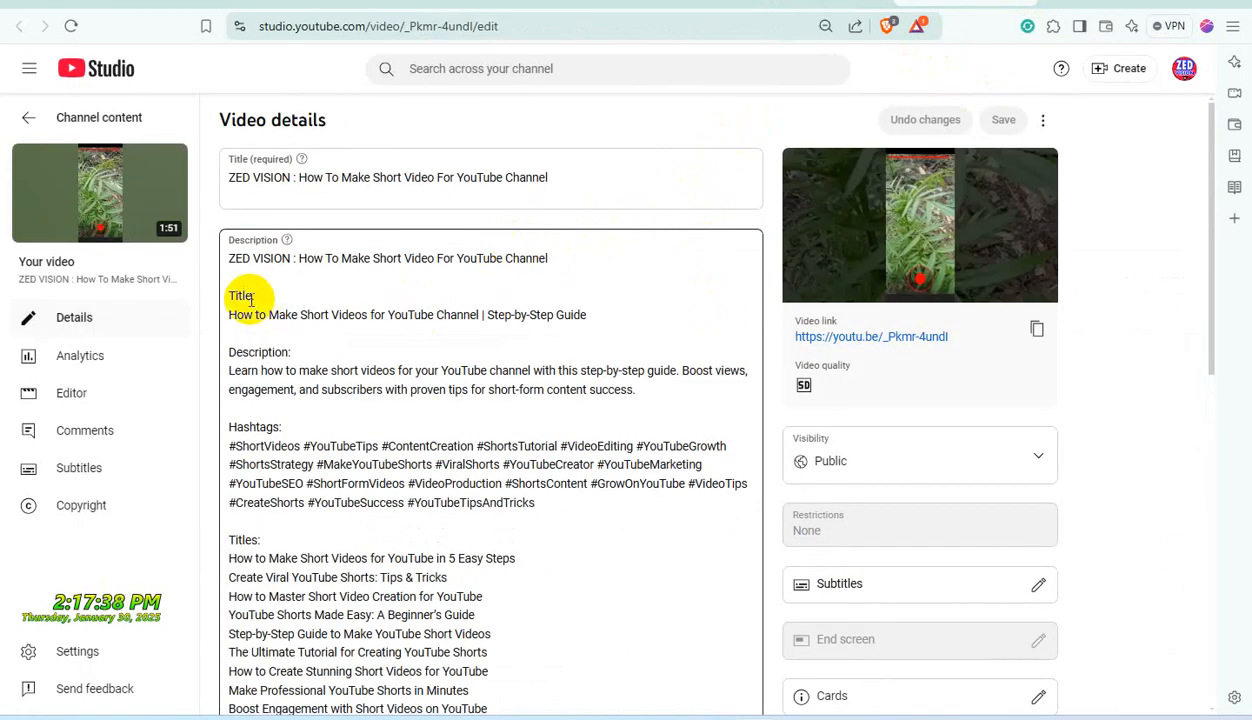
Remove the "Title:" and "Description:" heading lines from the short-video tutorial's description.
mouse_move(229, 293)
left_mouse_down()
mouse_move(265, 288)
mouse_move(271, 300)
mouse_move(232, 296)
left_mouse_up()
left_click(269, 297)
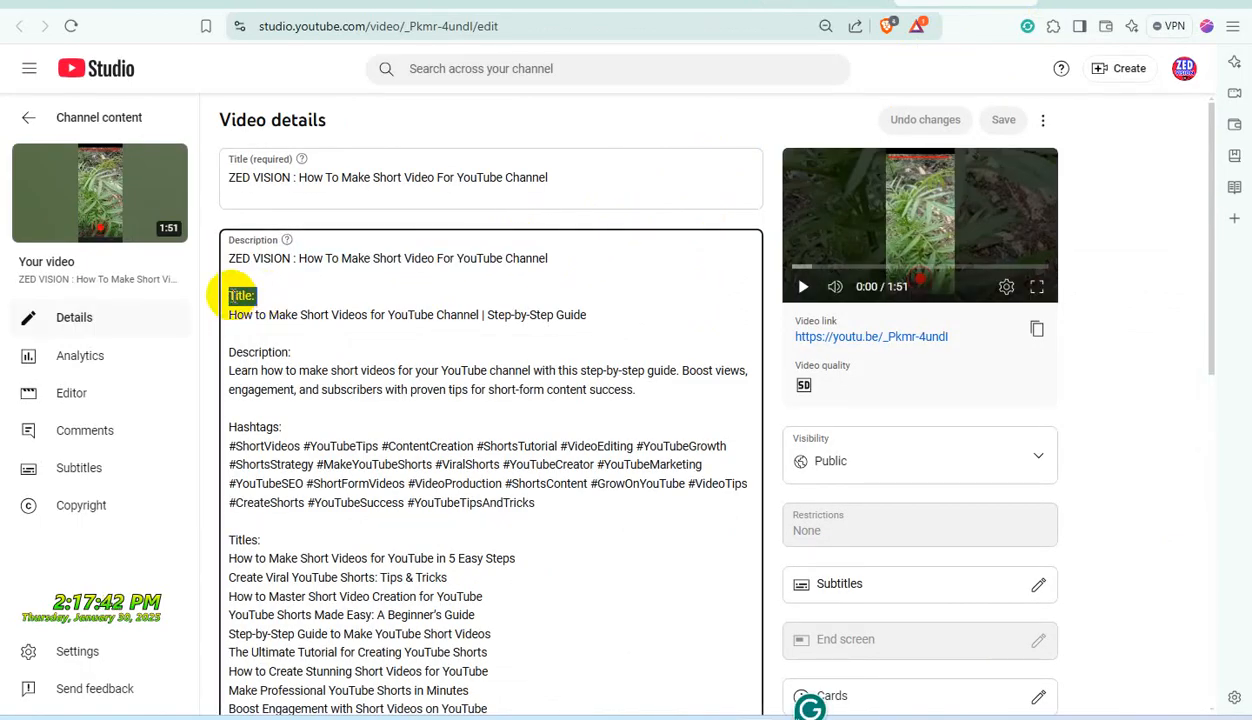
key("BackSpace")
key("BackSpace")
left_click_drag(290, 334, 224, 335)
key("BackSpace")
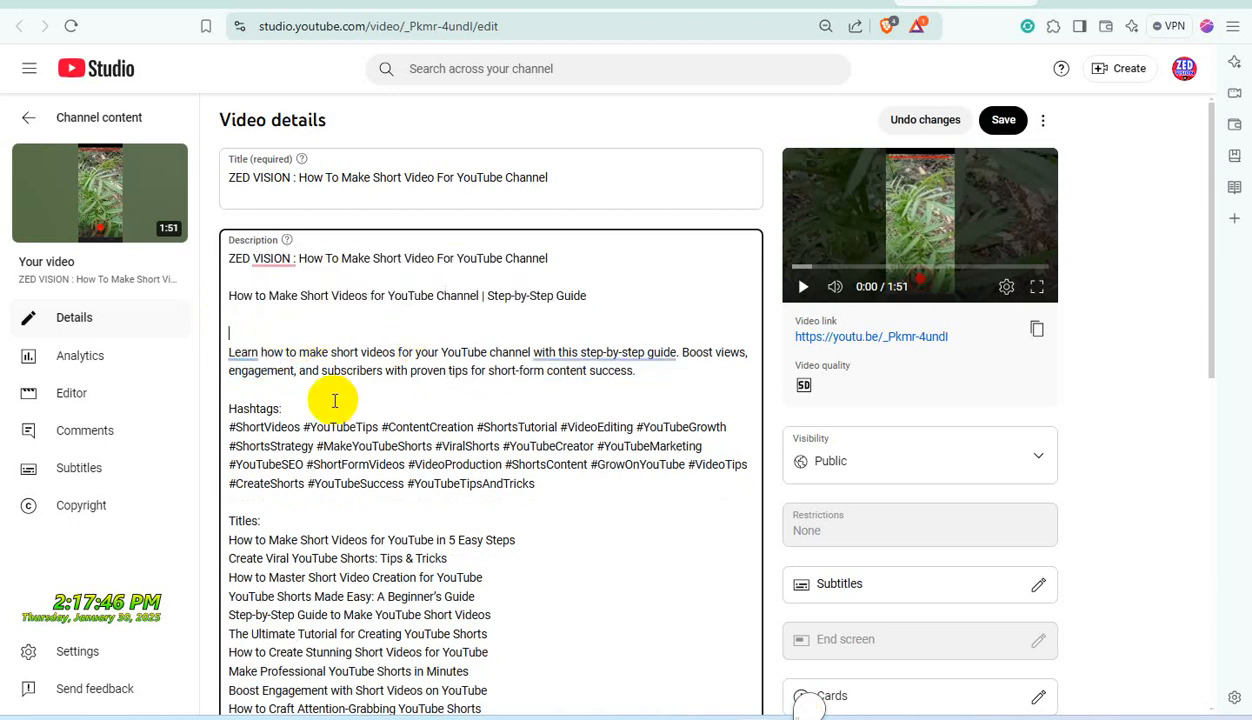
key("BackSpace")
Remove the "Hashtags:" and "Titles:" heading lines from the short-video tutorial's description.
left_click_drag(290, 389, 229, 389)
key("BackSpace")
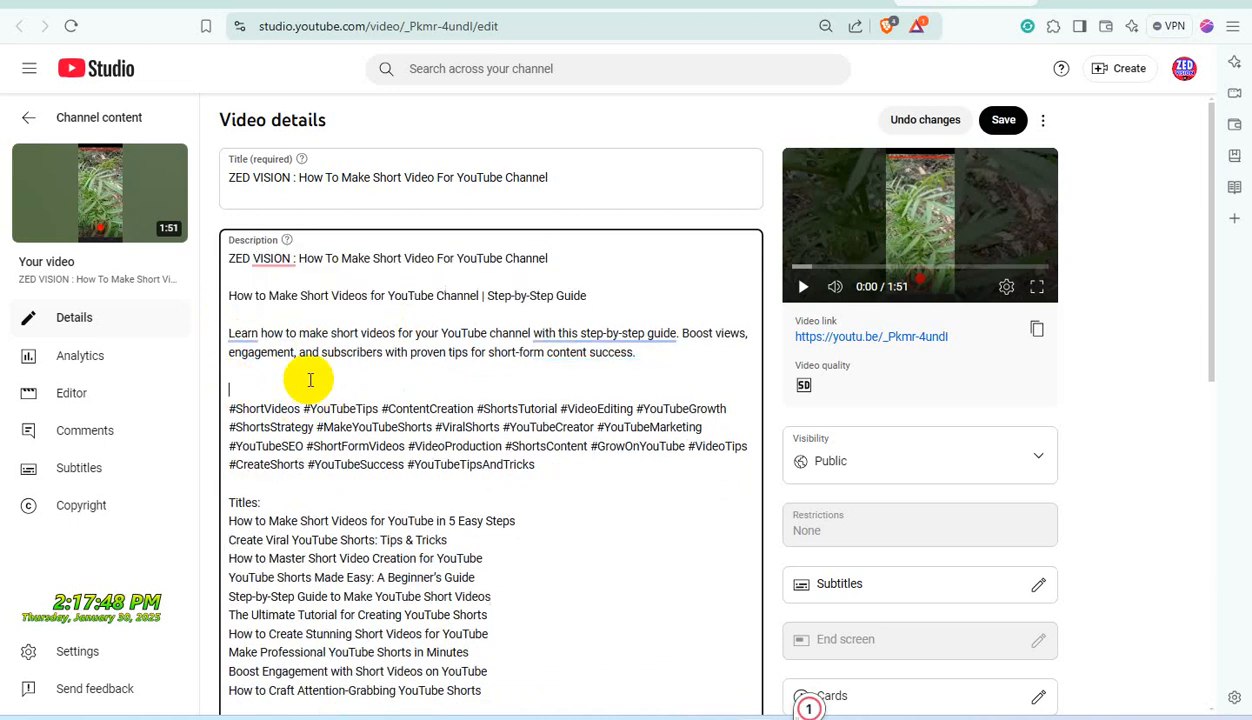
key("BackSpace")
left_click(268, 483)
key("ctrl+shift+Home")
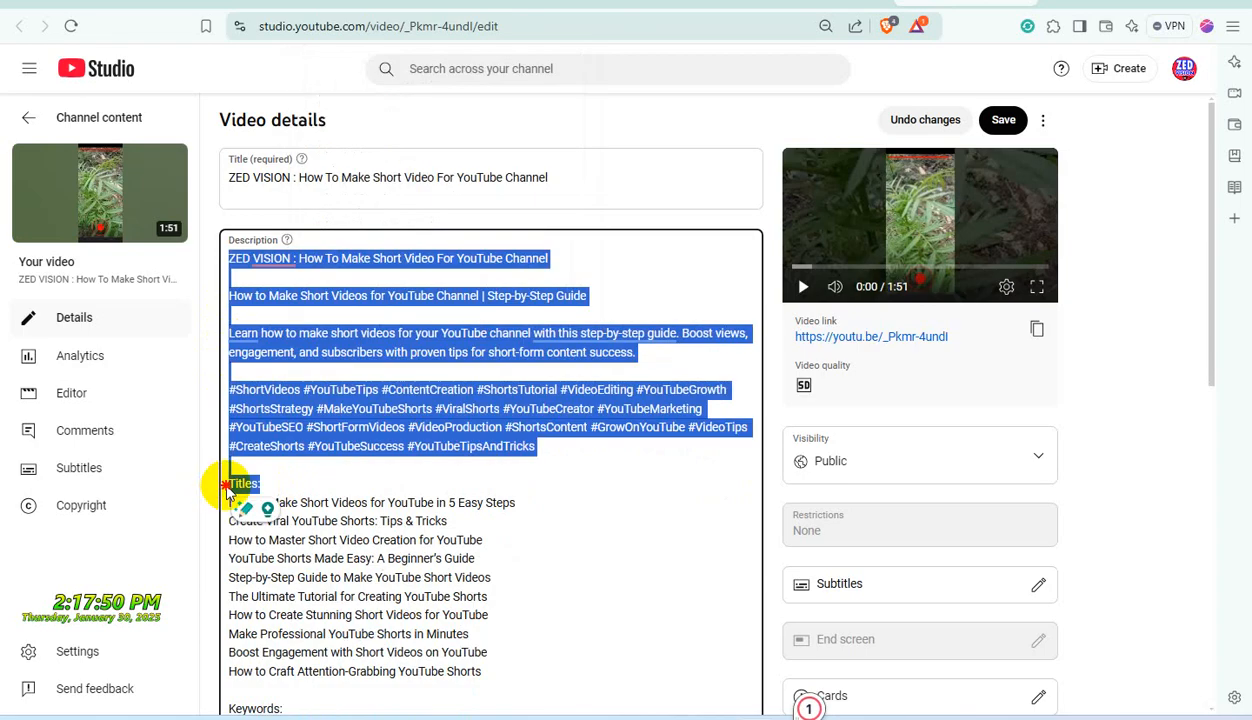
left_click_drag(228, 490, 229, 484)
key("BackSpace")
key("BackSpace")
scroll(449, 443, "down", 3)
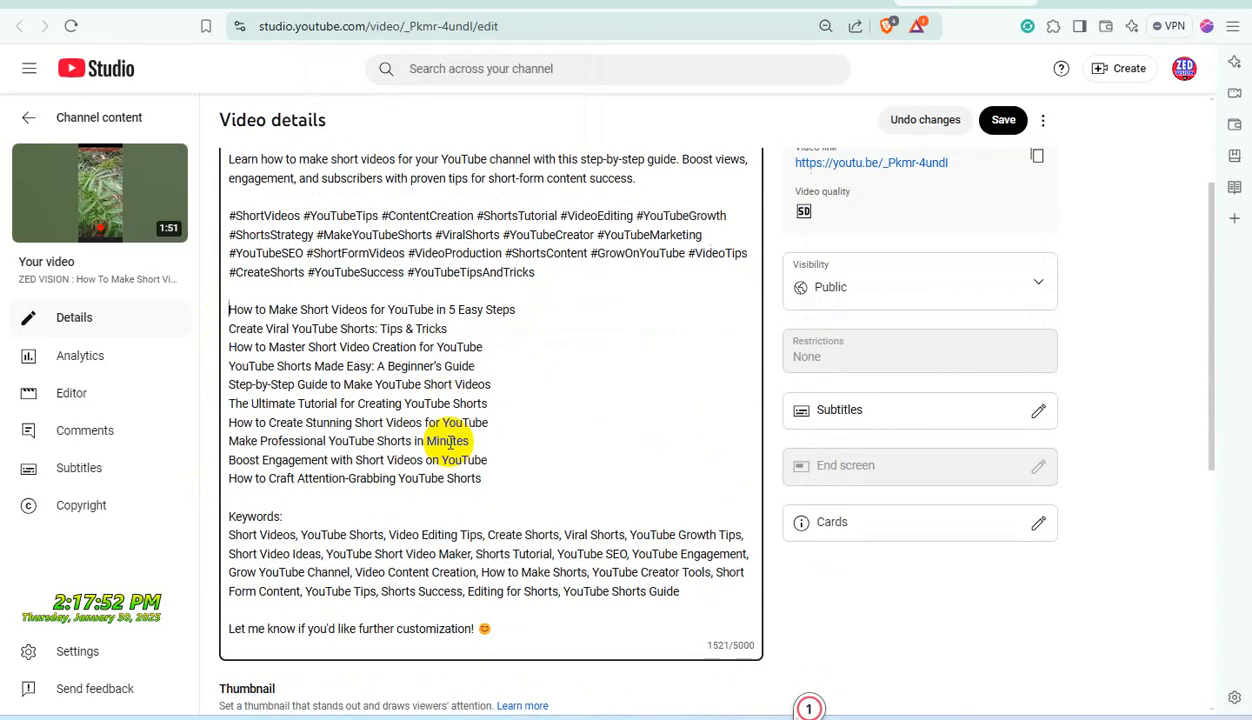
Remove the "Keywords:" heading line from the short-video tutorial's description.
scroll(447, 441, "down", 1)
left_click_drag(285, 429, 233, 429)
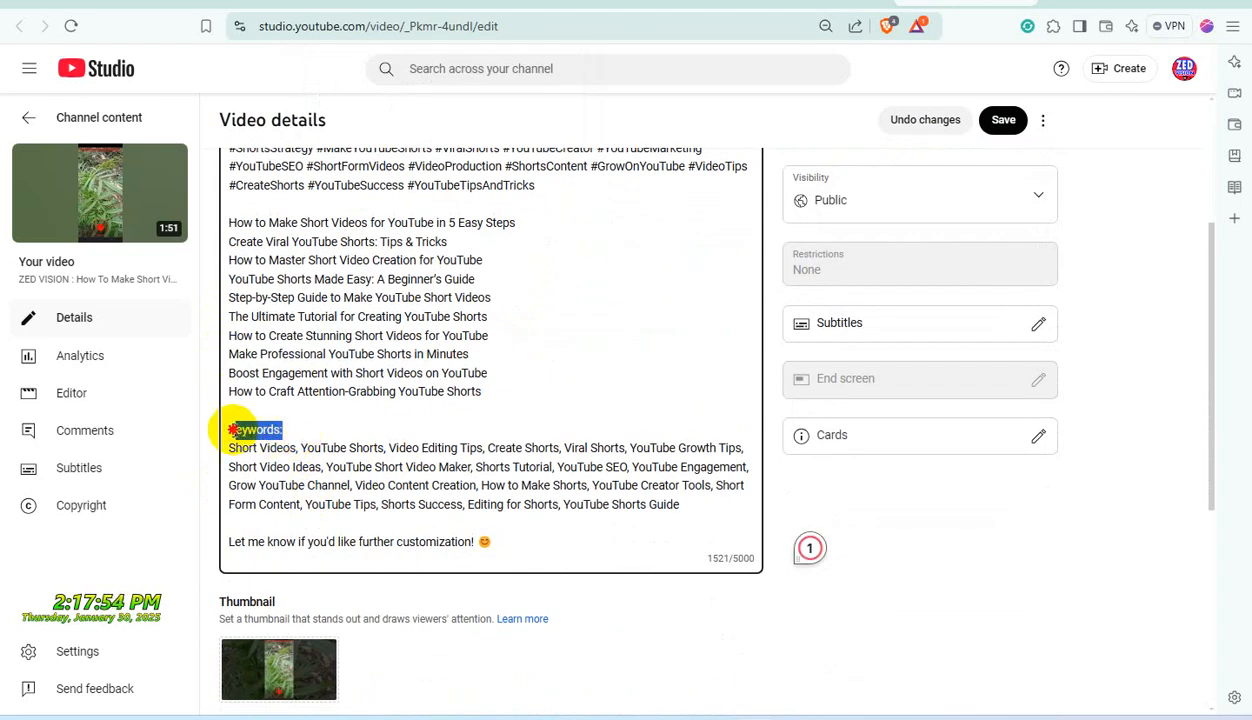
key("BackSpace")
key("BackSpace")
scroll(511, 408, "down", 1)
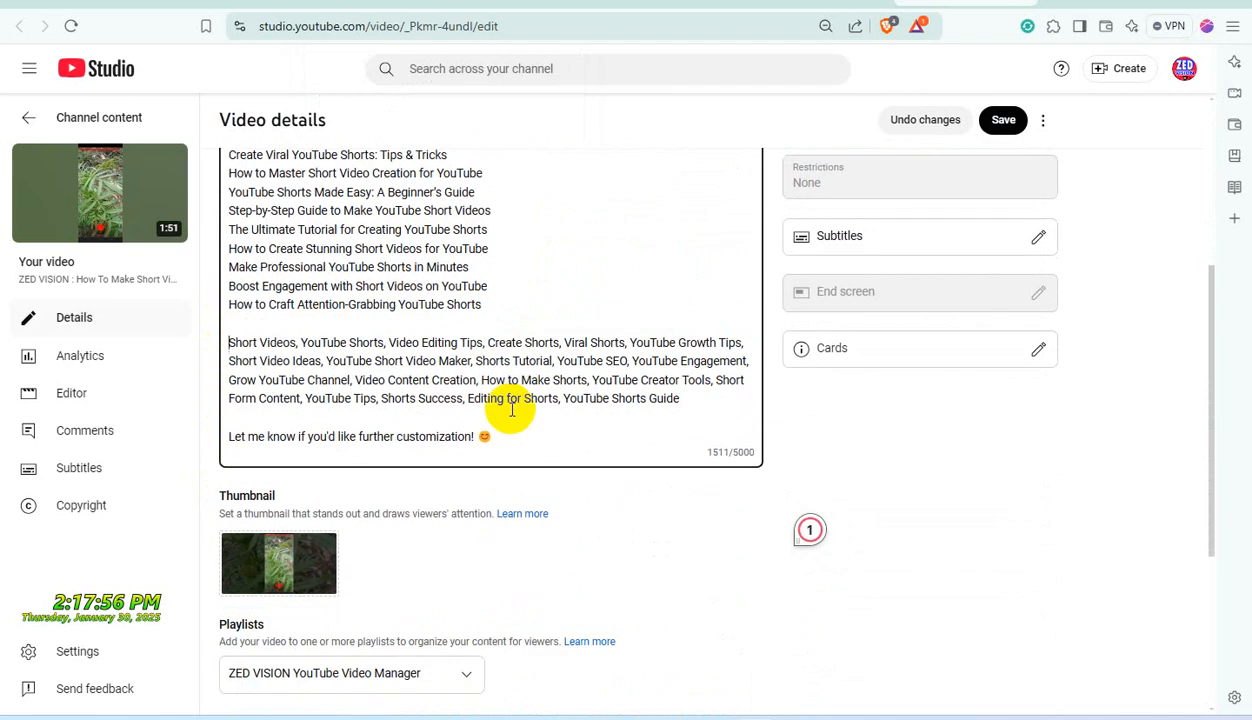
Select the title wording after "ZED VISION :" and play the first ten seconds of the short-video tutorial's preview.
scroll(511, 408, "up", 3)
scroll(511, 410, "up", 1)
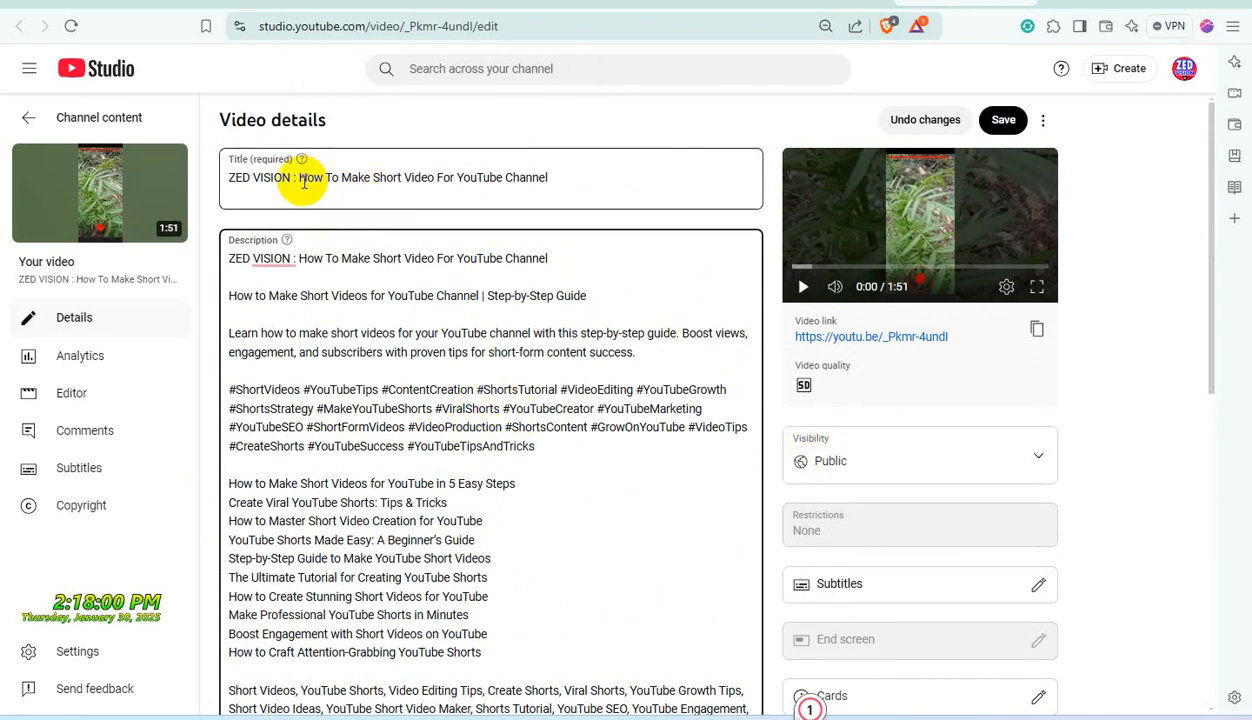
left_click_drag(301, 180, 578, 178)
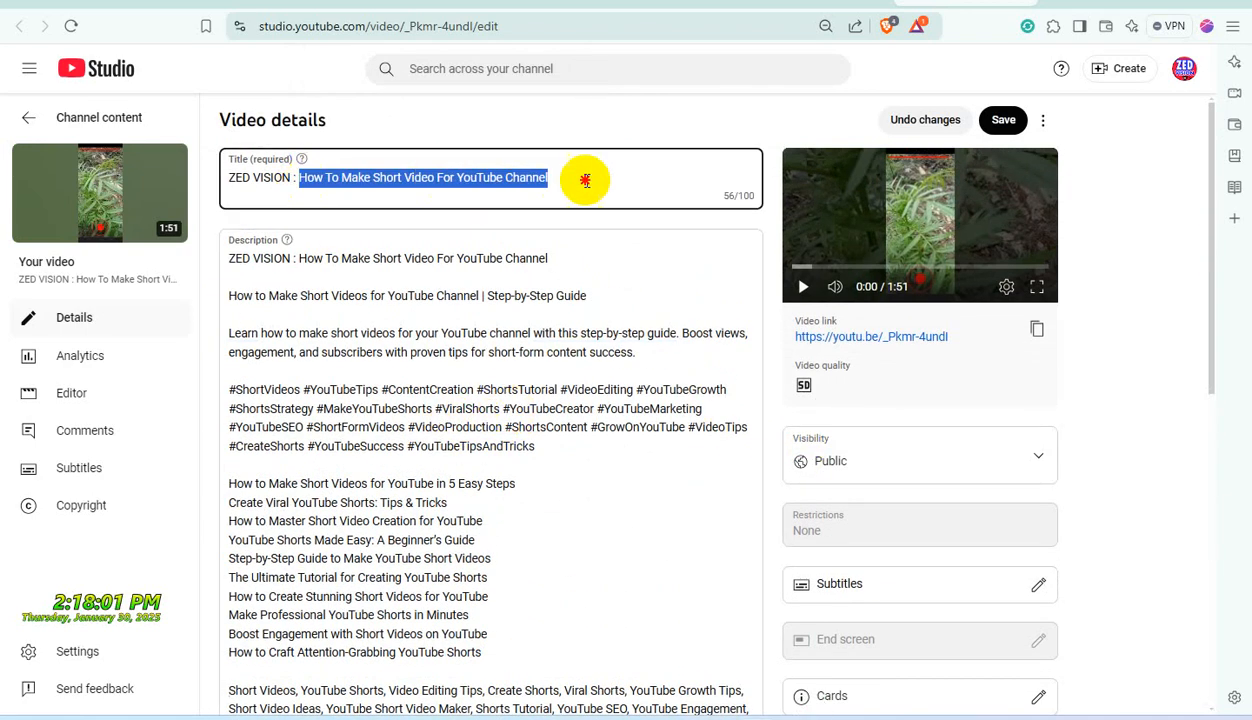
right_click(452, 182)
left_click(491, 267)
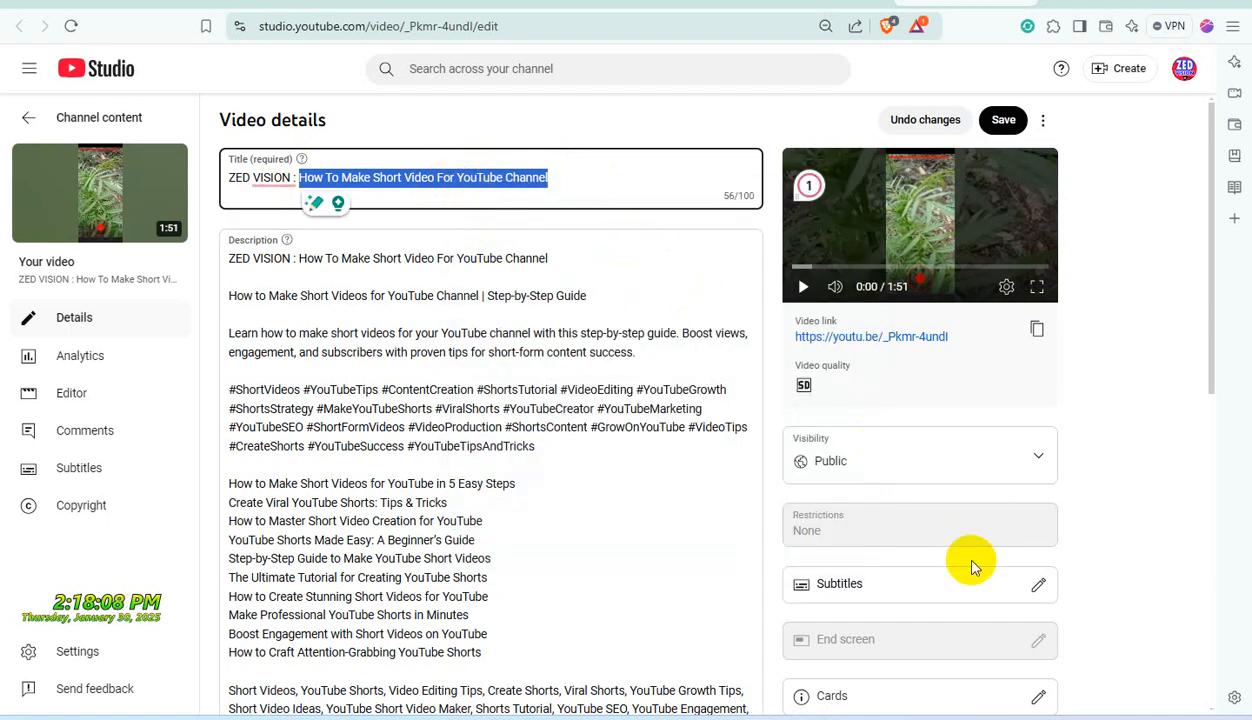
left_click(803, 287)
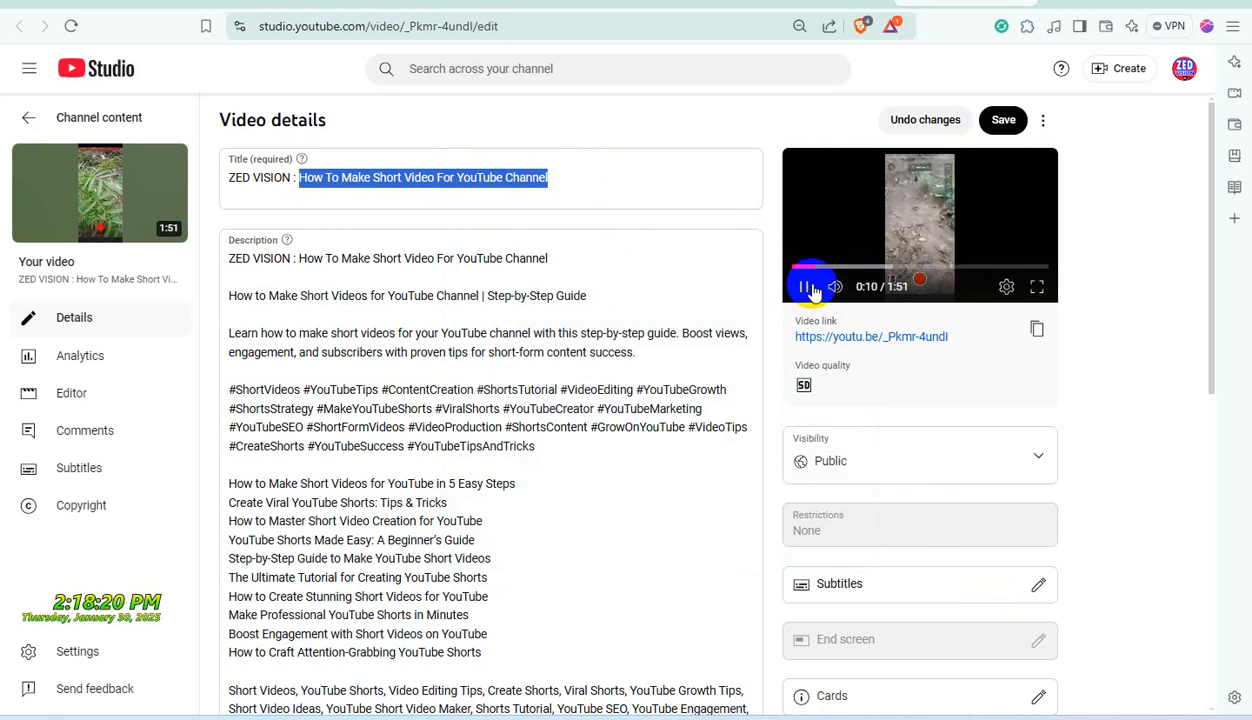
left_click(805, 287)
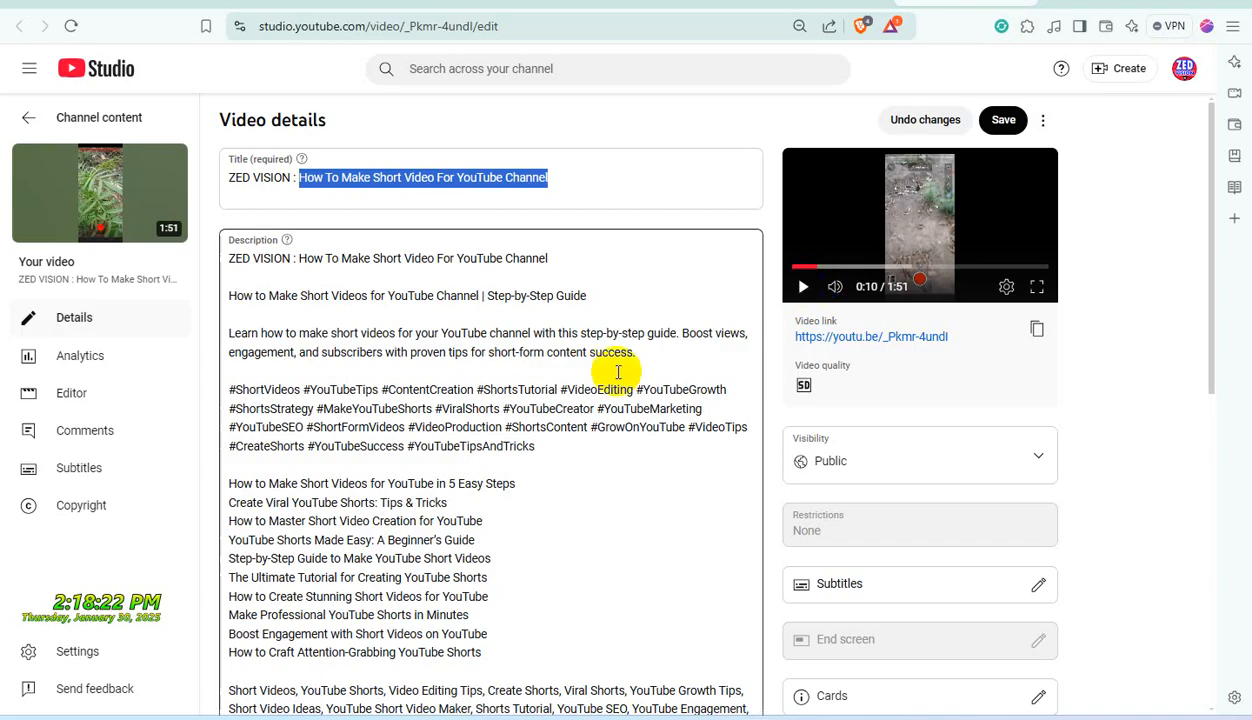
Replace "How To Make" in the short-video tutorial's title with "Mobile Camera Video Shoot For".
left_click(614, 175)
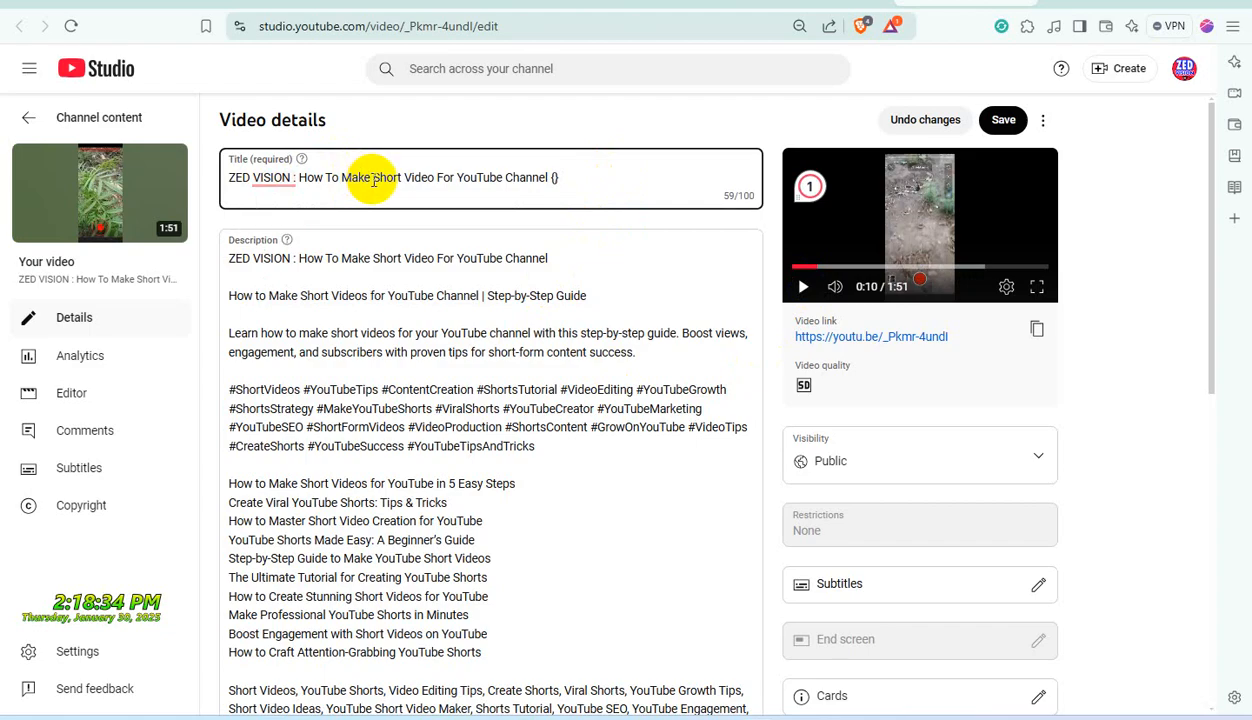
left_click_drag(372, 180, 300, 177)
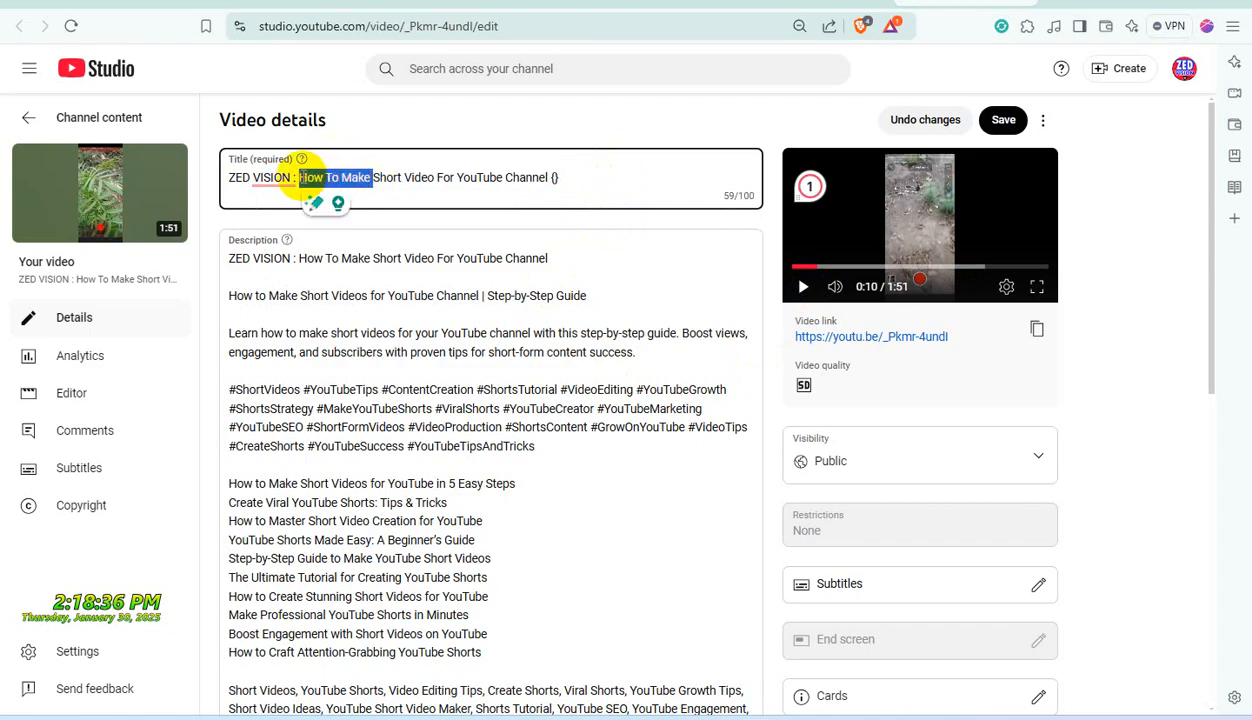
key("BackSpace")
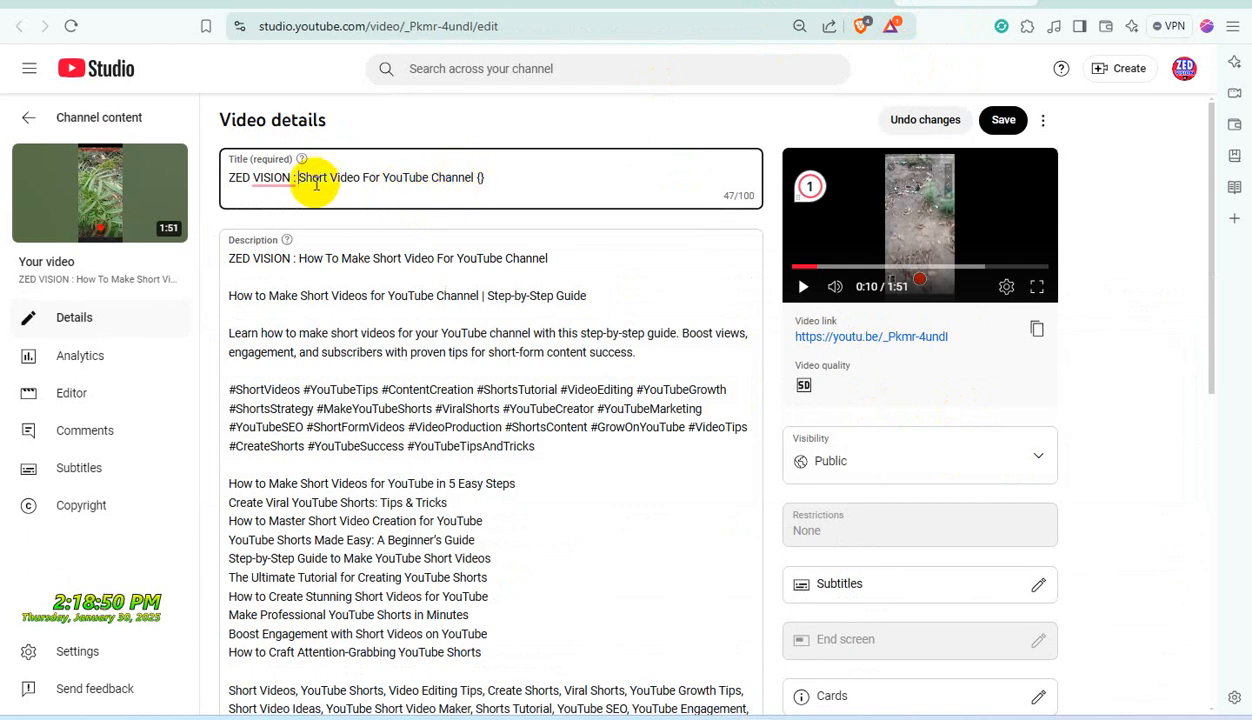
type("Mo")
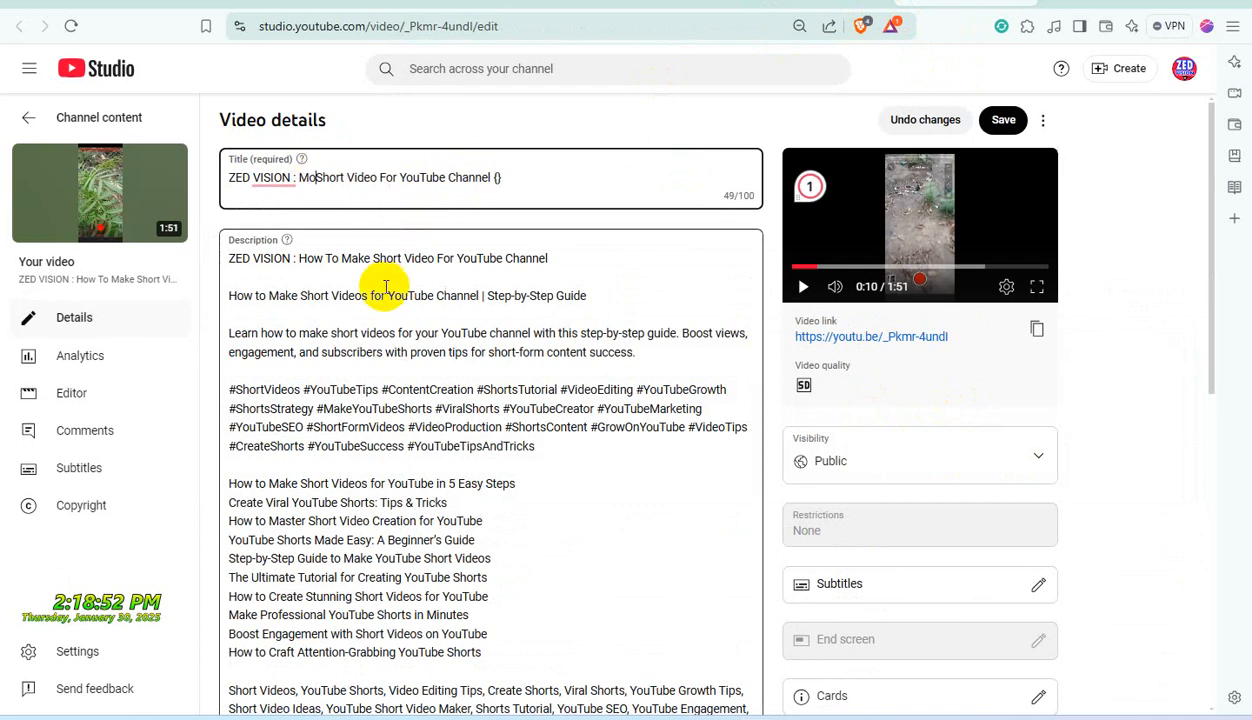
type("bile Camer")
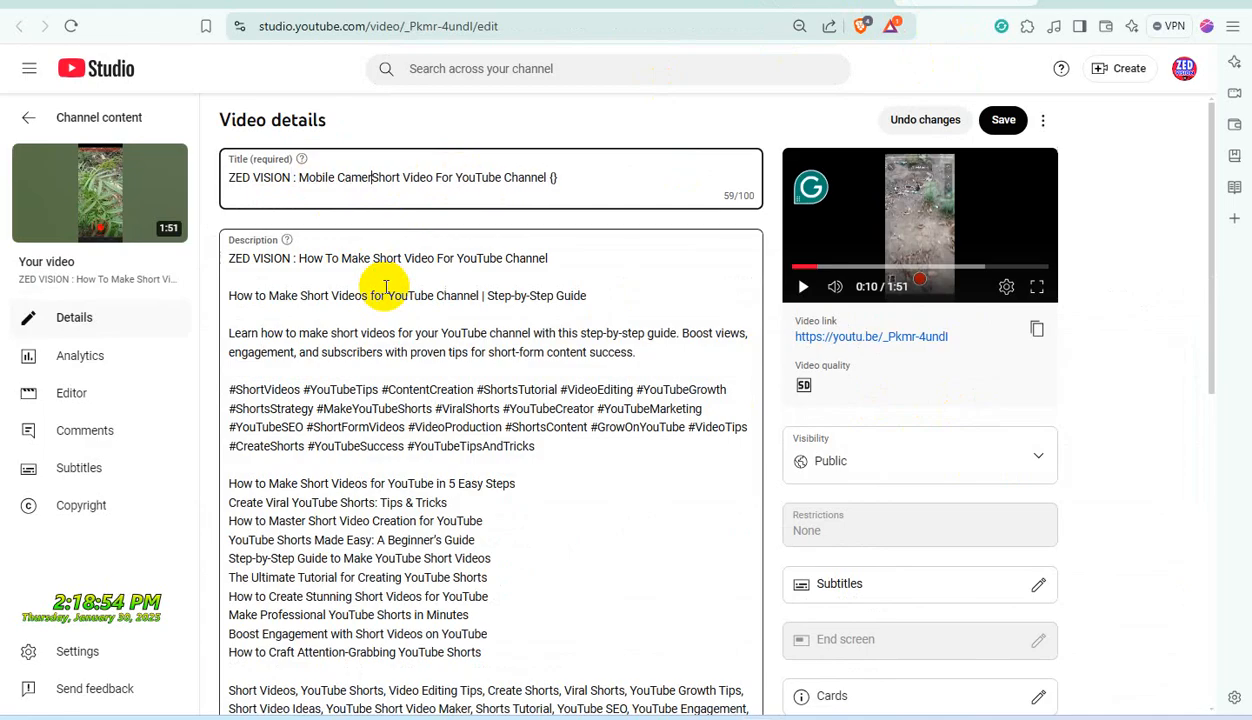
type("a Video Uplo")
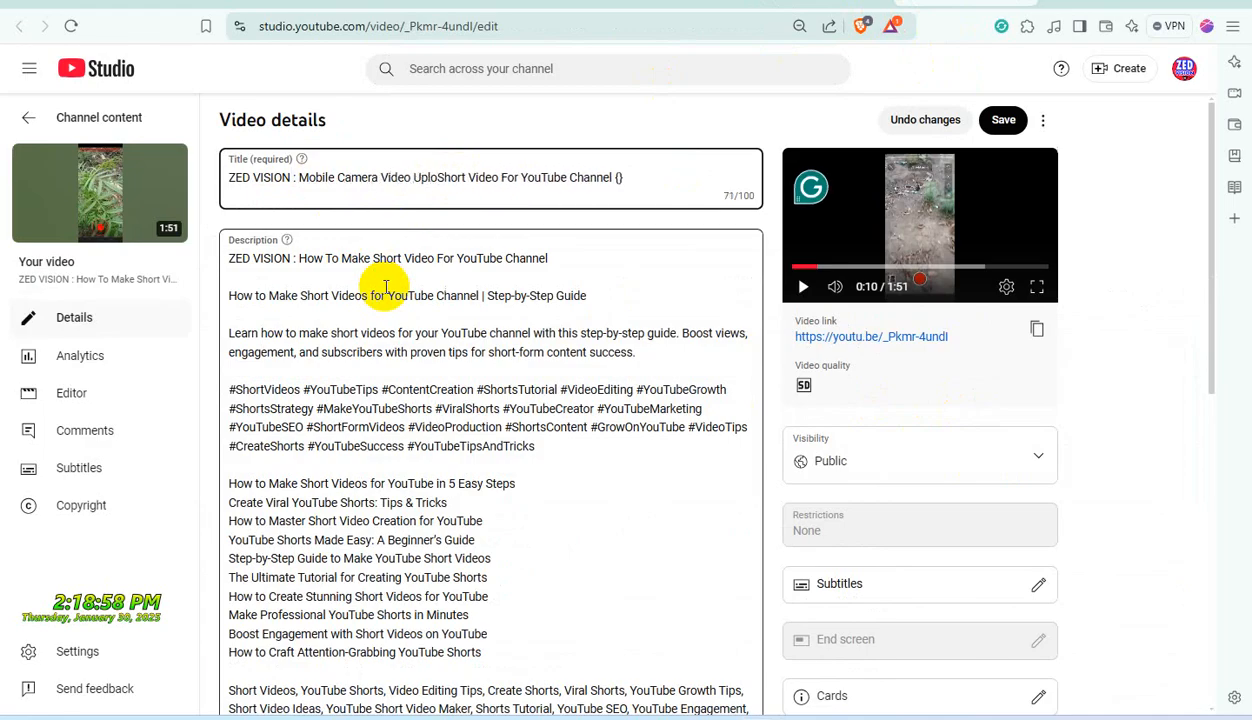
key("BackSpace")
key("BackSpace")
key("BackSpace")
key("BackSpace")
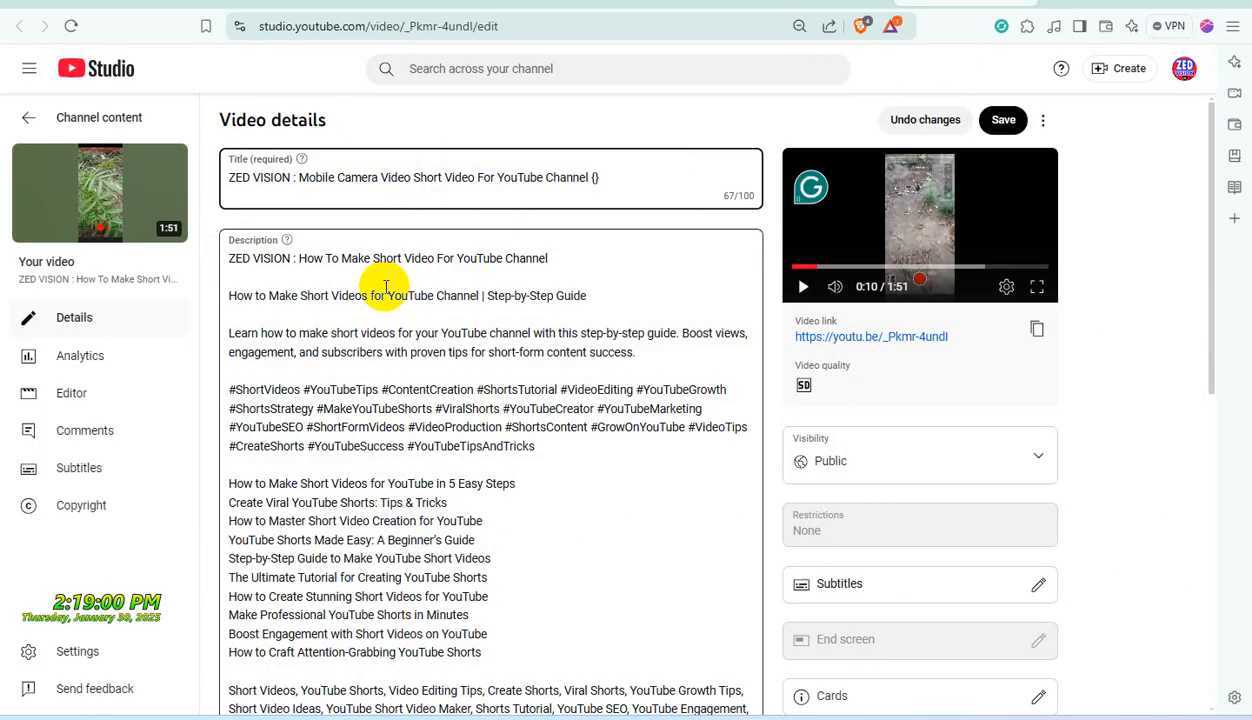
type("Shoot For")
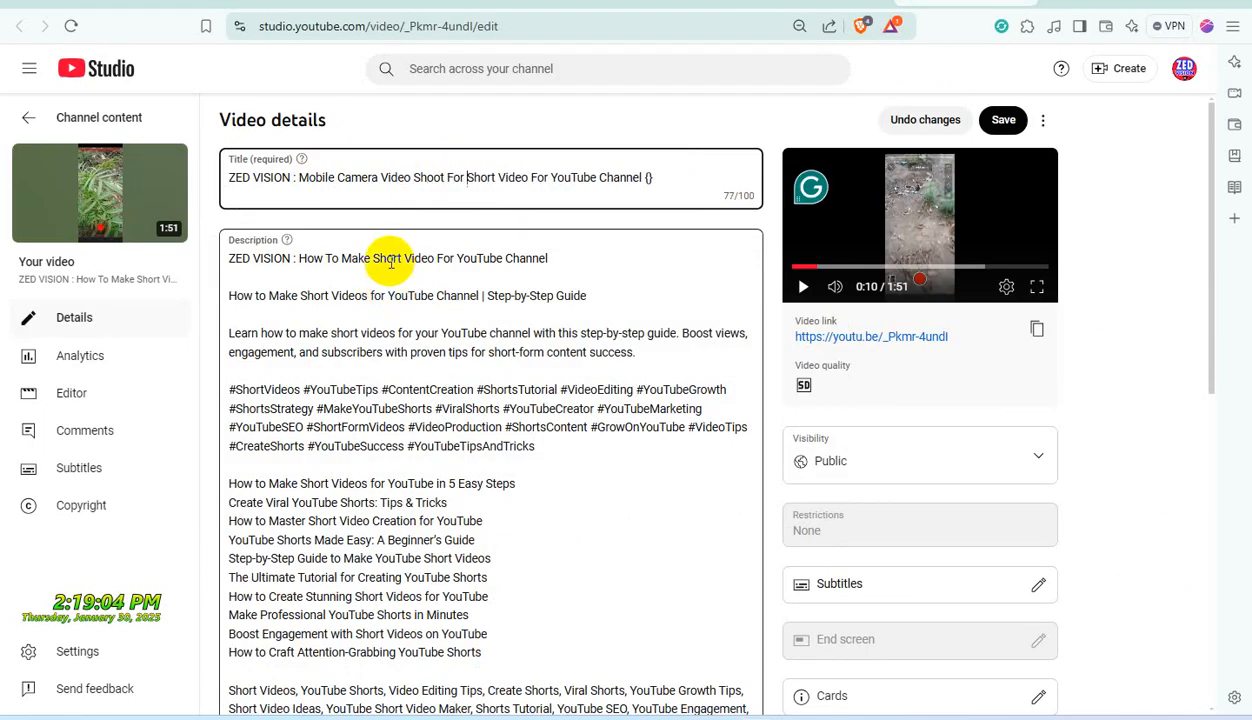
Insert "YouTube" before "Short Video" in the title and delete the trailing "For YouTube Channel {}".
left_click_drag(532, 178, 551, 177)
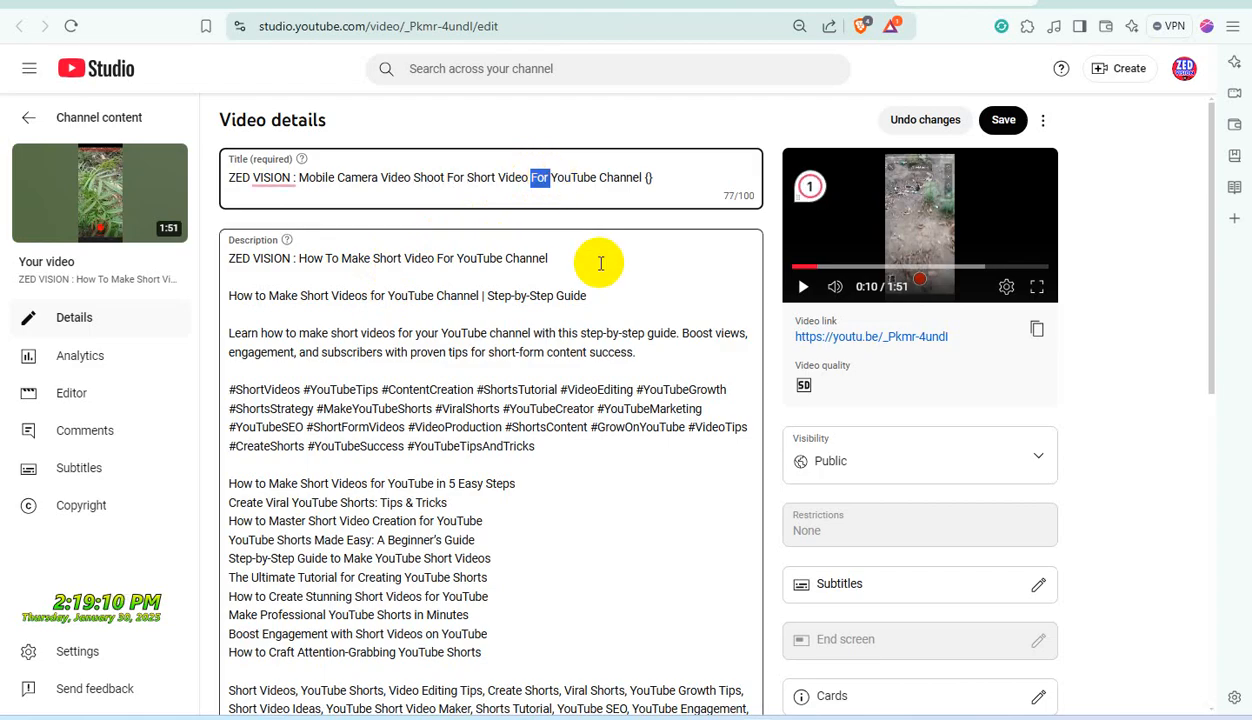
left_click(467, 177)
type("YouTube")
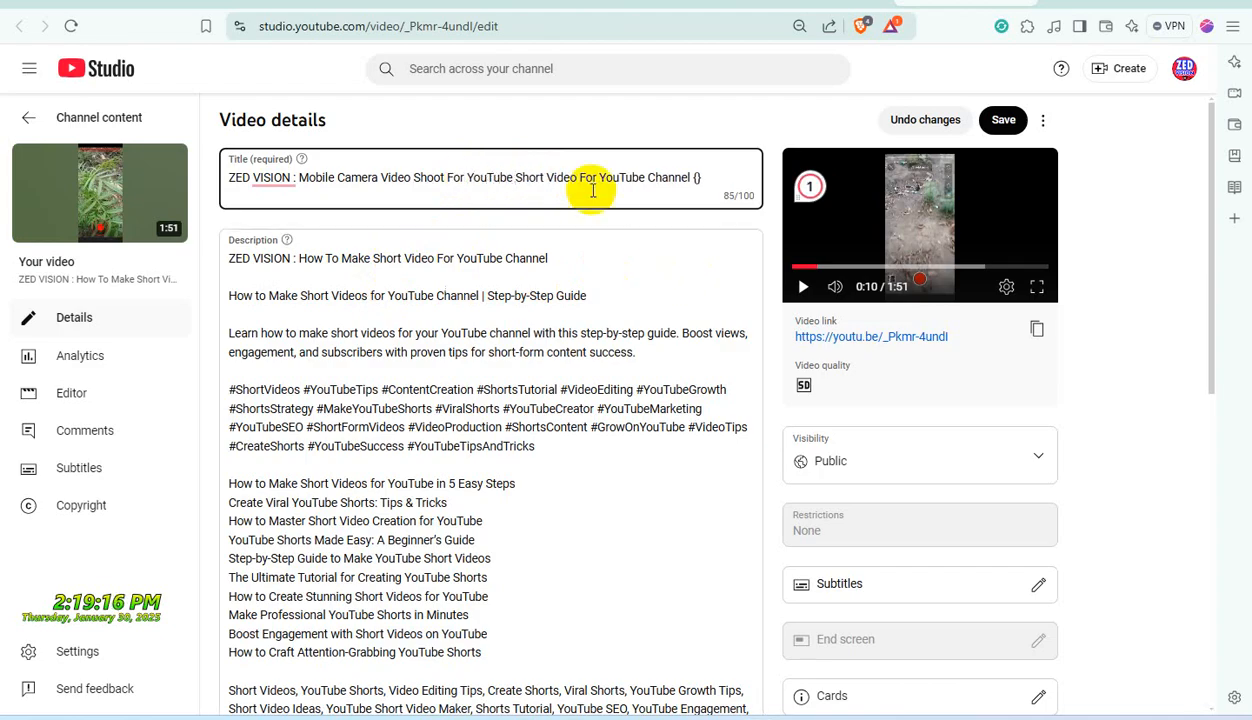
left_click_drag(577, 181, 708, 177)
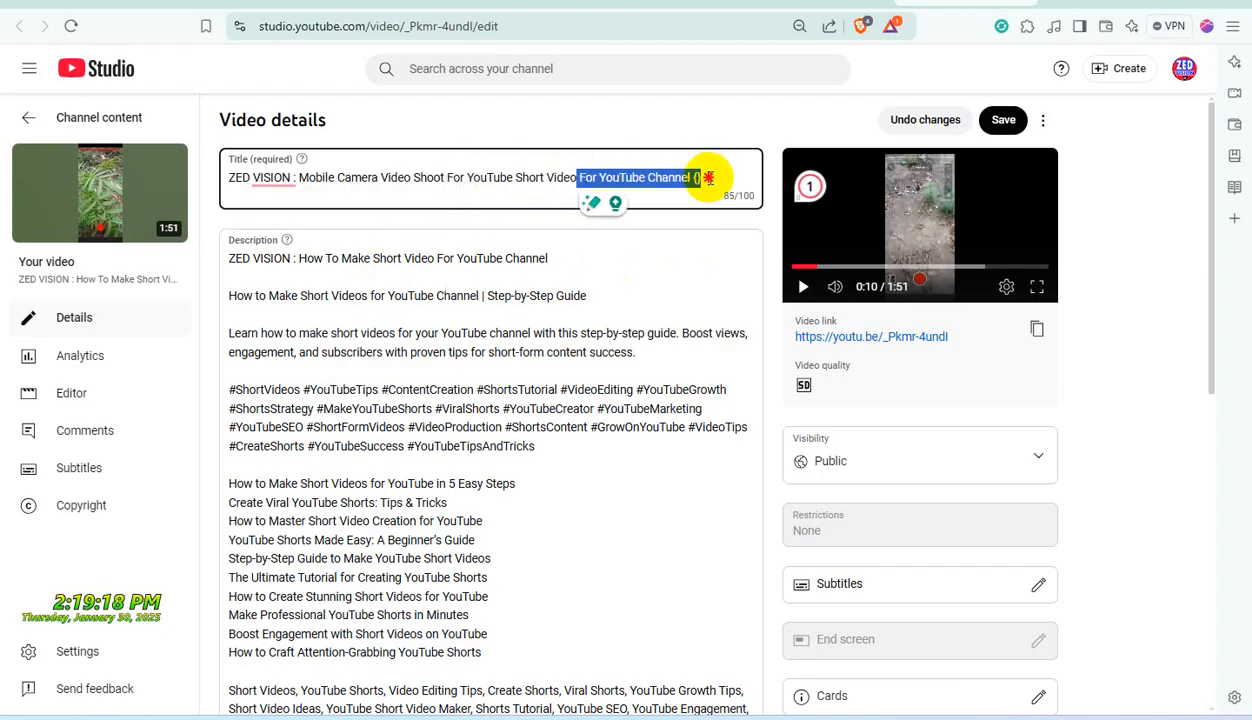
key("BackSpace")
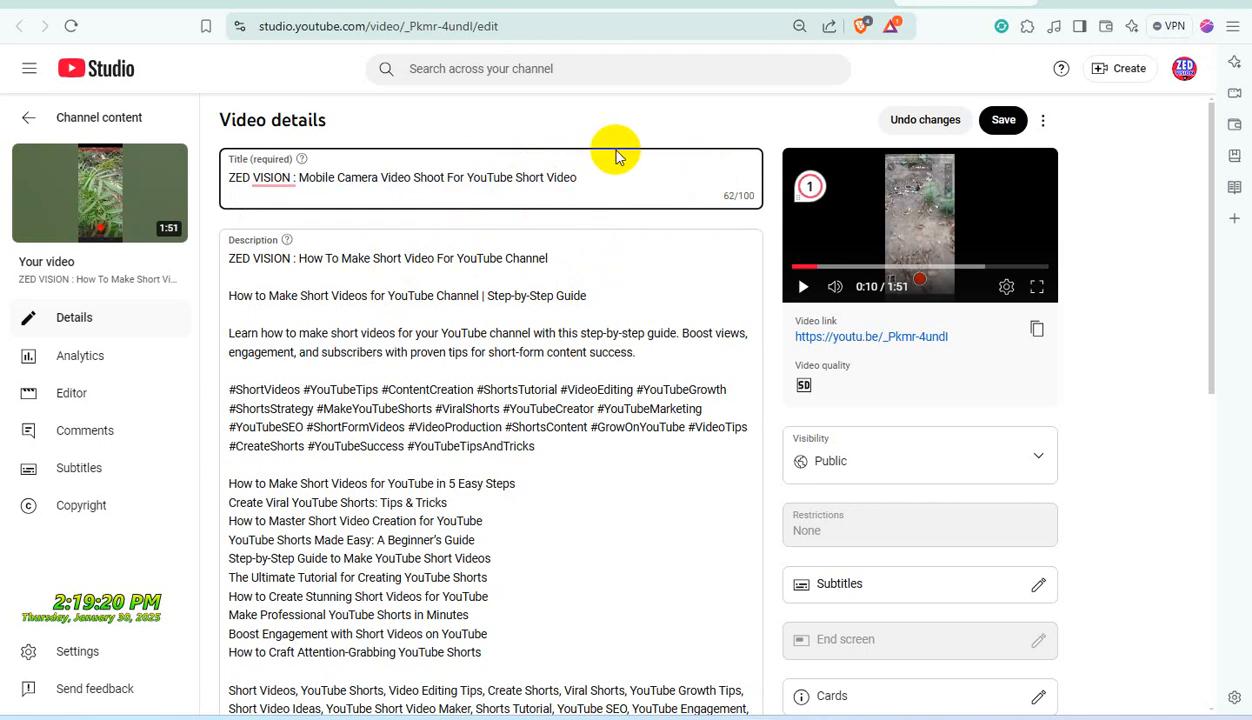
mouse_move(303, 180)
left_click_drag(303, 180, 663, 179)
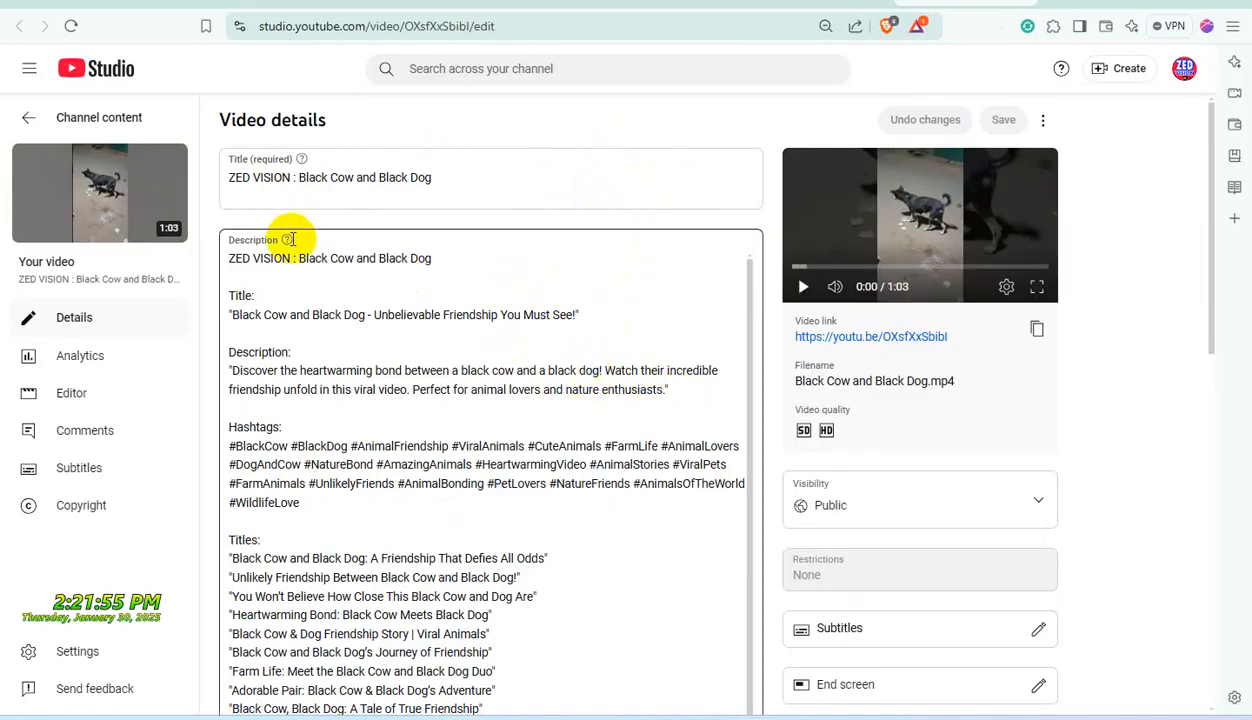
Remove the "Title:" and "Description:" headings from the "Black Cow and Black Dog" video's description.
scroll(542, 355, "down", 2)
scroll(542, 357, "up", 2)
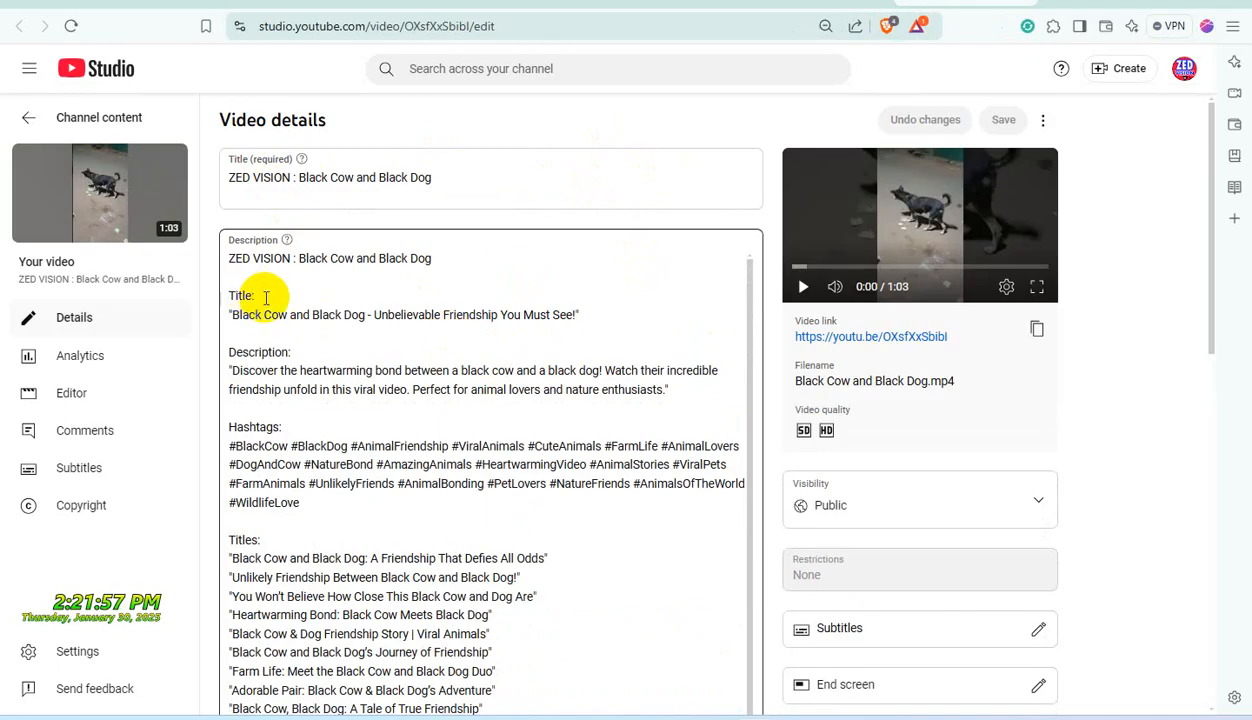
left_click_drag(261, 297, 244, 297)
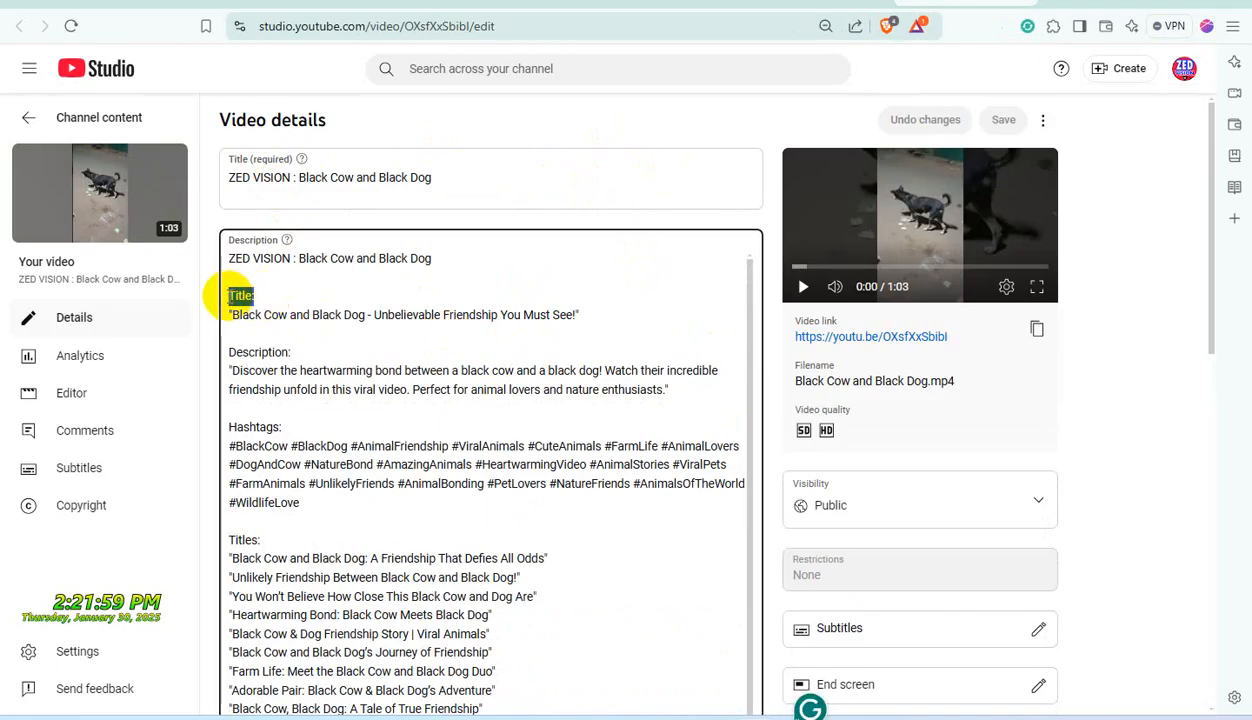
key("BackSpace")
left_click_drag(290, 352, 232, 355)
key("ctrl+shift+Home")
key("BackSpace")
key("BackSpace")
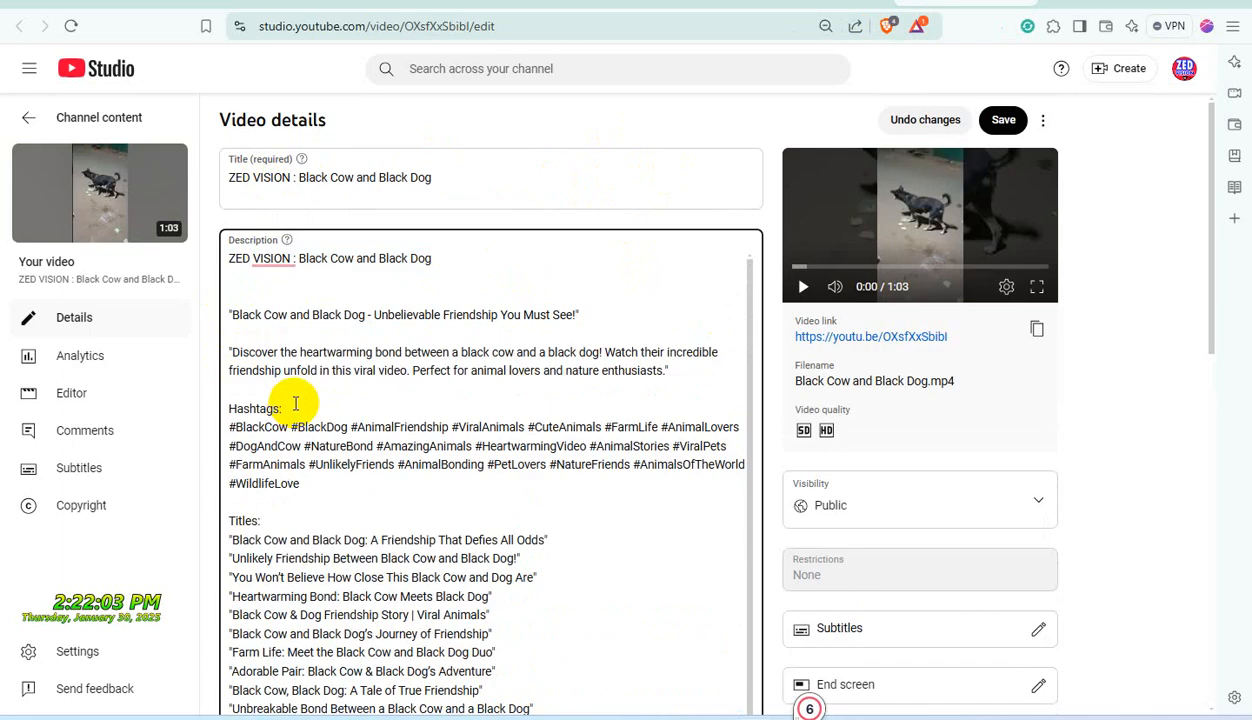
Remove the "Hashtags:" and "Titles:" headings from the "Black Cow and Black Dog" video's description.
left_click_drag(295, 403, 224, 405)
key("BackSpace")
key("BackSpace")
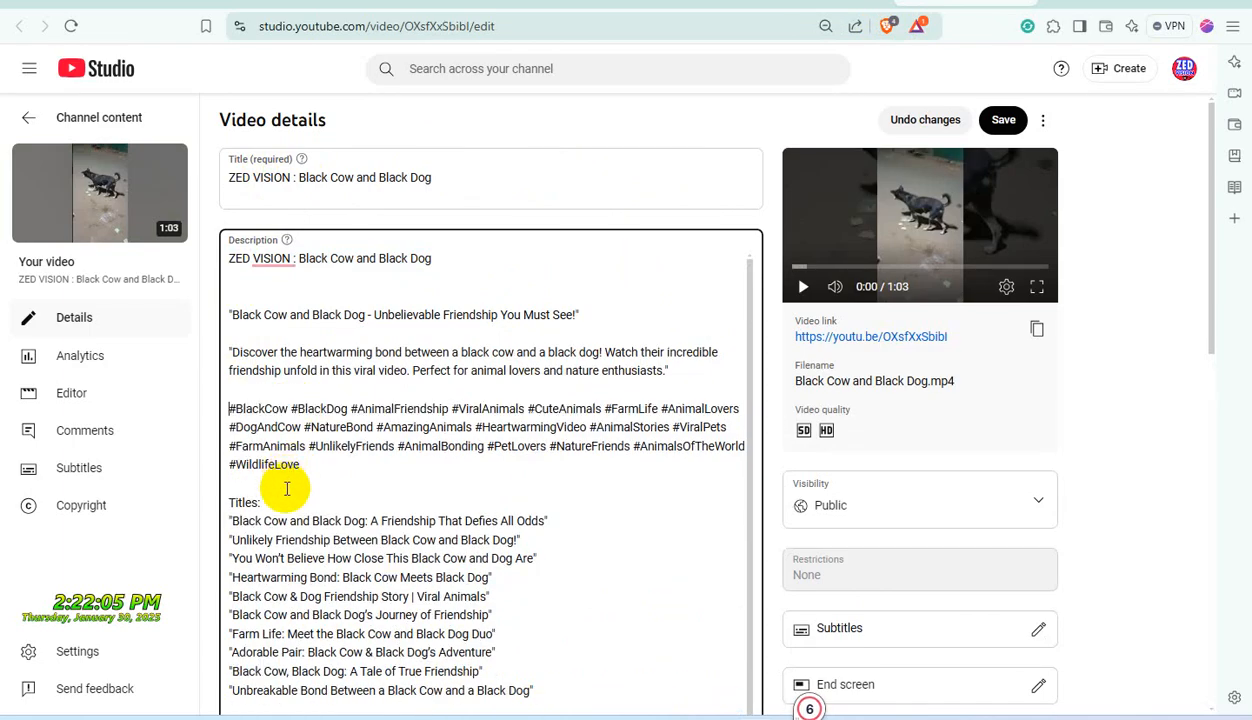
left_click_drag(262, 502, 240, 502)
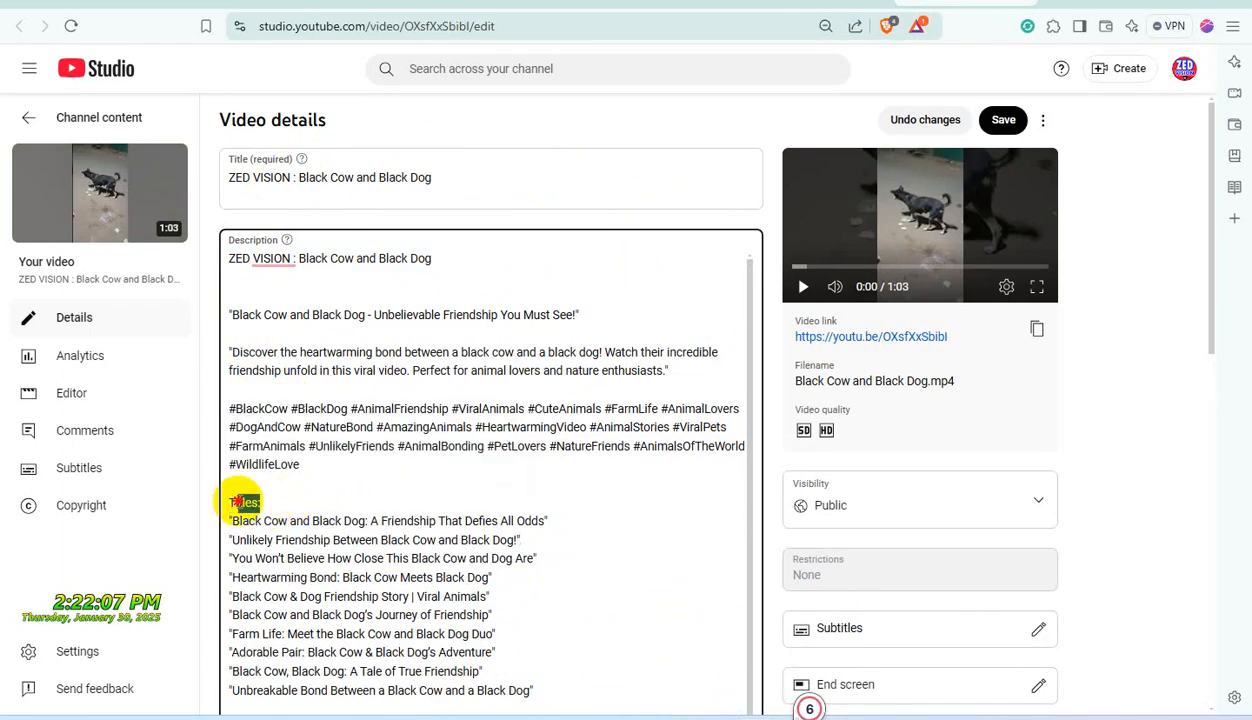
key("BackSpace")
Remove the "Keywords:" heading from the "Black Cow and Black Dog" video's description.
scroll(447, 481, "down", 3)
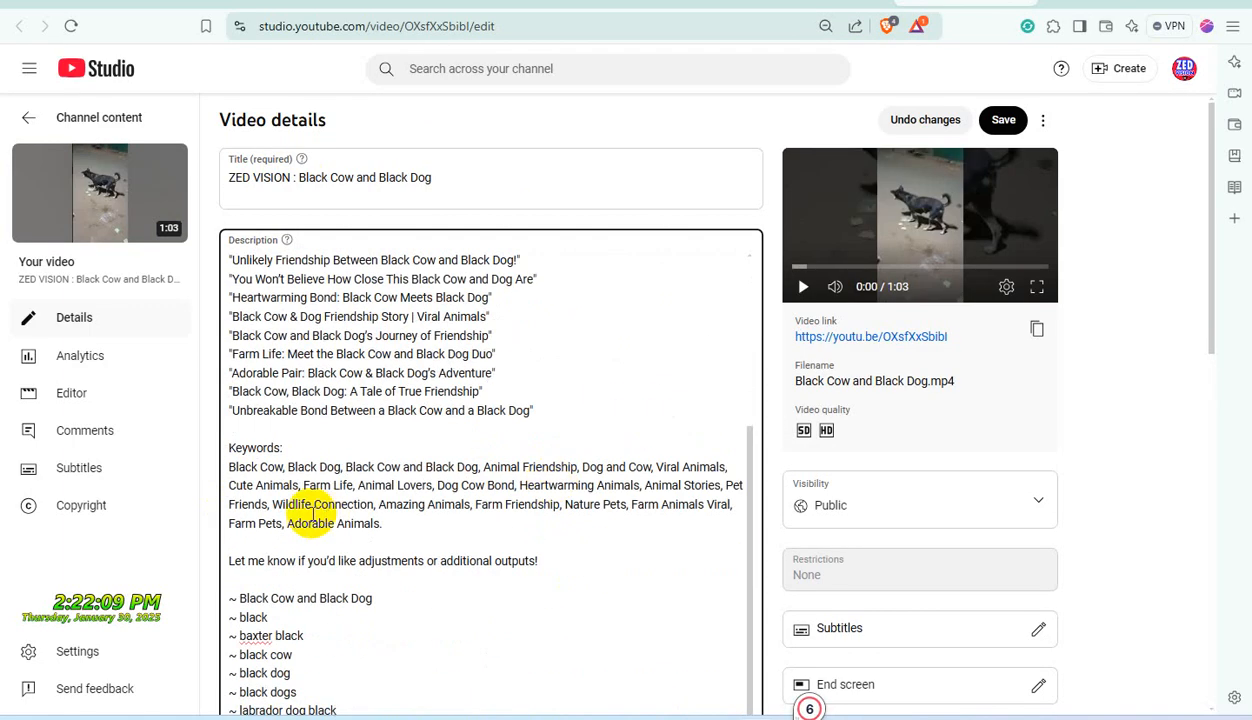
left_click_drag(299, 452, 229, 448)
key("BackSpace")
key("BackSpace")
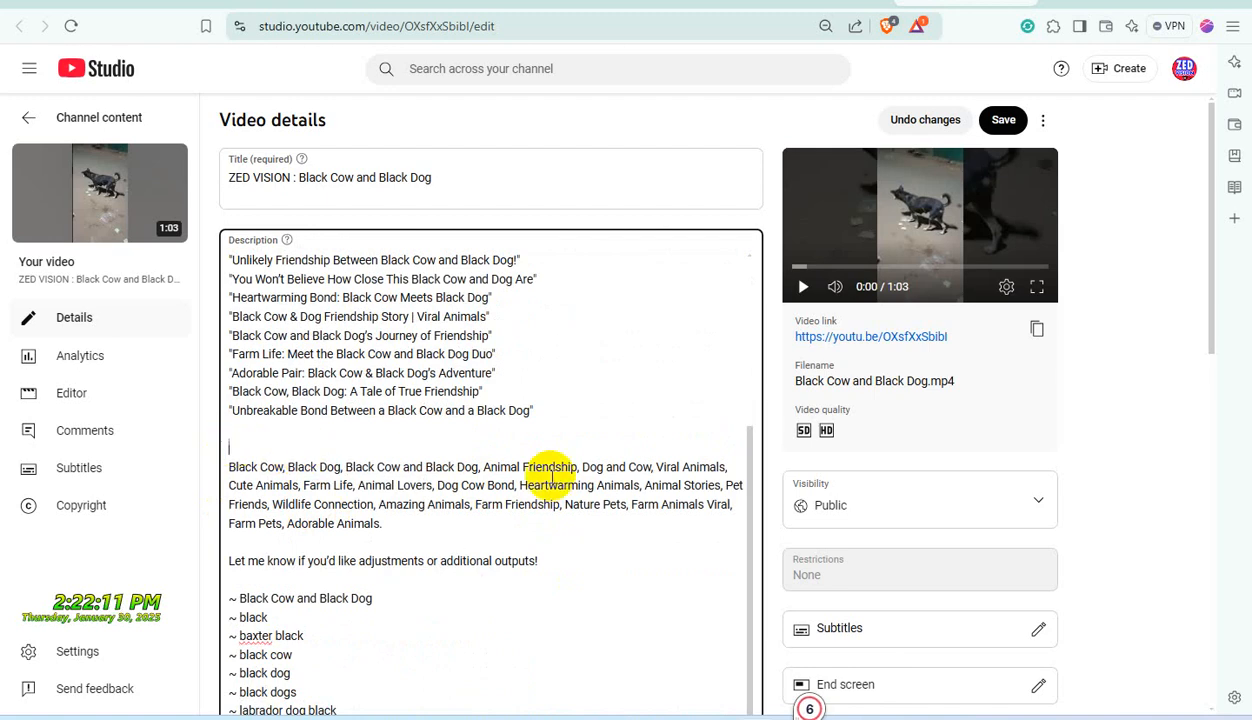
Replace the title after "ZED VISION :" with the description's line "Black Cow and Black Dog - Unbelievable Friendship You Must See!" and save.
scroll(550, 531, "down", 8)
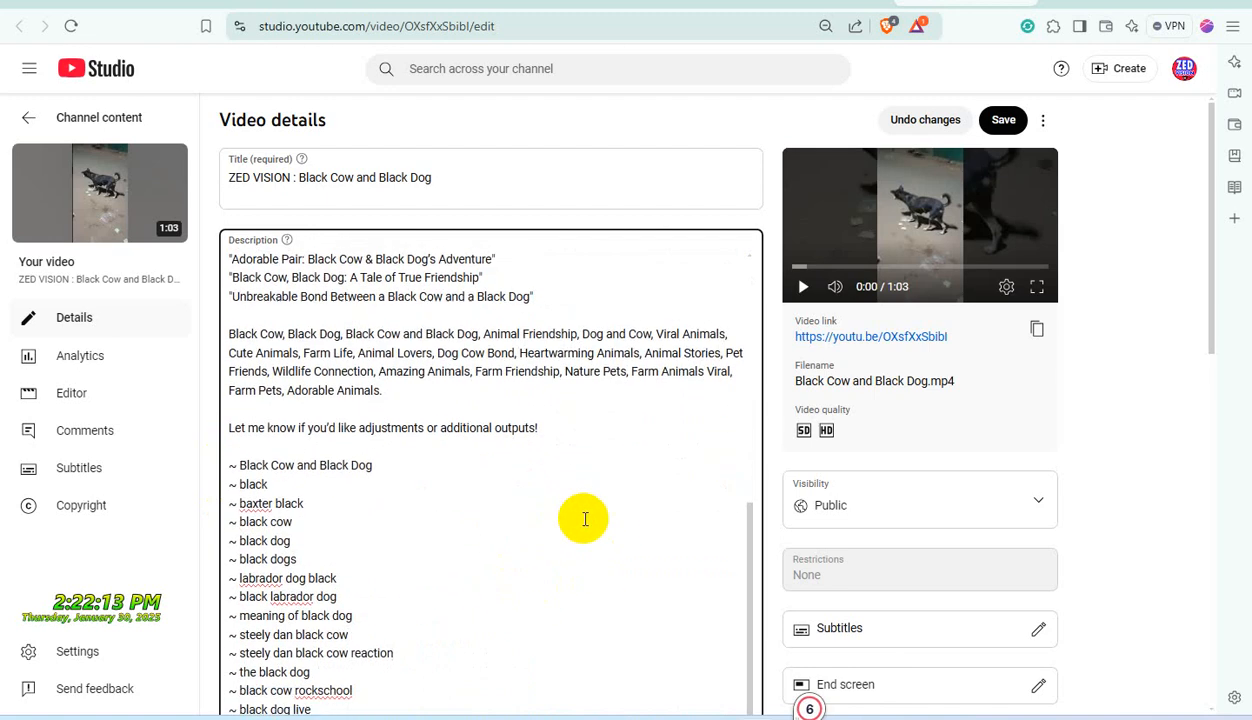
scroll(595, 511, "up", 4)
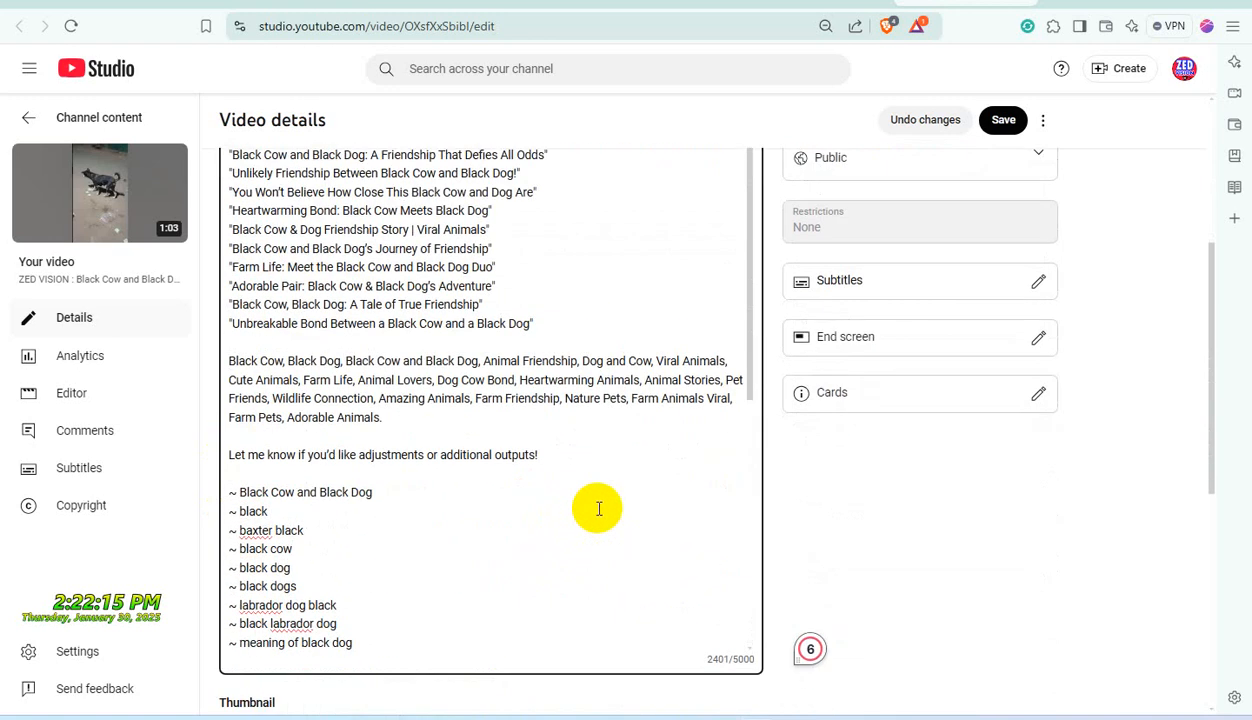
scroll(598, 509, "up", 7)
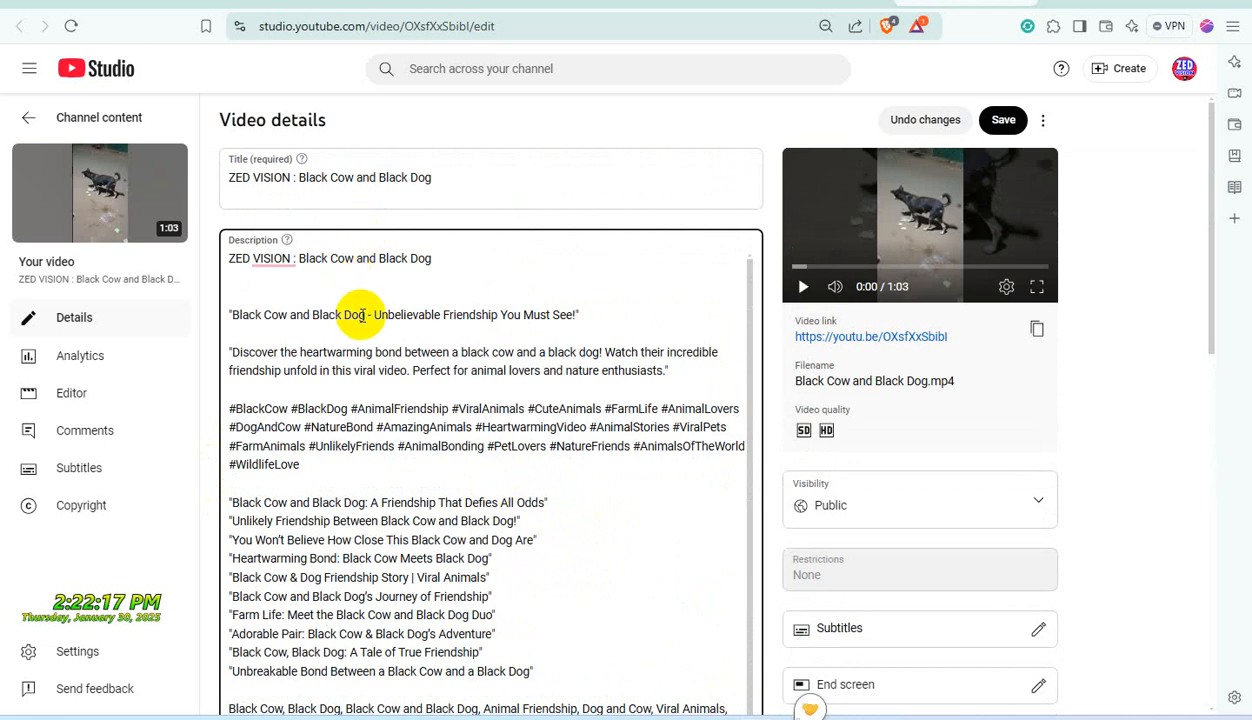
triple_click(356, 316)
key("ctrl+c")
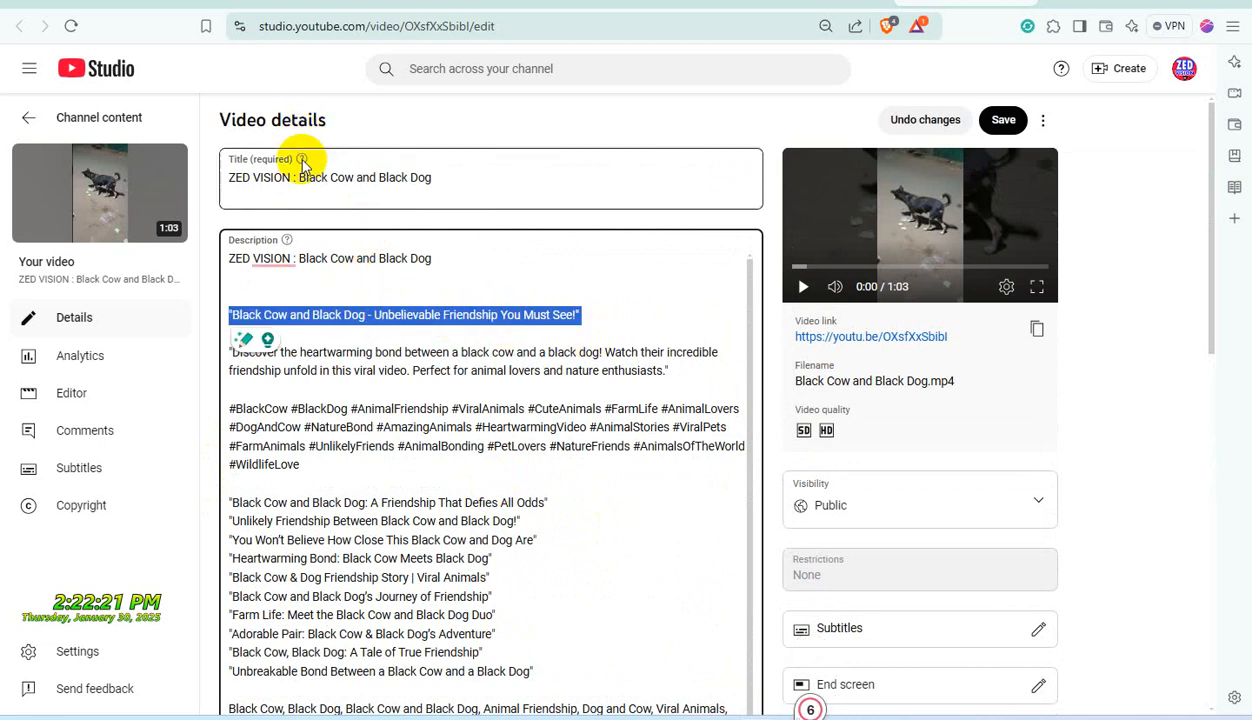
left_click_drag(300, 177, 581, 176)
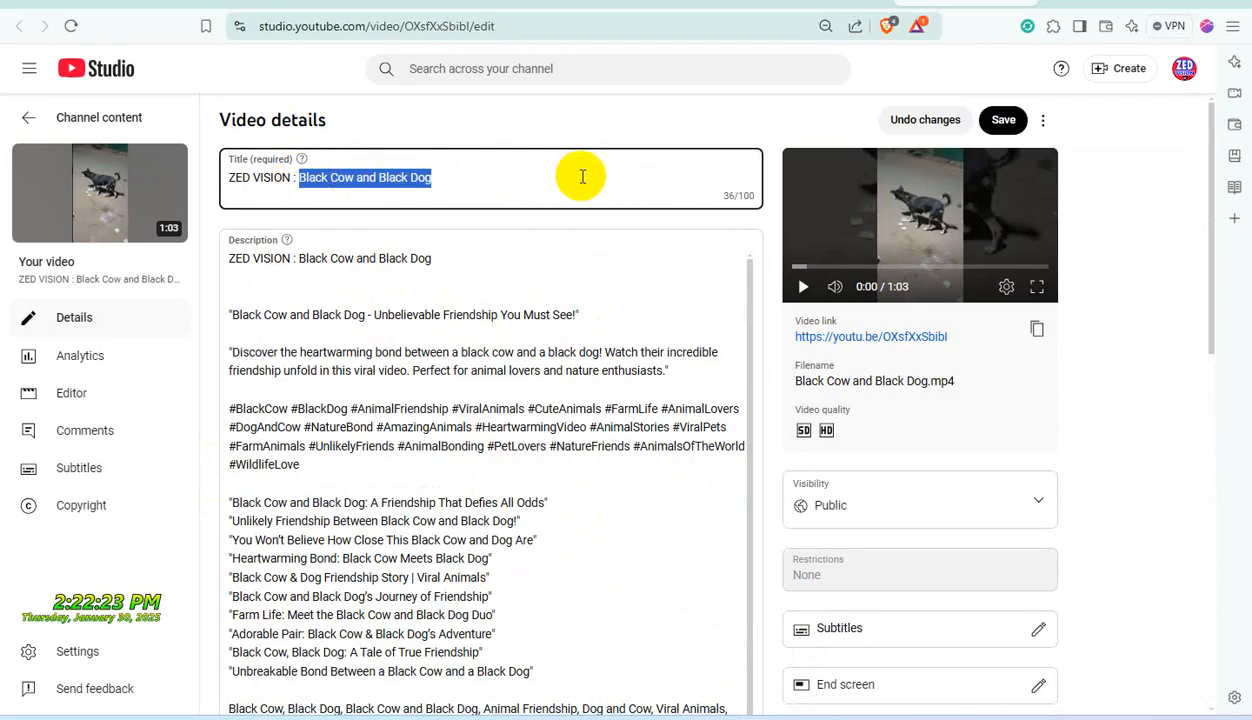
key("ctrl+v")
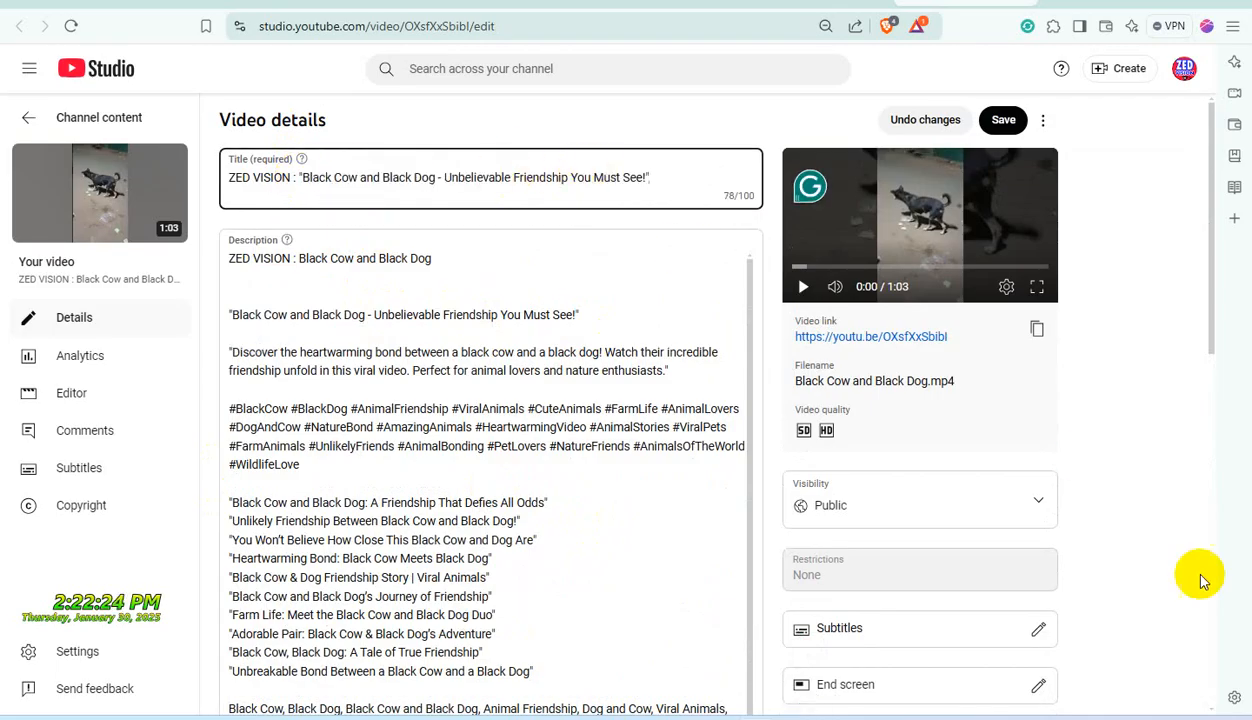
left_click(1004, 120)
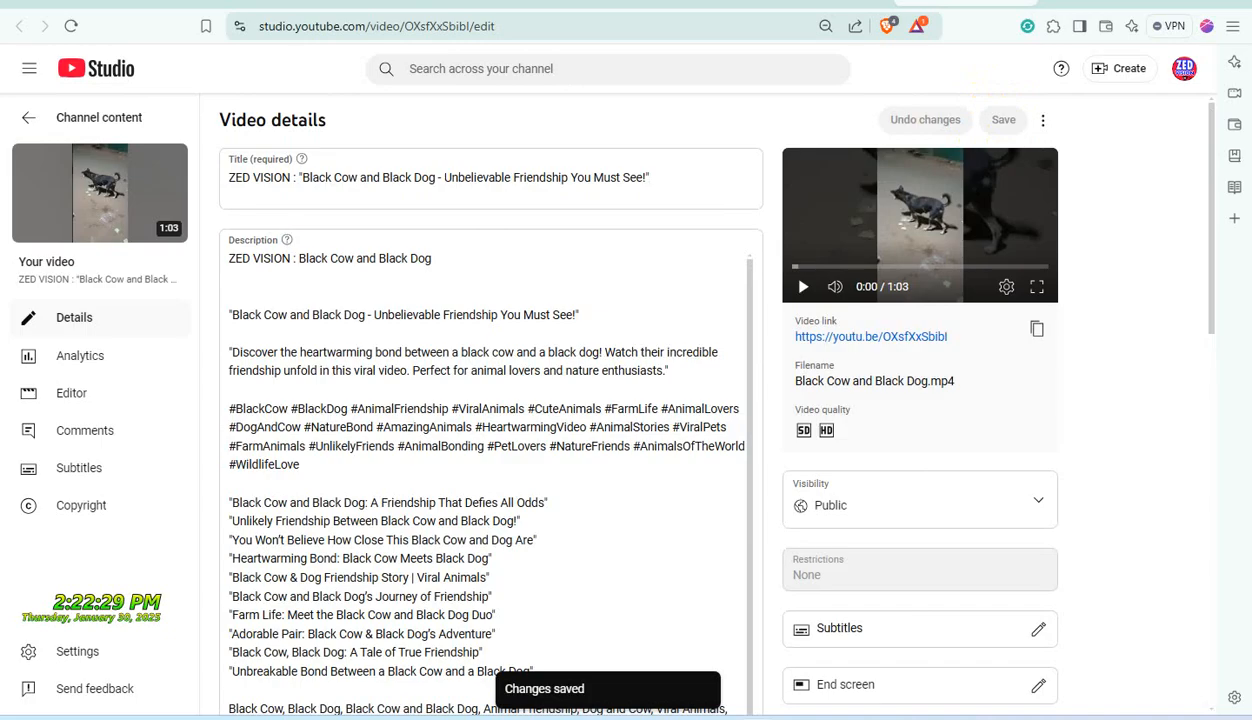
Mark the "AIIMS Hospital BBSR J4 Urology Ward" video in the channel content list and open its details.
left_click(1021, 2)
scroll(557, 356, "down", 1)
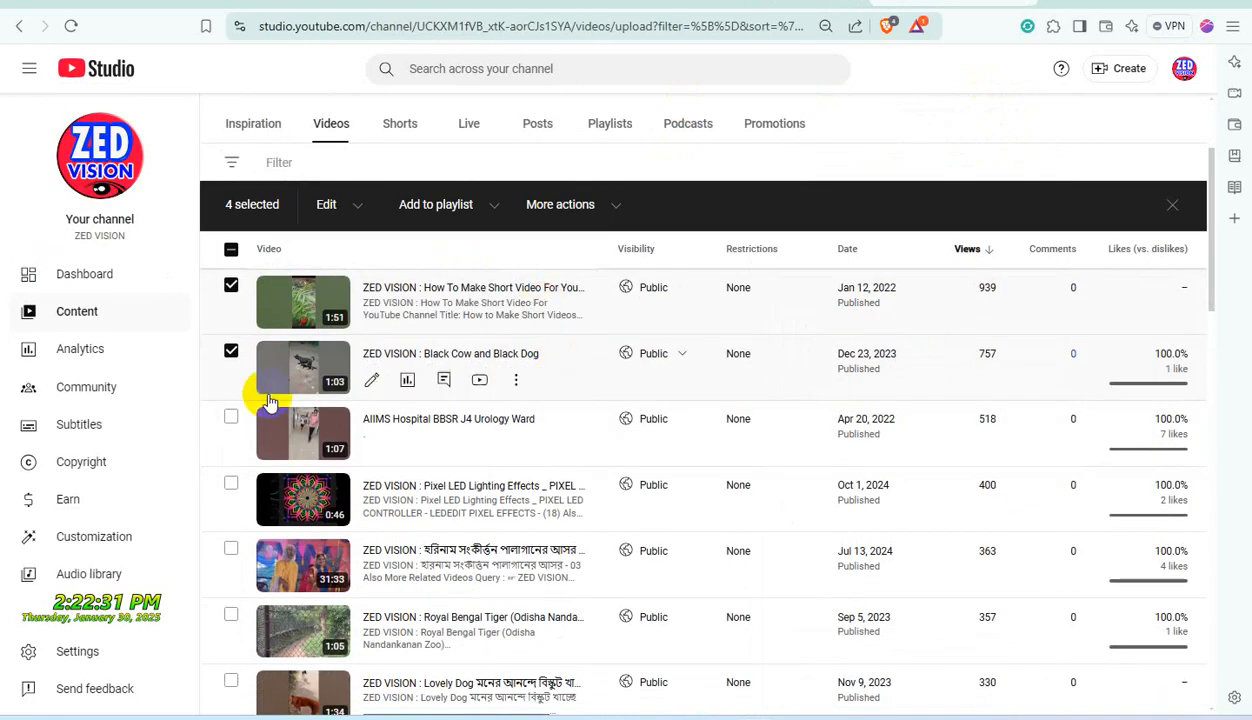
left_click(232, 420)
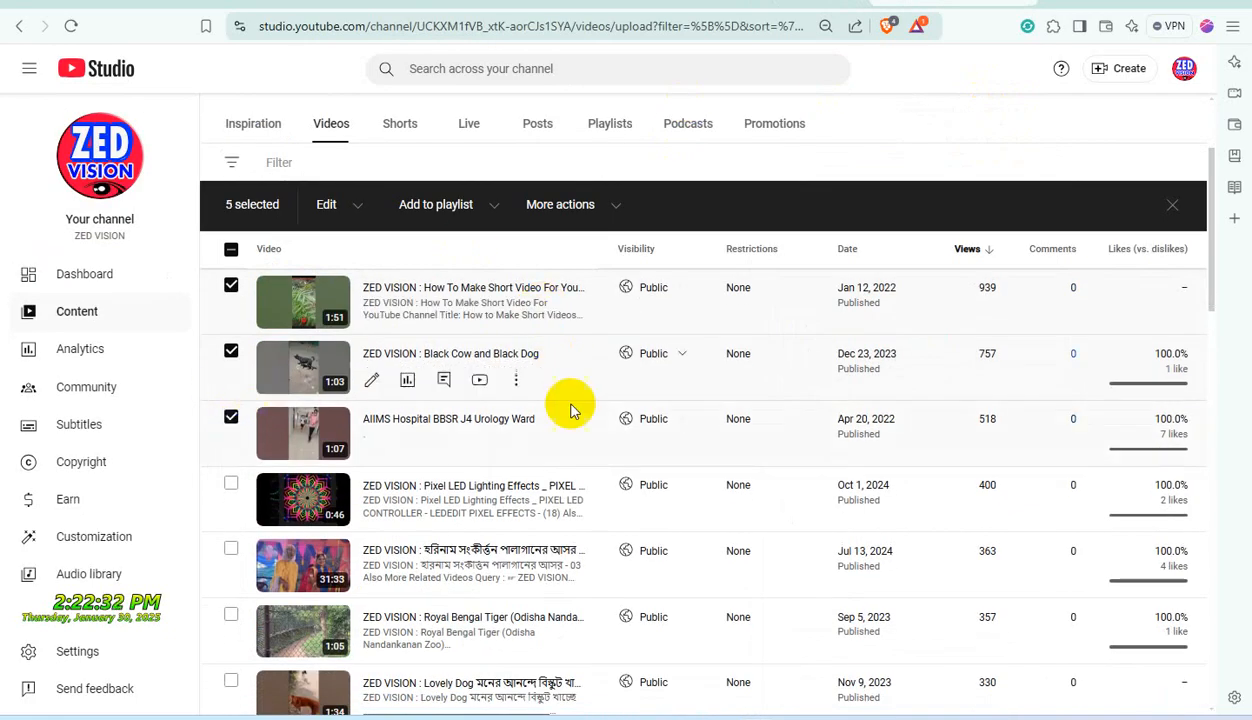
left_click(450, 420)
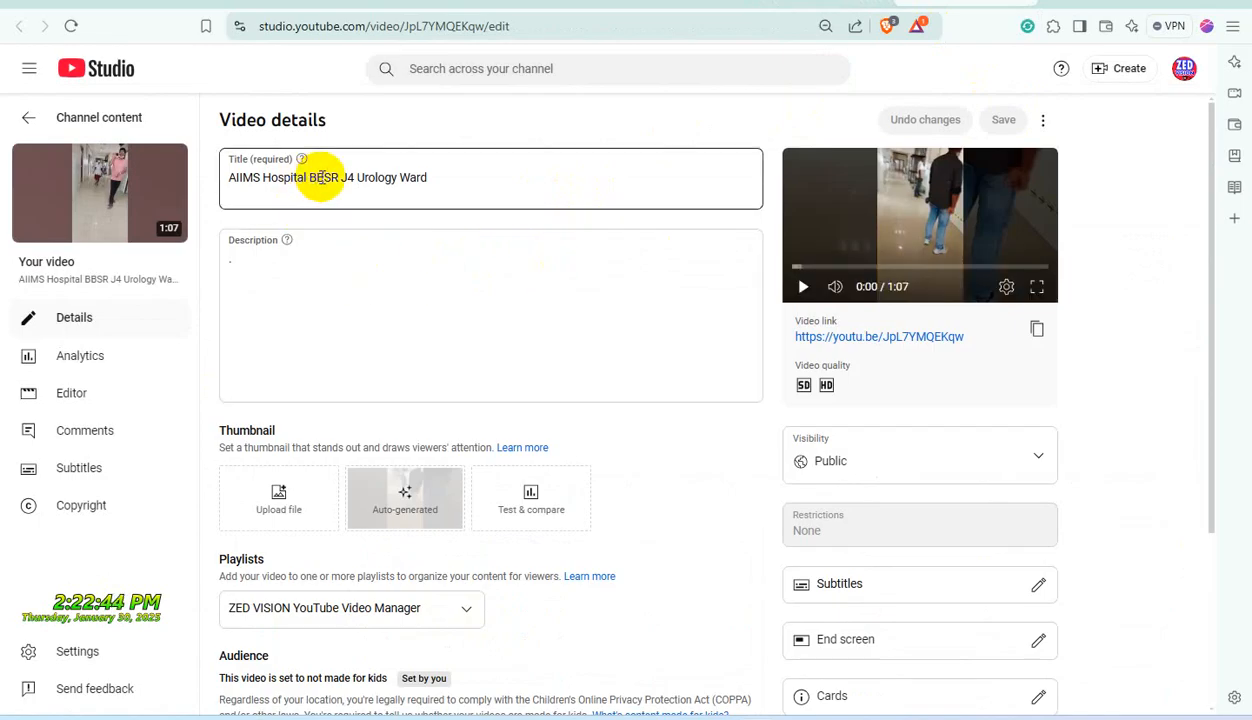
Change the video title to "ZED VISION : AIIMS Hospital BBSR J4 Urology Ward {Mobile Vlog Video}", copying the channel name for the prefix.
left_click(820, 2)
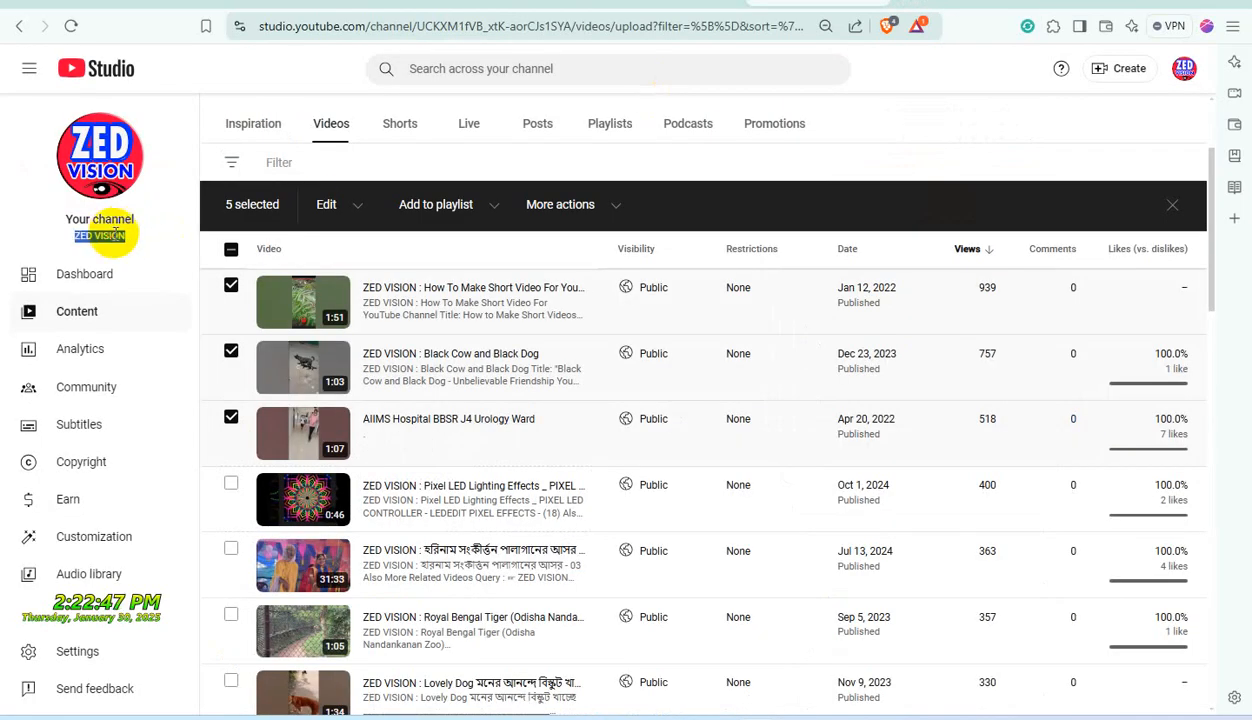
left_click(940, 2)
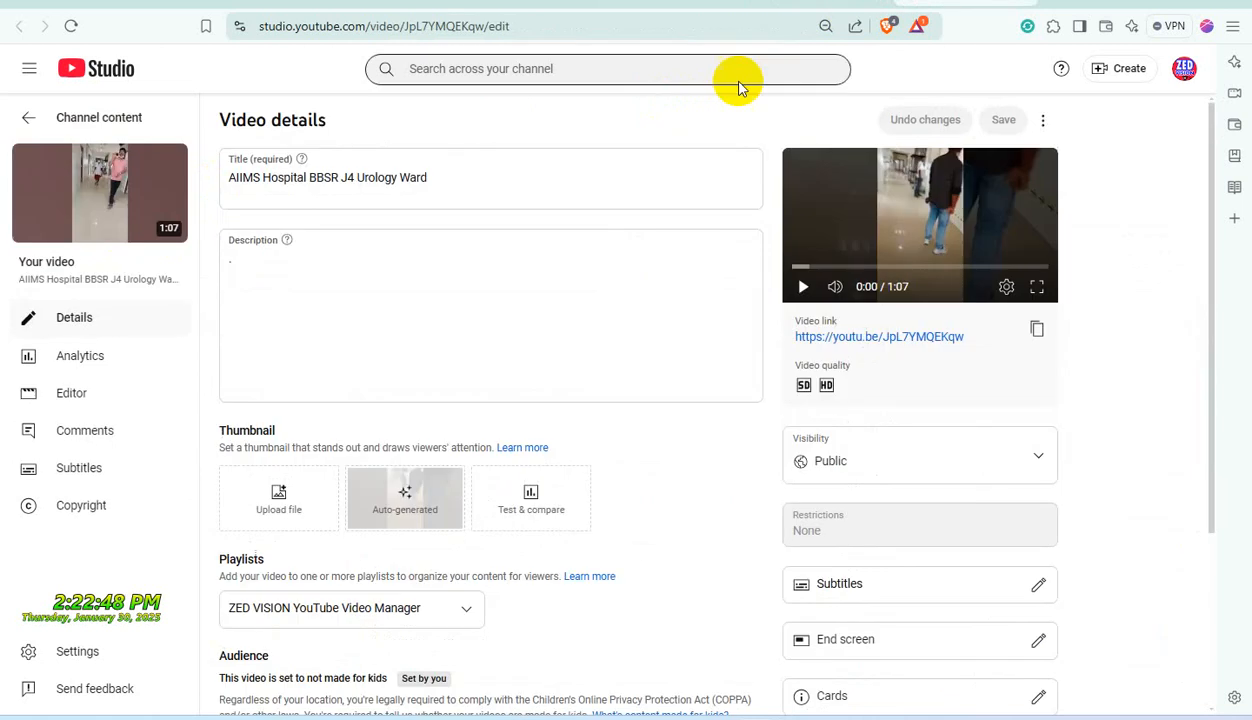
left_click(232, 175)
type("ZED VISION")
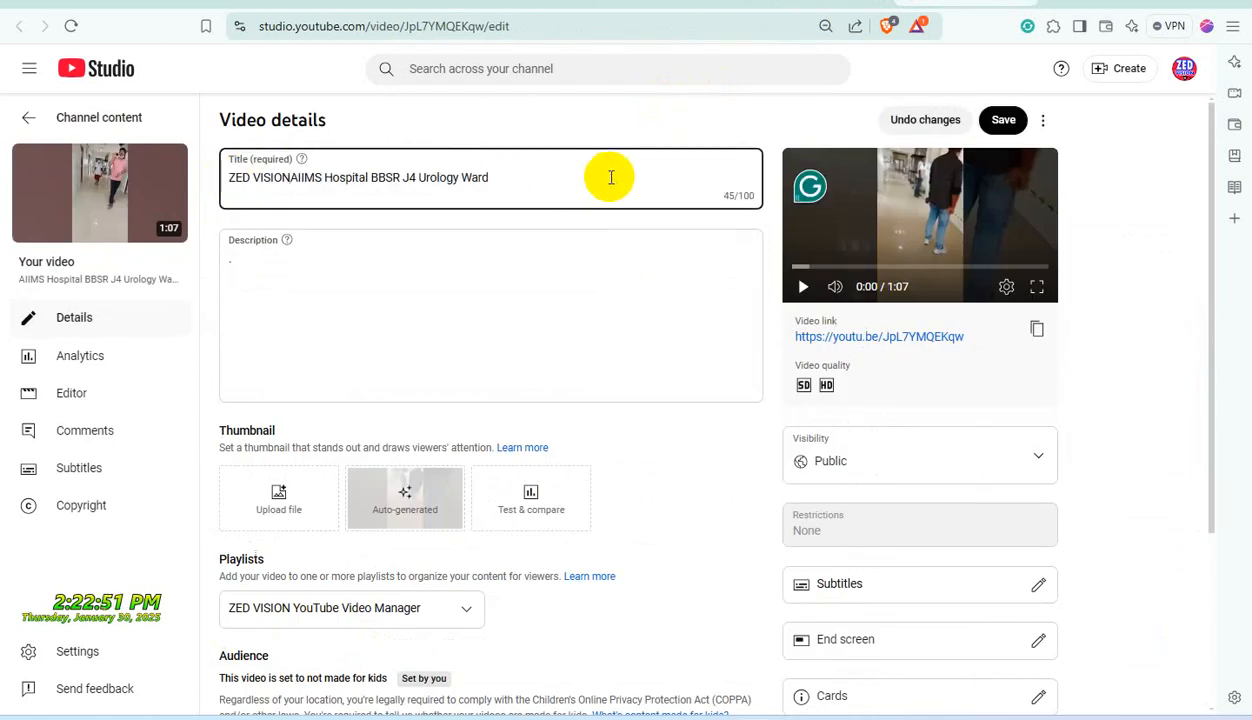
type(":")
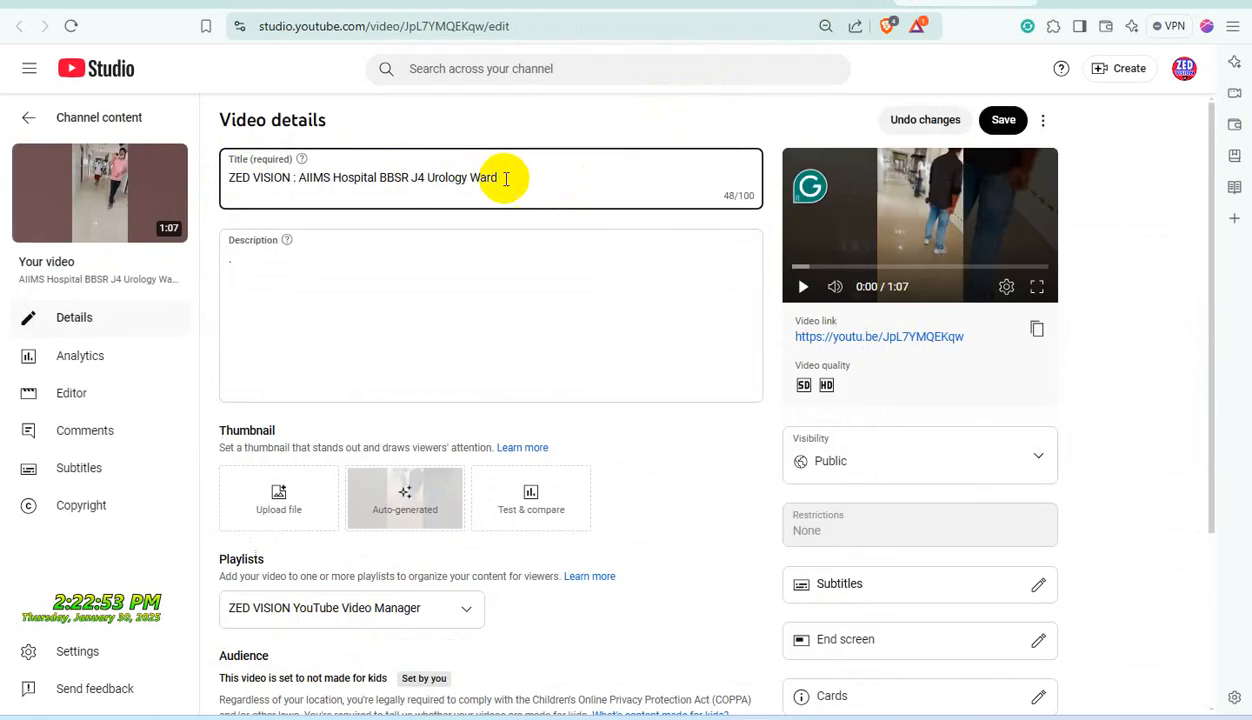
left_click(519, 176, "shift")
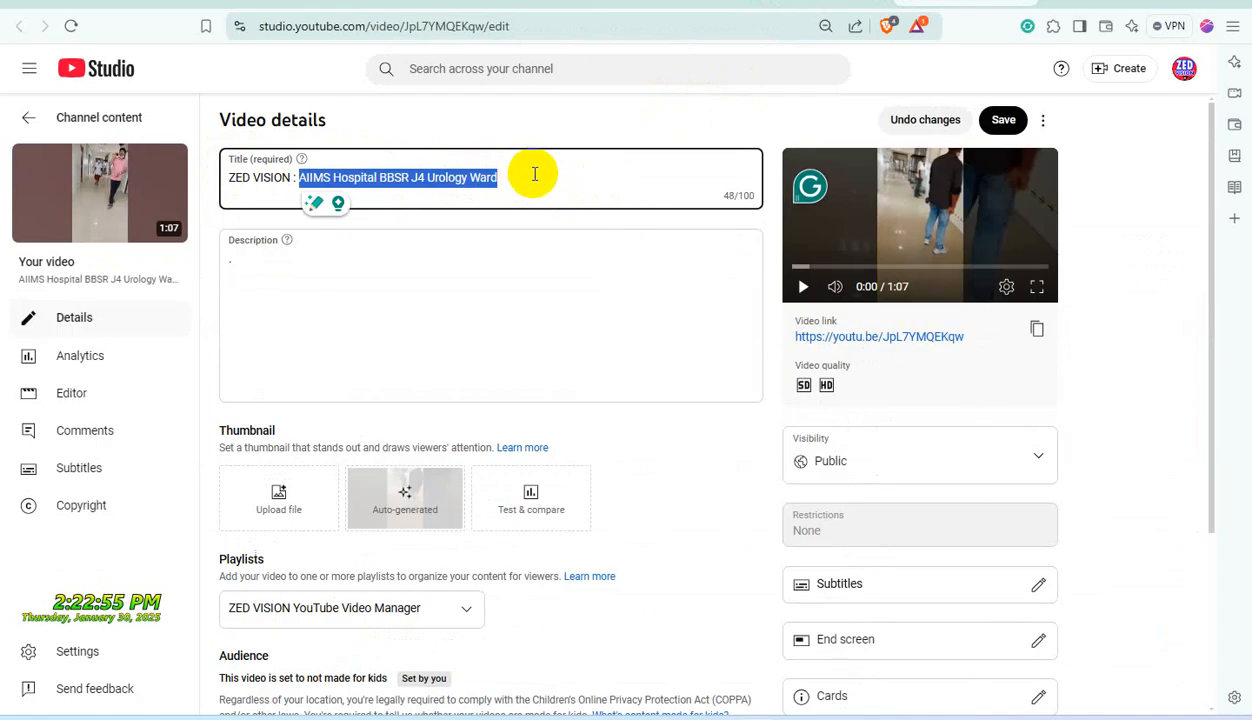
left_click(535, 175)
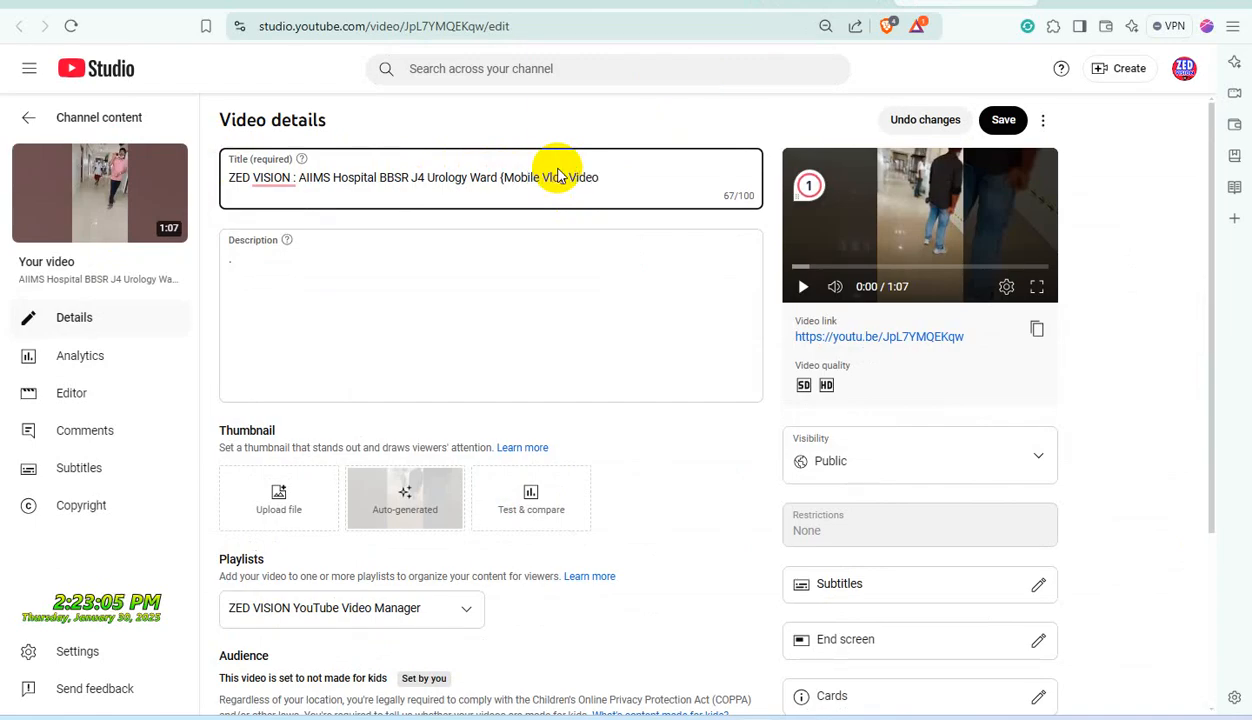
Replace the "." in the description with the full video title, followed by a blank line.
triple_click(343, 172)
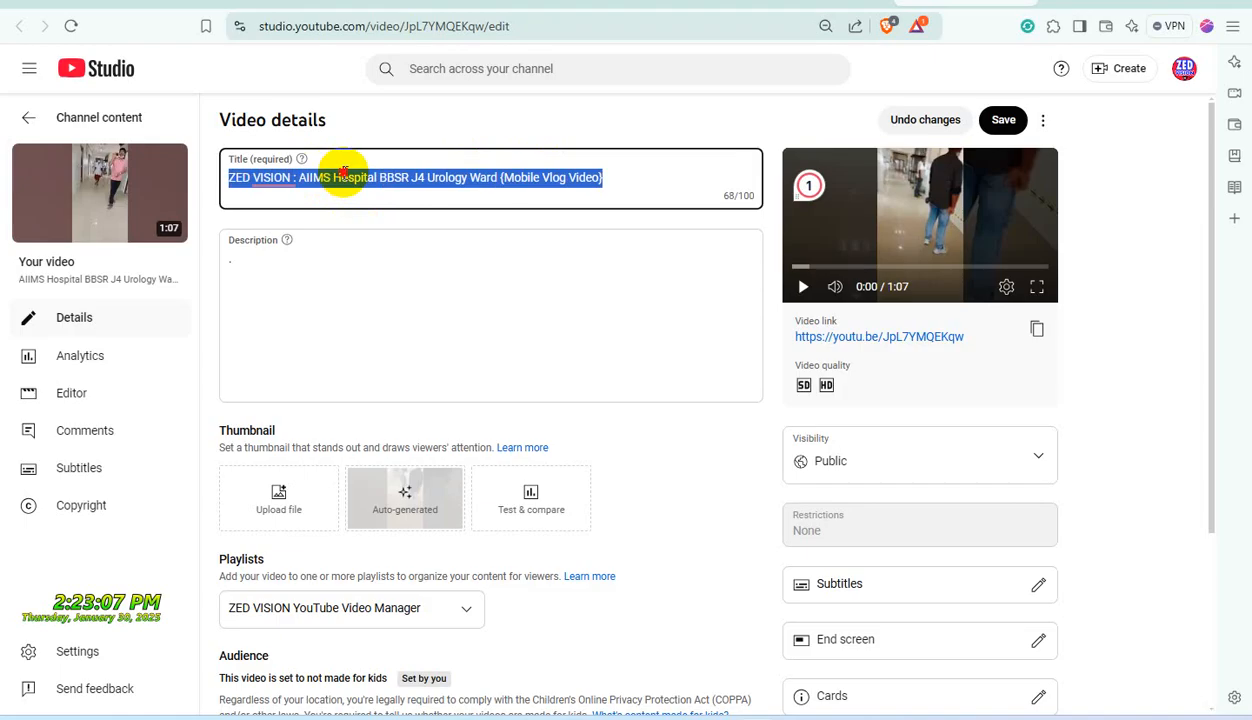
left_click(361, 301)
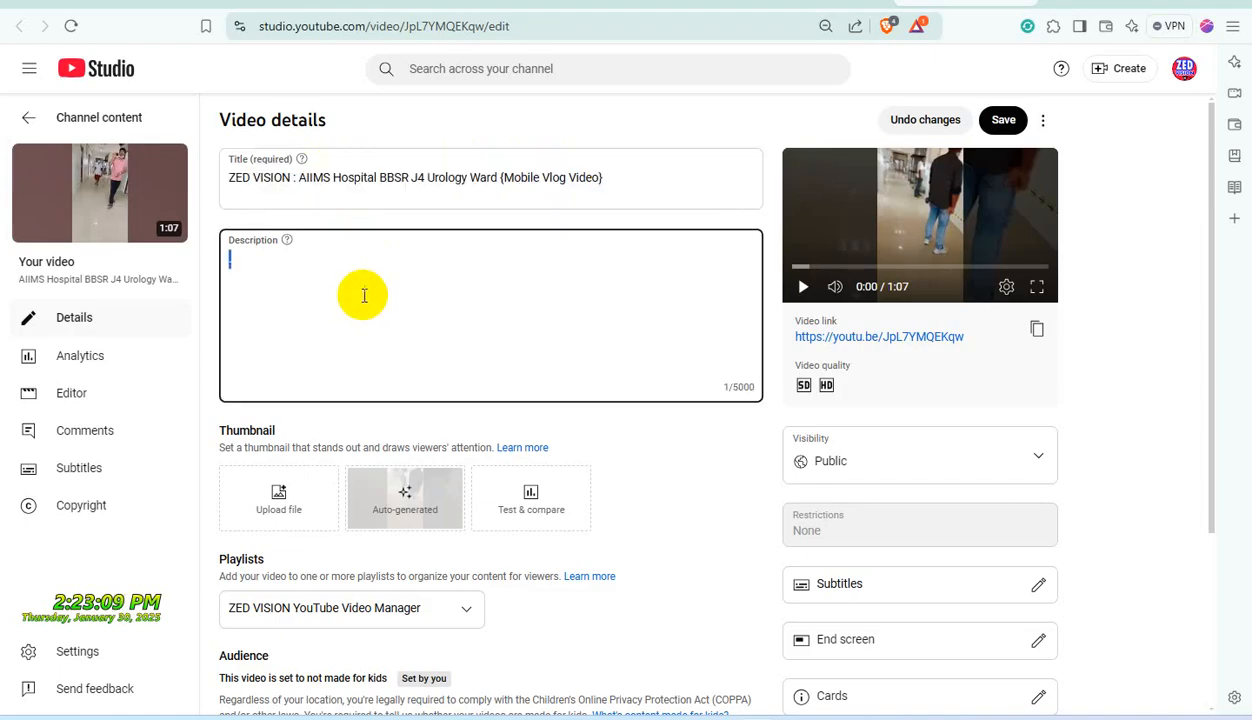
type("ZED VISION : AIIMS Hospital BBSR J4 Urology Ward {Mobile Vlog Video}")
key("Return")
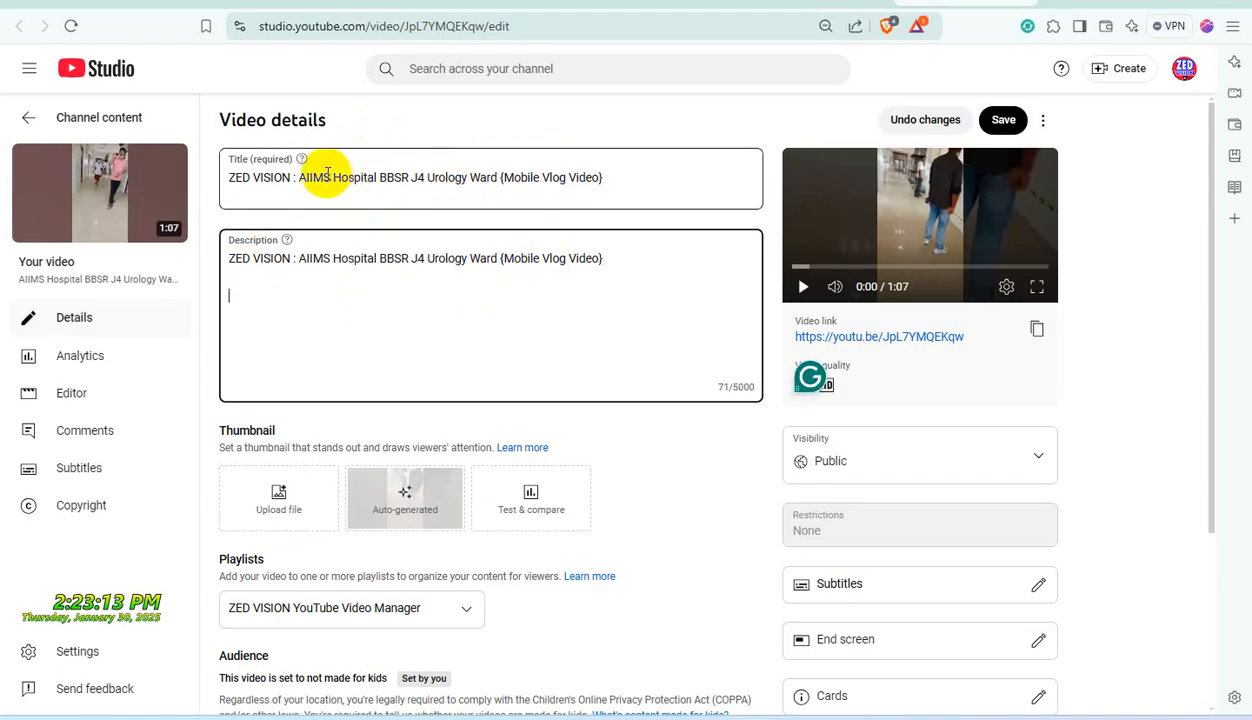
Copy the title text after "ZED VISION :" and paste the prepared AIIMS urology ward text below the description's first line.
left_click_drag(299, 176, 629, 176)
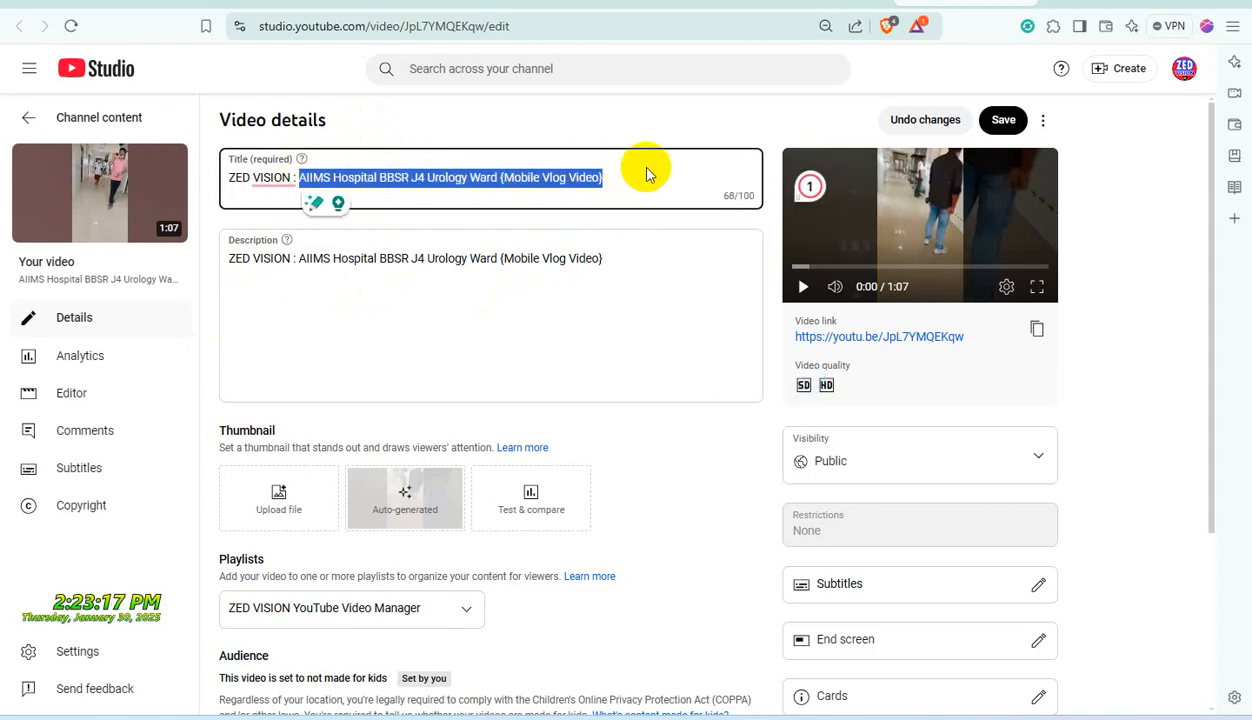
left_click(646, 324)
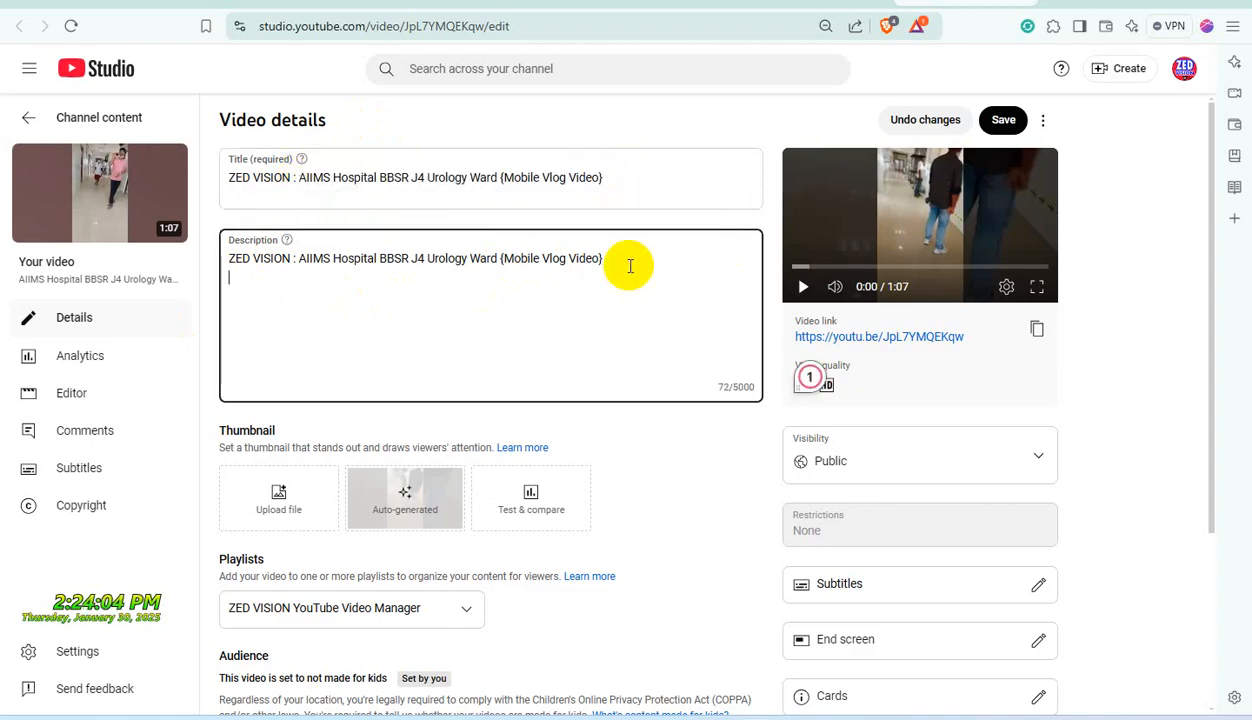
key("Return")
key("ctrl+v")
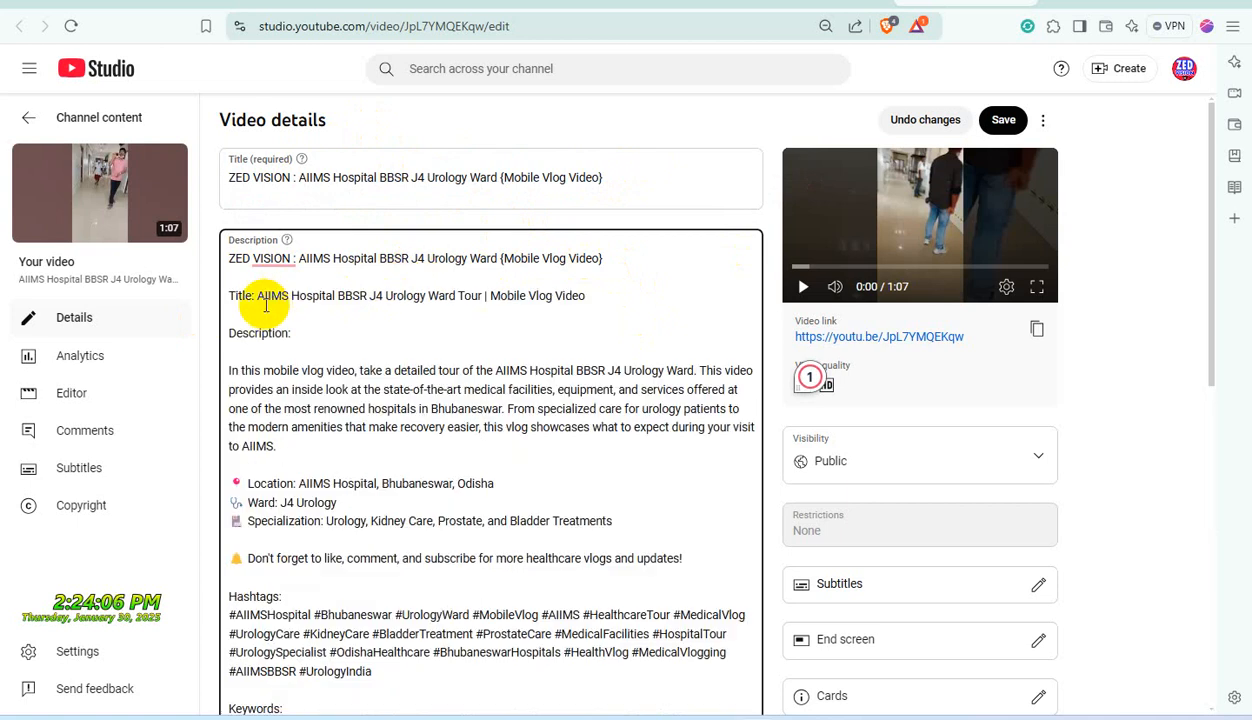
Remove the "Title:" and "Description:" headings from the AIIMS video's description.
left_click(258, 298)
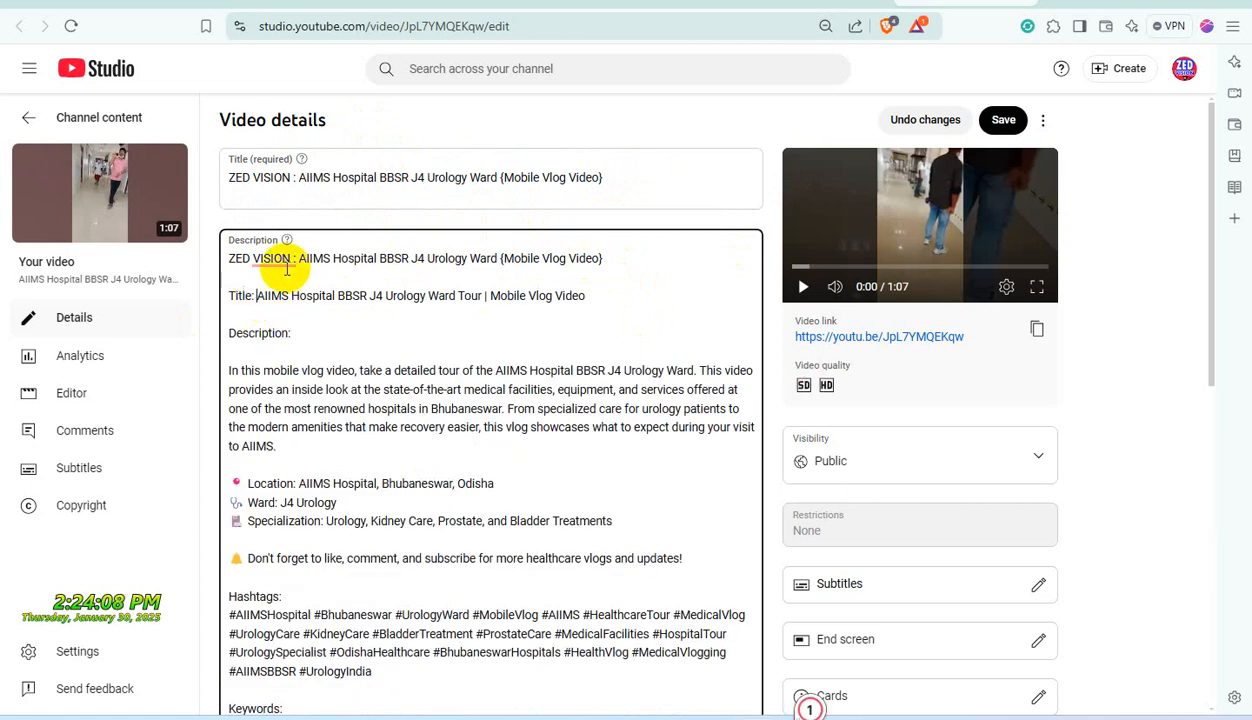
key("shift+Home")
key("BackSpace")
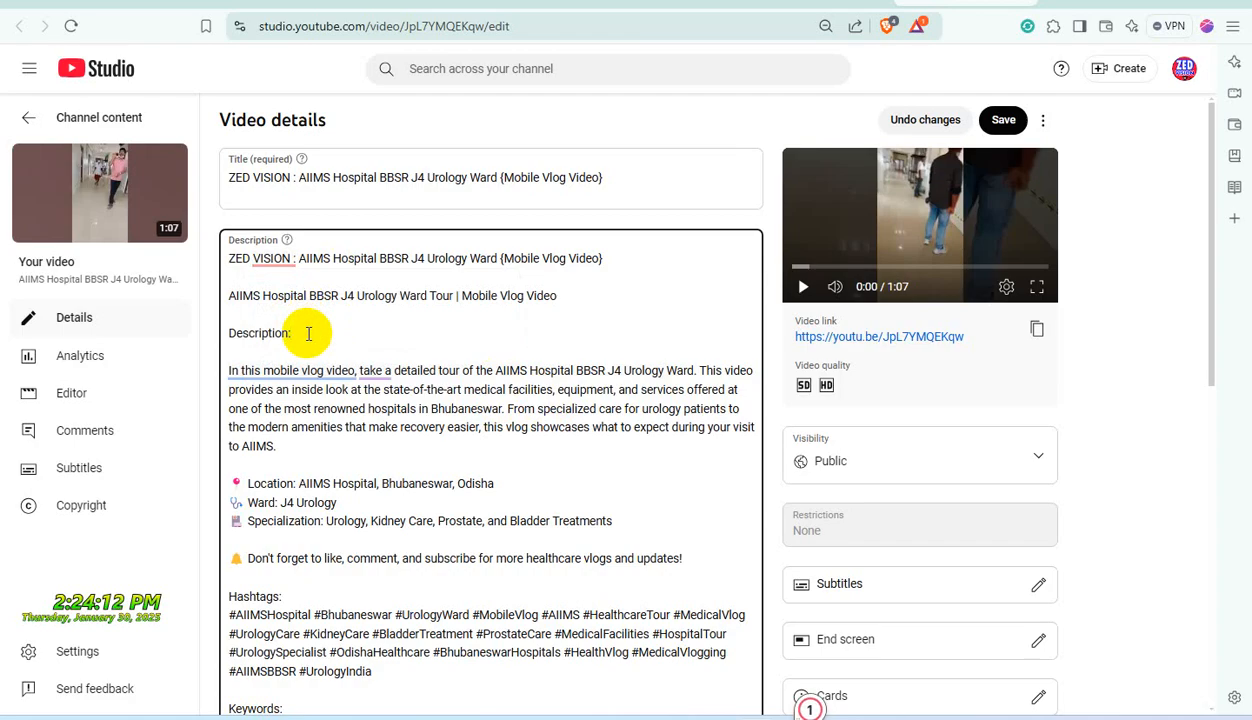
key("BackSpace")
key("BackSpace")
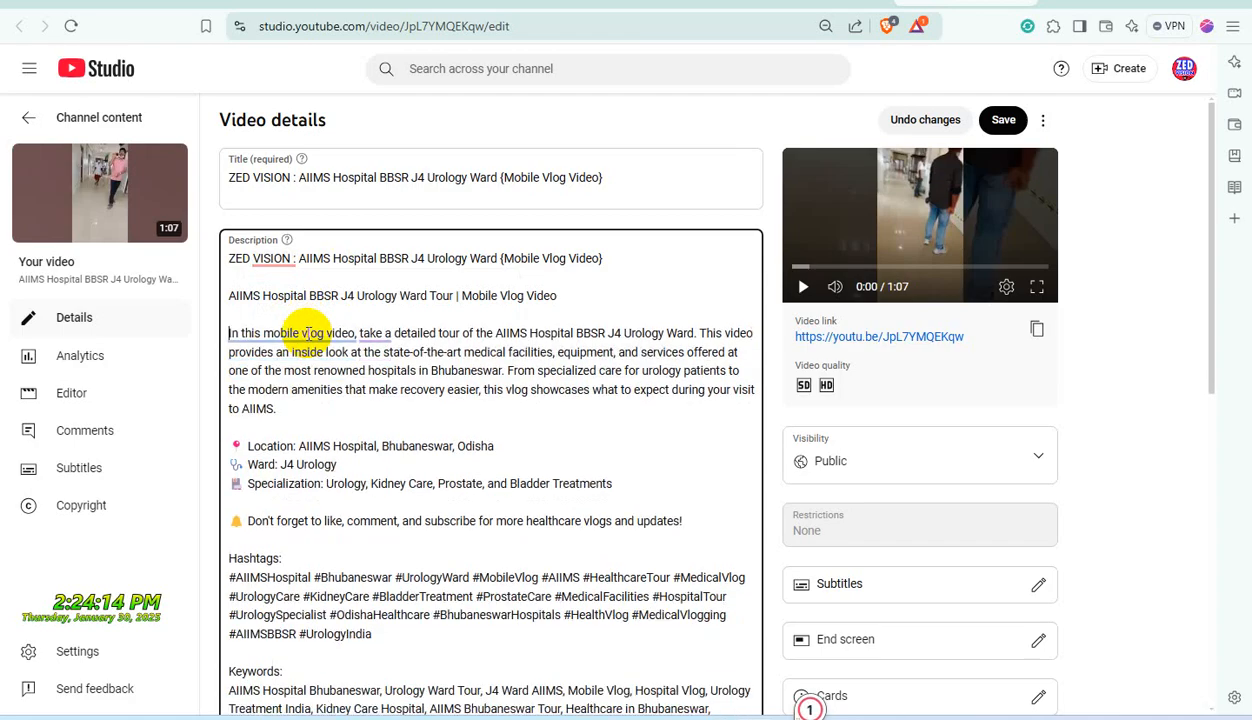
Remove the "Hashtags:" and "Keywords:" headings from the AIIMS video's description.
scroll(580, 415, "down", 2)
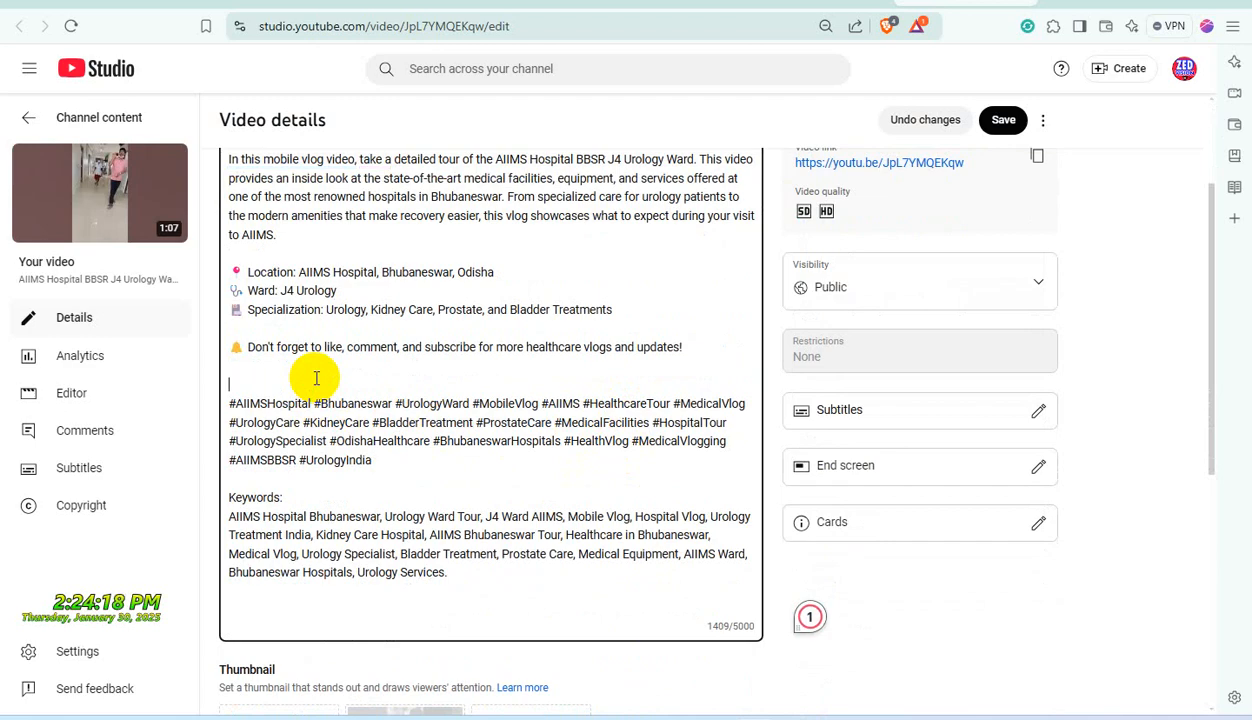
key("Delete")
left_click(310, 482)
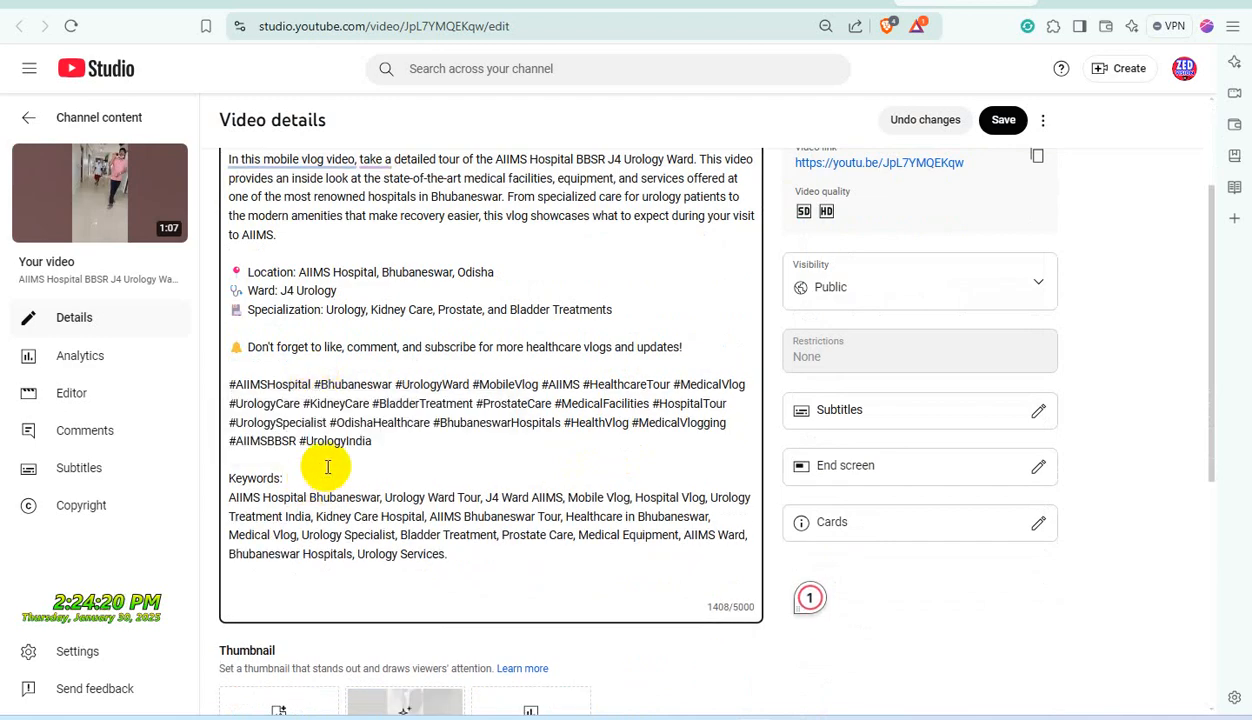
key("BackSpace")
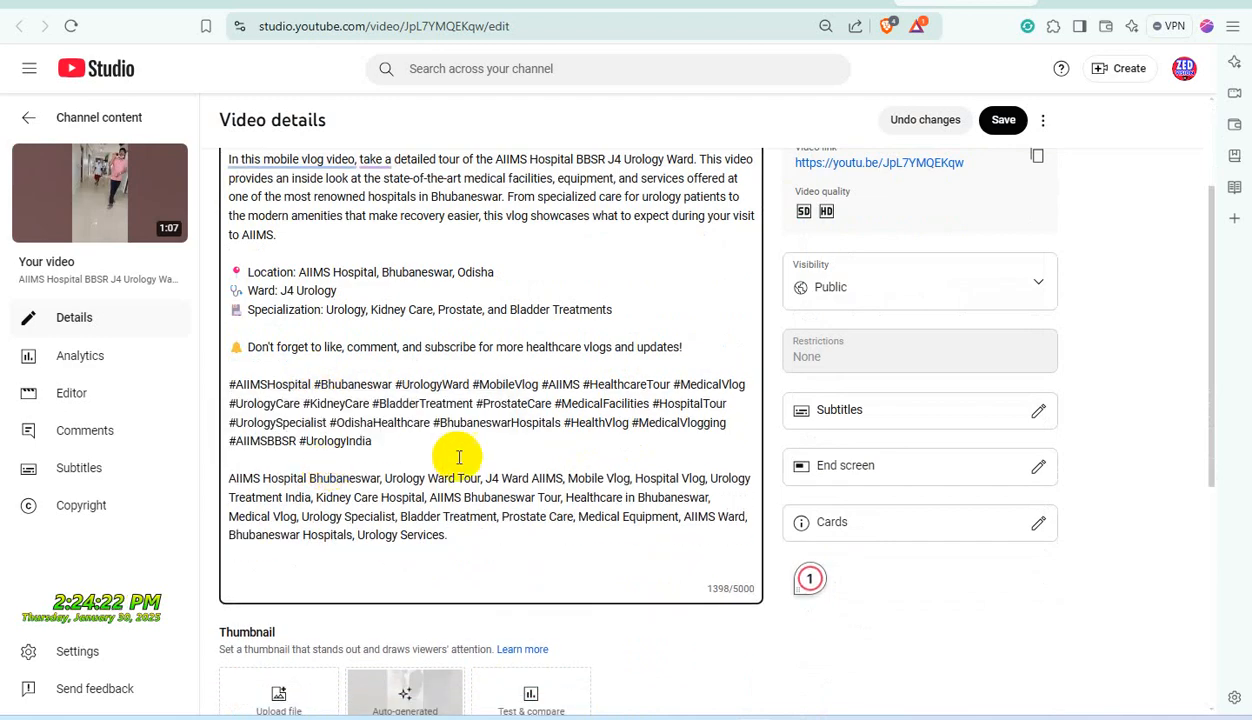
Expand the additional video settings and set the altered content declaration to Yes.
scroll(480, 452, "down", 2)
scroll(593, 449, "down", 3)
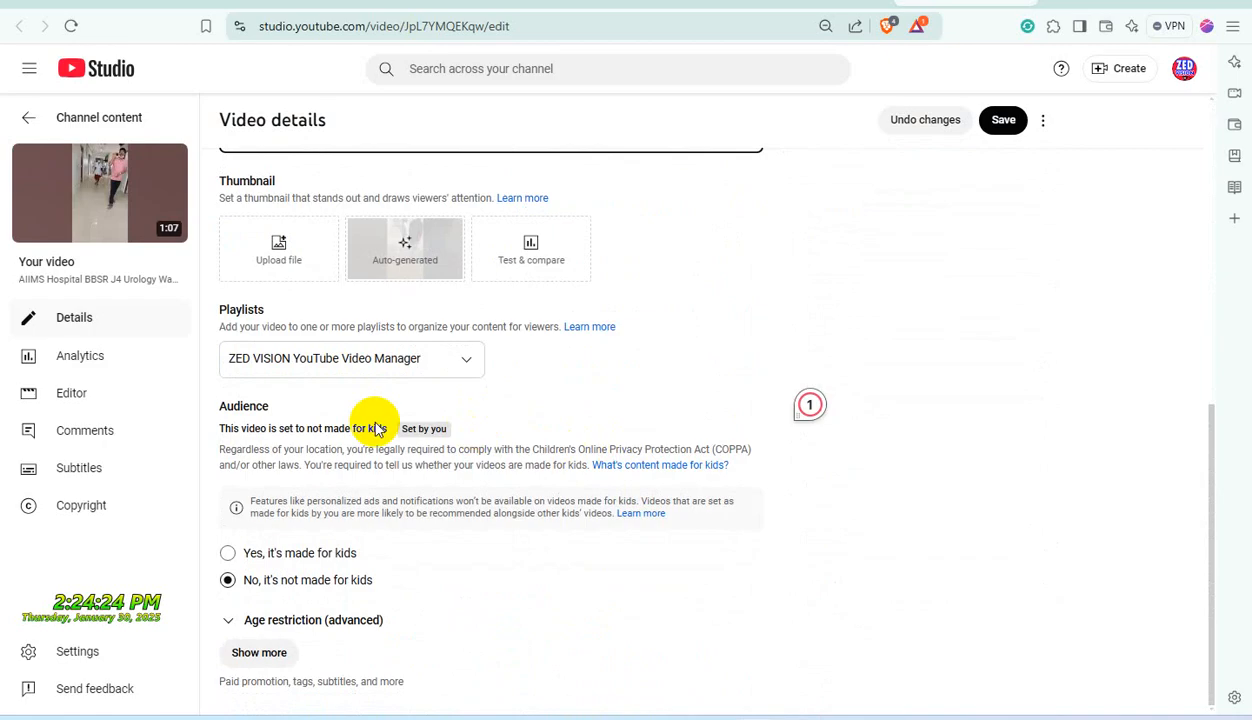
left_click(275, 651)
scroll(573, 440, "down", 5)
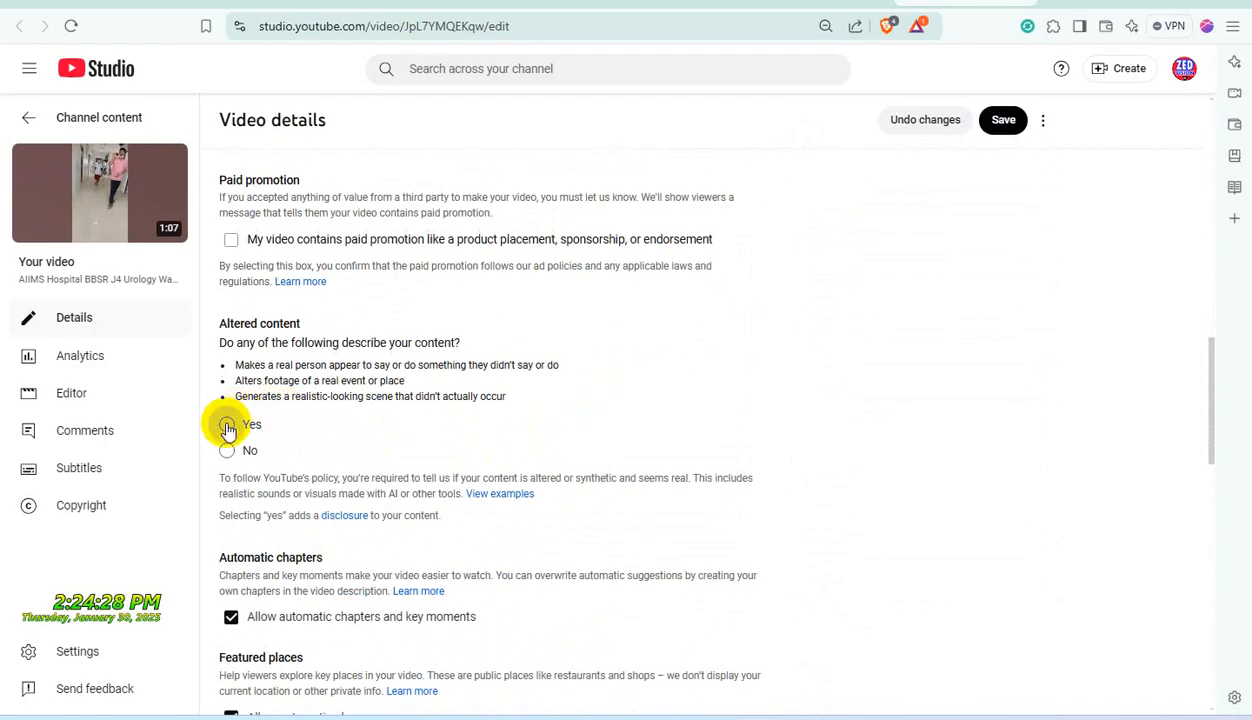
left_click(228, 426)
Add the prepared tag list to the video's tags, from "AIIMS Hospital BBSR" through "Bhubaneswar AIIMS".
scroll(433, 433, "down", 5)
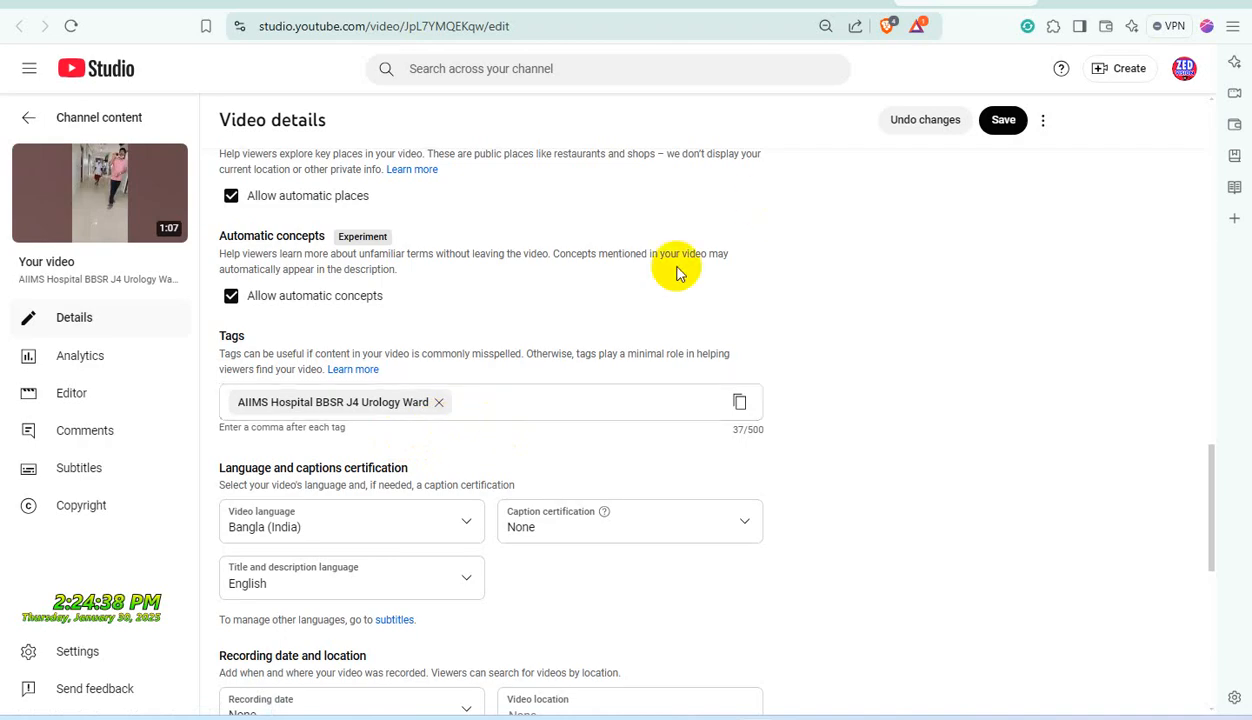
left_click(489, 400)
type("AIIMS Hospital BBSR, AIIMS Bhubaneswar, J4 Urology Ward, Urology Ward AIIMS, Mobile Vlog, Mobile Vlog Video, AIIMS Urology Ward, Bhubaneswar Urology, Hospital Vlog, AIIMS Bhubaneswar Vlog, Medical Vlog, Hospital Tour, Urology Treatment, AIIMS Hospital Tour, Urology Surgery, Urology Department, Bhubaneswar Hospital, AIIMS Ward Tour, Urology Patient Care, Medical Facility Vlog, Healthcare Vlog, Bhubaneswar AIIMS")
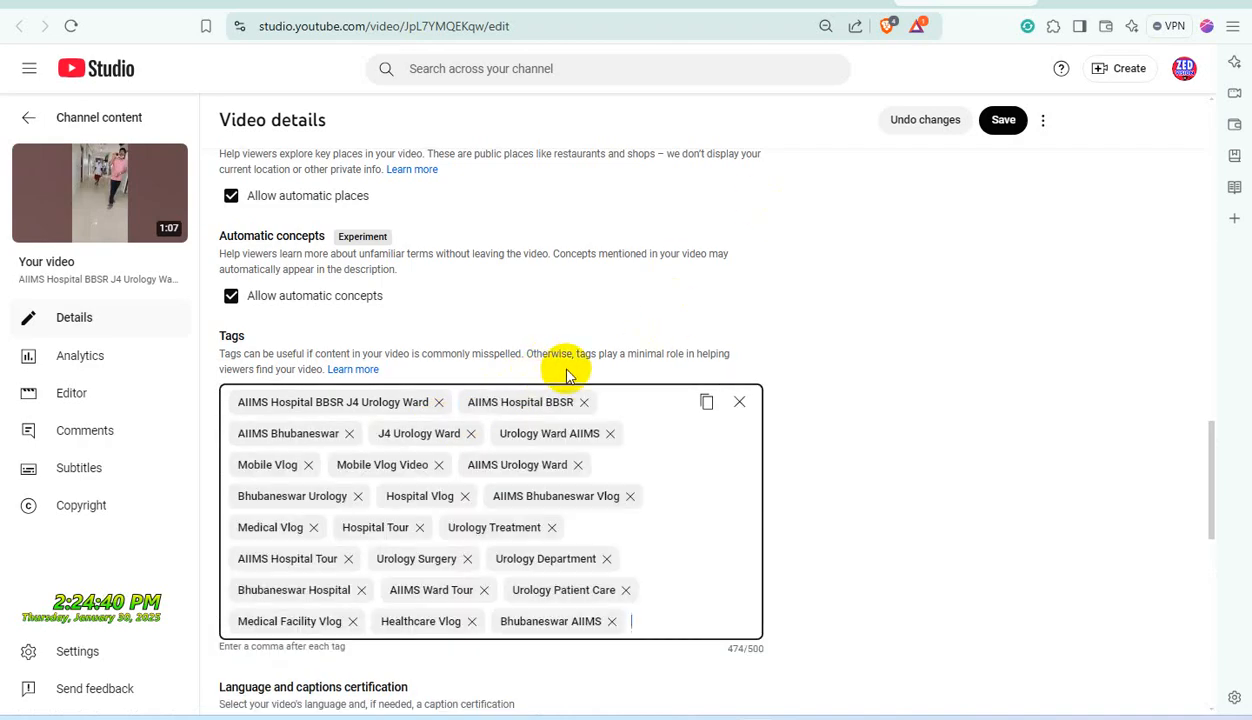
Set the AIIMS video's language to Odia.
scroll(770, 372, "down", 2)
scroll(770, 372, "down", 2)
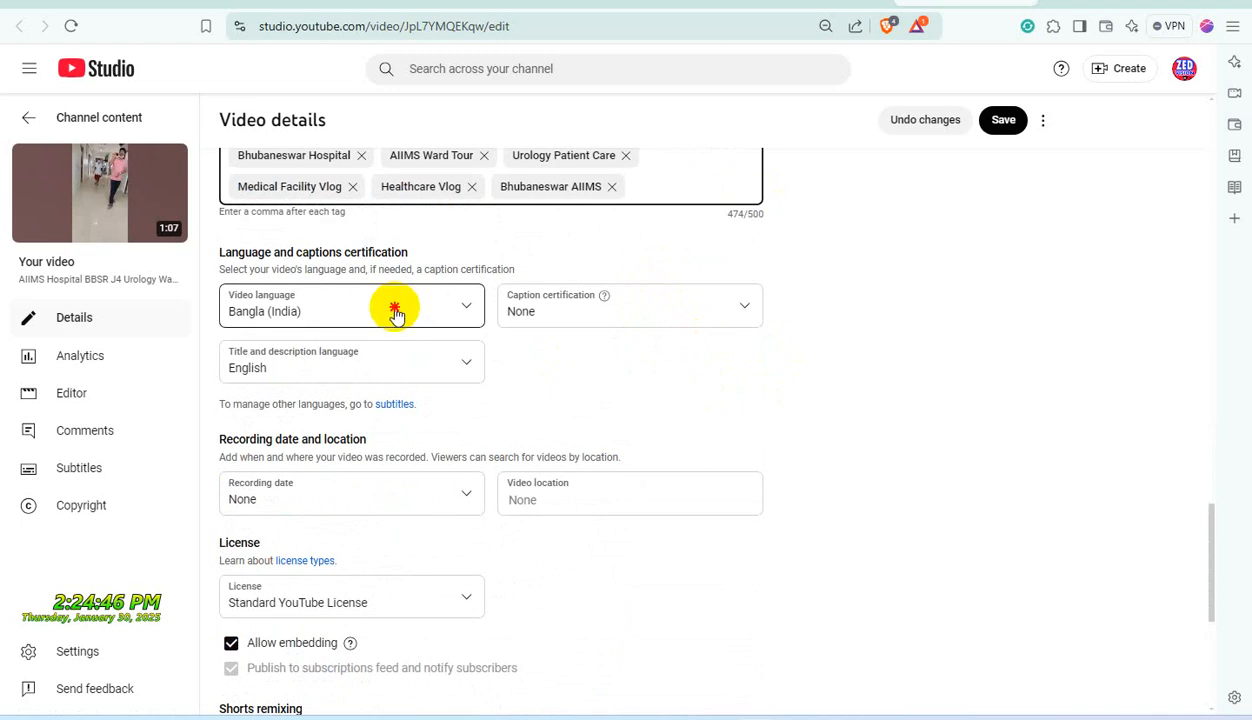
left_click(396, 313)
left_click(396, 313)
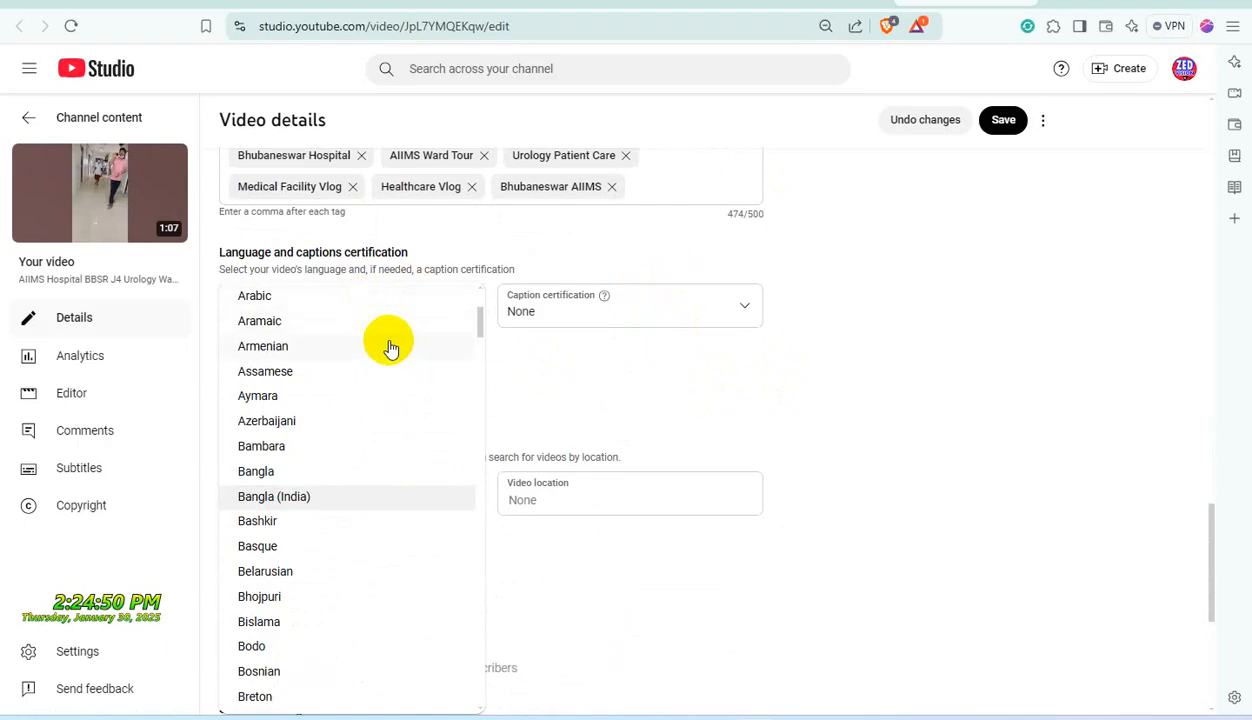
scroll(390, 347, "down", 20)
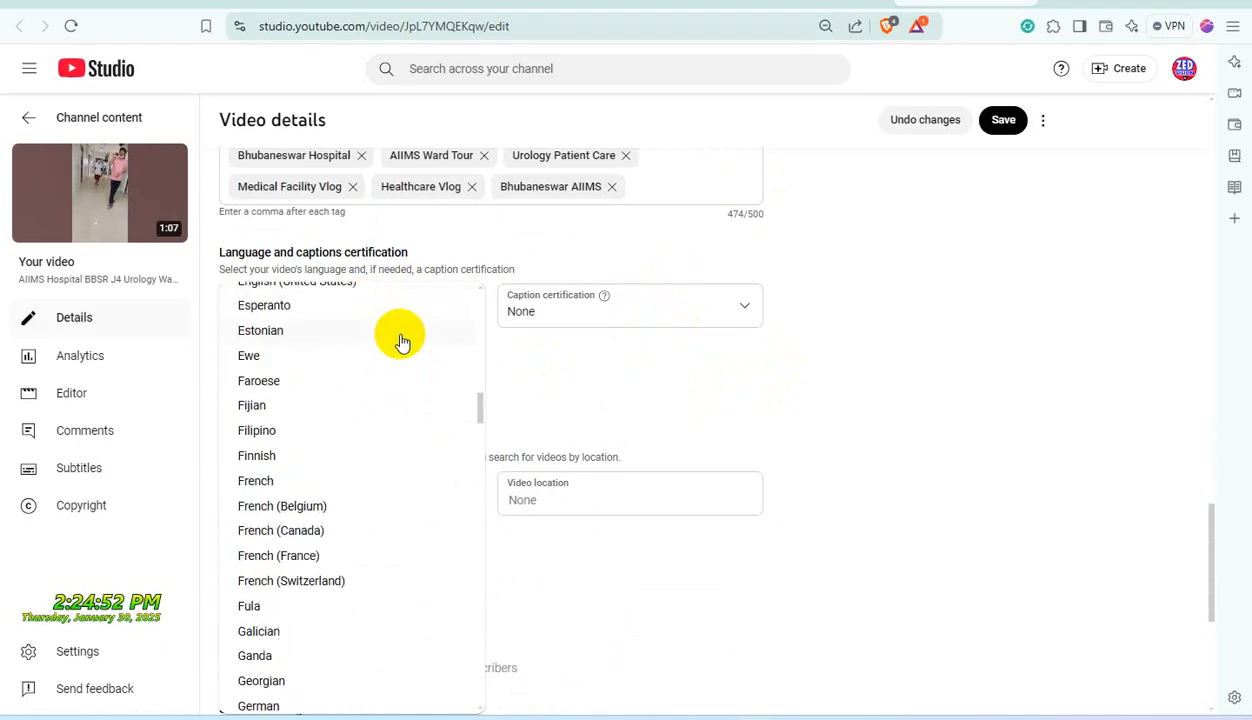
scroll(401, 343, "down", 3)
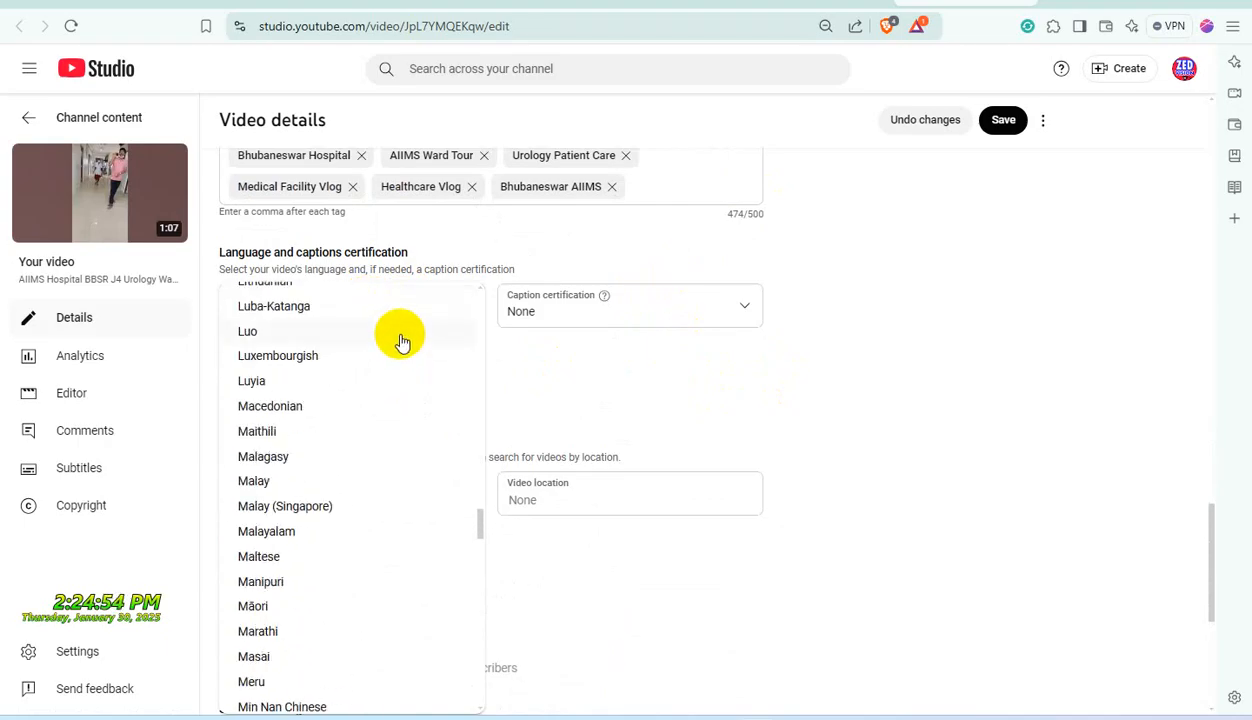
scroll(401, 343, "down", 9)
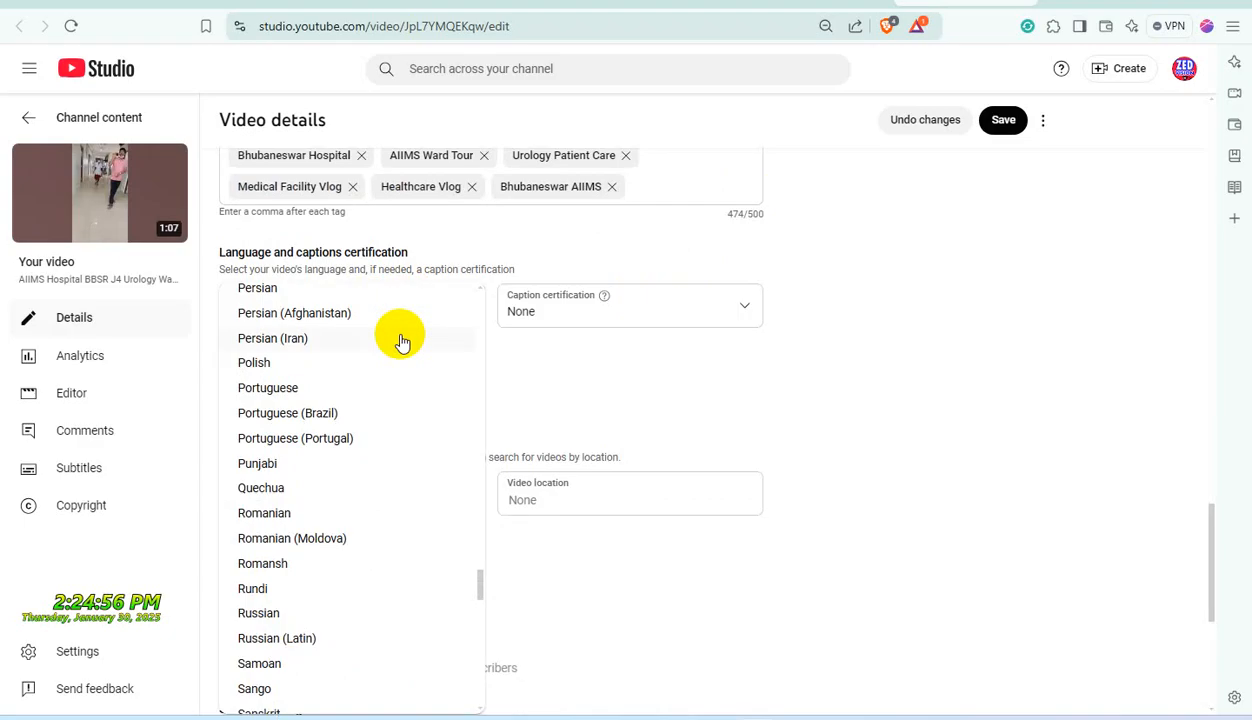
scroll(401, 343, "down", 2)
scroll(401, 343, "up", 10)
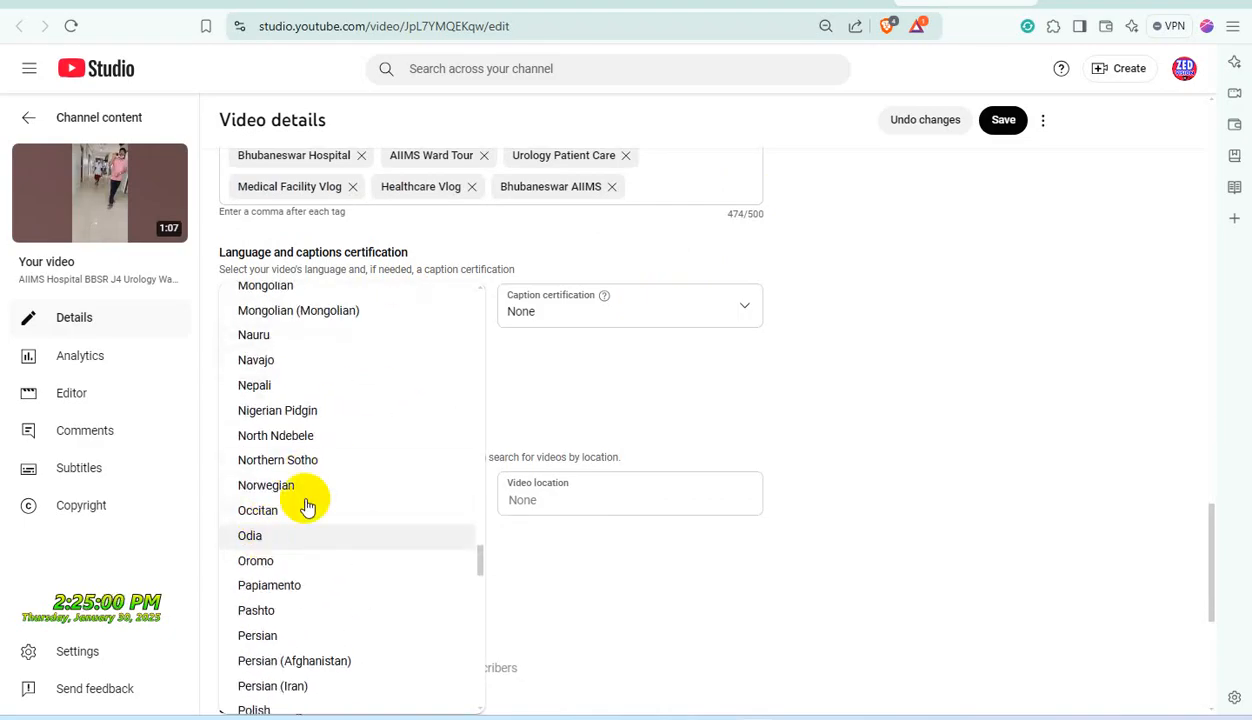
left_click(290, 532)
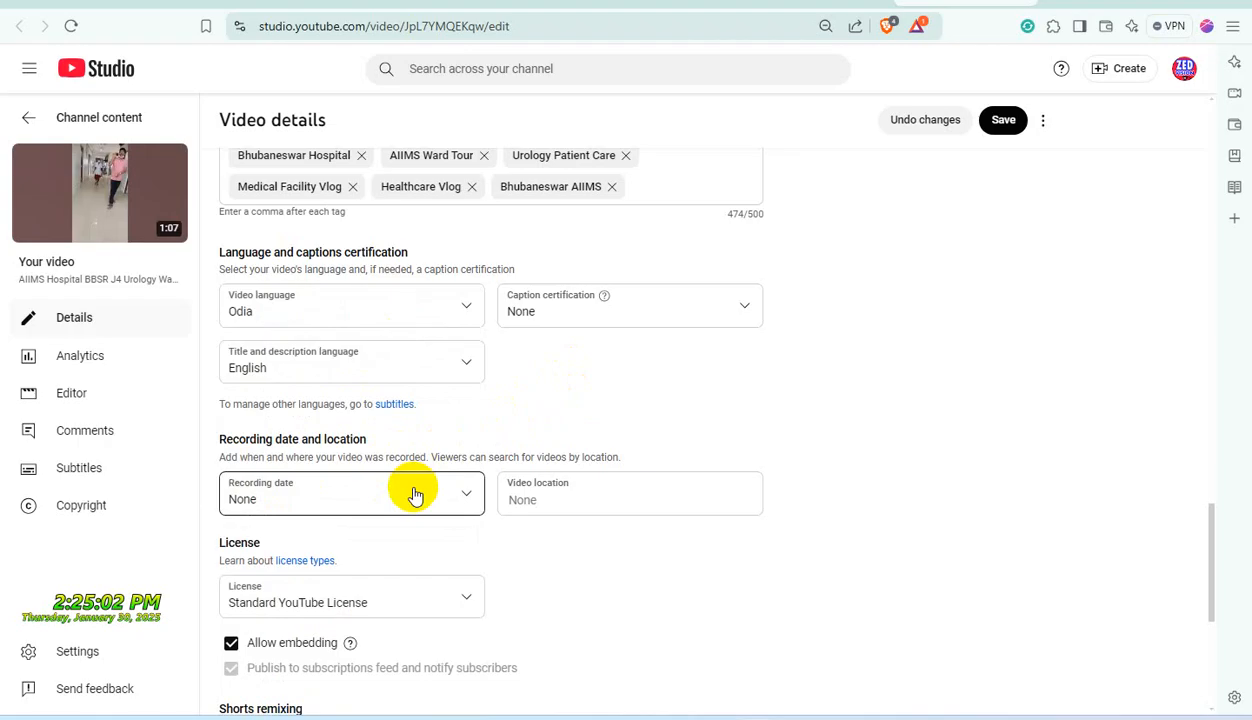
Set the AIIMS video's location to AIIMS in Sijua, Patrapada, Bhubaneswar, Odisha, by searching for "aiims bhubaneswar odisha".
left_click(645, 501)
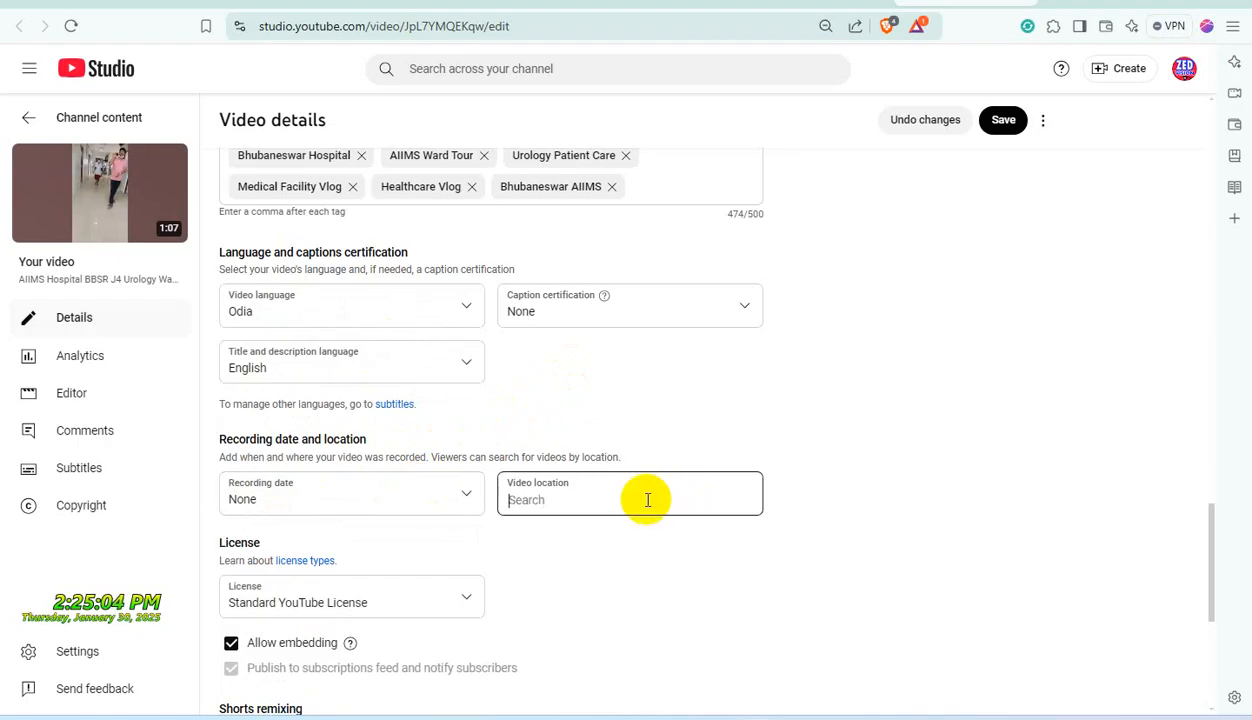
type("aiims")
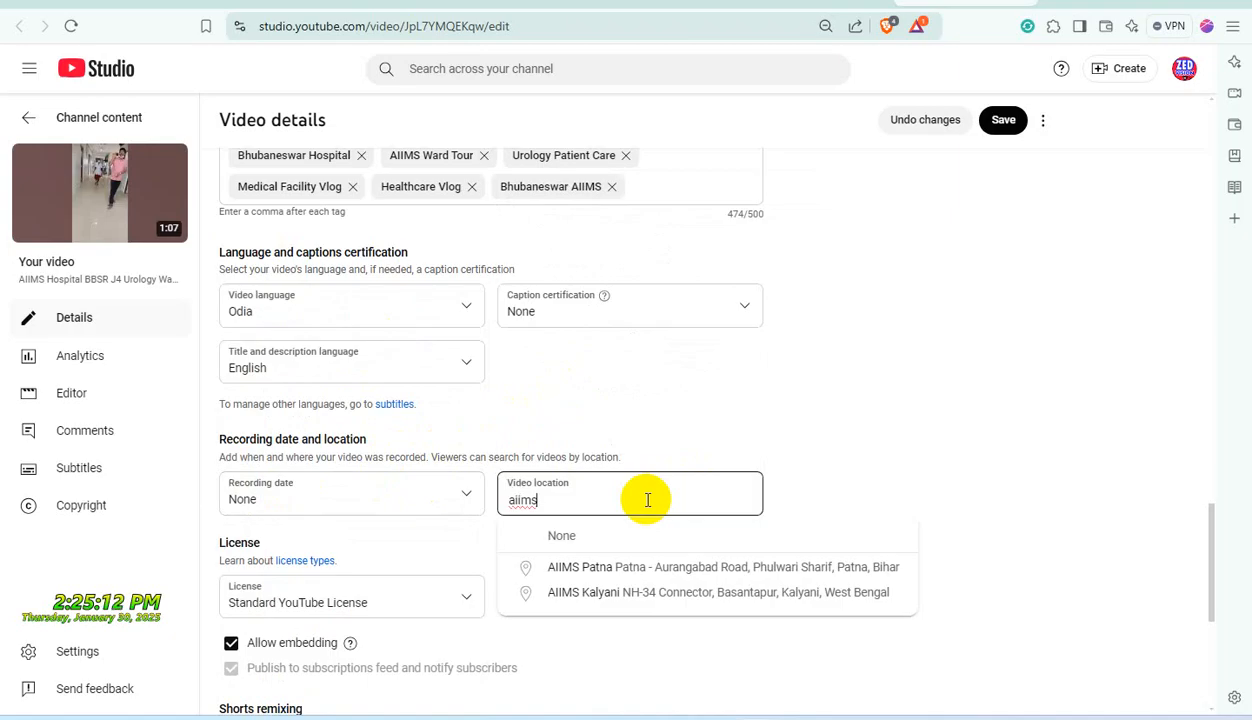
type("bhubanesw")
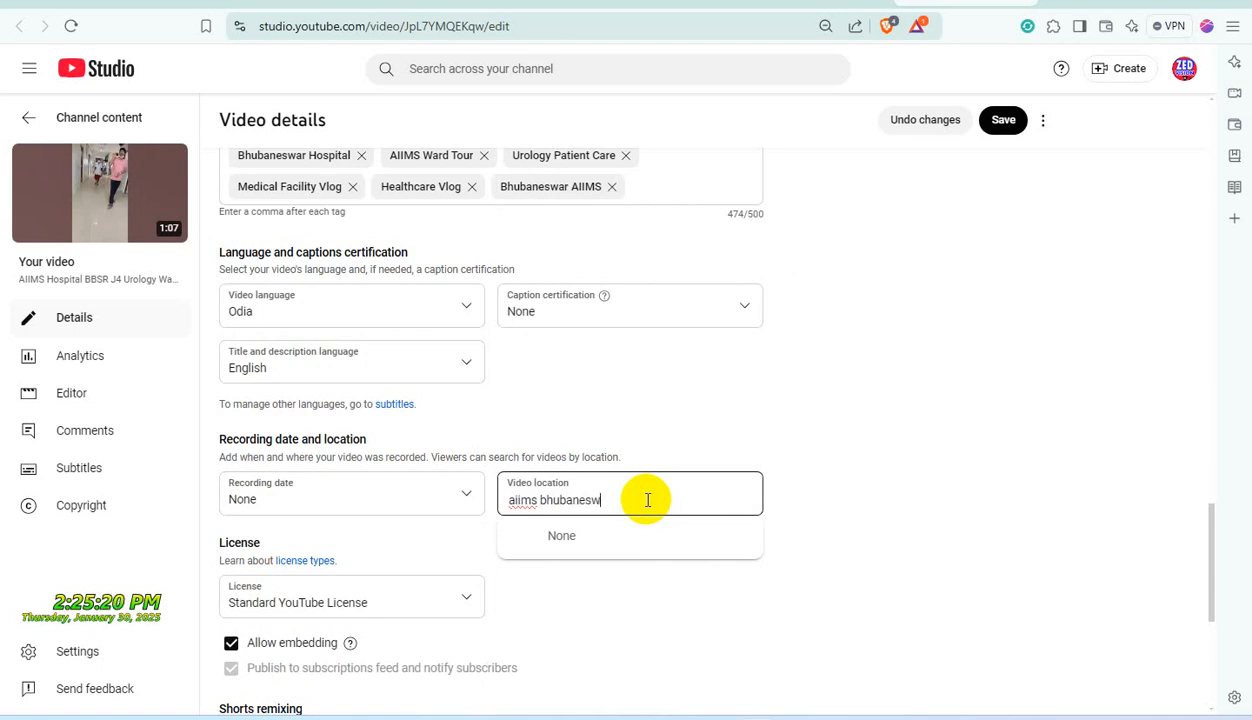
type("ar odisha")
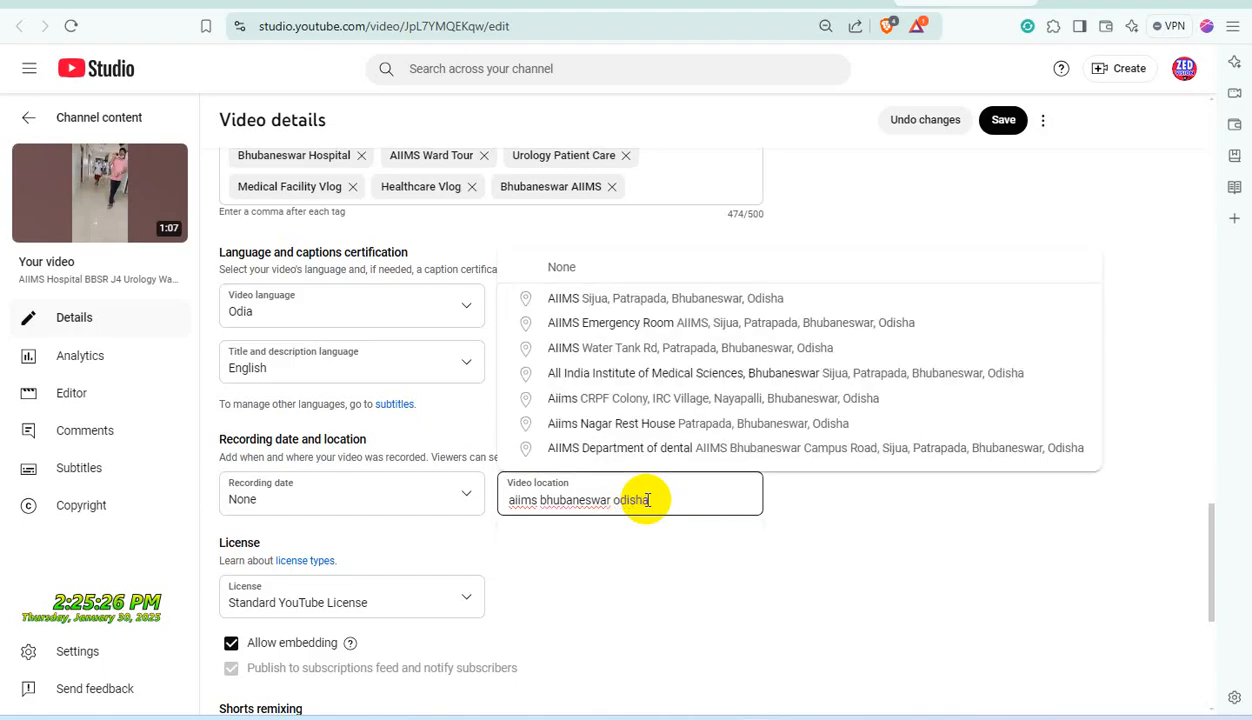
left_click(689, 300)
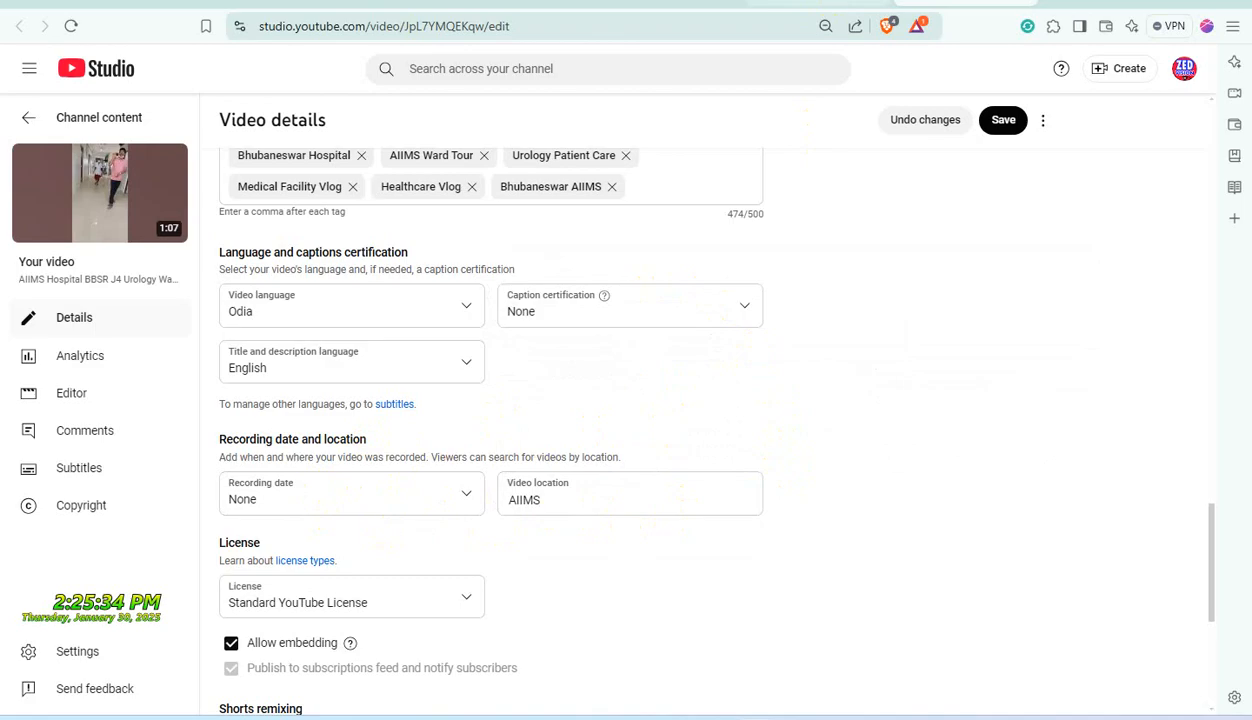
Copy the AIIMS video's publish date from the channel content list and set its recording date to Apr 20, 2022.
left_click(771, 4)
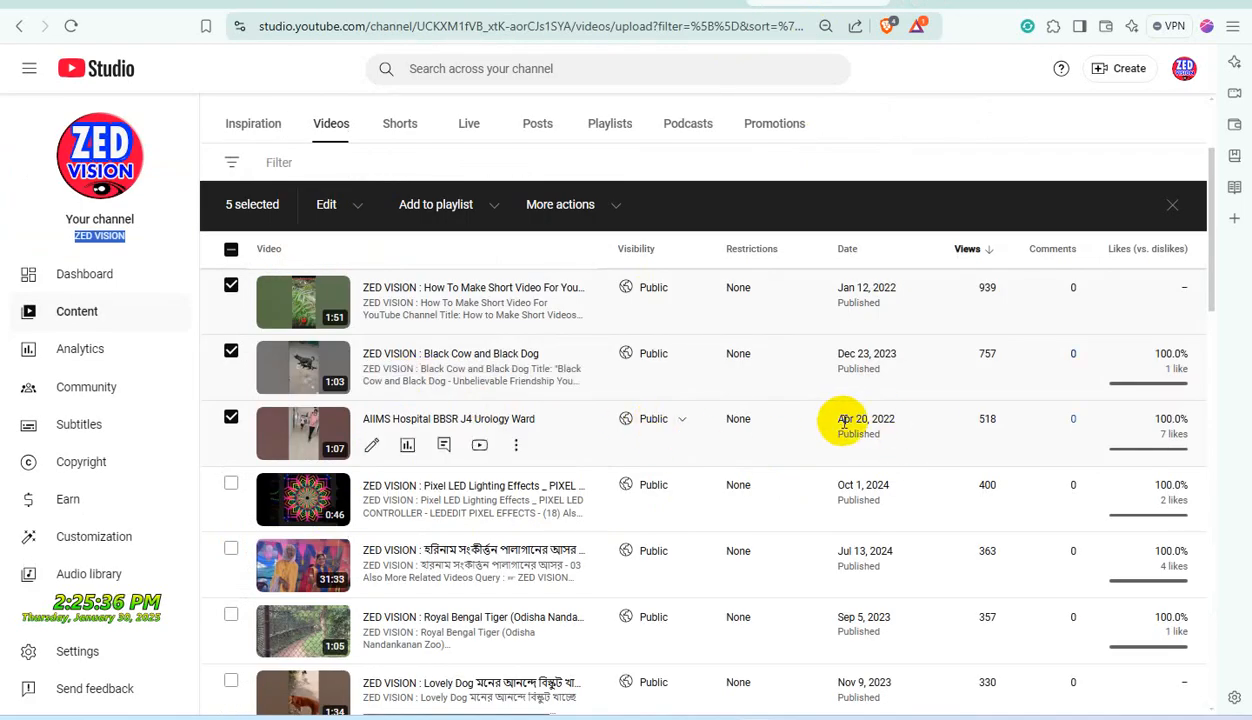
left_click_drag(838, 420, 913, 425)
right_click(903, 425)
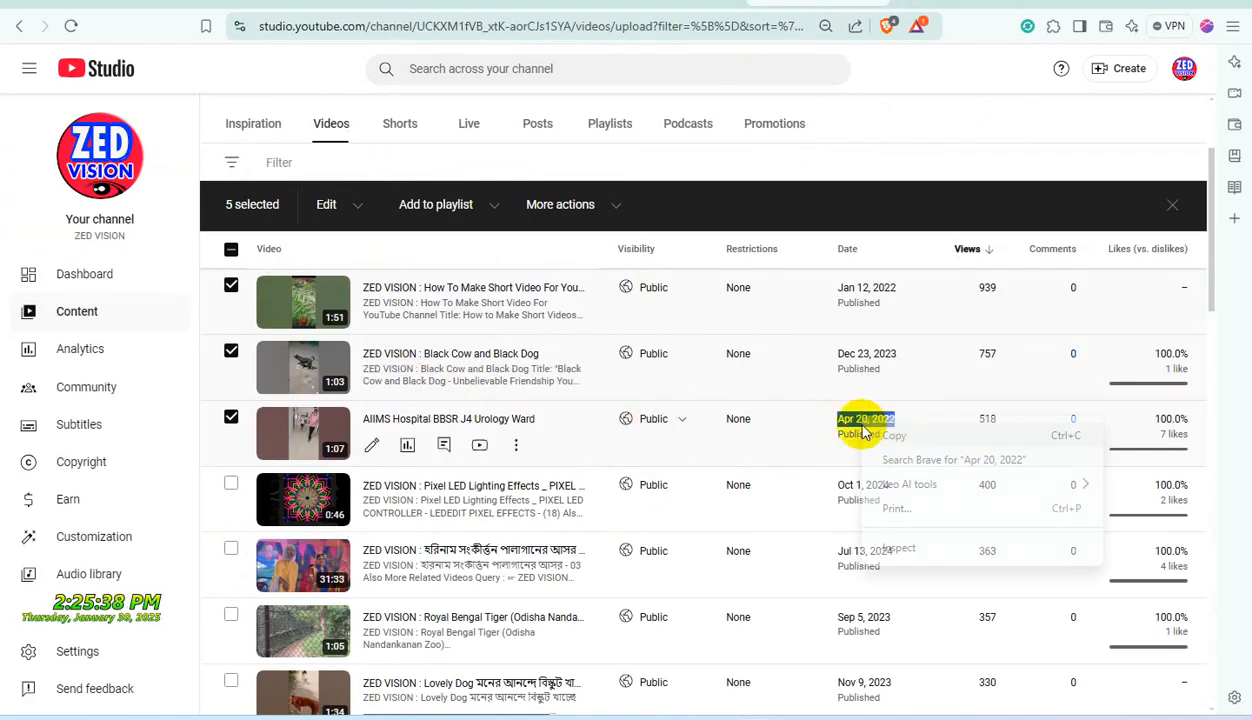
left_click(894, 436)
left_click(920, 3)
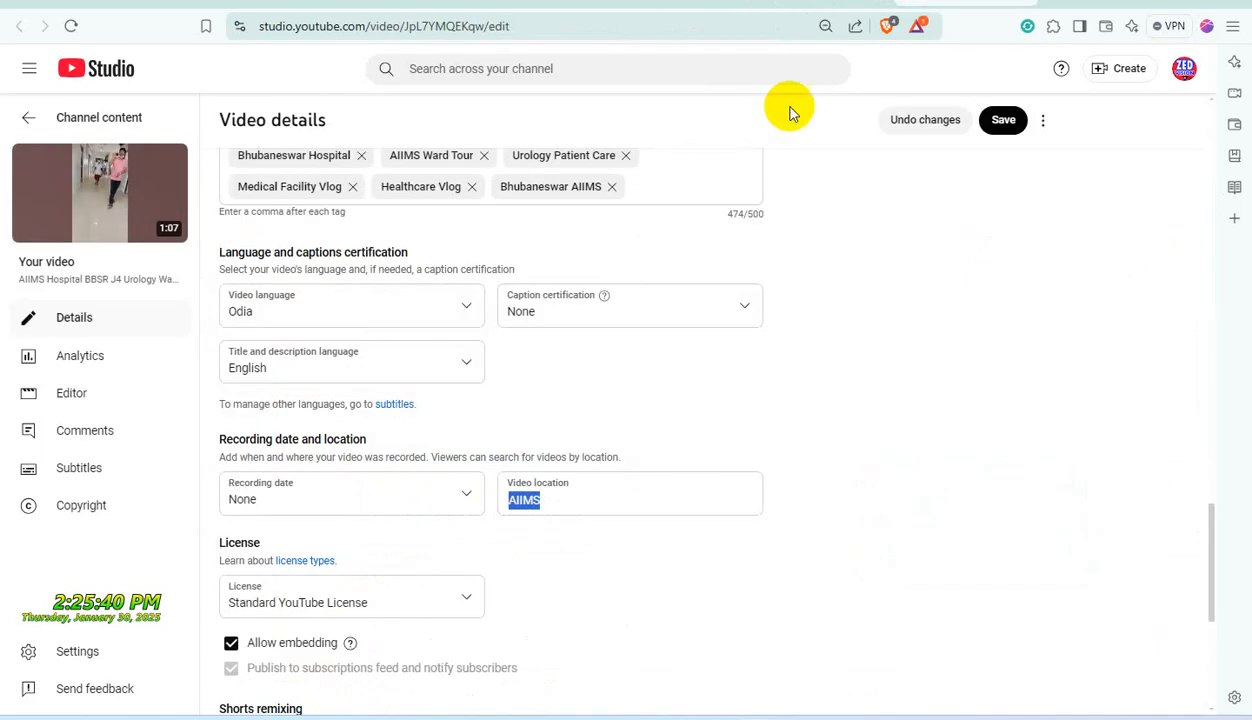
left_click(347, 502)
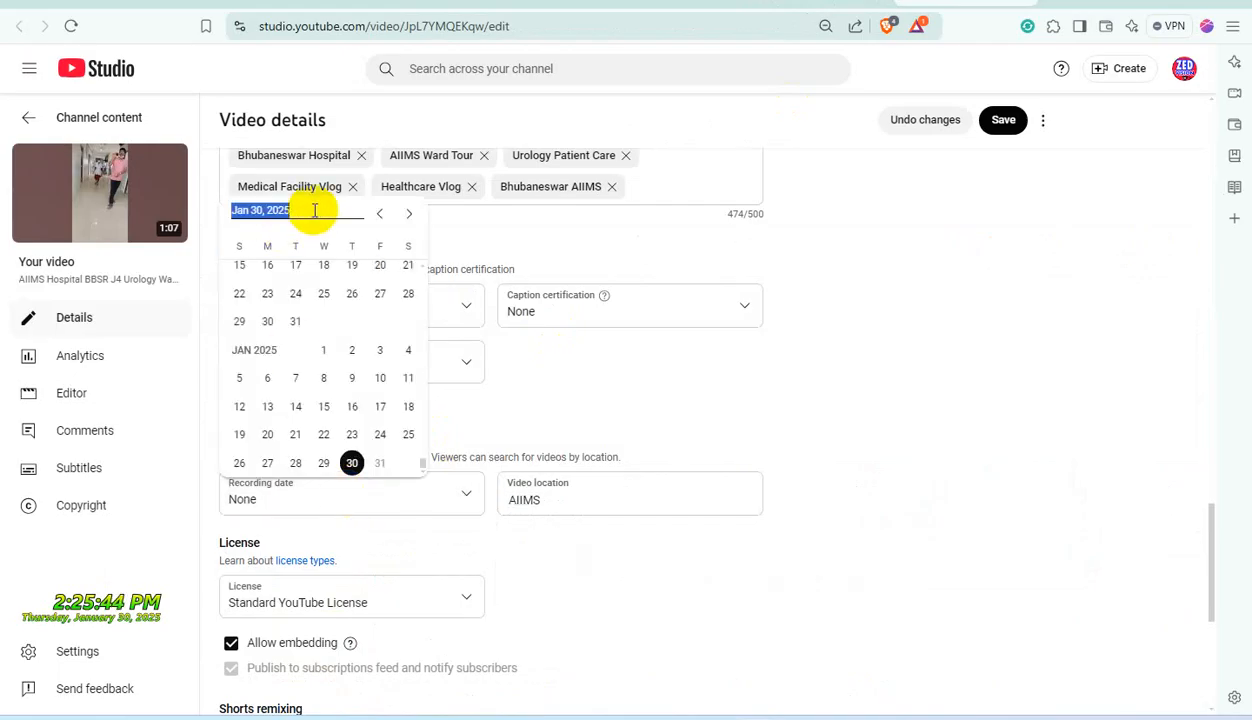
key("Return")
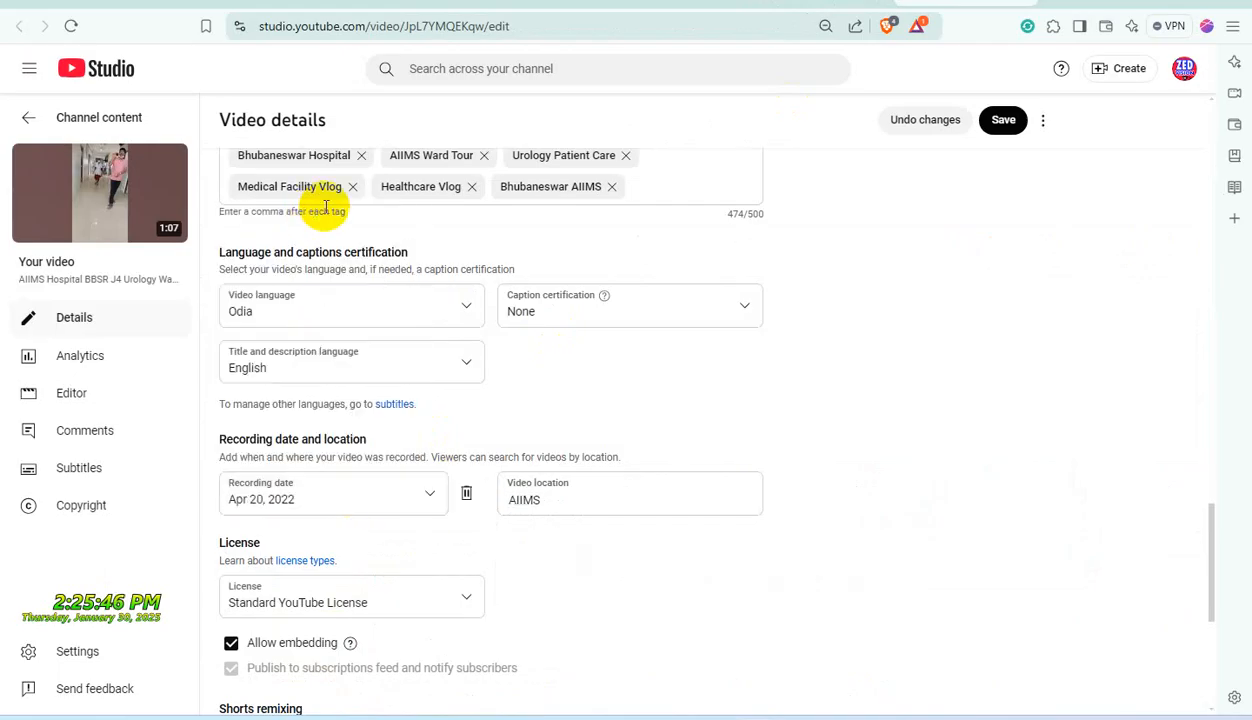
Add and publish a manual Odia subtitle reading "AIIMS Hospital BBSR J4 Urology Ward {Mobile Vlog Video}", copied from the video title.
scroll(922, 396, "down", 3)
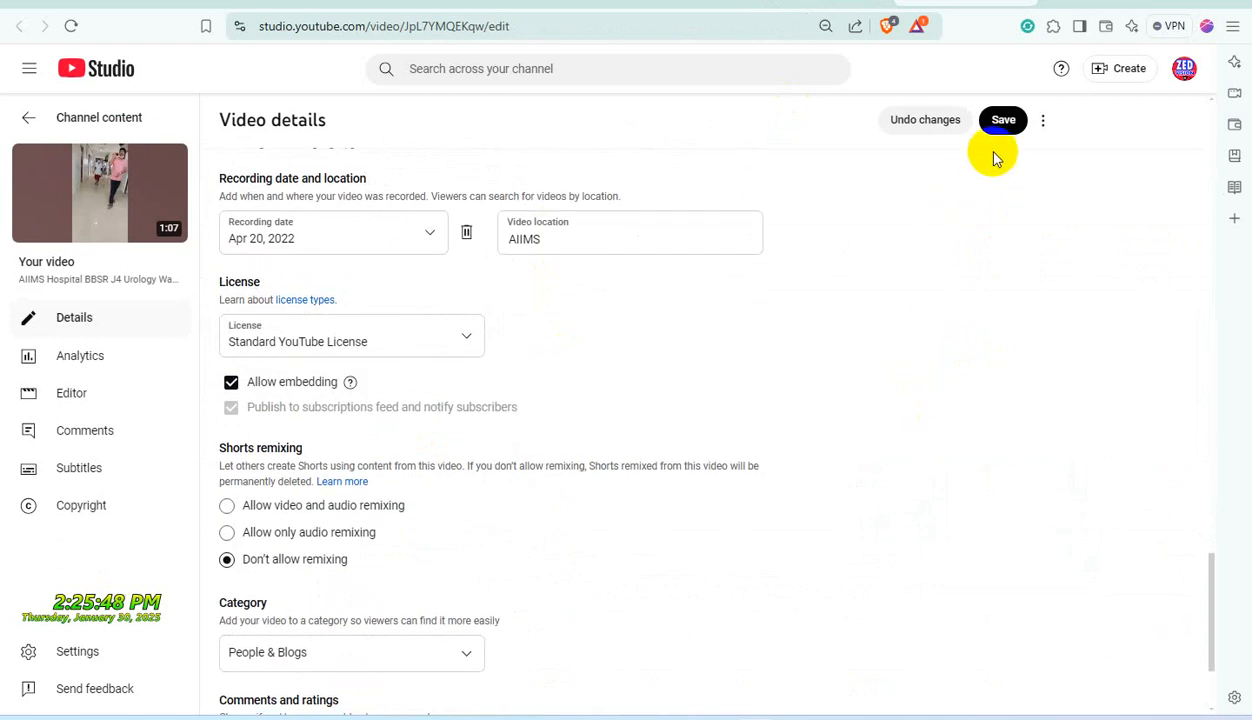
scroll(953, 410, "up", 15)
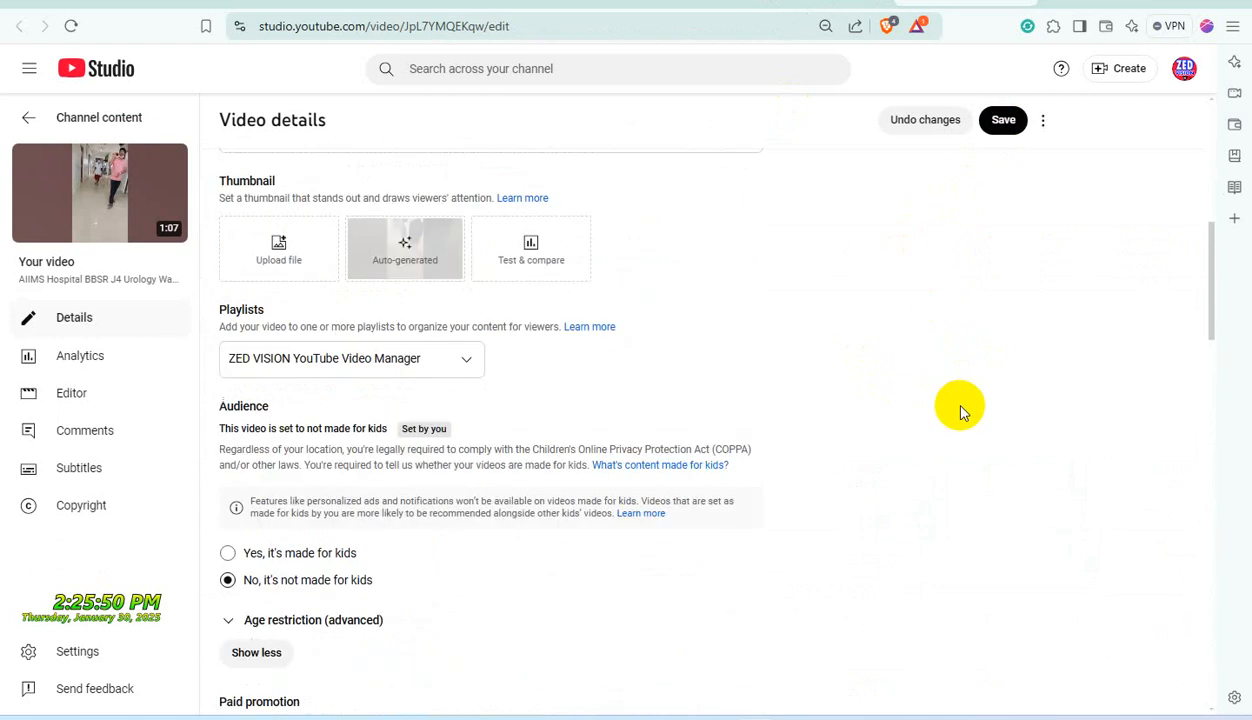
scroll(957, 410, "up", 5)
scroll(957, 410, "down", 1)
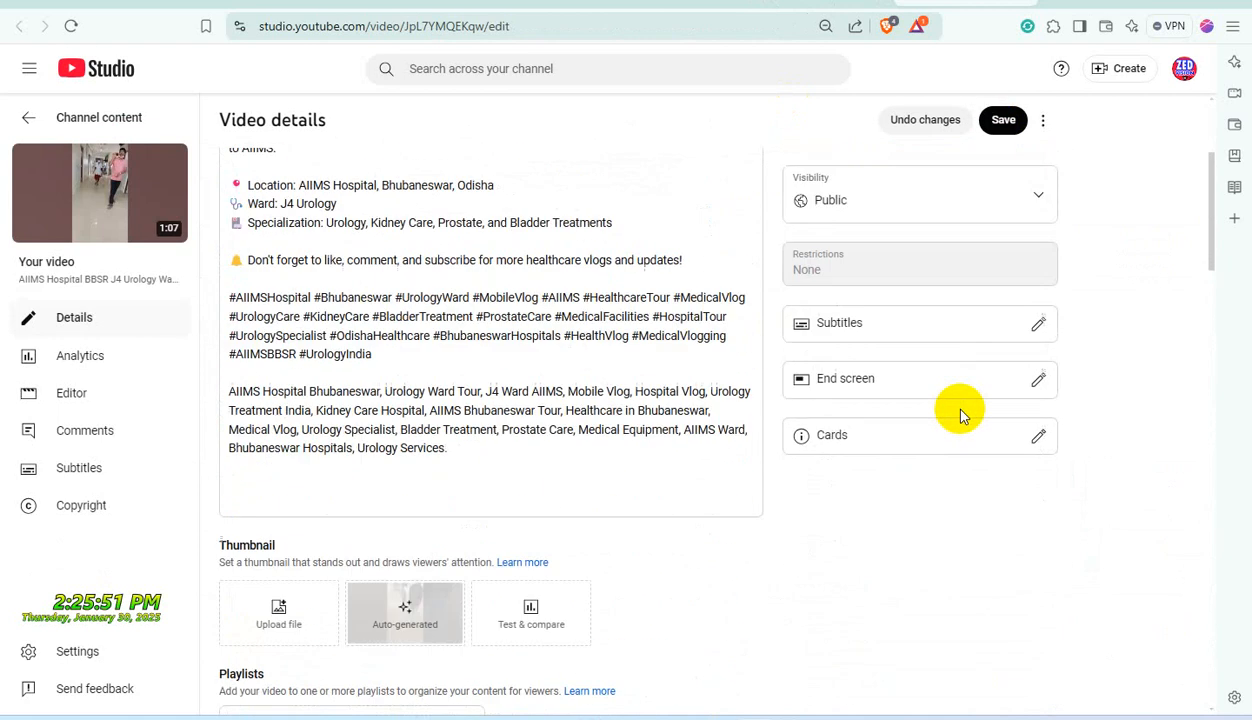
left_click(1040, 327)
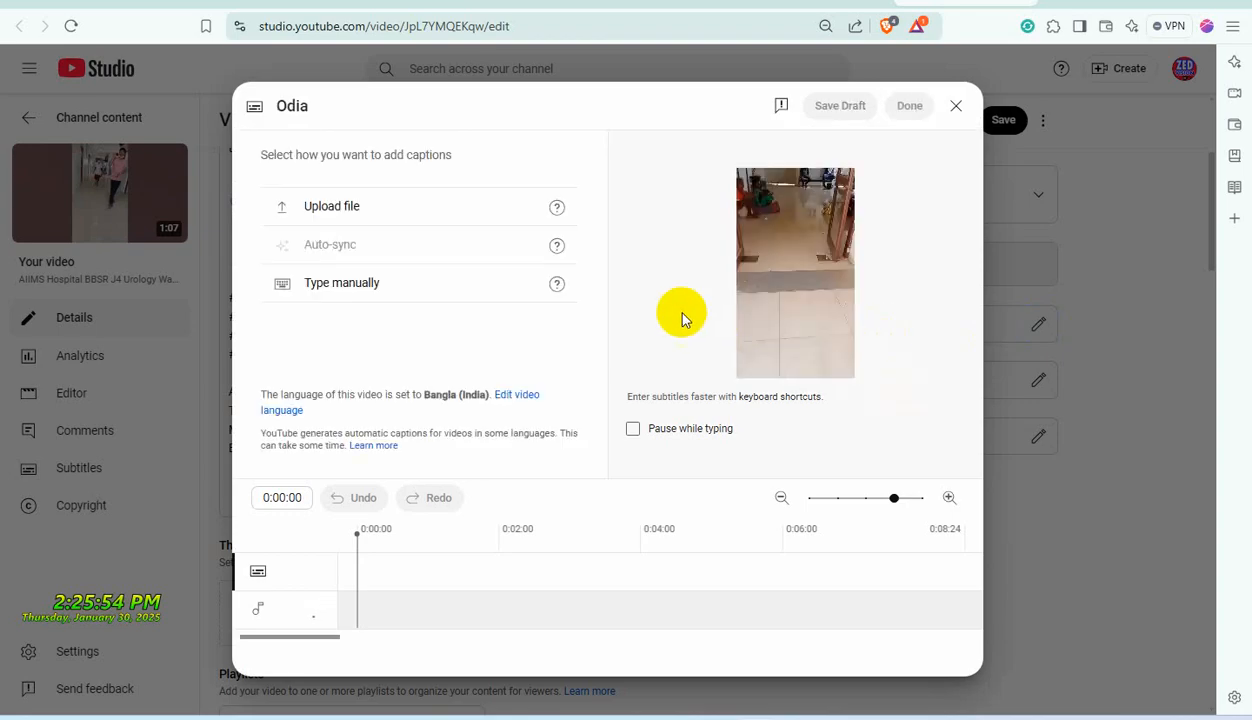
left_click(956, 106)
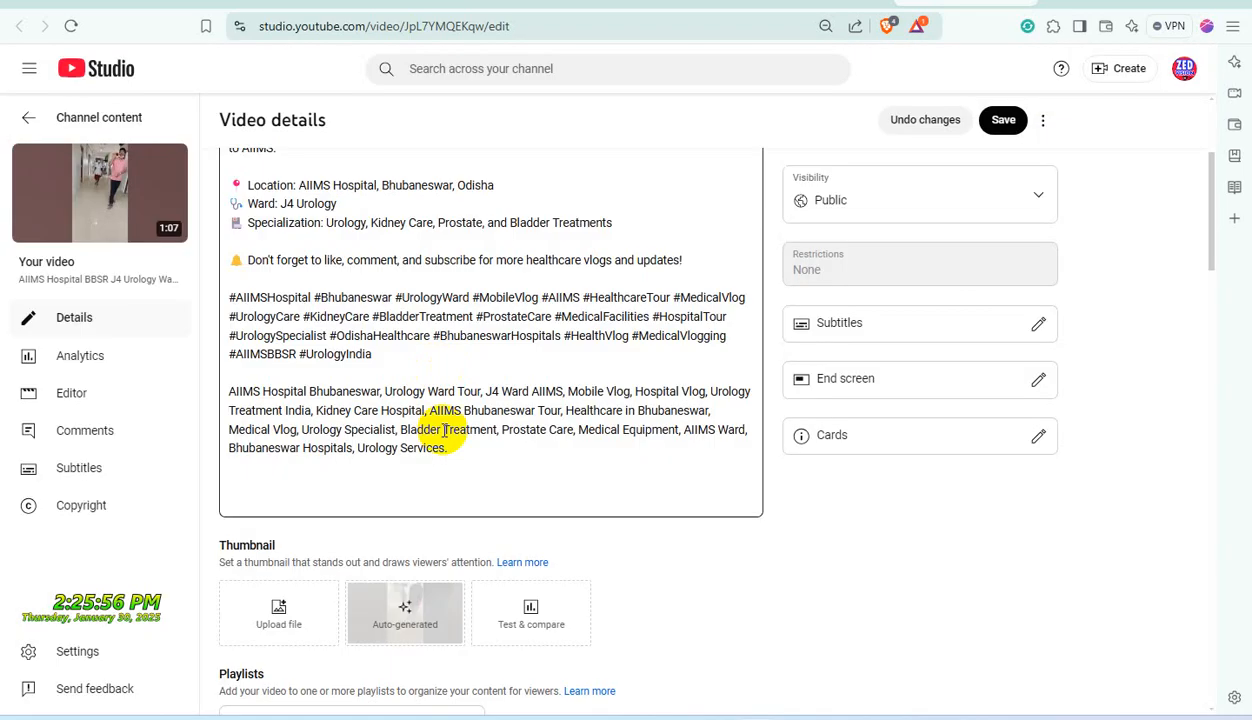
scroll(444, 430, "up", 3)
left_click_drag(301, 180, 721, 212)
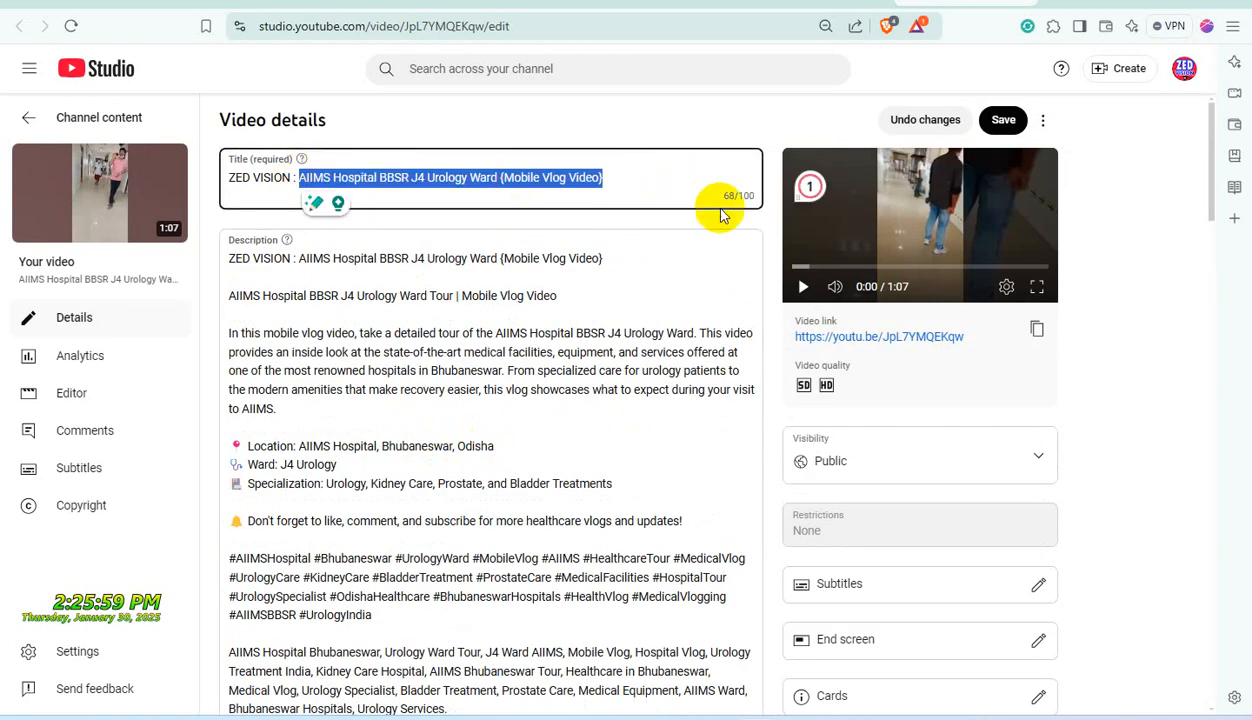
left_click(1038, 585)
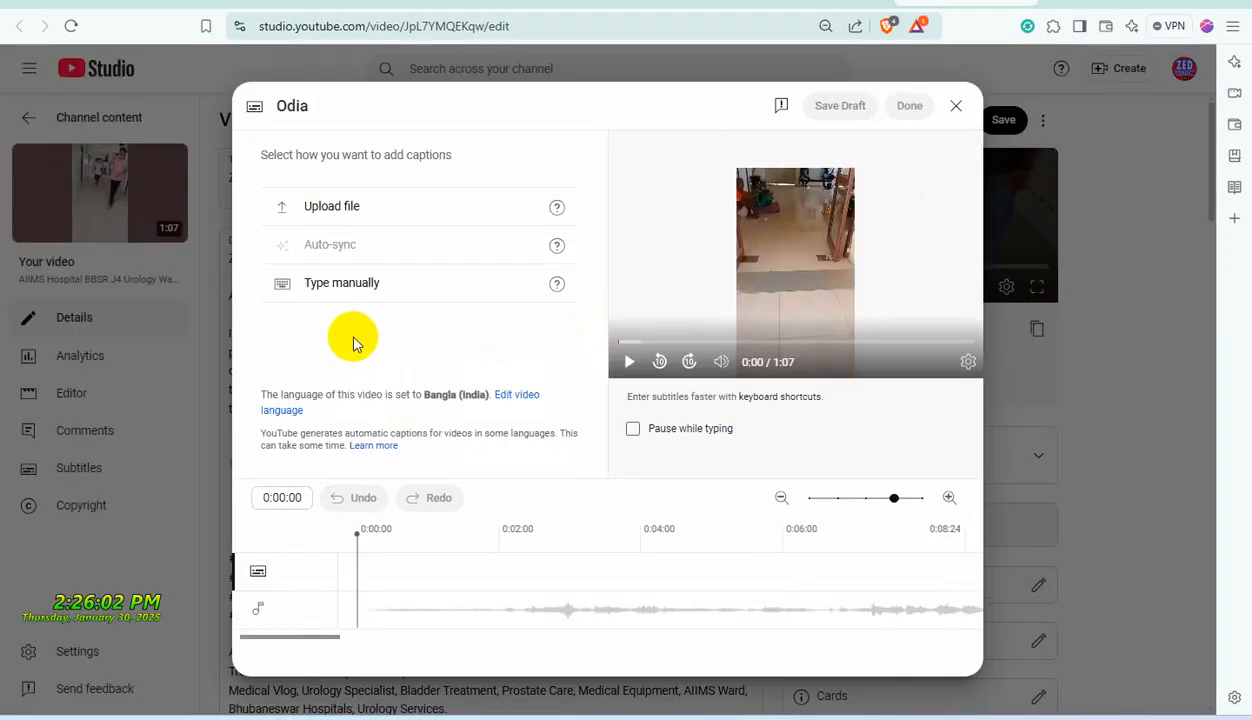
left_click(341, 282)
key("ctrl+v")
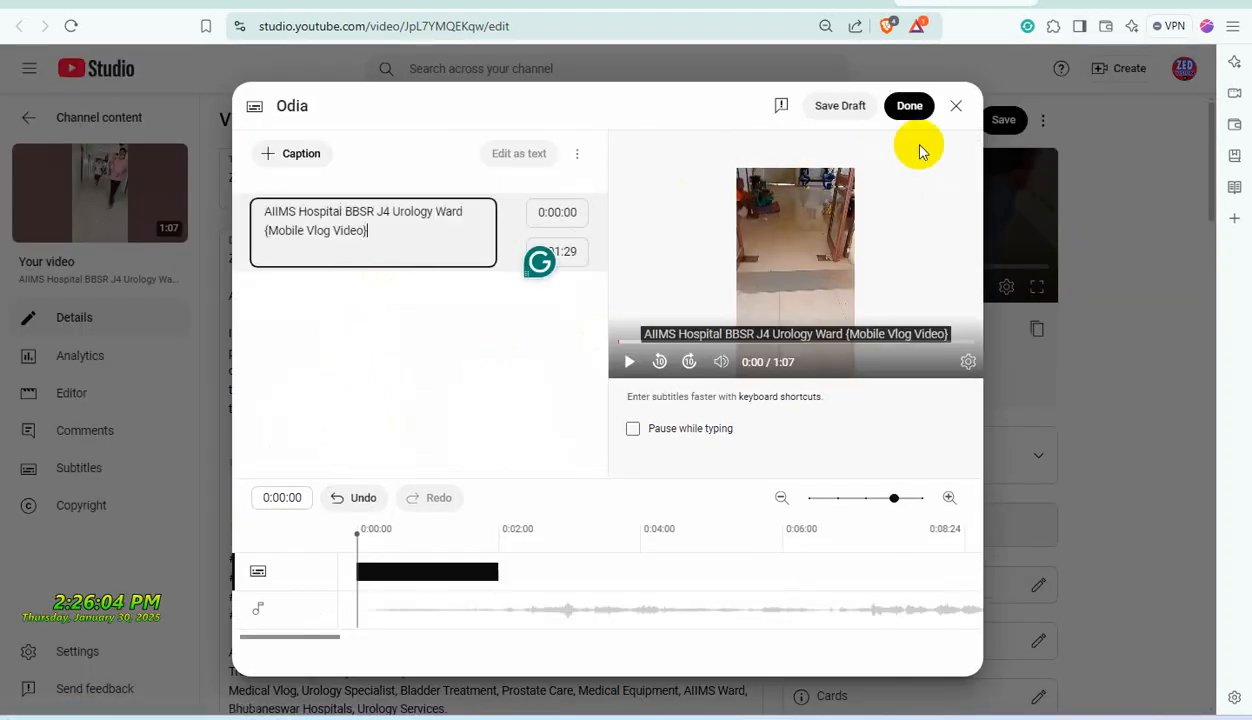
left_click(910, 110)
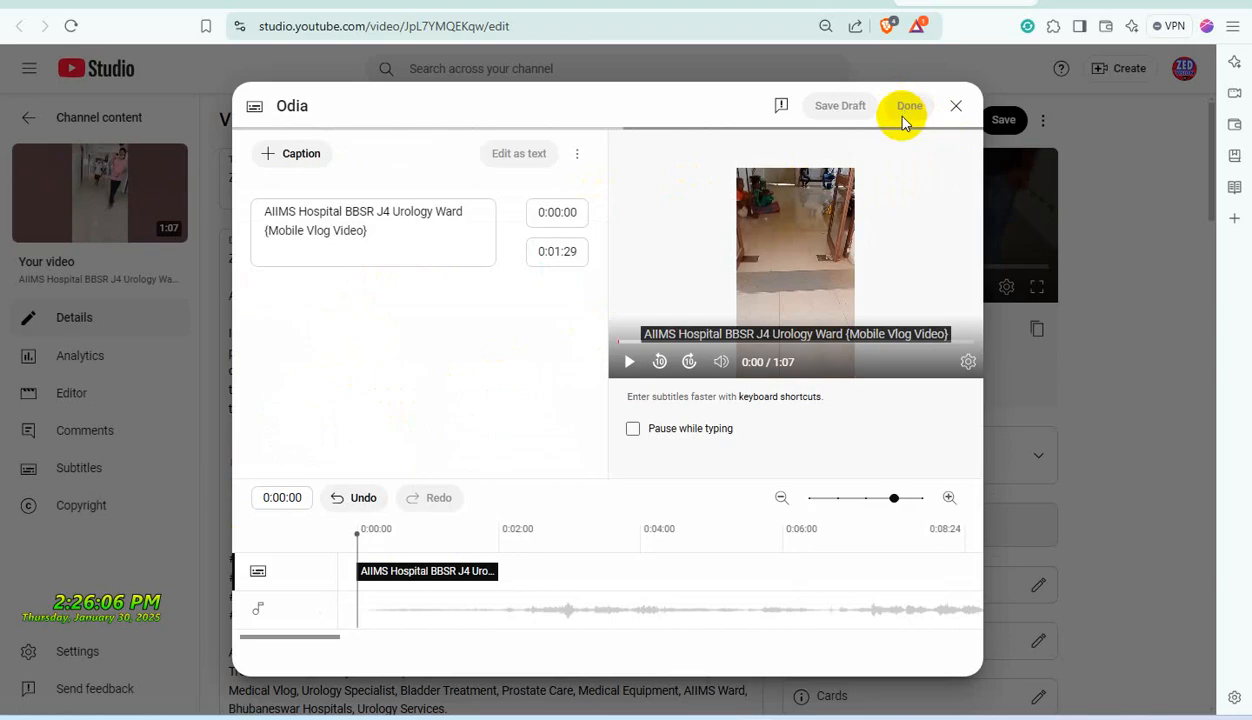
Import the end screen layout from the latest video into the AIIMS video and save it.
scroll(1068, 508, "down", 1)
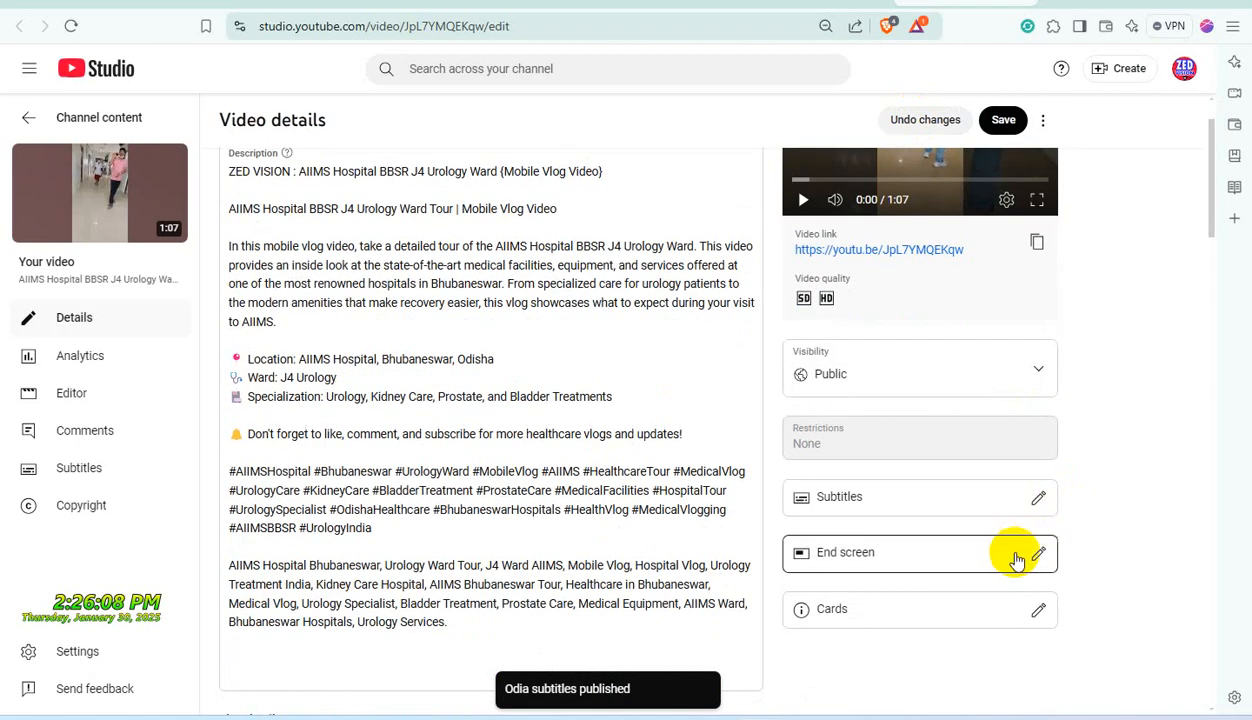
left_click(1038, 555)
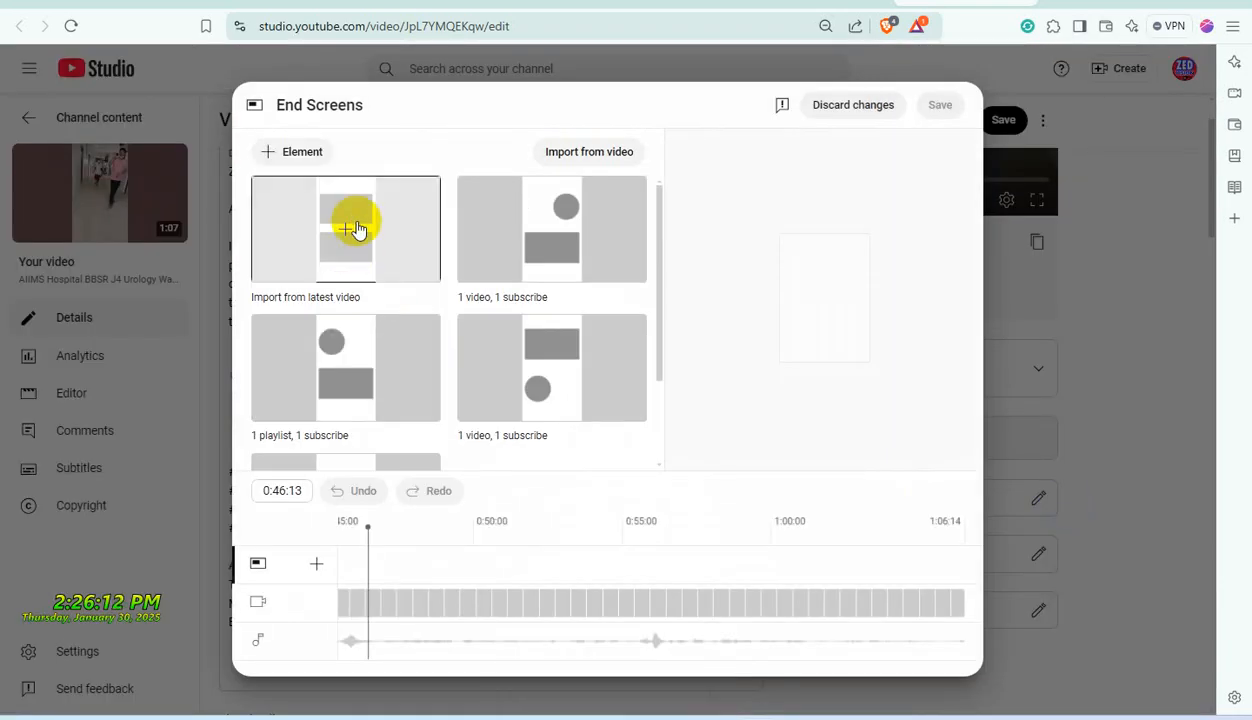
left_click(356, 232)
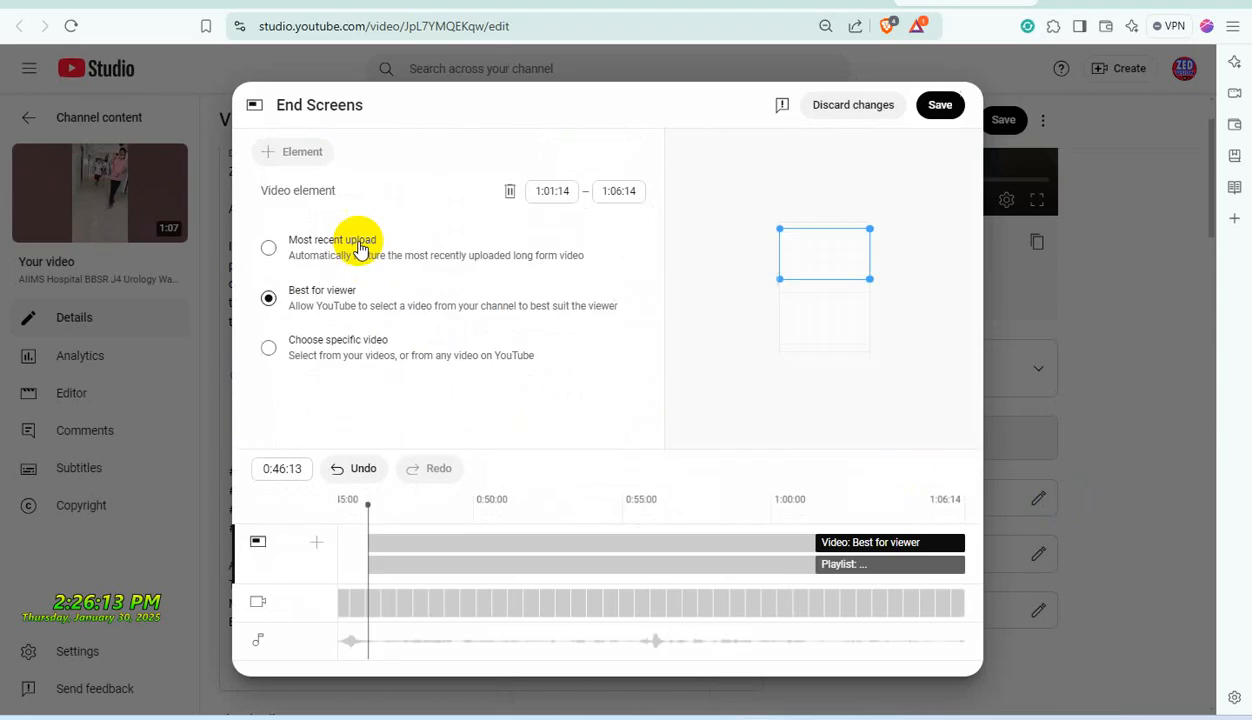
left_click(932, 108)
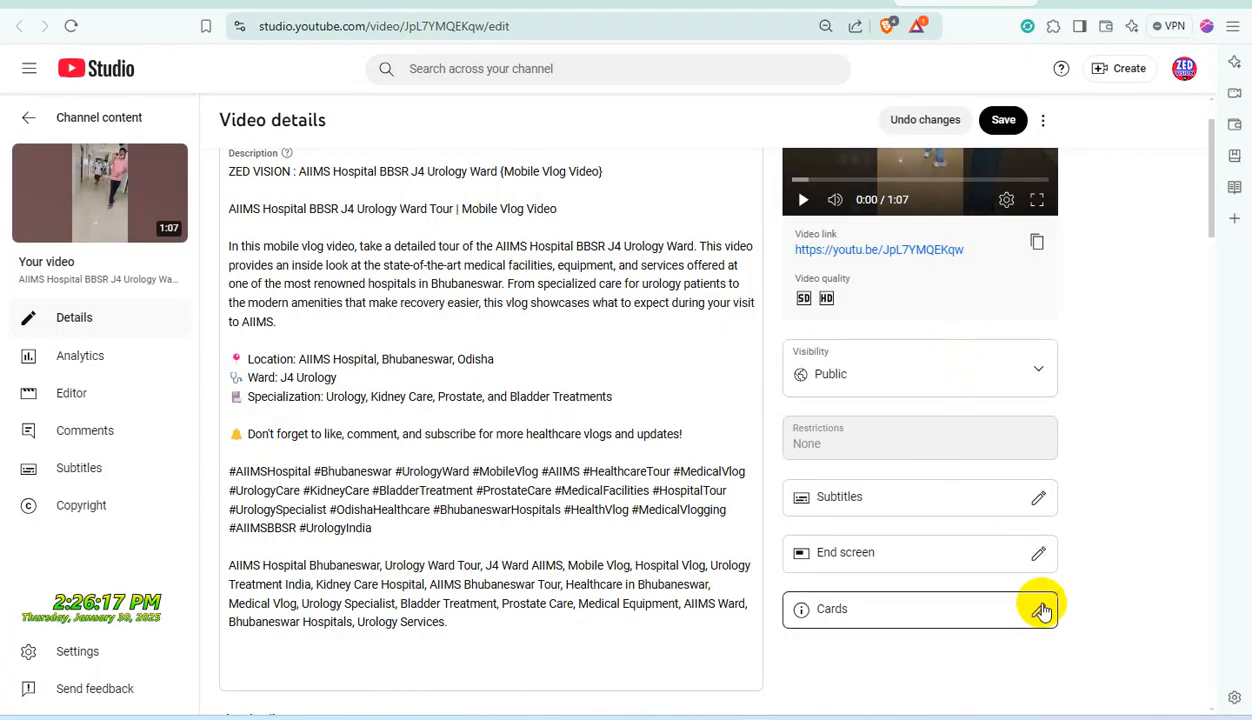
Add a playlist card for "ZED VISION YouTube Video Manager" at 0:14:29 in the AIIMS video.
left_click(1040, 610)
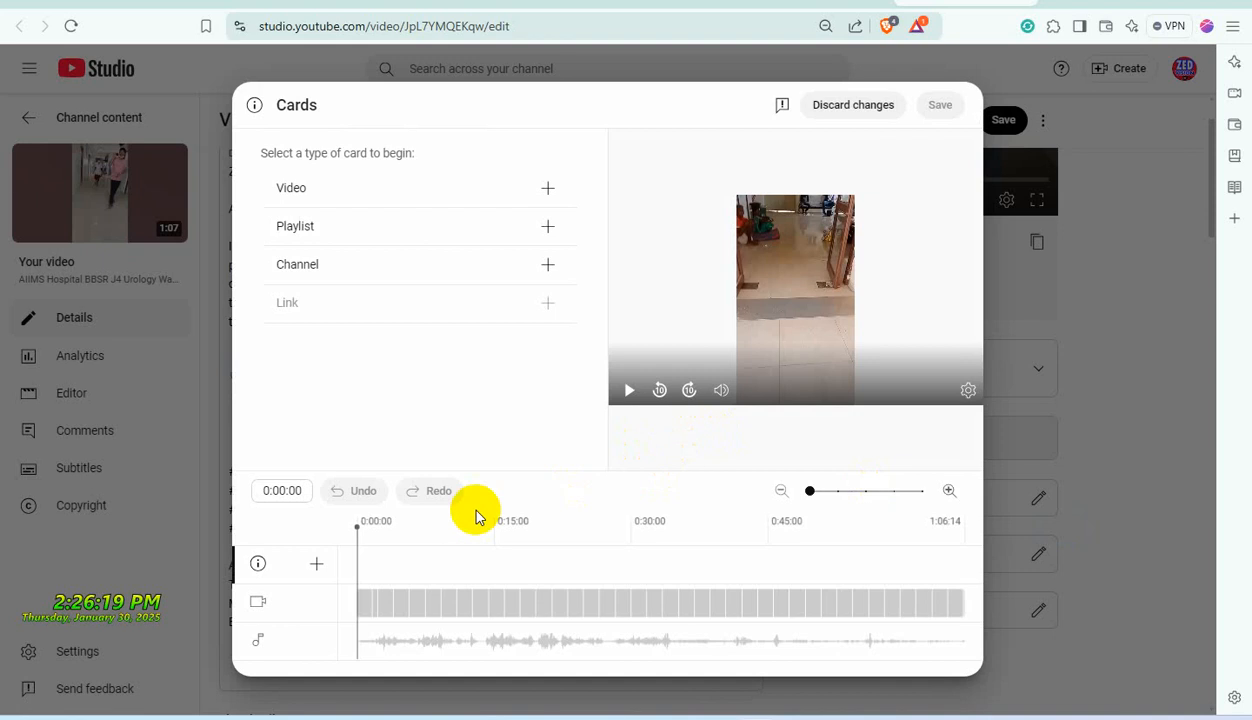
left_click(494, 522)
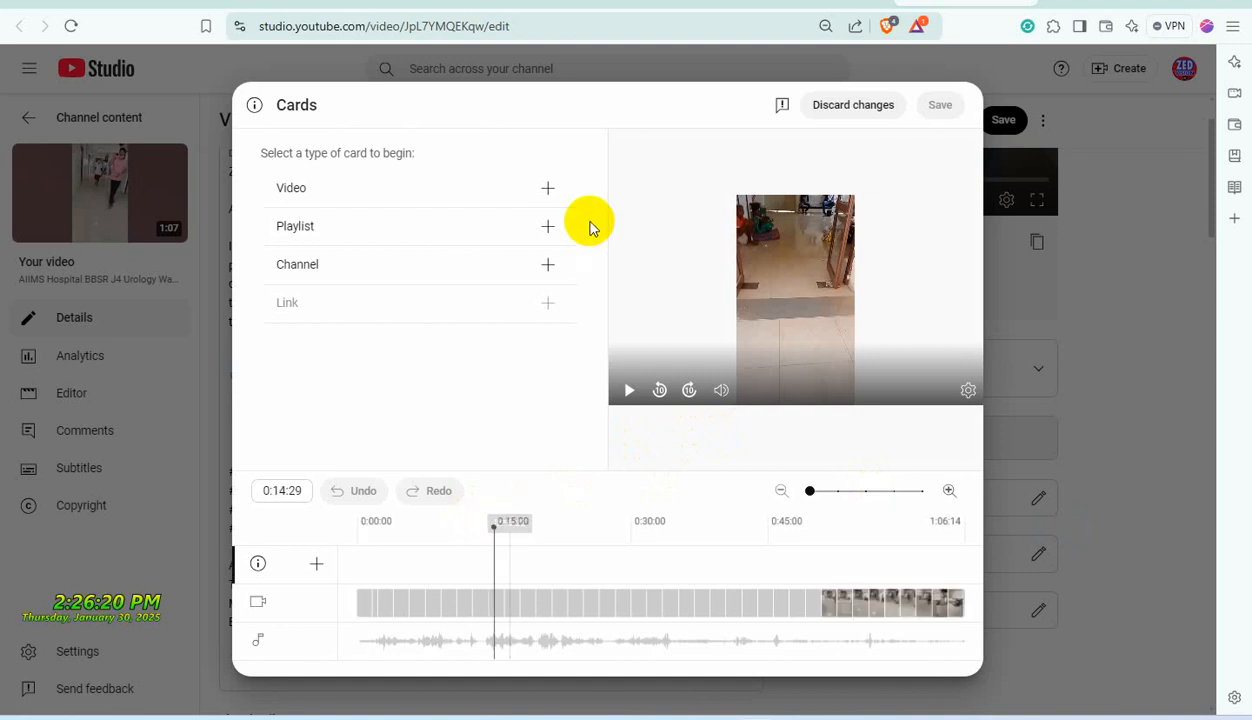
left_click(552, 230)
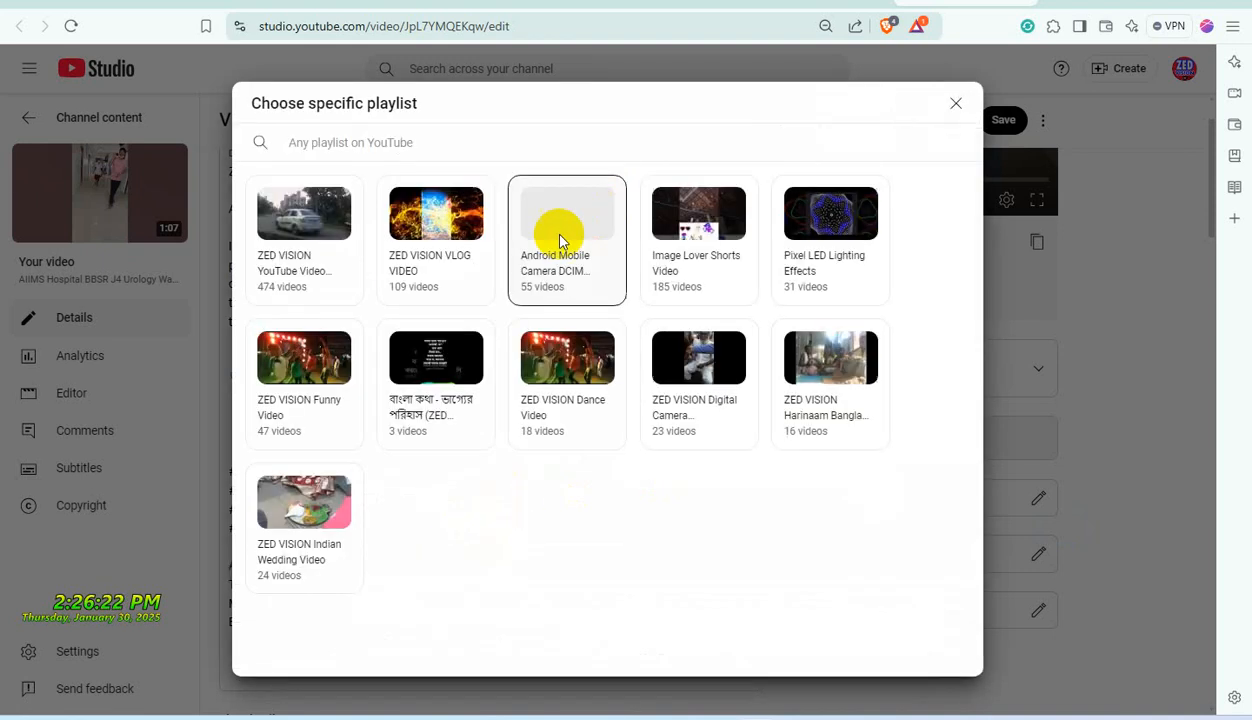
left_click(308, 215)
Add a second playlist card for "ZED VISION VLOG VIDEO" at 0:44:11 and save the cards.
left_click(755, 521)
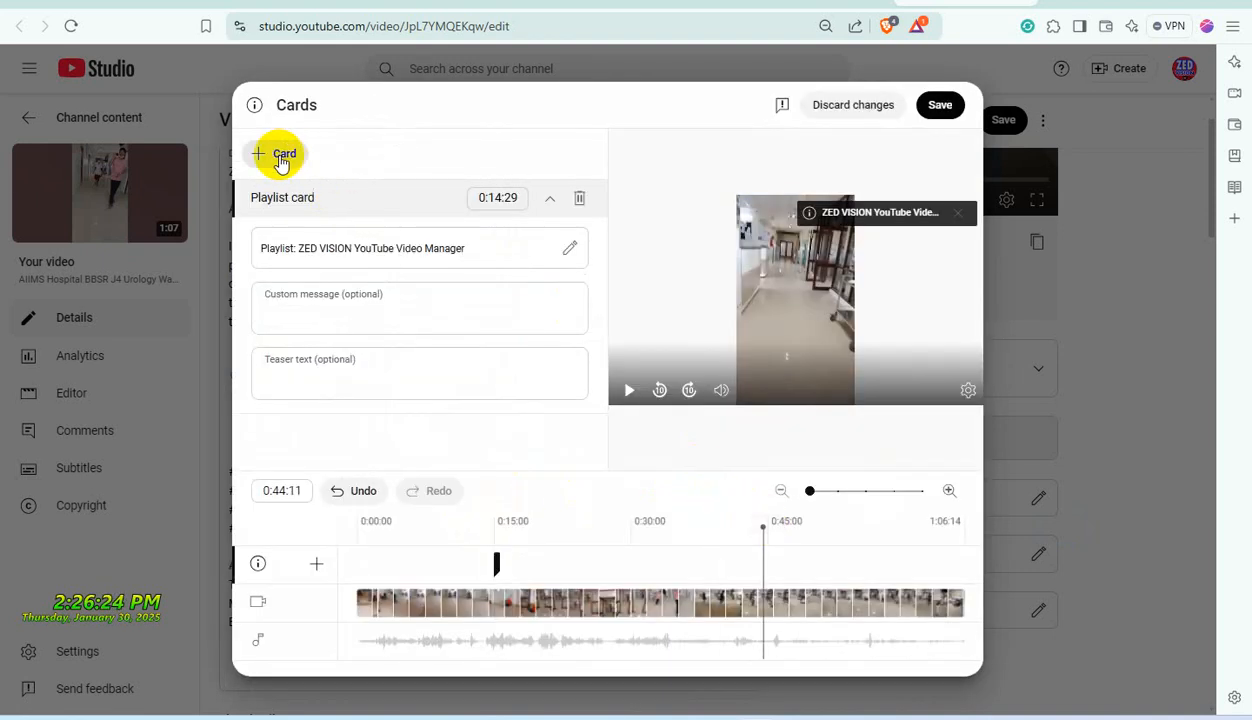
left_click(282, 155)
left_click(352, 175)
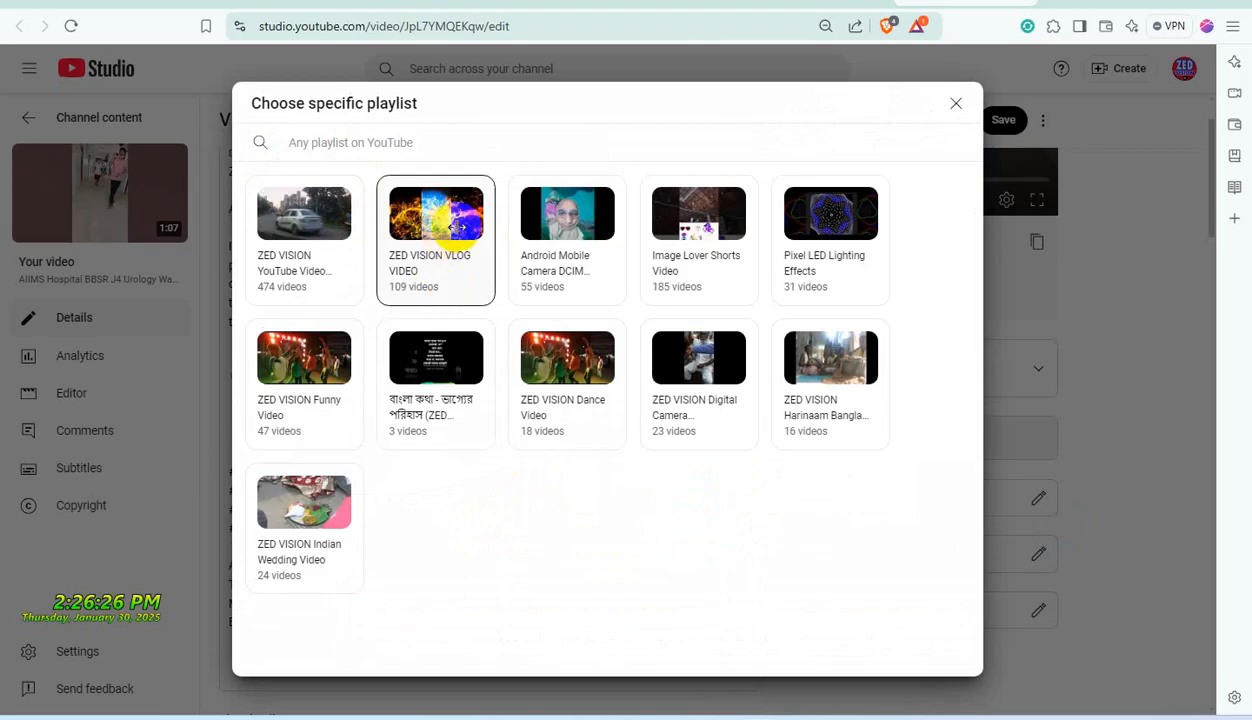
left_click(458, 282)
left_click(940, 107)
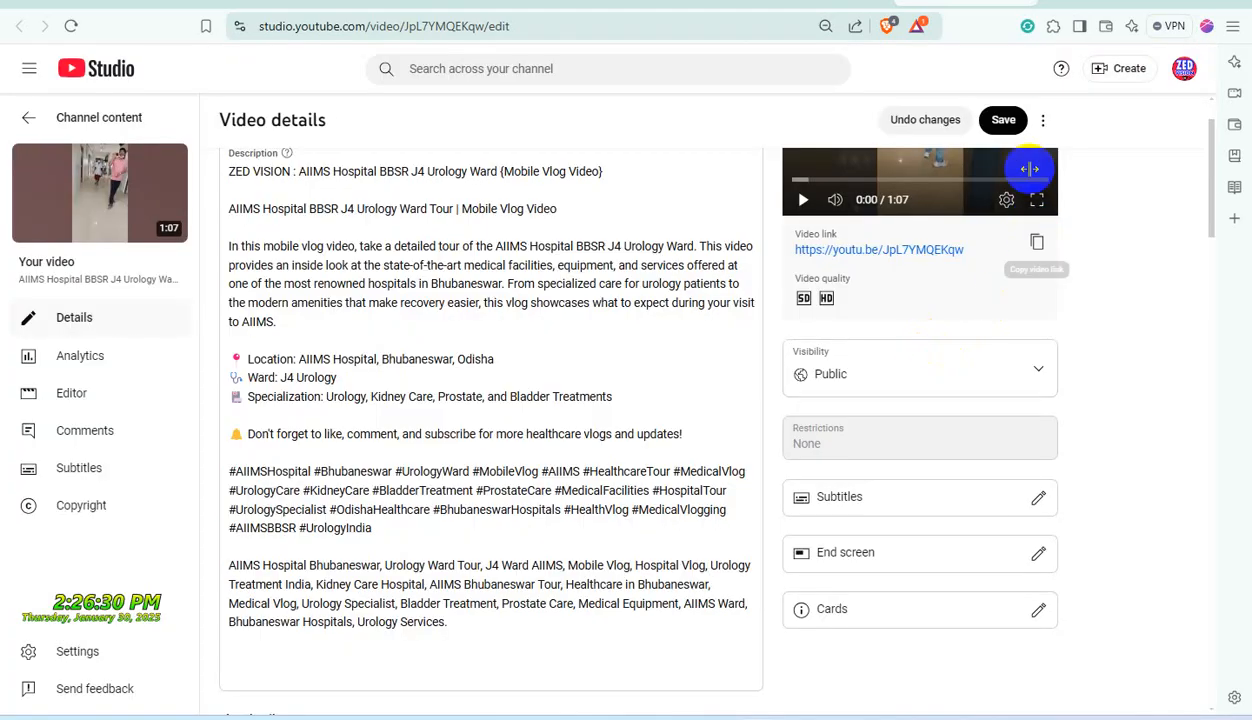
Save the AIIMS video's changes and review its audience, tag and language settings.
left_click(1003, 122)
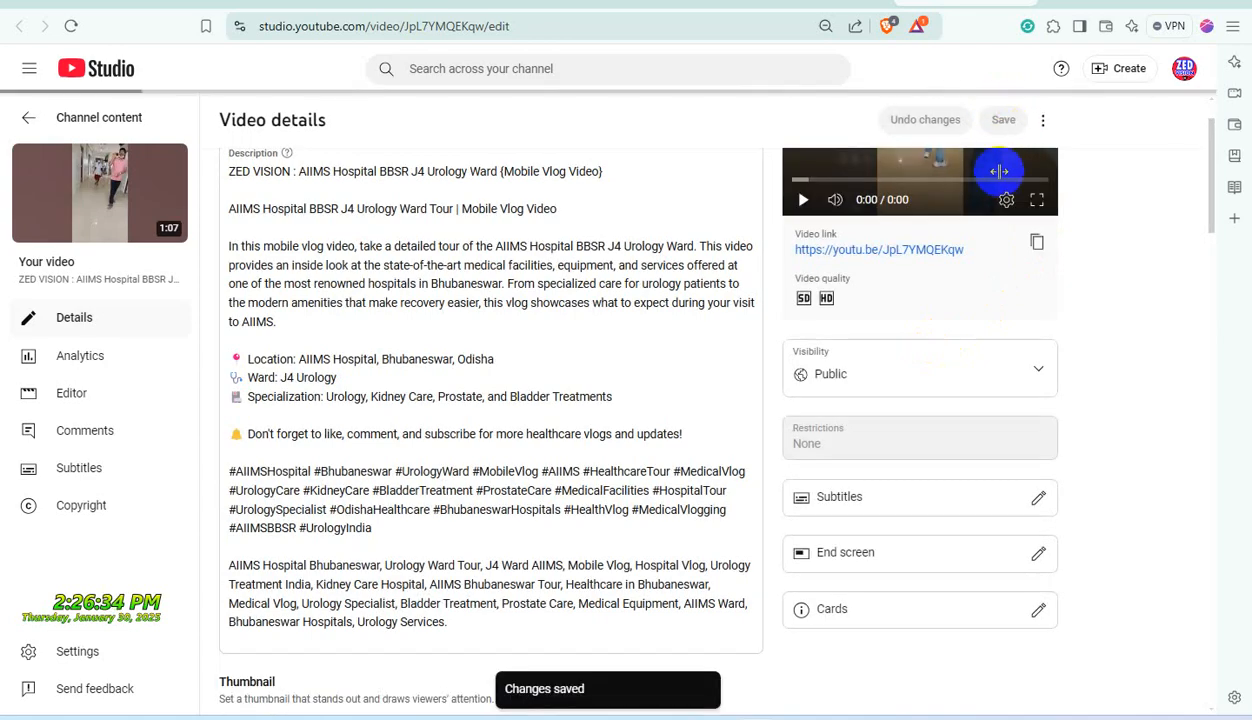
scroll(936, 324, "down", 8)
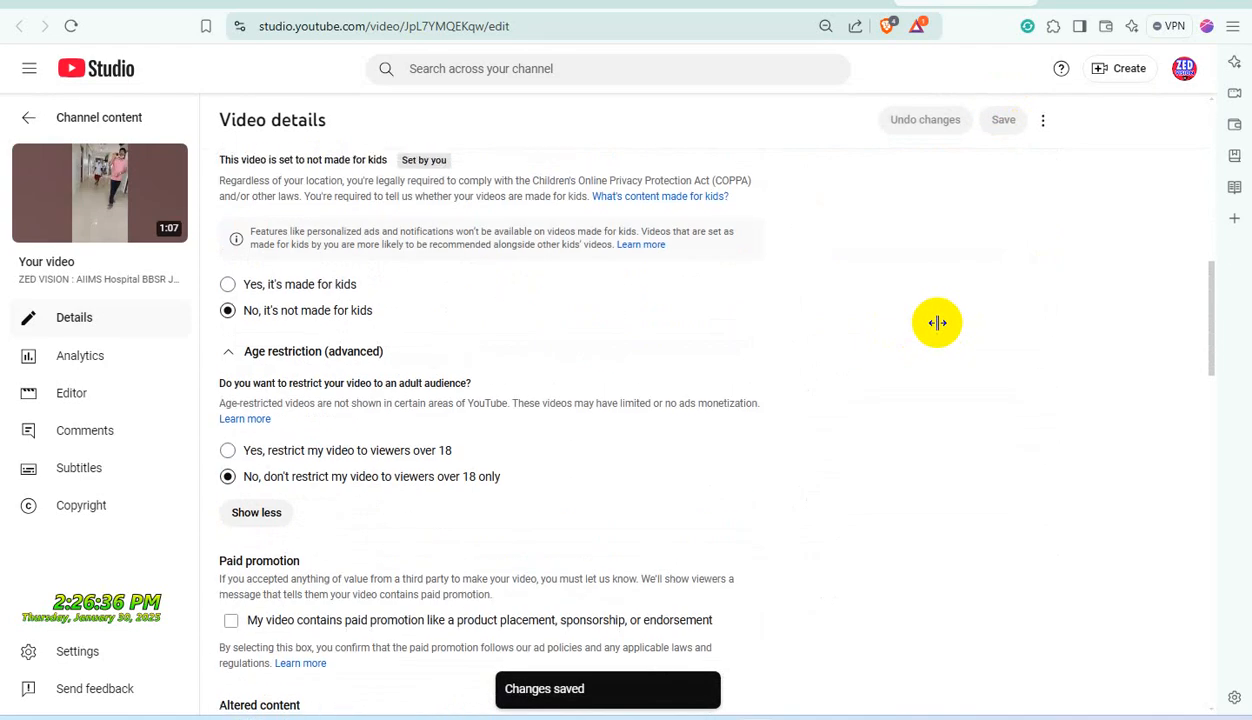
scroll(937, 322, "up", 2)
scroll(937, 322, "down", 12)
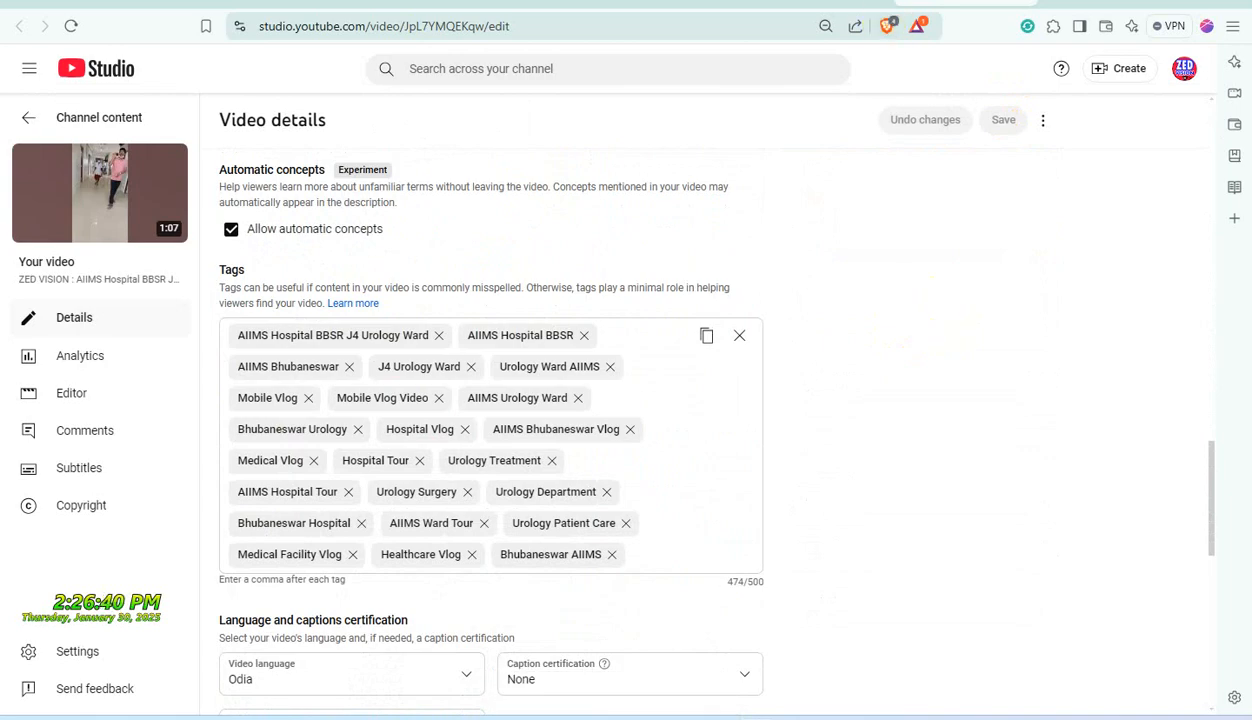
Return to the channel's video list and select the "ZED VISION : হরিনাম সংকীর্ত্তন পালাগানের আসর" video published Jul 13, 2024.
left_click(1021, 2)
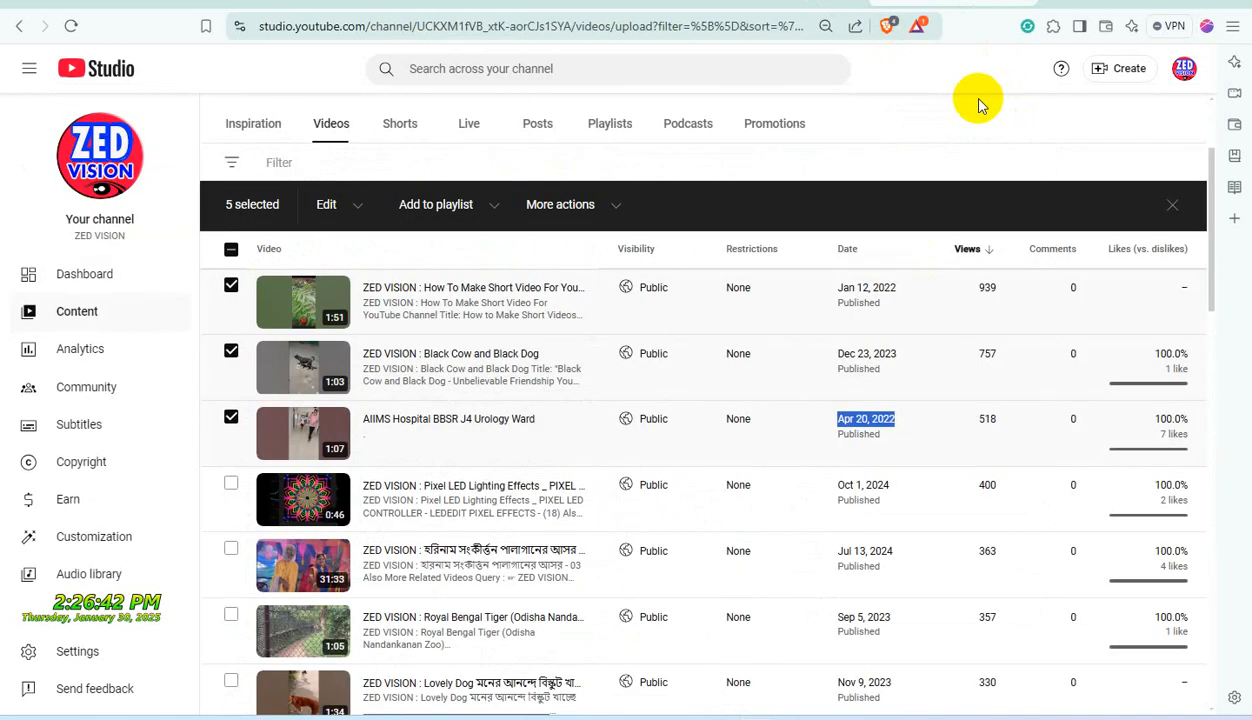
scroll(786, 258, "down", 1)
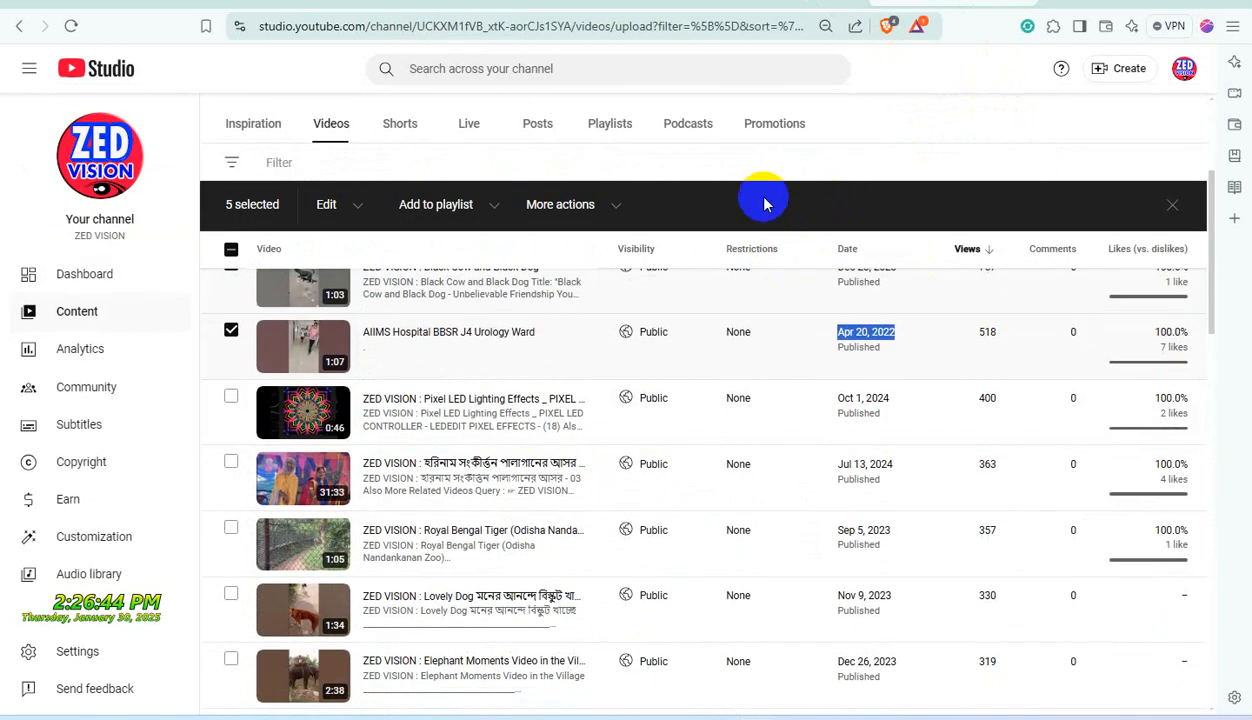
scroll(649, 399, "down", 1)
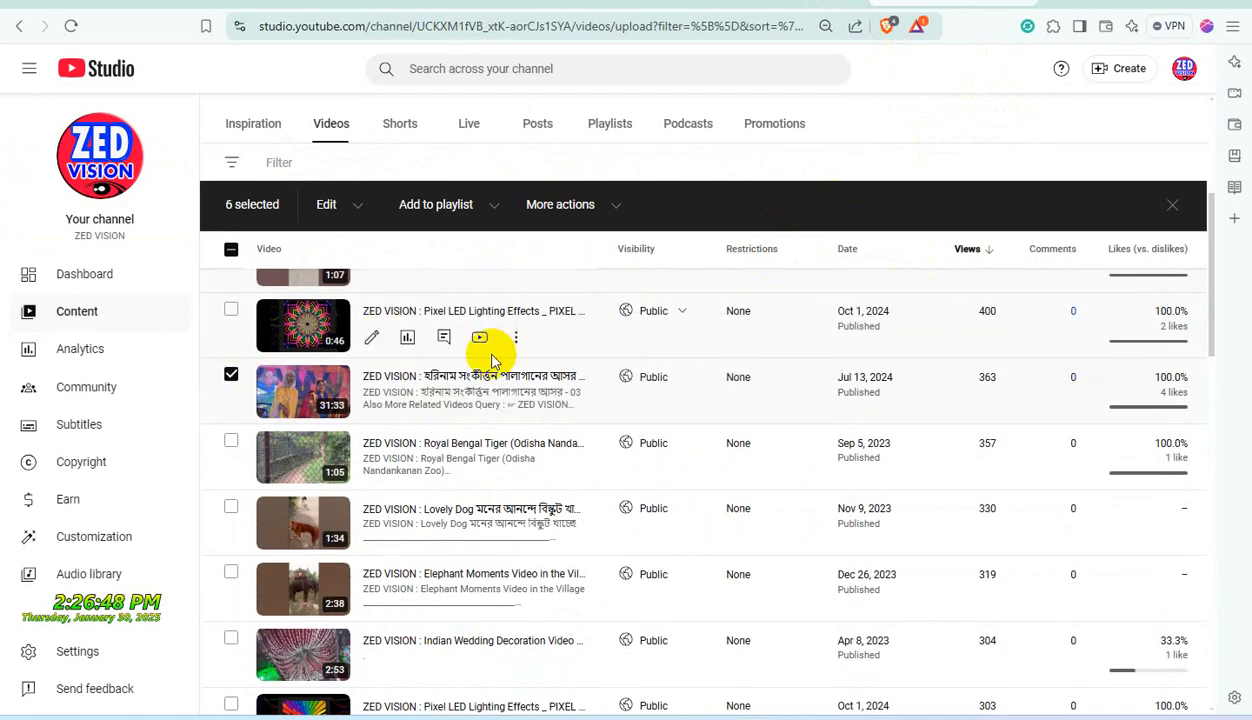
Open the details of the "হরিনাম সংকীর্ত্তন পালাগানের আসর - 03" video and select the title text after "ZED VISION :".
left_click(470, 374)
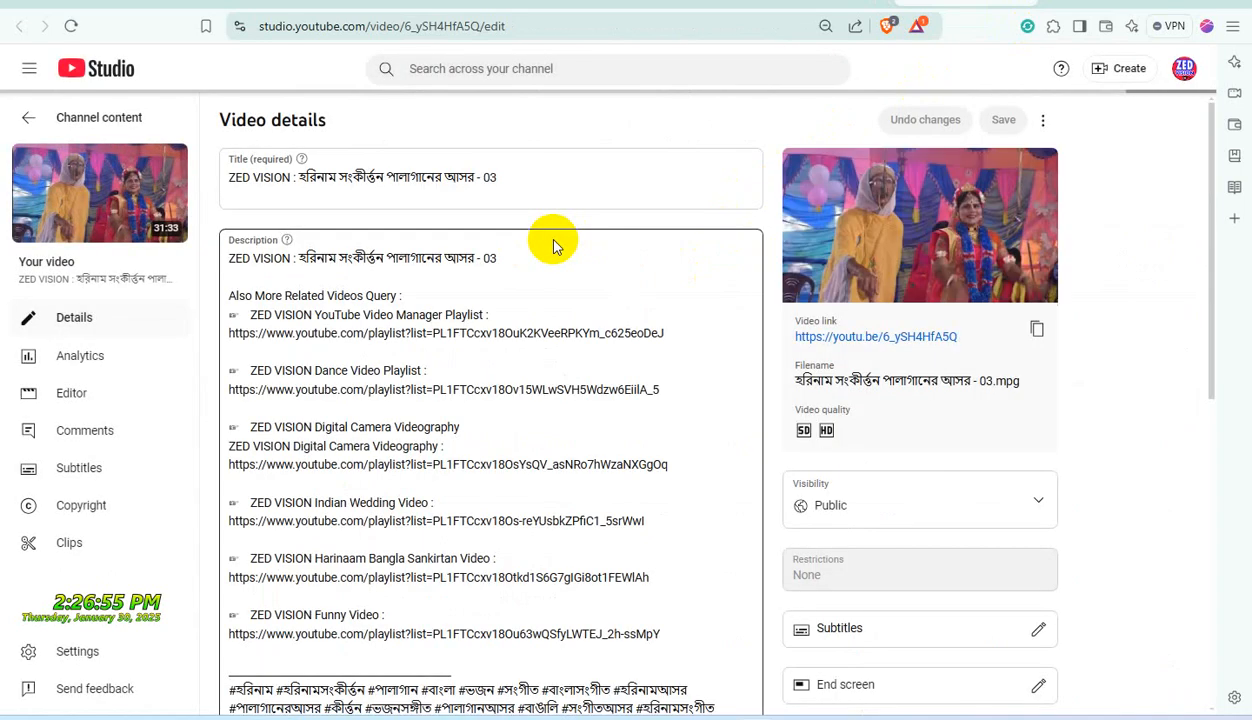
scroll(582, 330, "down", 4)
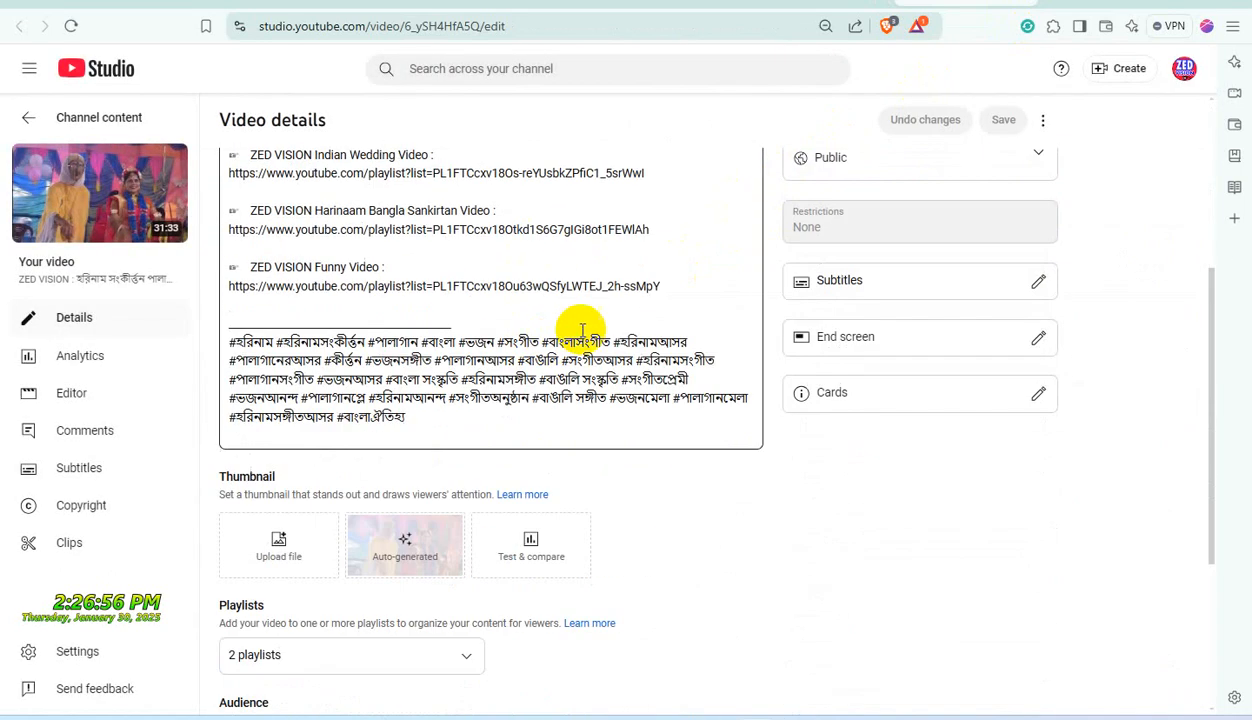
scroll(580, 330, "up", 4)
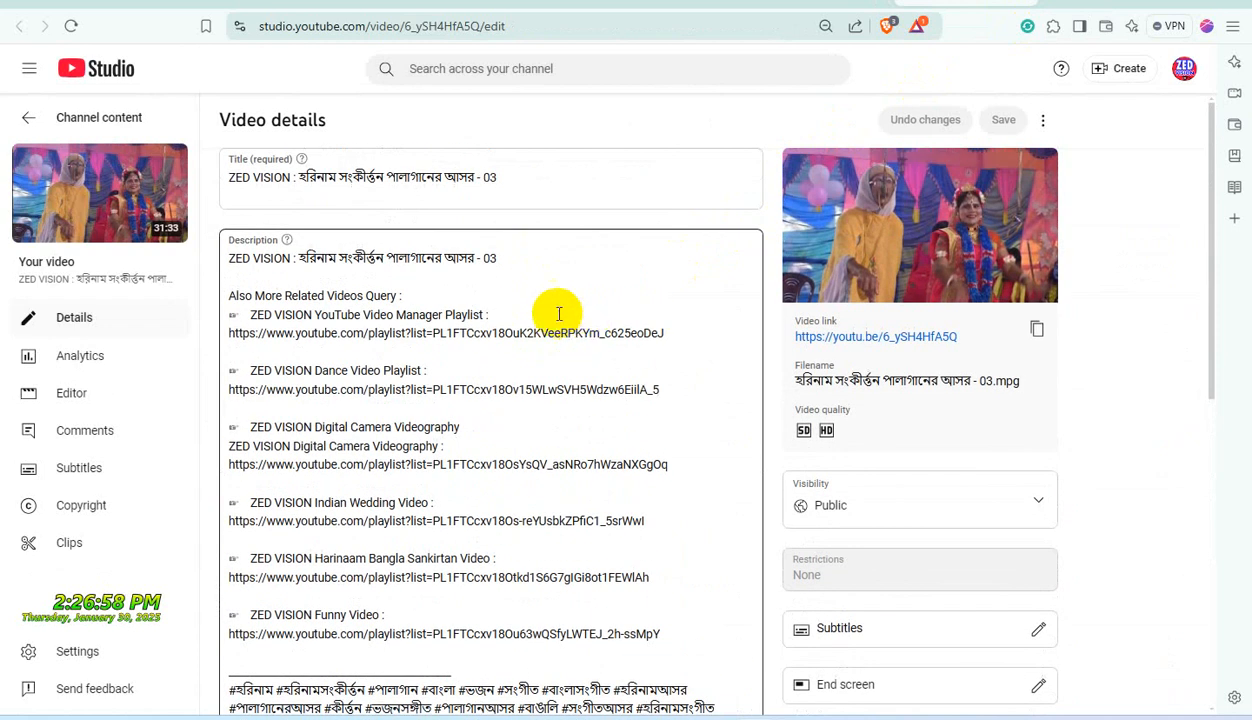
left_click(296, 178)
left_click_drag(300, 180, 558, 174)
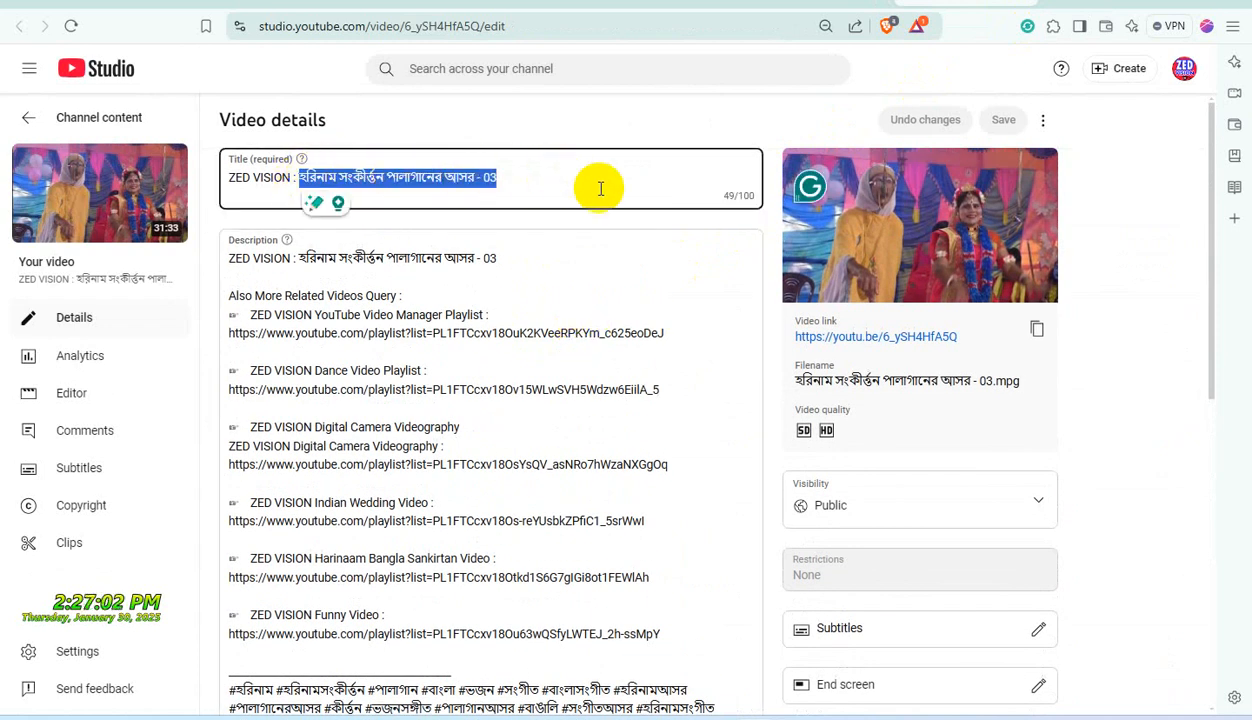
Expand the video's additional settings and review its audience, paid promotion, altered content and tags.
scroll(769, 425, "down", 6)
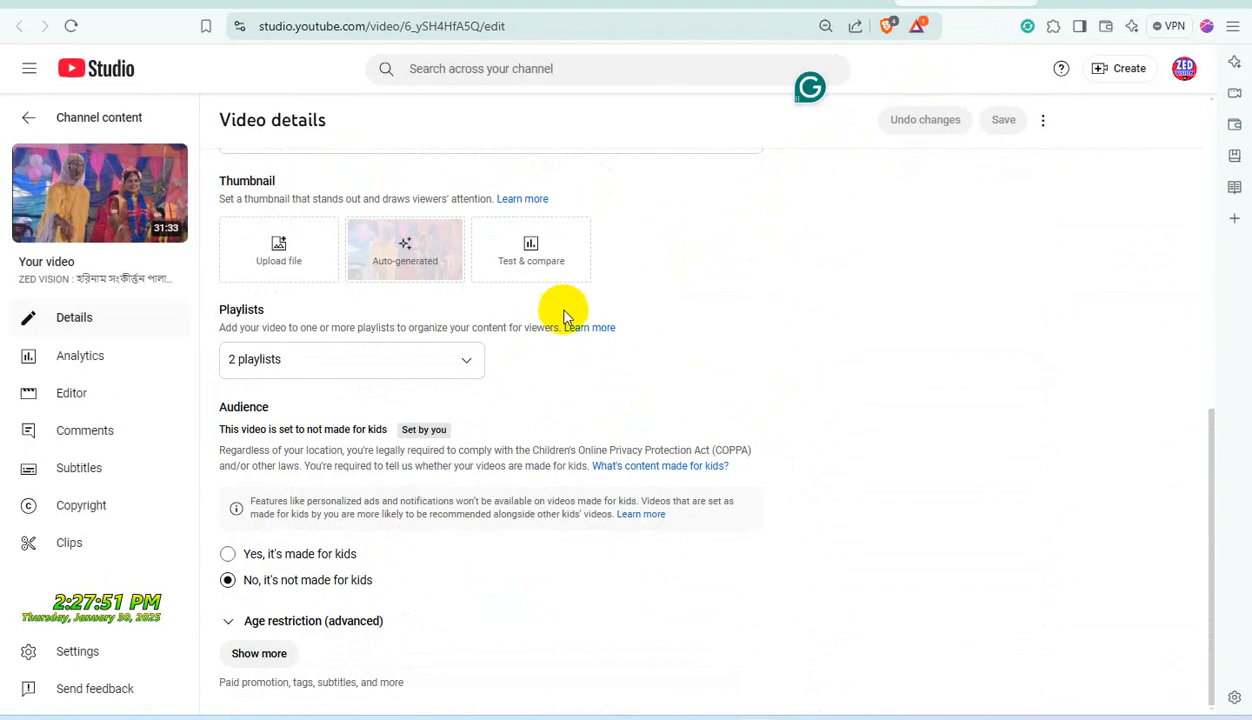
left_click(258, 653)
scroll(590, 510, "down", 8)
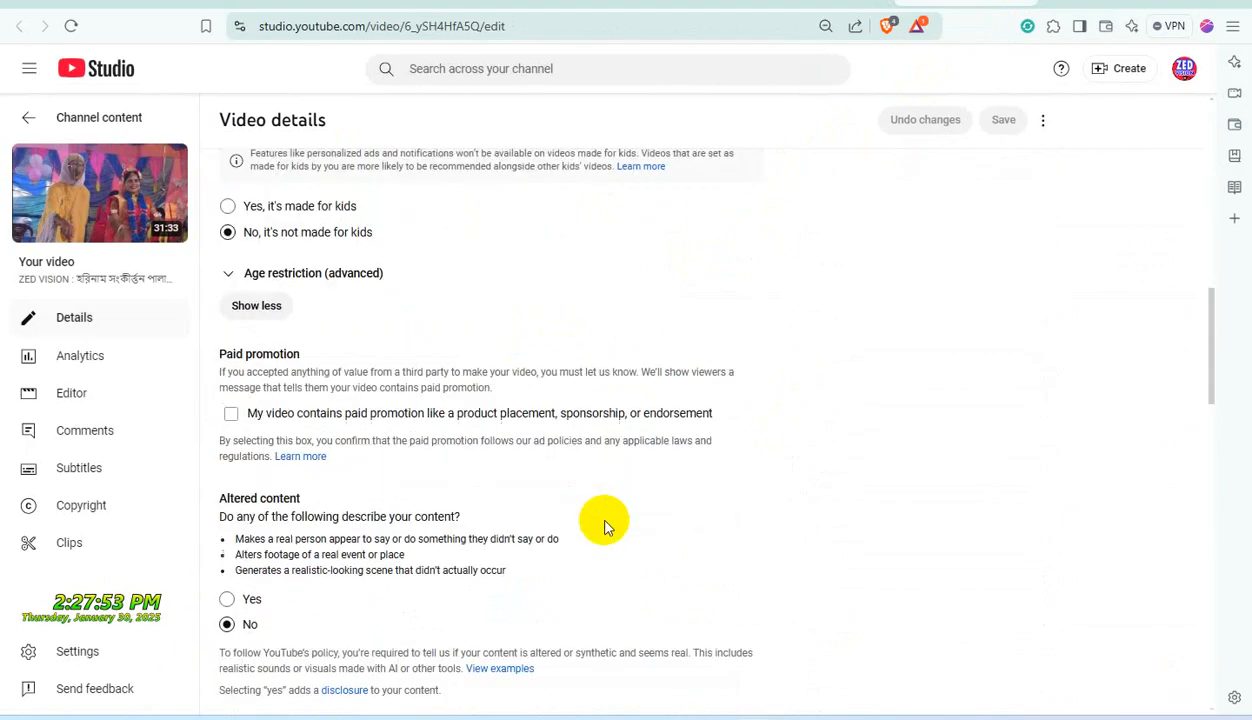
scroll(605, 525, "down", 3)
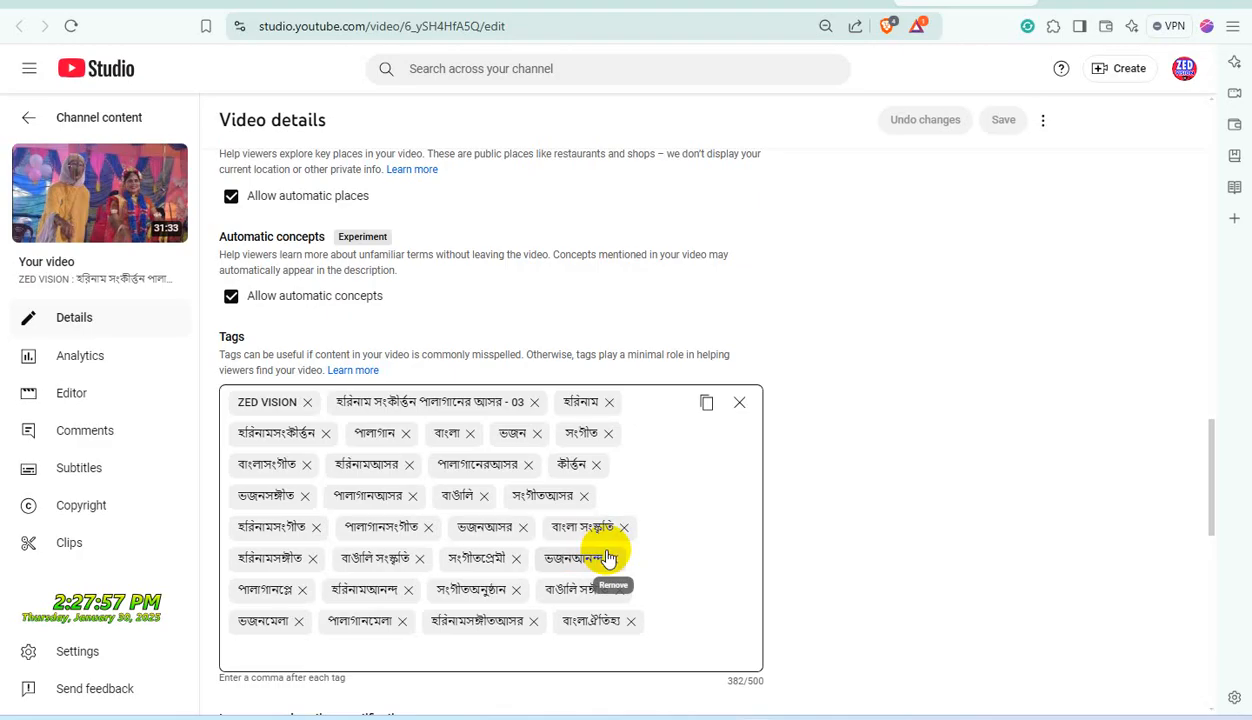
scroll(608, 557, "up", 15)
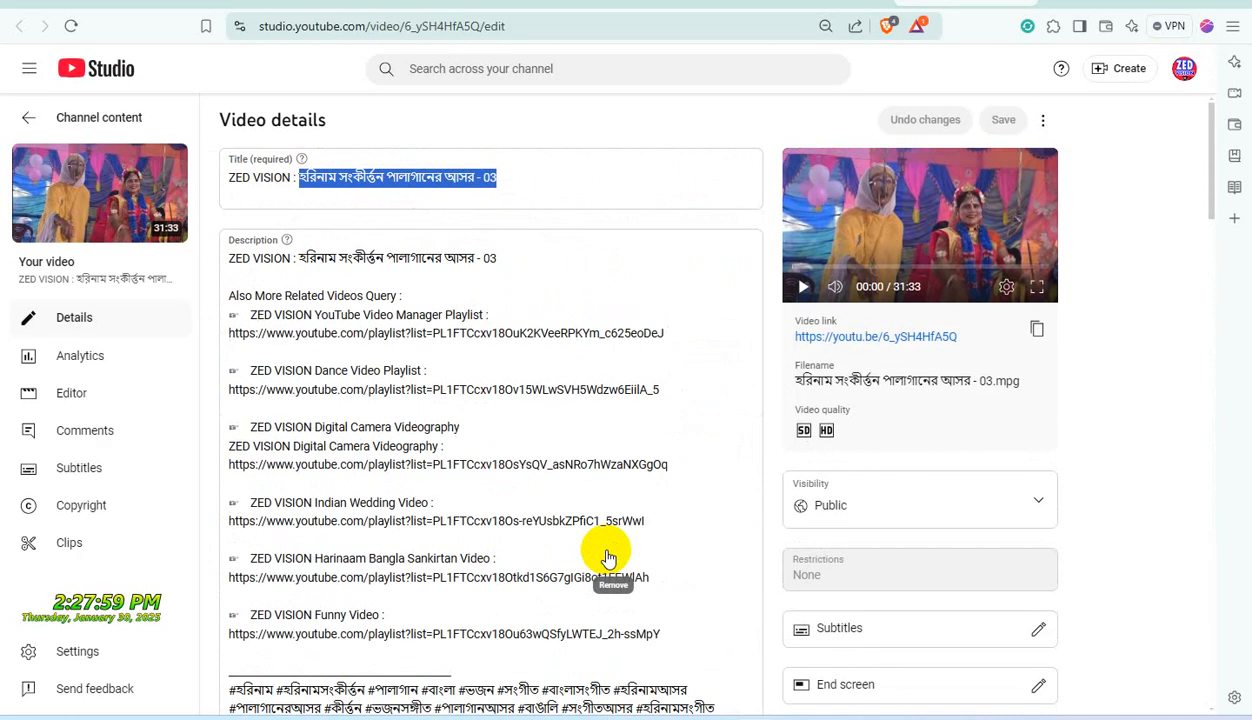
scroll(608, 557, "down", 3)
scroll(608, 557, "up", 3)
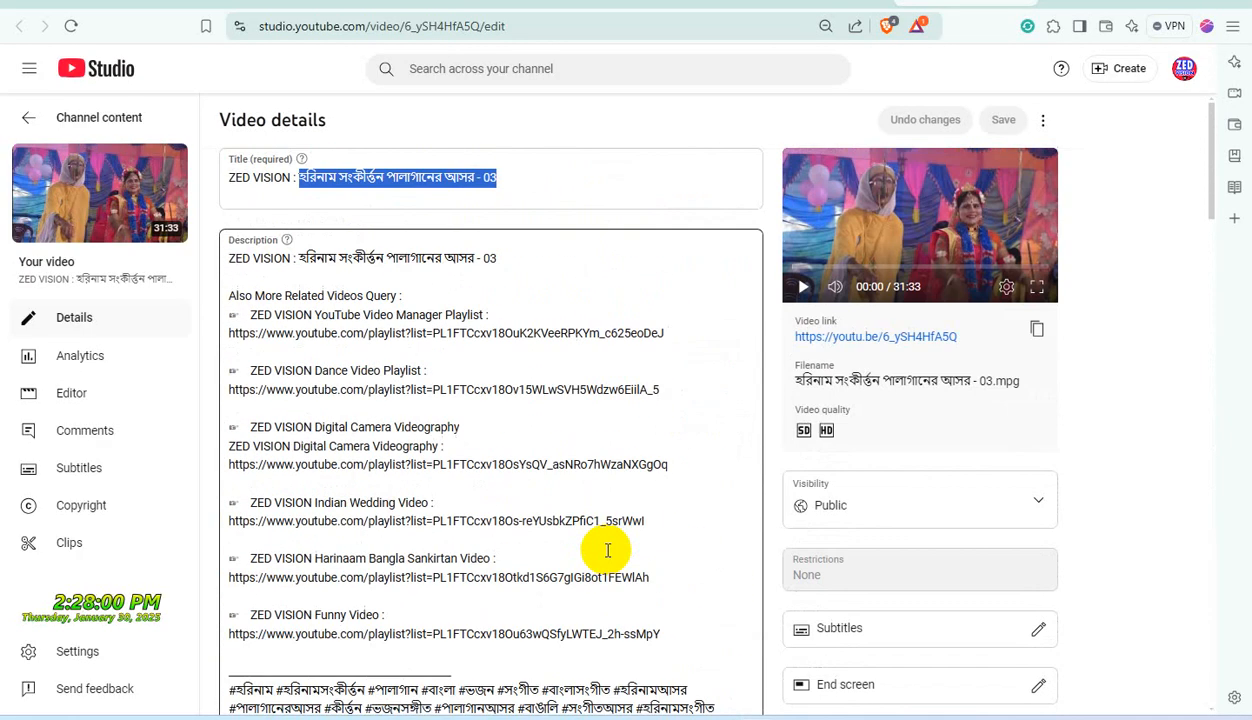
Add a paragraph below the description's first line and paste the Bengali keyword list, beginning with "~ হরিনাম সংকীর্ত্তন".
left_click(538, 258)
key("Return")
key("Return")
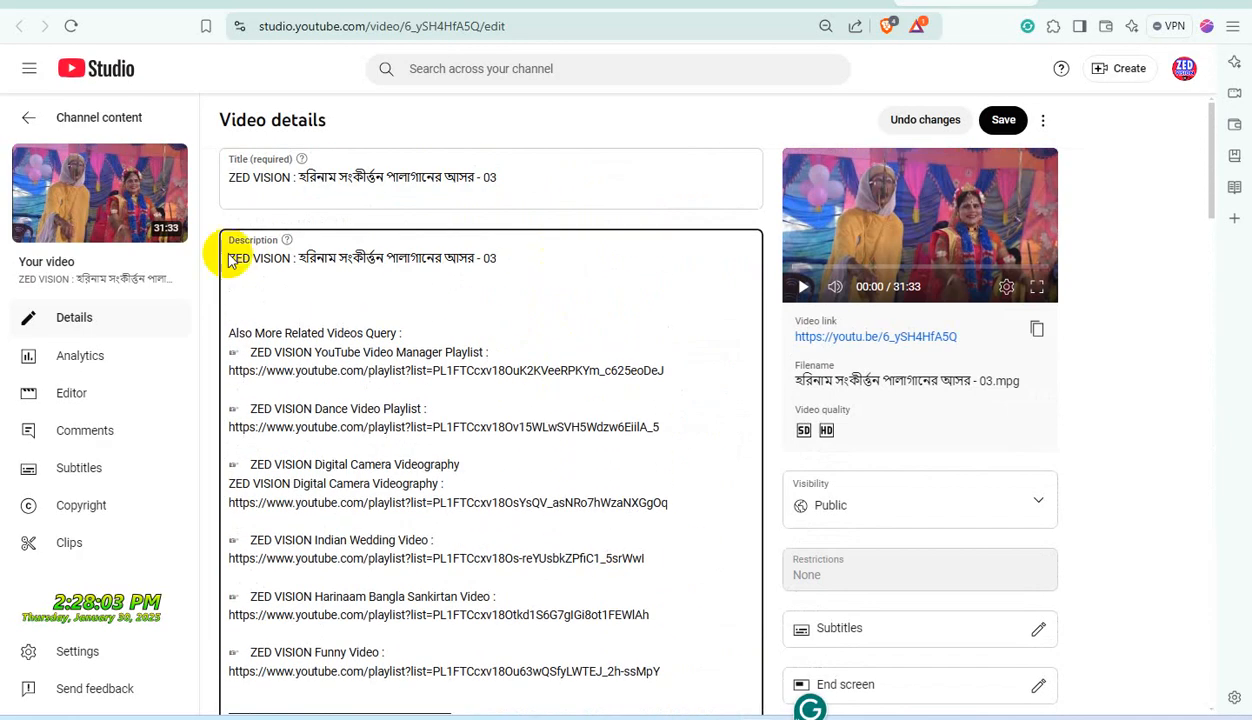
type("হরিনাম সংকীর্তন, পালাগানের আসর, হরিনাম, সংকীর্তন, পালাগান, আসর, বাঙালি ধর্মীয় গান, ভক্তিমূলক গান, শ্রীরাম, কৃষ্ণ, সংগীত, বাংলা গান, ধর্মীয় সঙ্গীত, ভক্তি সংগীত, হরি, মন্ত্র উচ্চারণ, সঙ্গীত আসর, হরিনাম সংকীর্তন 03, বাংলা ধর্মীয় অনুষ্ঠান, হরি নাম, পদ্মাবতী, দেবী মাতার গান")
key("BackSpace")
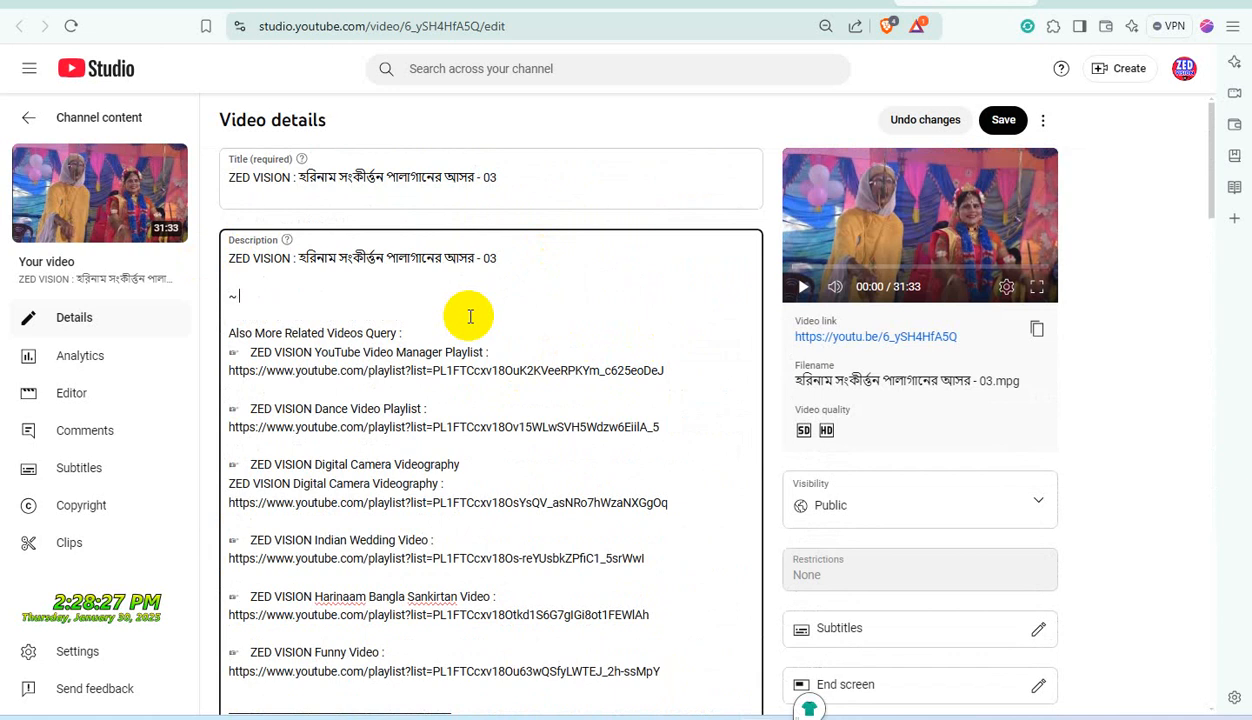
key("ctrl+v")
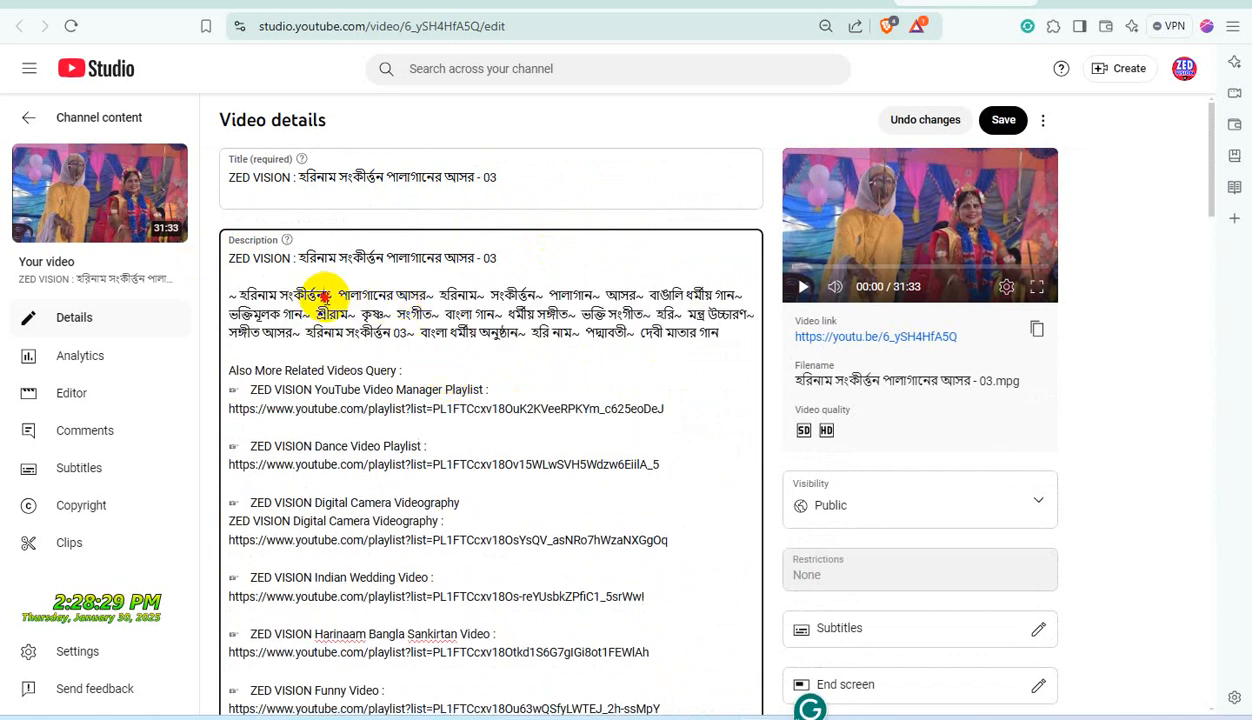
Break the pasted keyword list so each keyword stands on its own line with a leading "~", down to "~ দেবী মাতার গান".
key("Return")
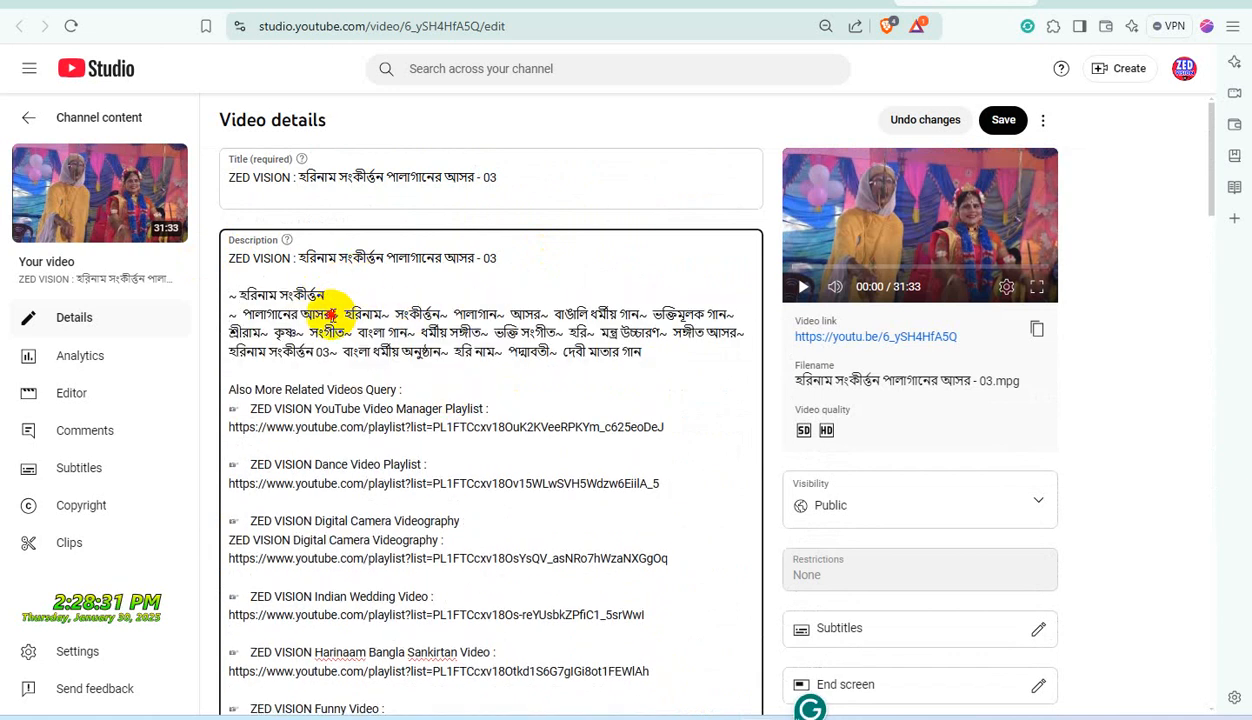
key("Return")
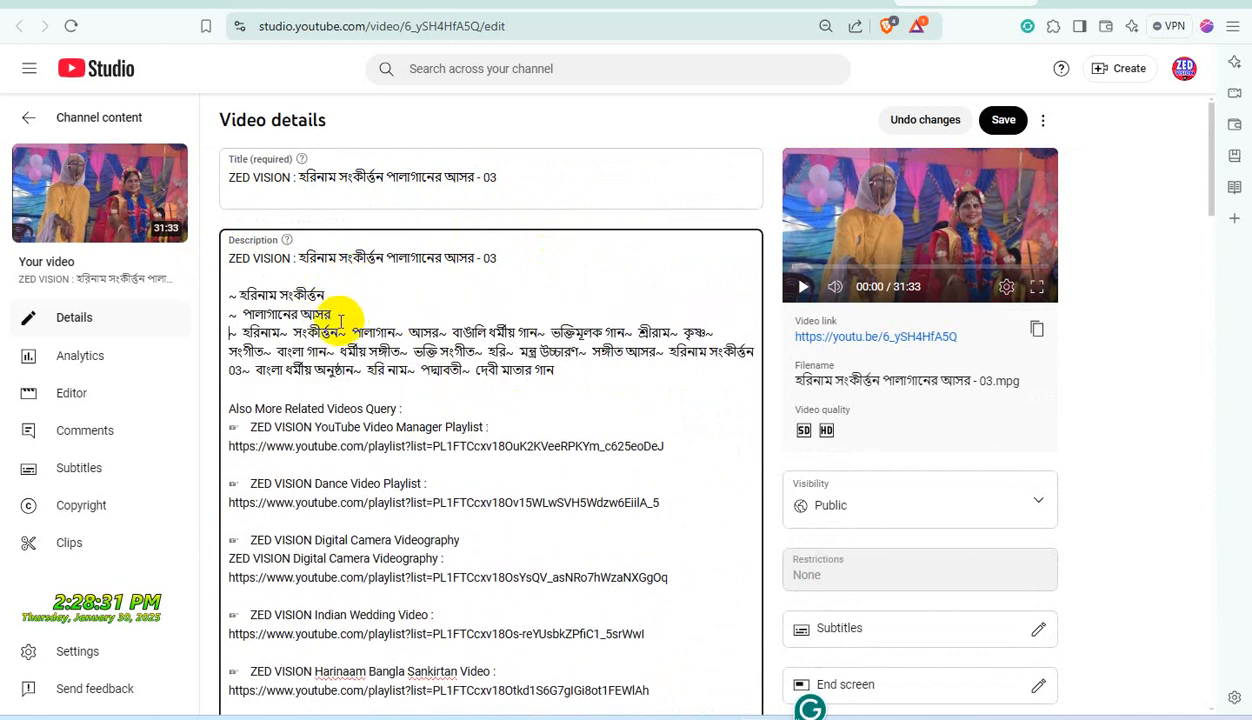
left_click(286, 333)
key("Return")
left_click(287, 352)
key("Return")
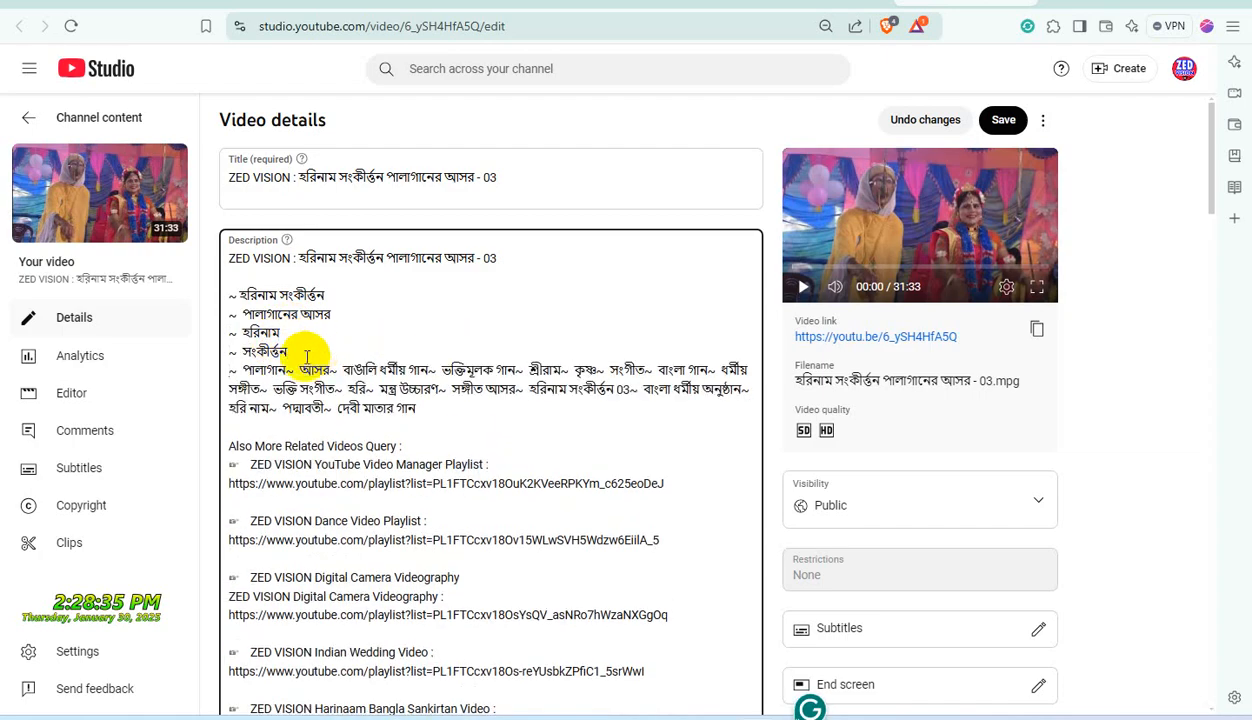
left_click(288, 370)
key("Return")
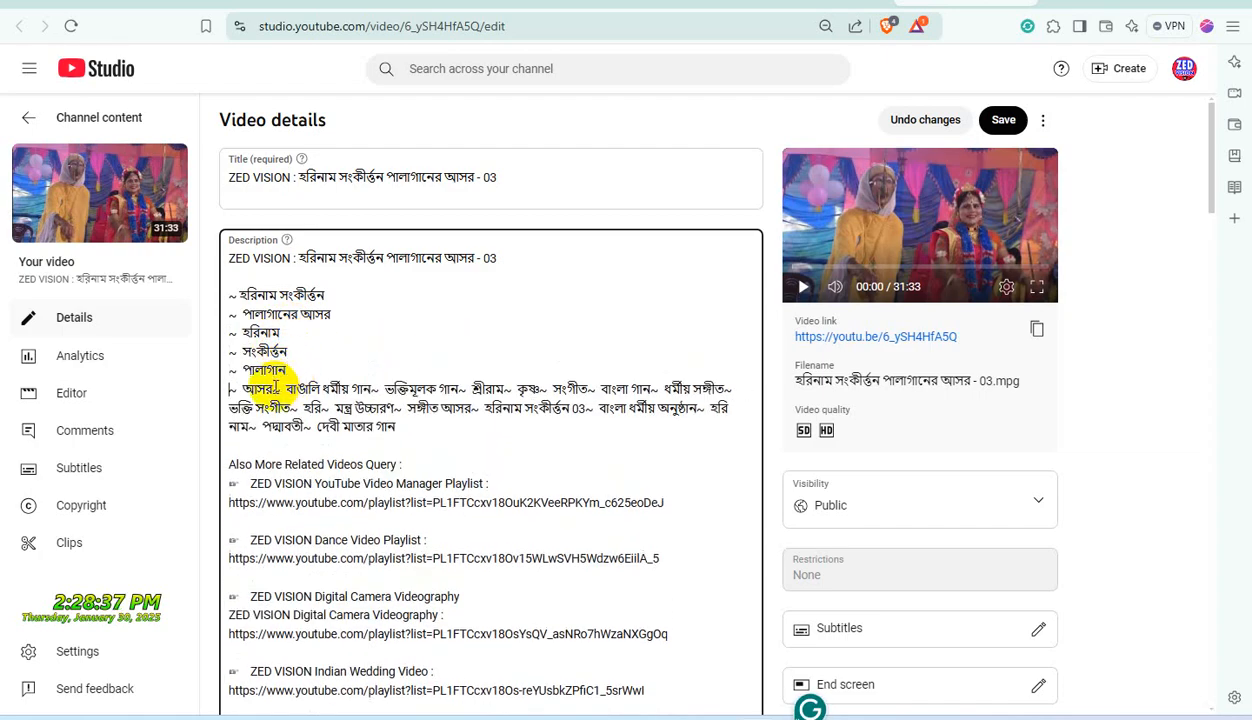
left_click(276, 389)
key("Return")
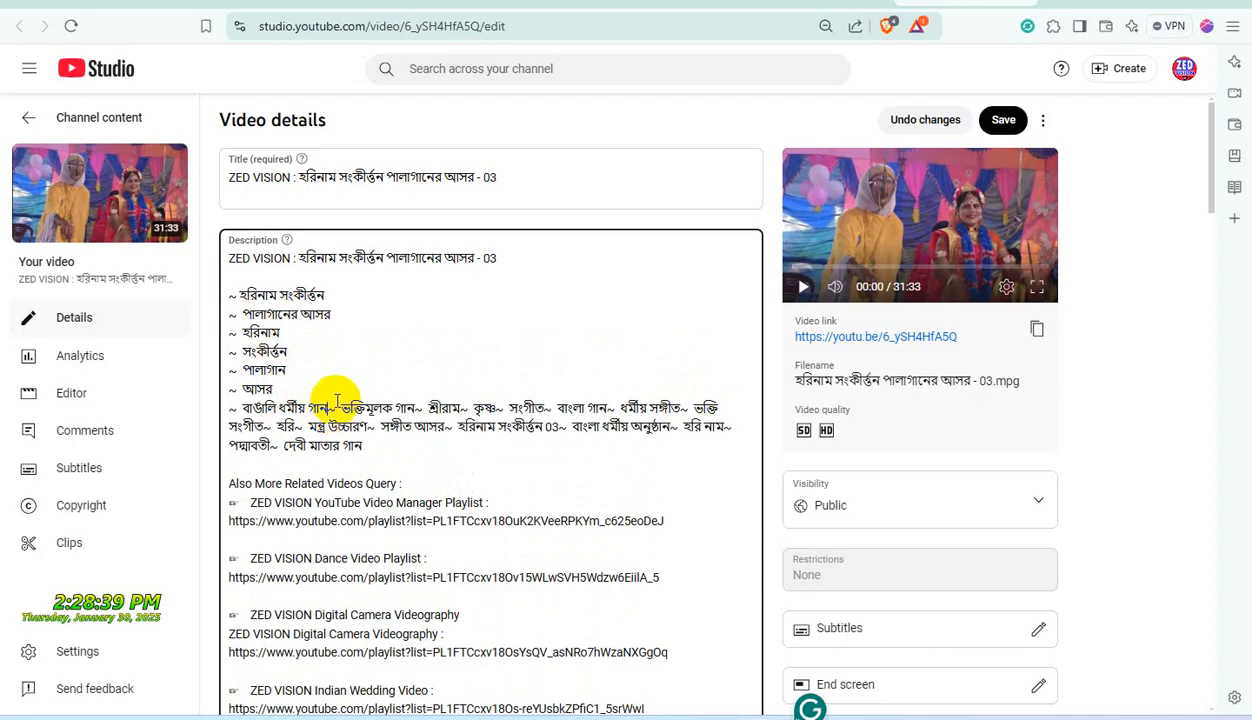
left_click(331, 408)
key("Return")
left_click(322, 427)
key("Return")
scroll(330, 396, "down", 1)
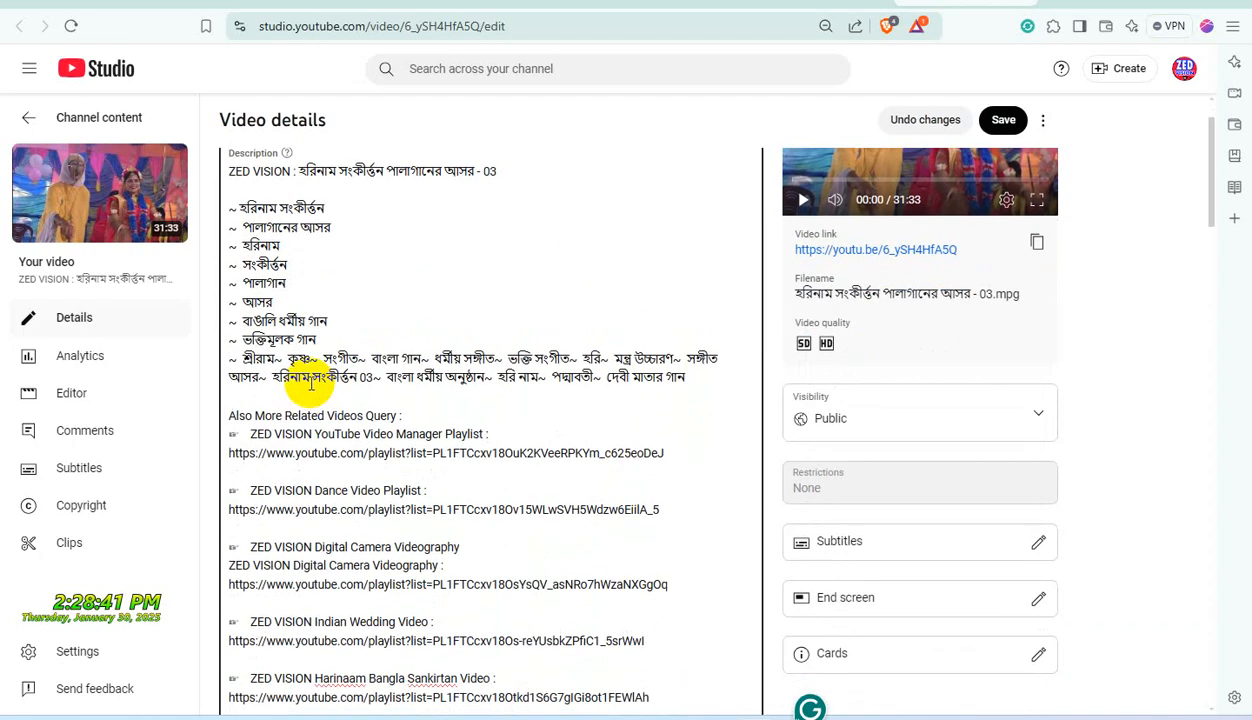
left_click(281, 358)
key("Return")
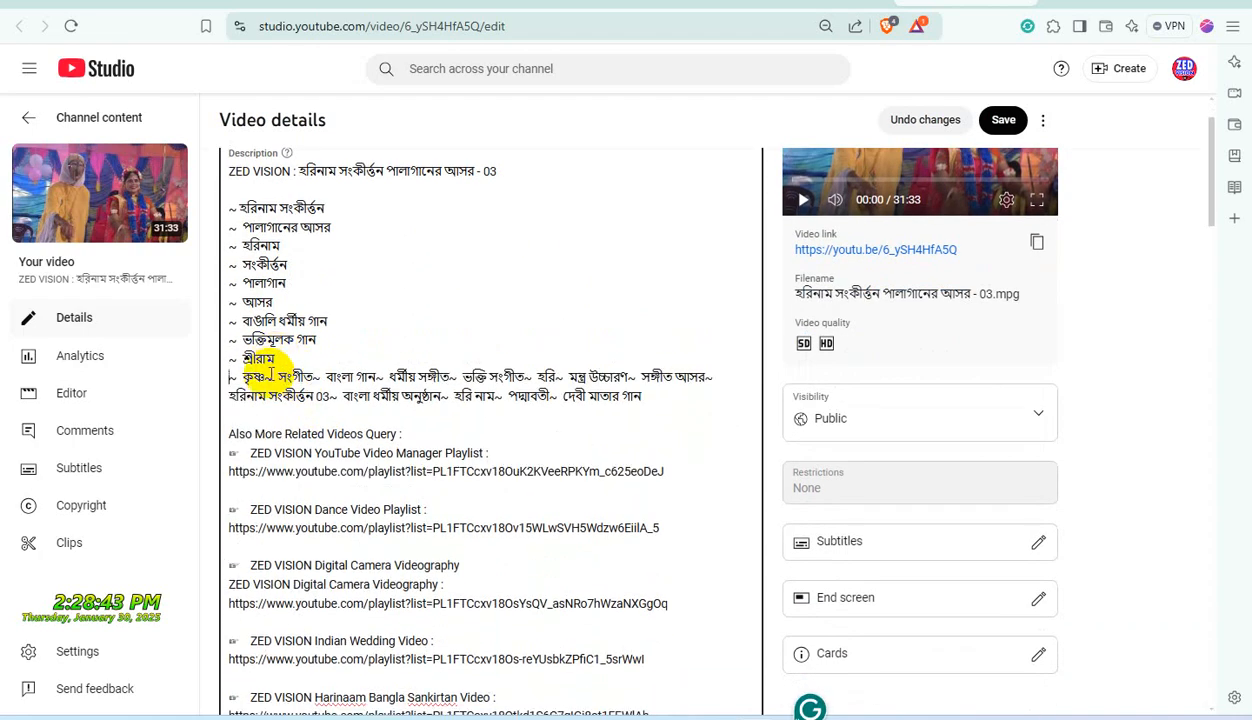
left_click(269, 377)
key("Return")
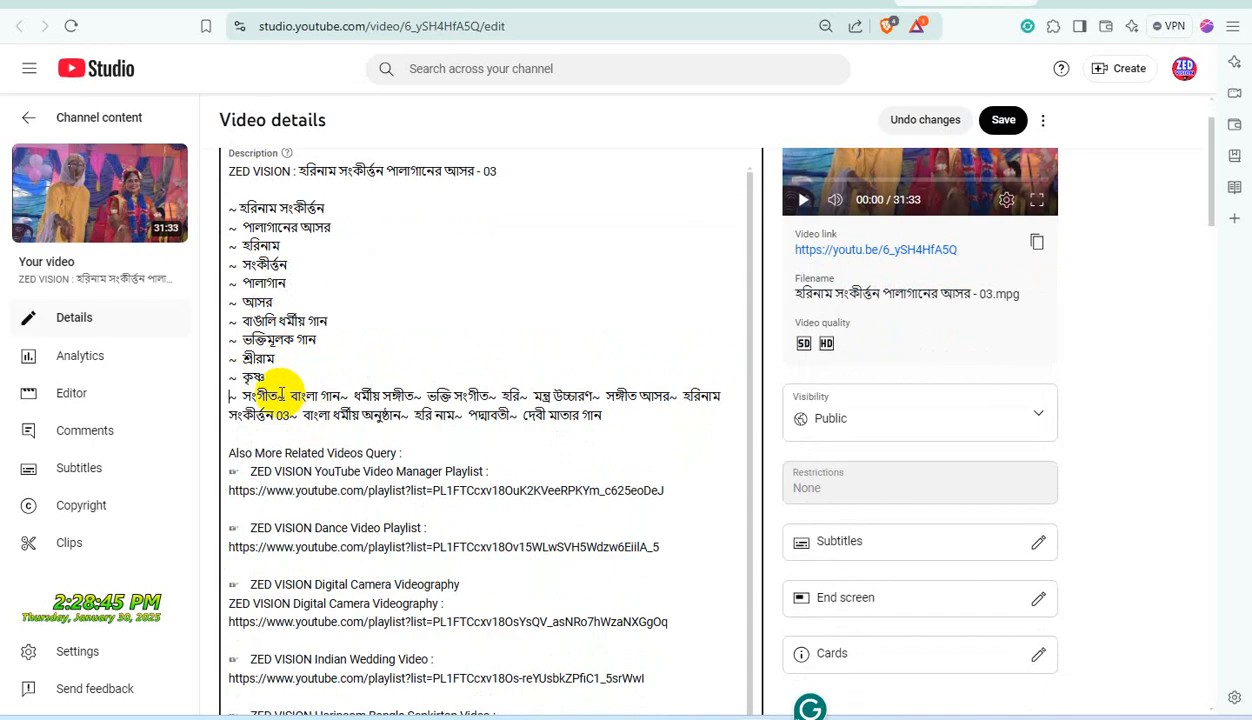
key("Return")
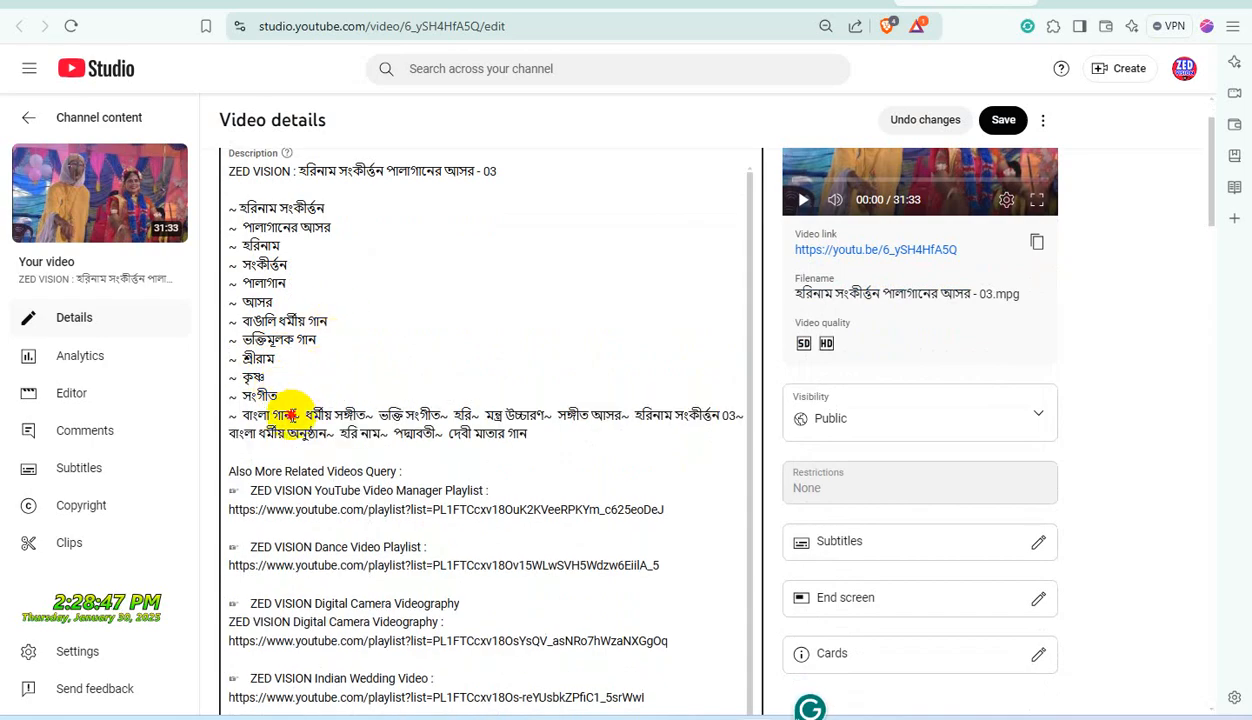
left_click(290, 414)
key("Return")
left_click(307, 433)
key("Return")
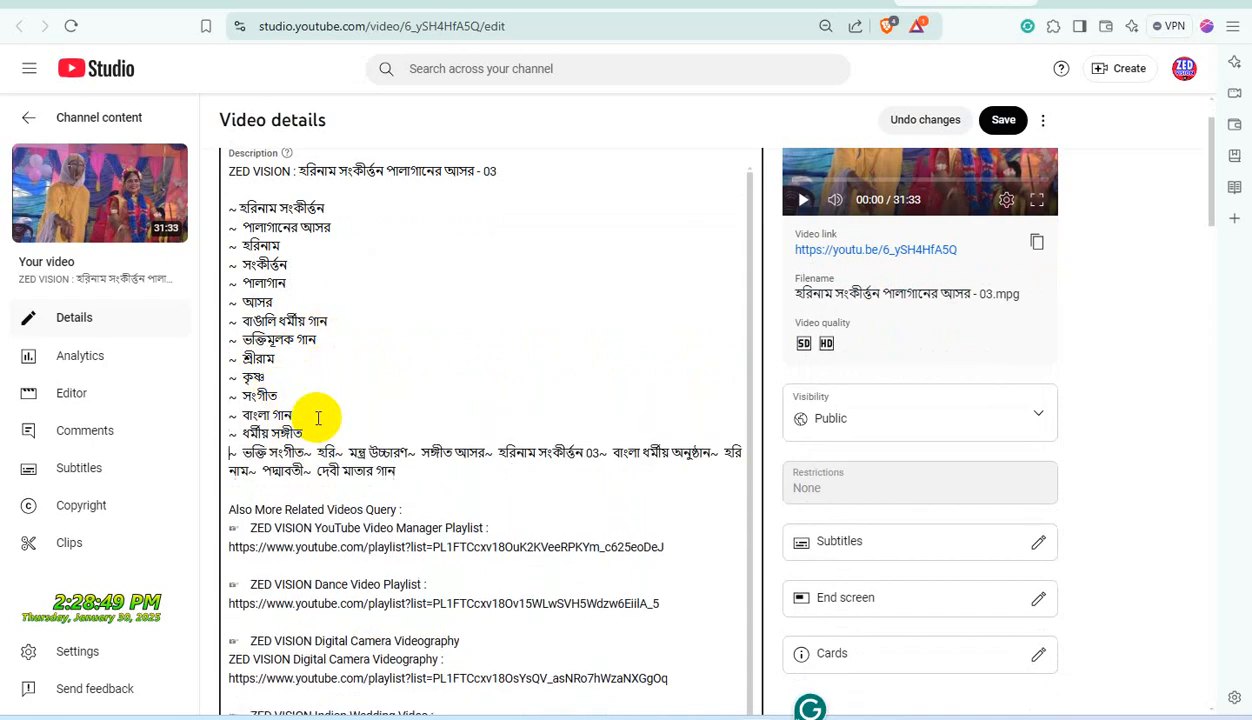
left_click(306, 451)
key("Return")
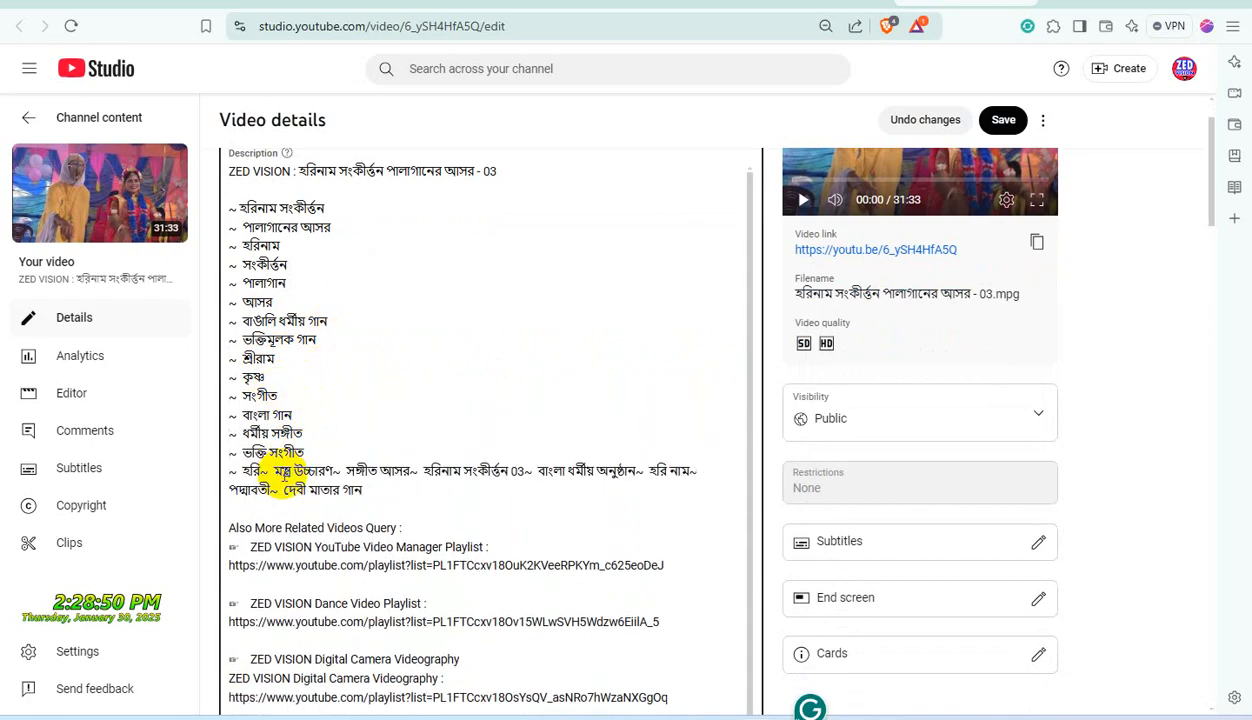
left_click(261, 470)
key("Return")
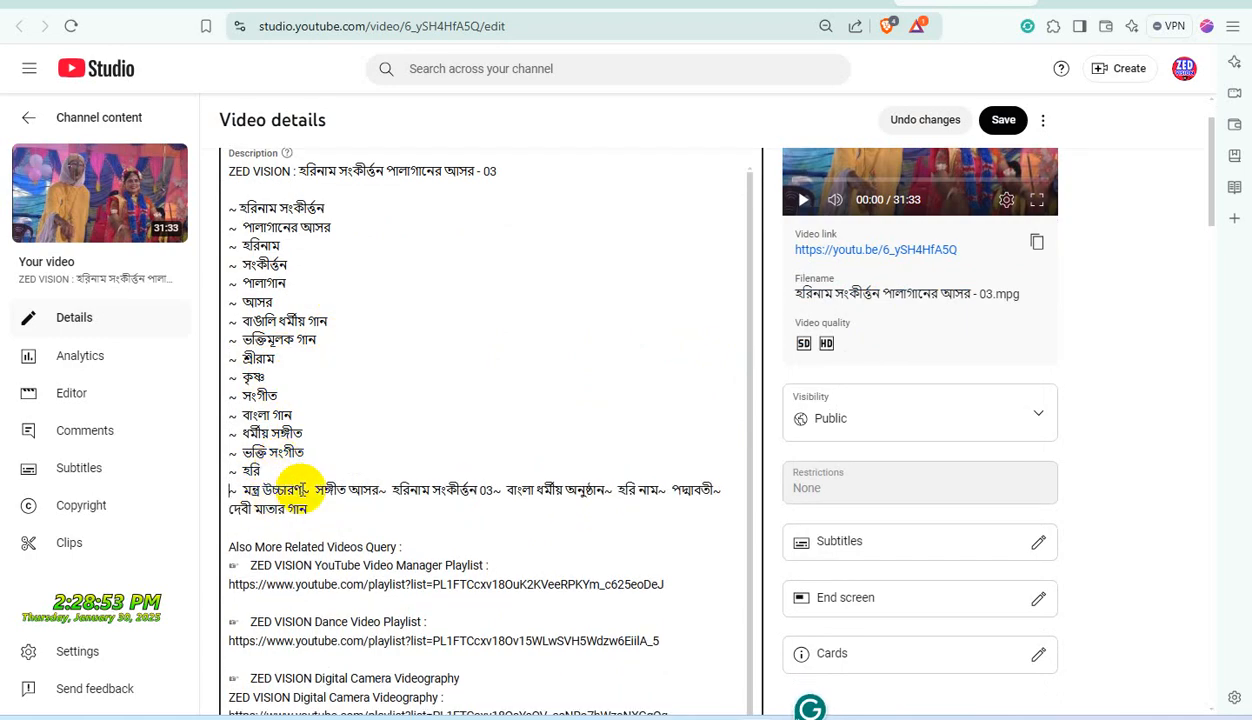
left_click(302, 490)
key("Return")
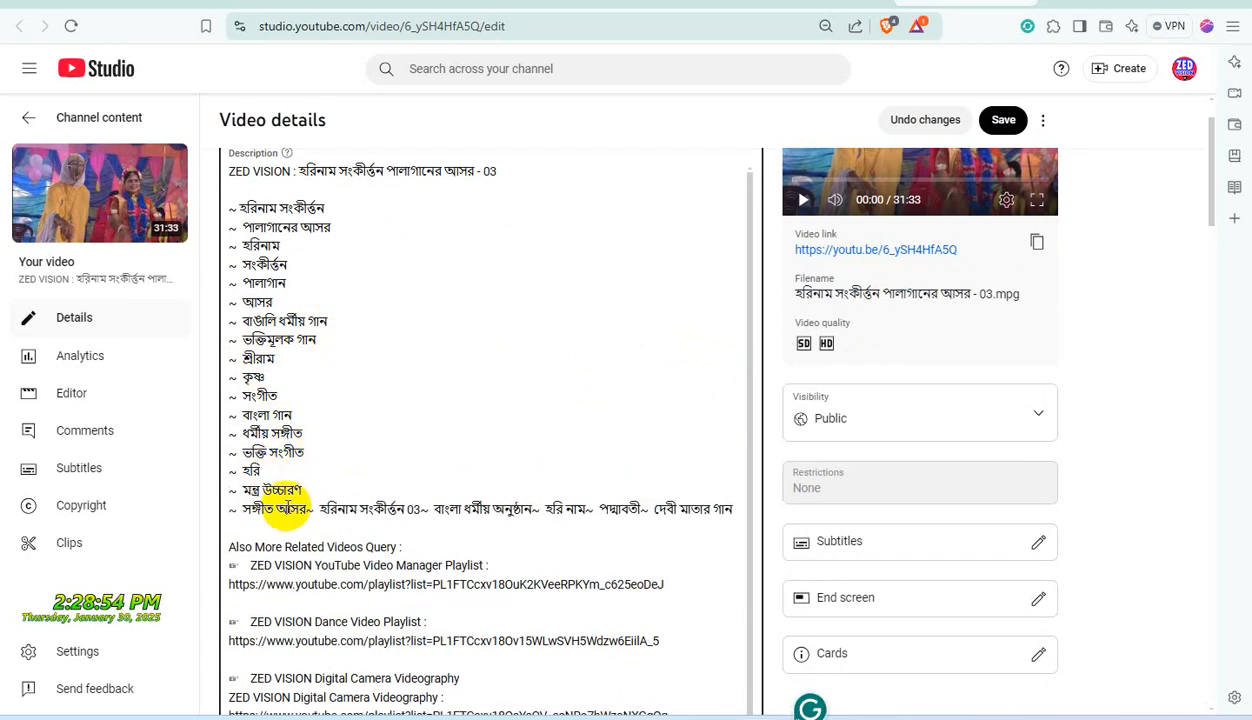
left_click(308, 510)
key("Return")
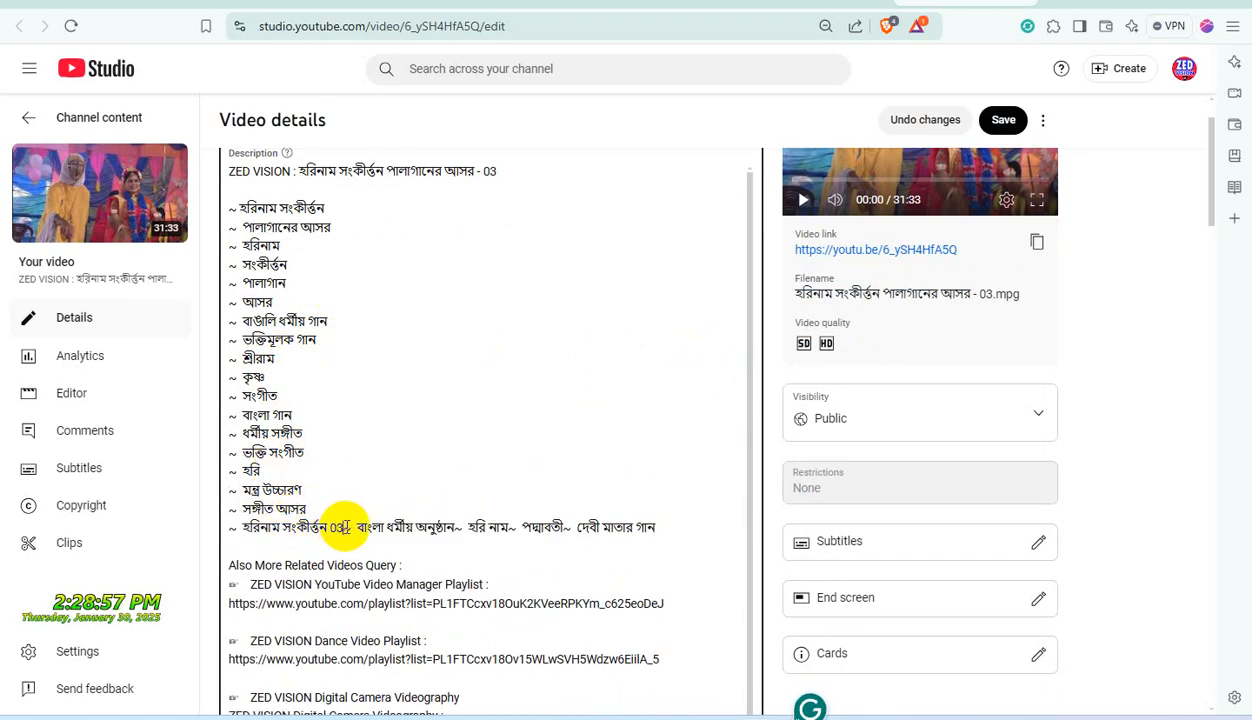
left_click(343, 527)
key("Return")
left_click(338, 546)
key("Return")
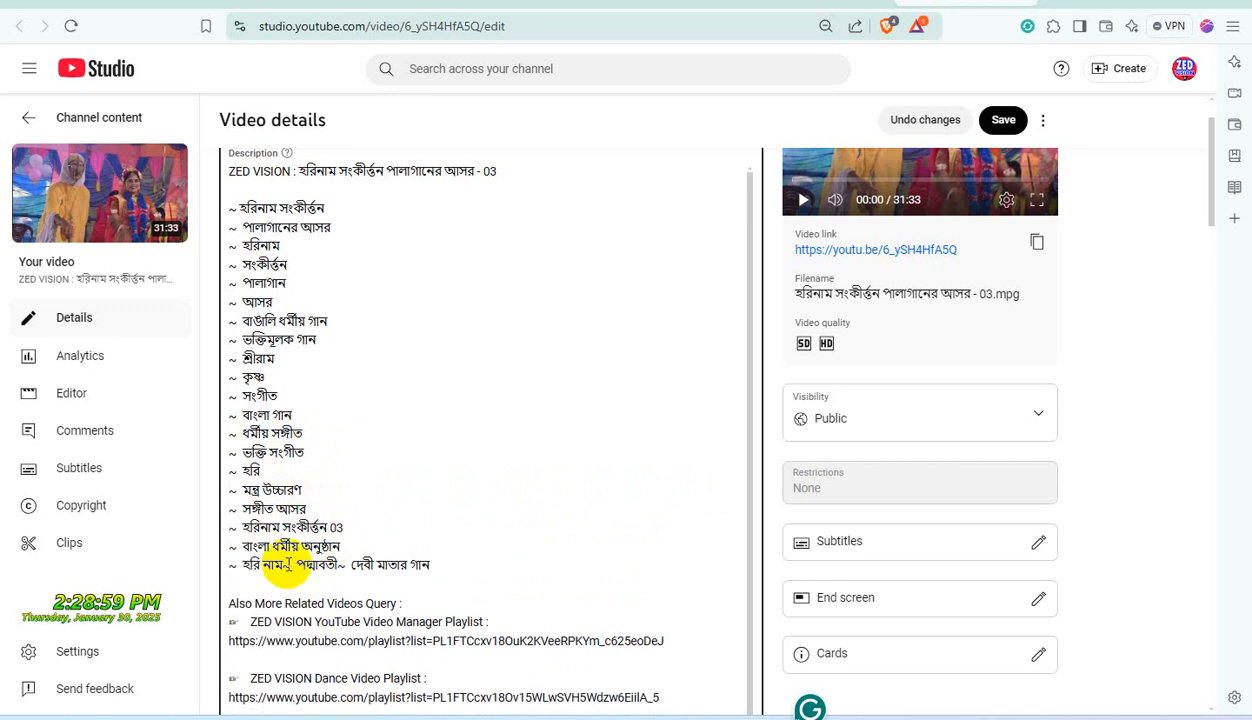
left_click(284, 565)
key("Return")
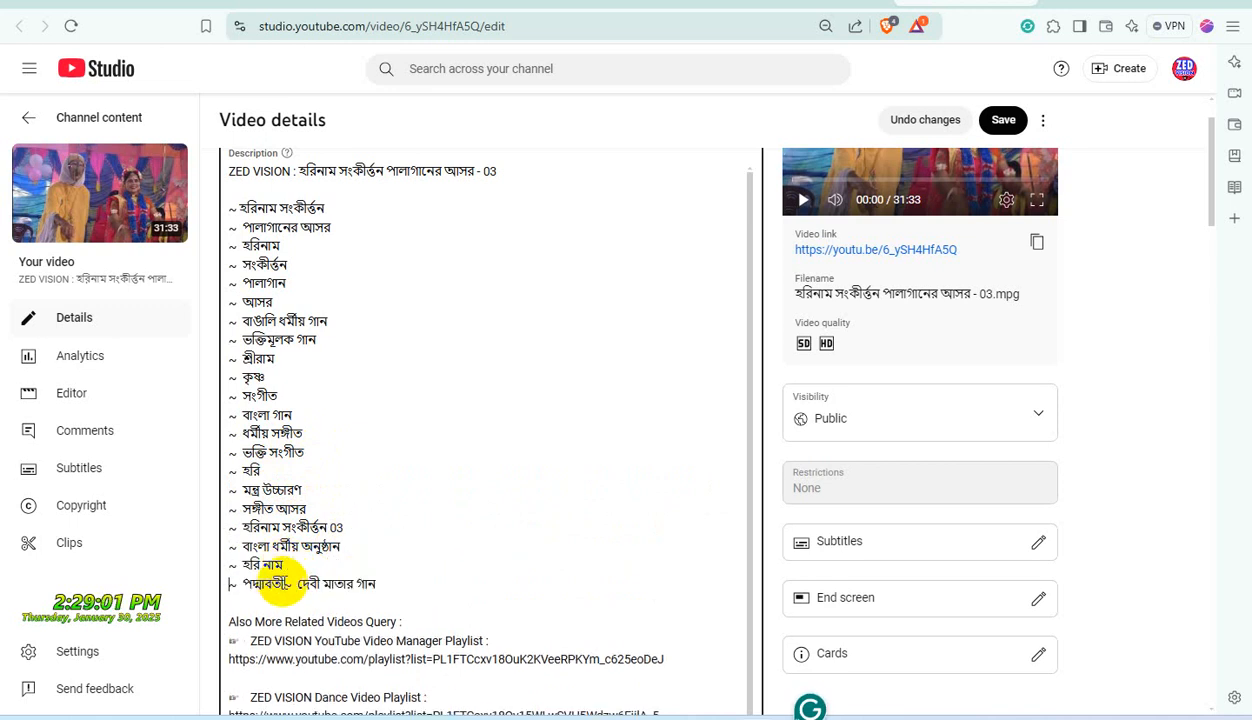
left_click(284, 583)
key("Return")
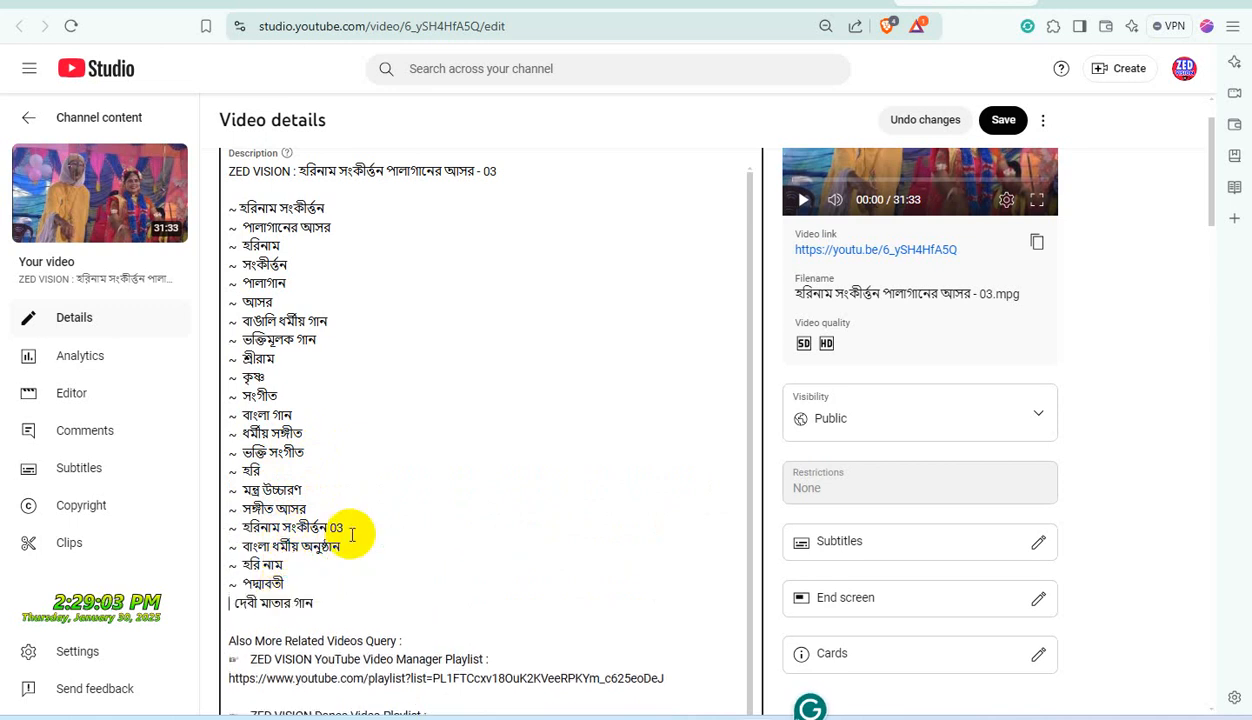
type("~")
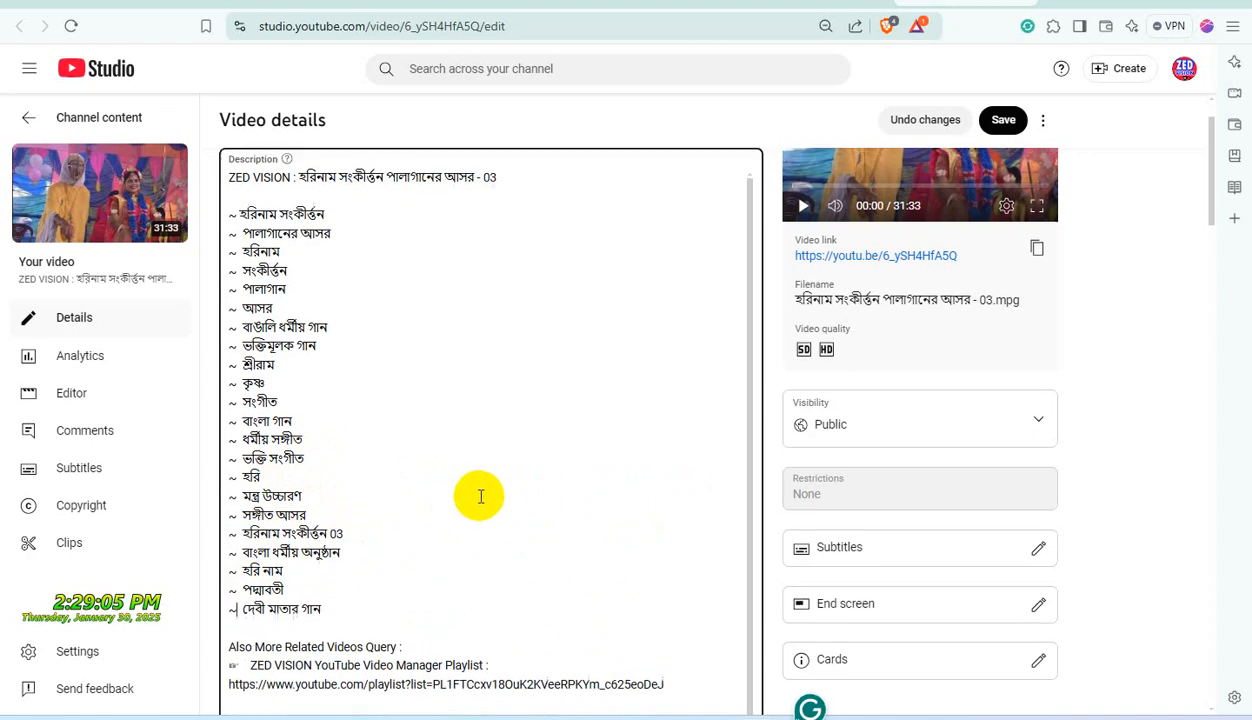
Paste the English devotional music description with "Tags & Keywords" and "Subscribe & Stay Updated" sections between the description's first line and the keyword list.
scroll(480, 497, "up", 1)
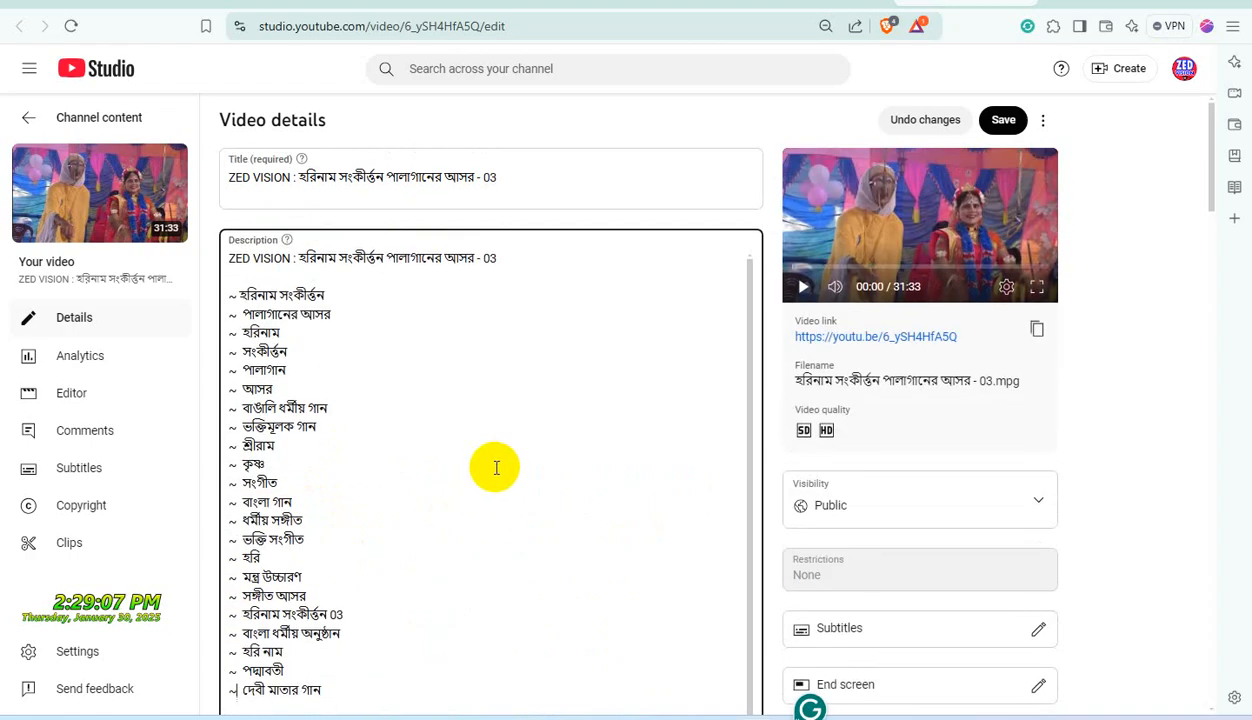
scroll(490, 470, "down", 3)
scroll(492, 478, "up", 3)
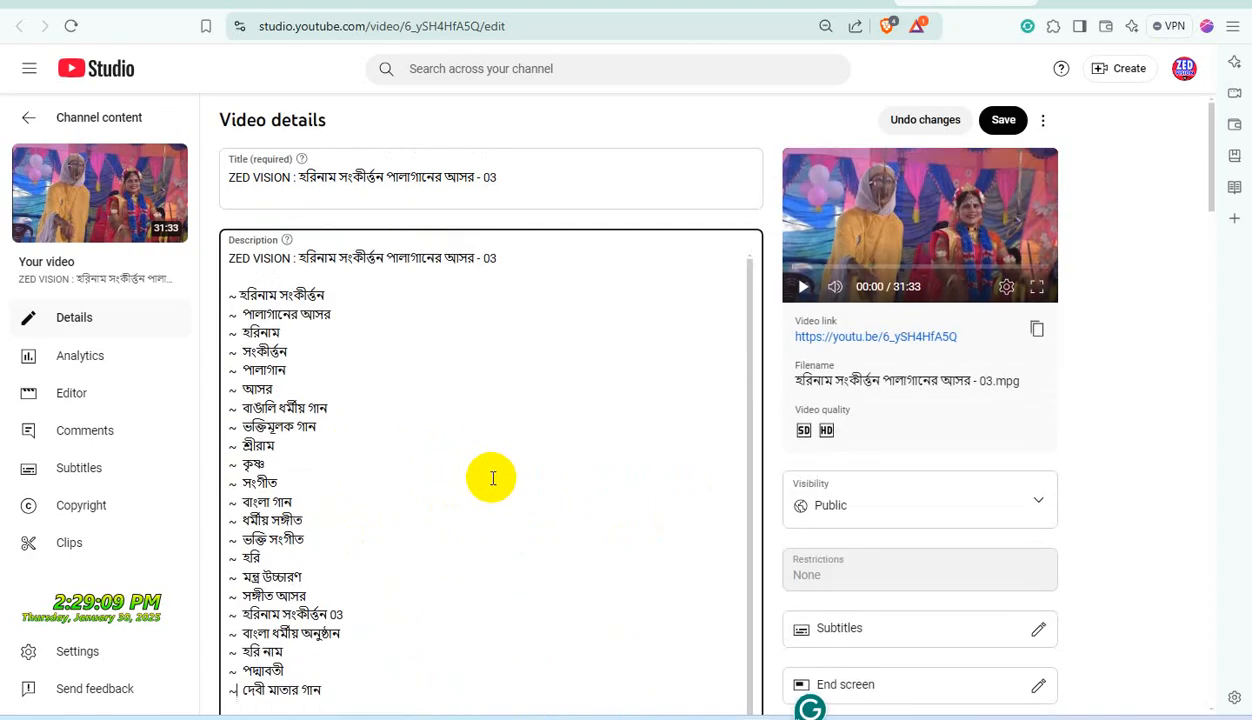
left_click(514, 260)
key("Return")
key("Return")
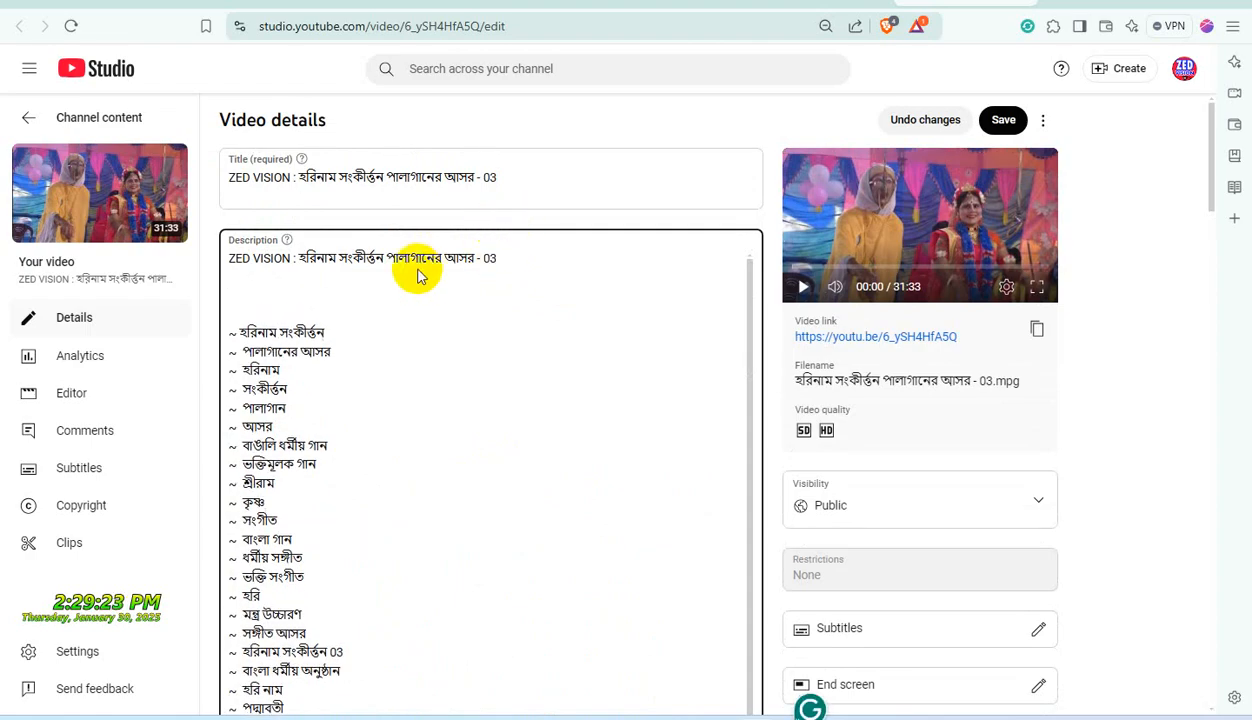
key("ctrl+v")
scroll(463, 287, "down", 10)
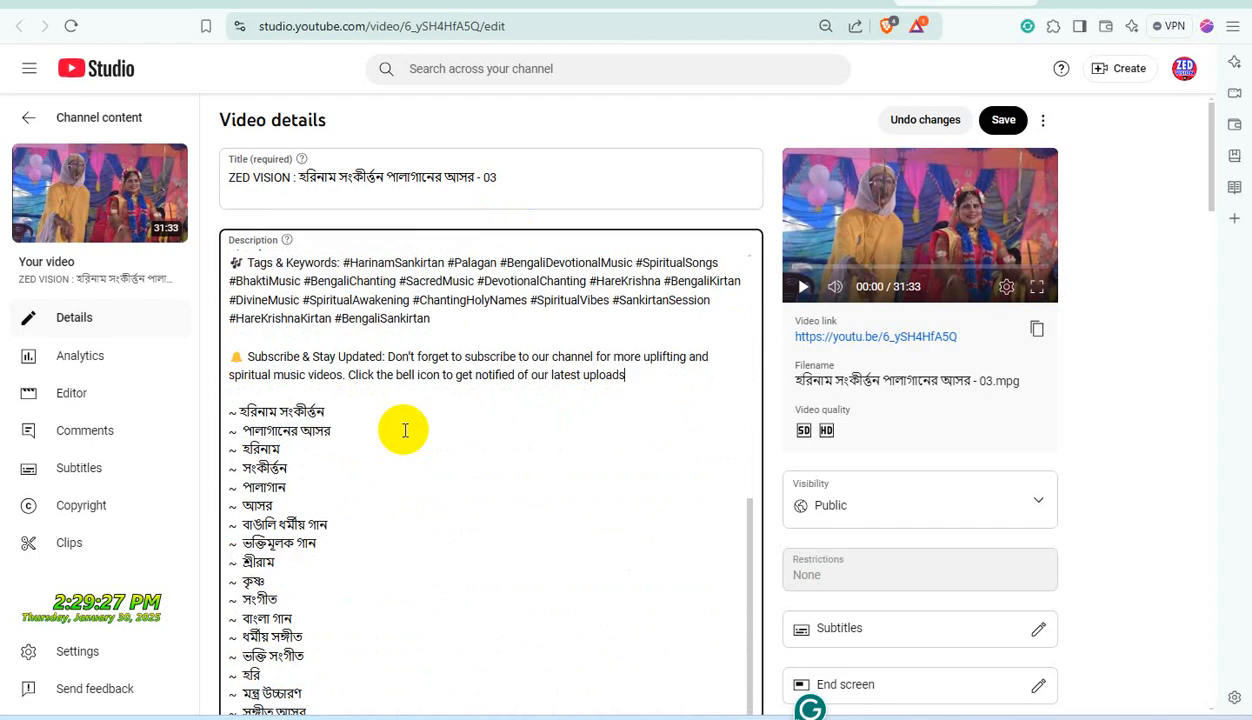
scroll(405, 430, "up", 3)
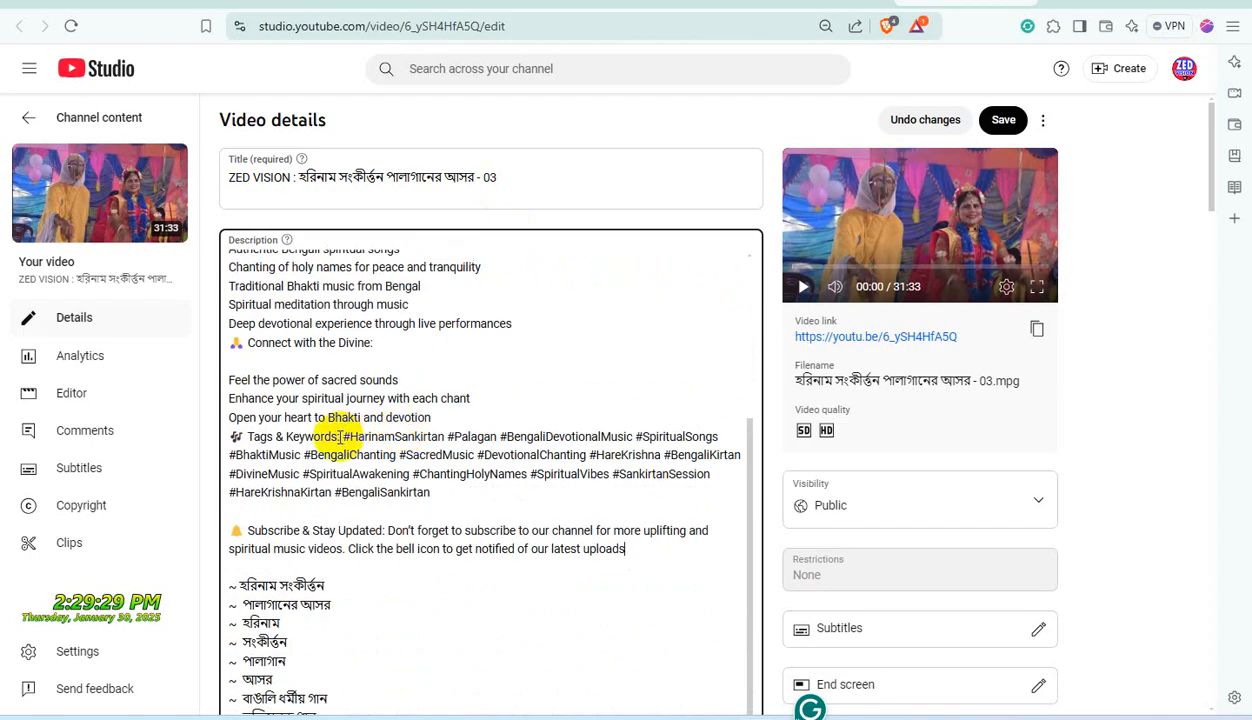
Remove the "Tags & Keywords:" label before the description's hashtags and separate the hashtag block from the line above with a blank line.
left_click_drag(343, 436, 244, 437)
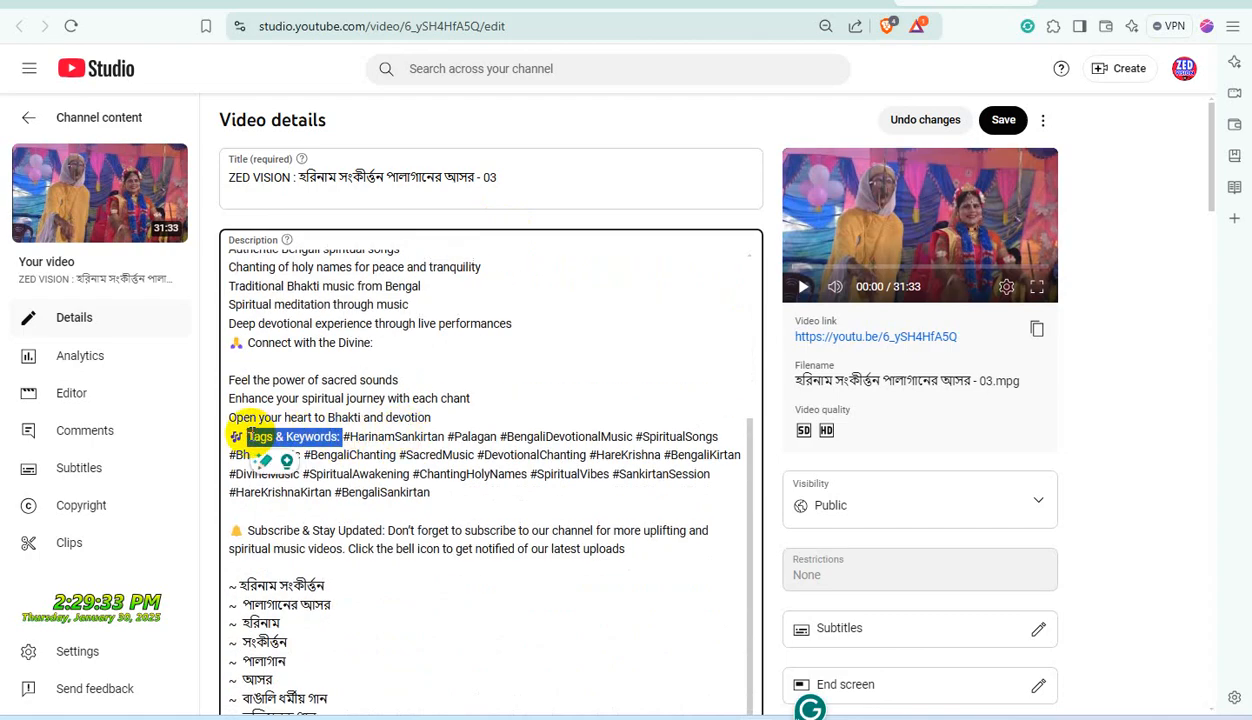
key("BackSpace")
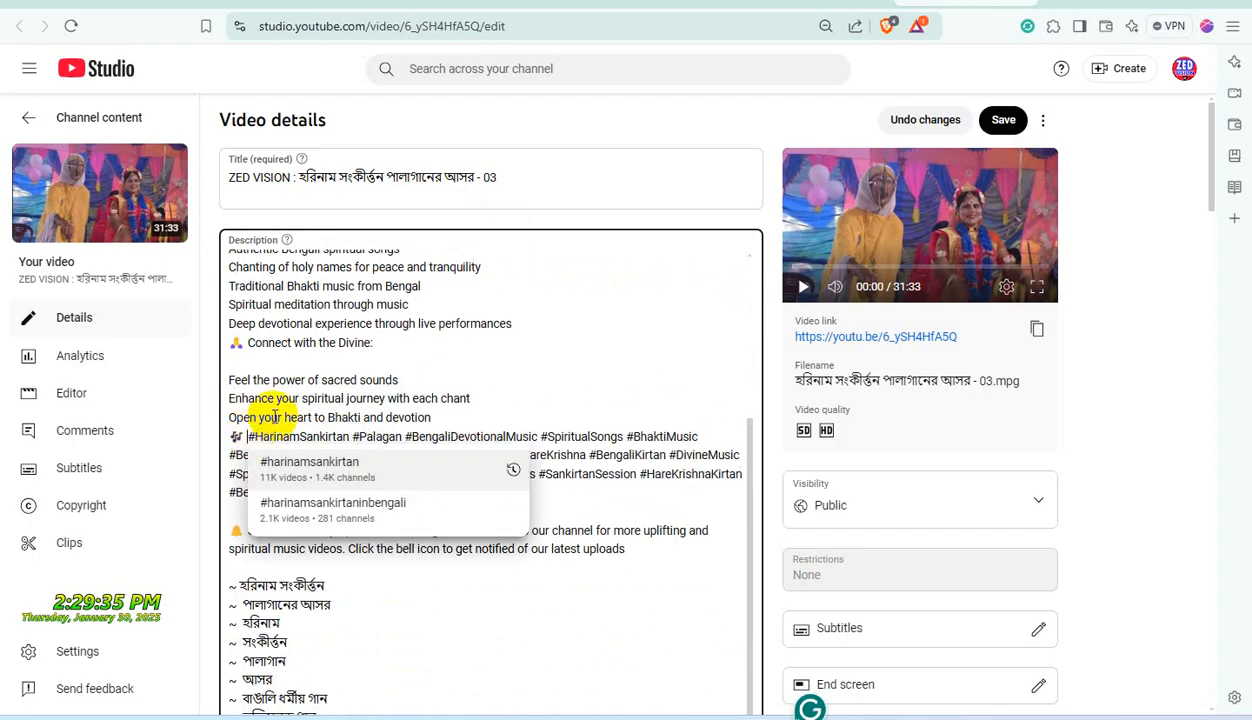
left_click(320, 360)
left_click(453, 410)
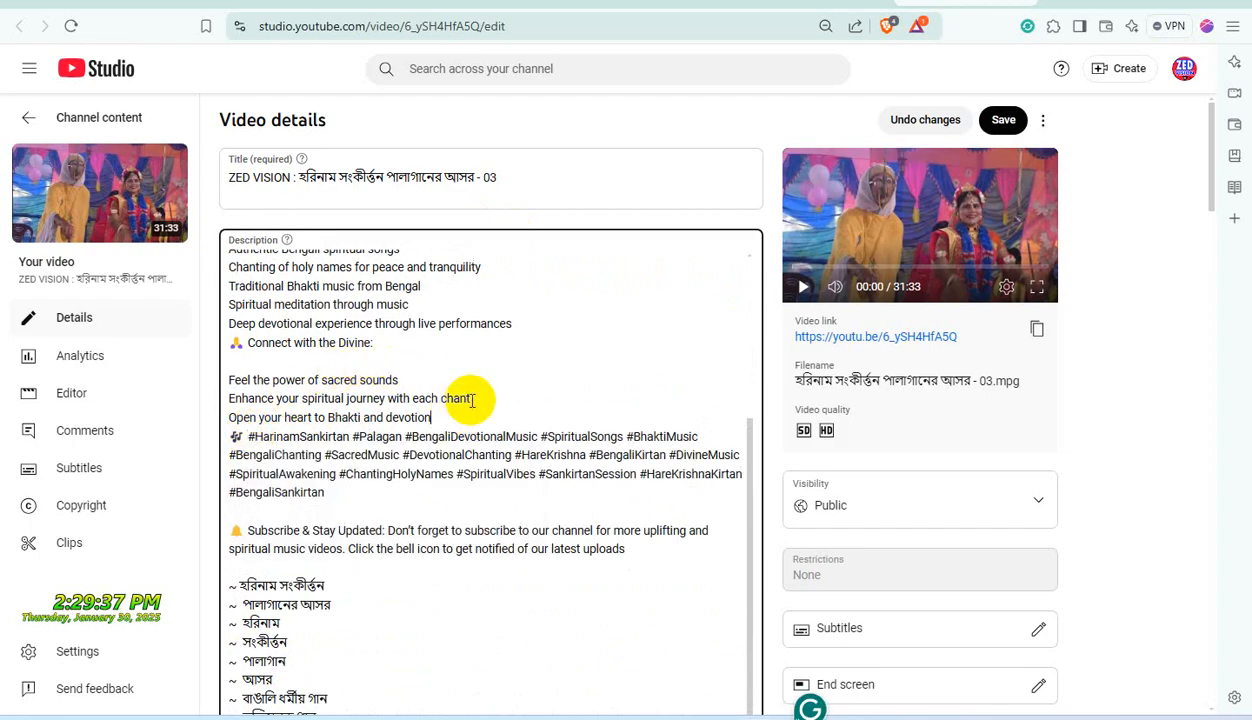
key("Return")
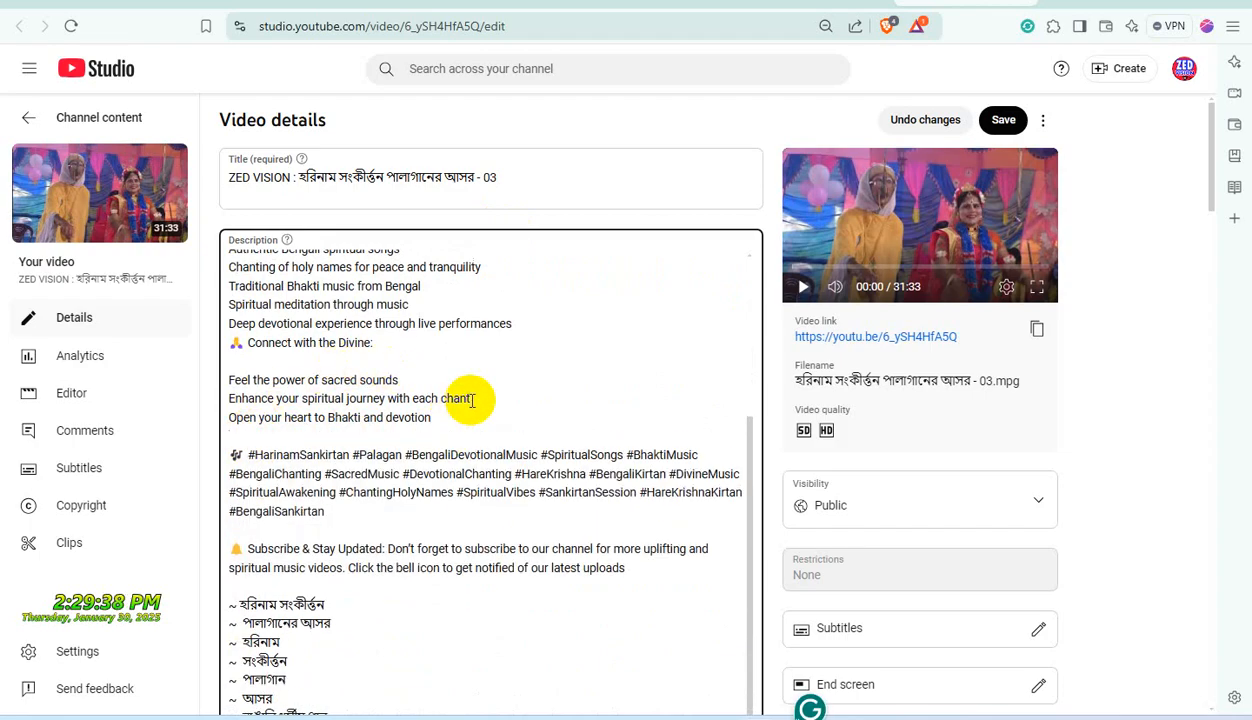
Delete the blank line below "Connect with the Divine:" and insert one above that heading in the description.
left_click(344, 358)
key("Delete")
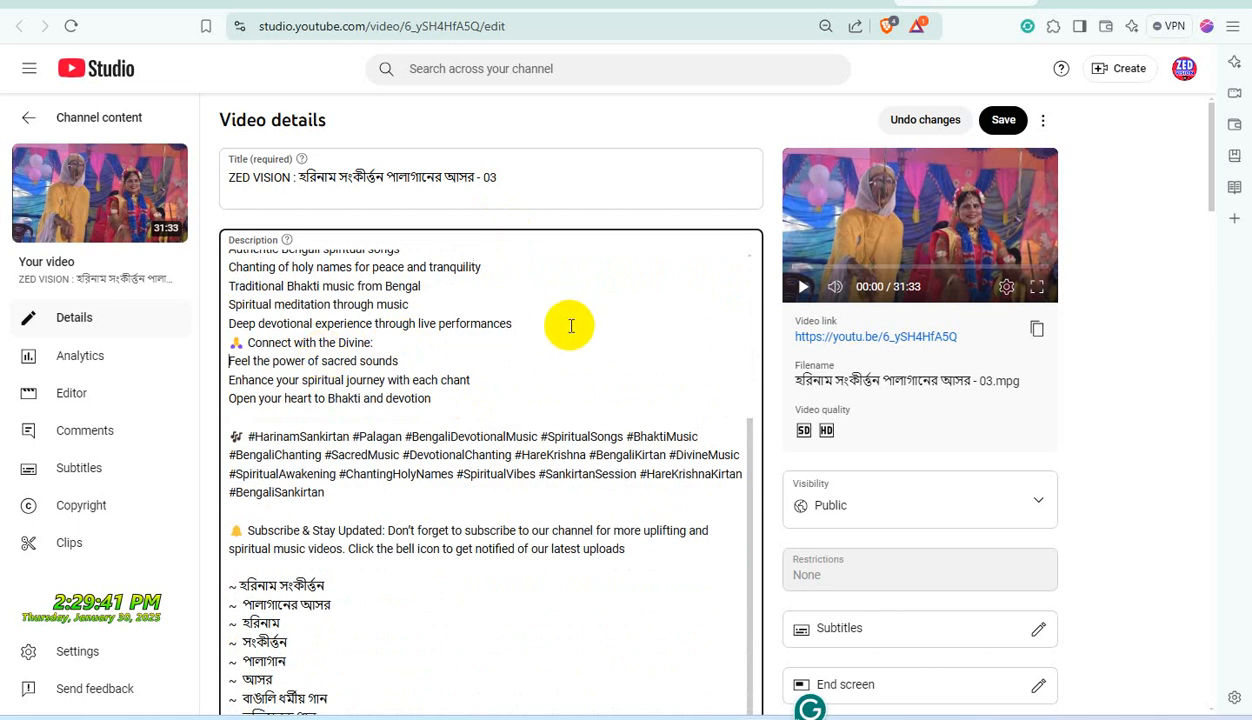
key("Return")
Remove the "Key Highlights:" text, keeping its emoji, and delete the blank line below it in the description.
scroll(540, 467, "up", 3)
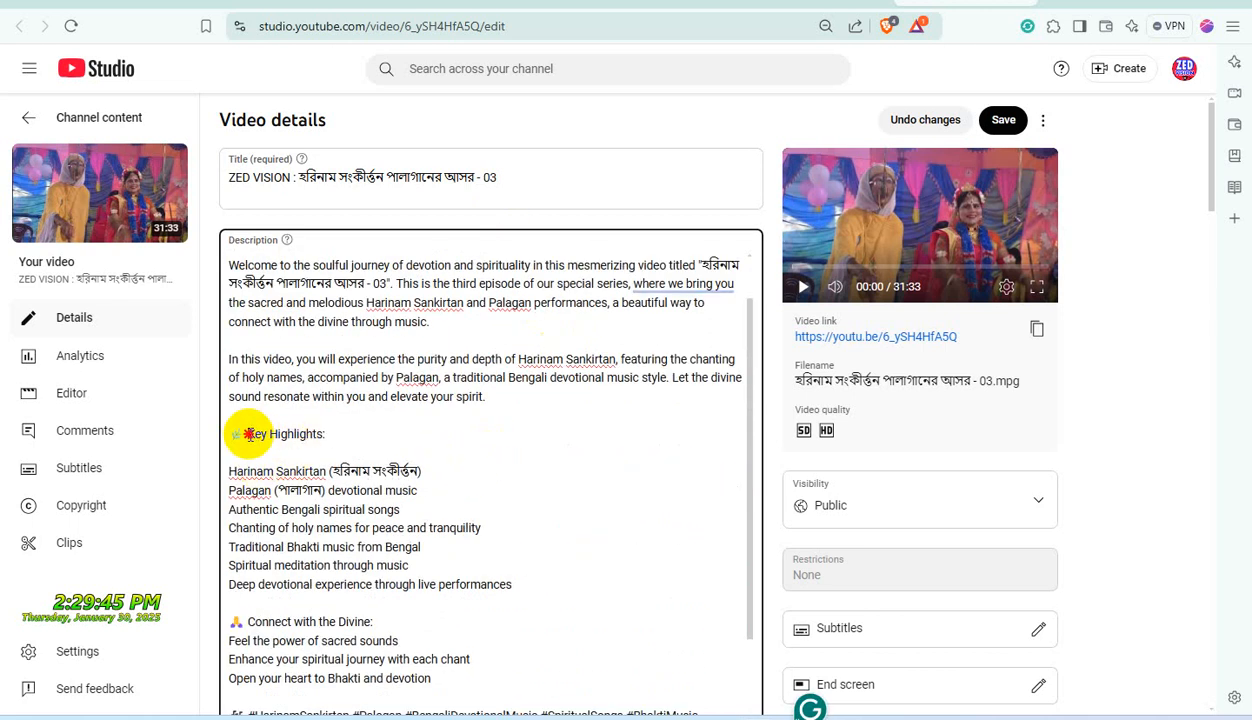
left_click_drag(248, 434, 329, 432)
key("BackSpace")
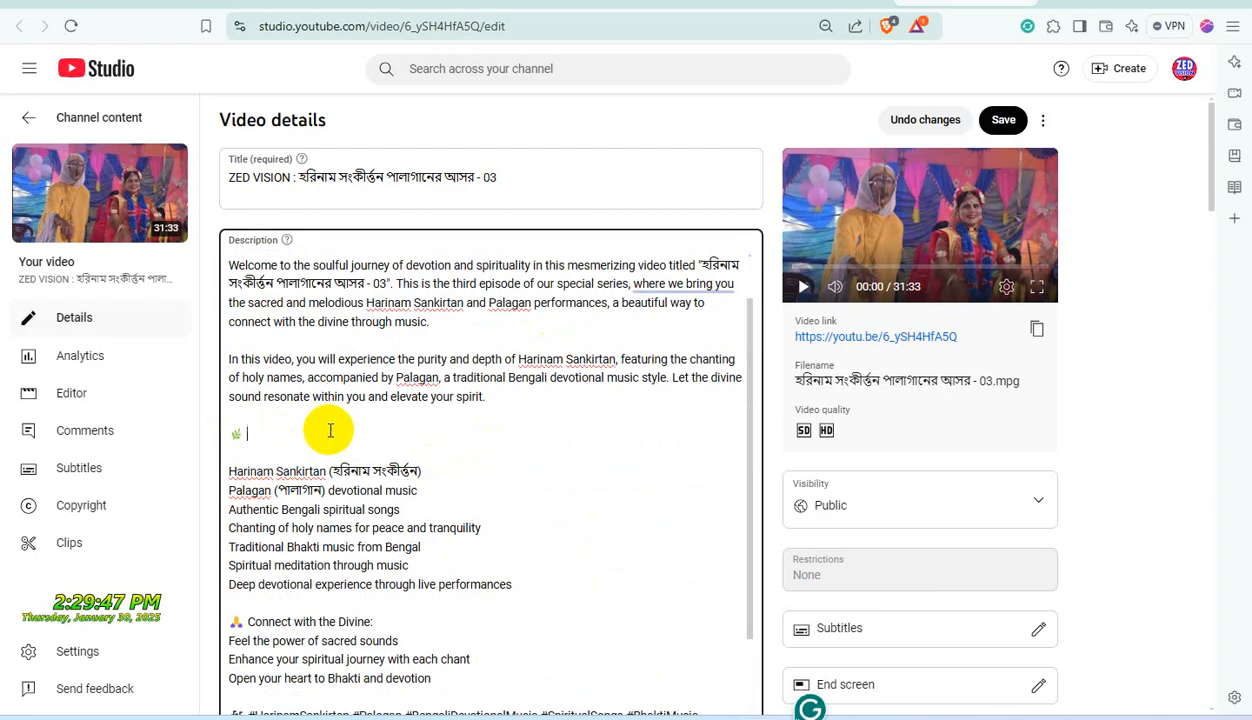
key("Delete")
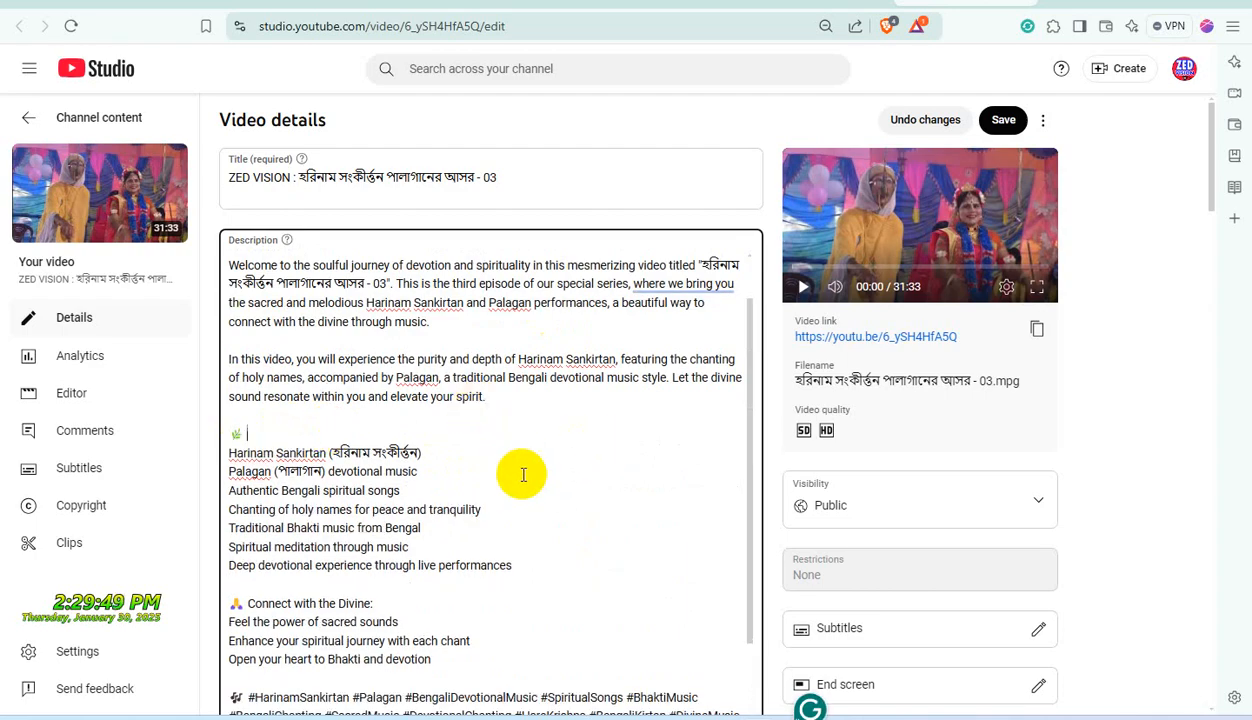
Replace the whole title with the description's line "হরিনাম সংকীর্ত্তন পালাগানের আসর - 03 | Hare Naam Sankirtan Palagan Asor | Bengali Devotional Music".
scroll(518, 470, "up", 1)
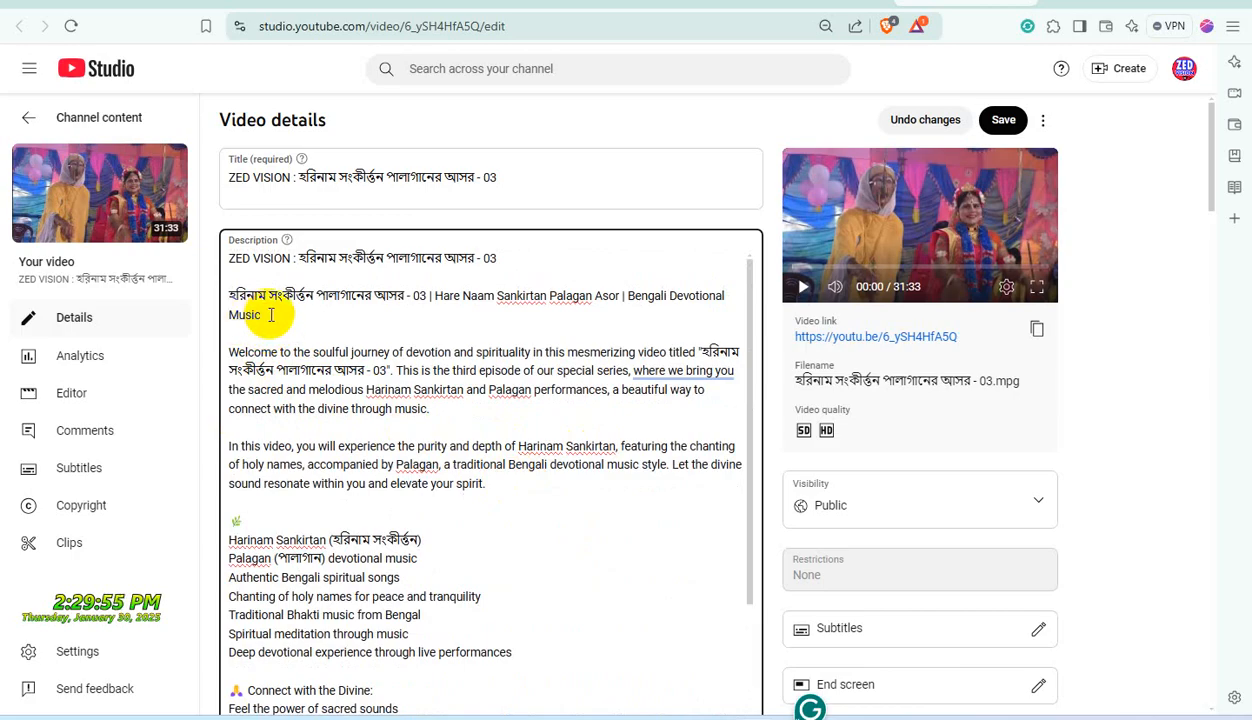
left_click_drag(258, 314, 232, 296)
key("ctrl+c")
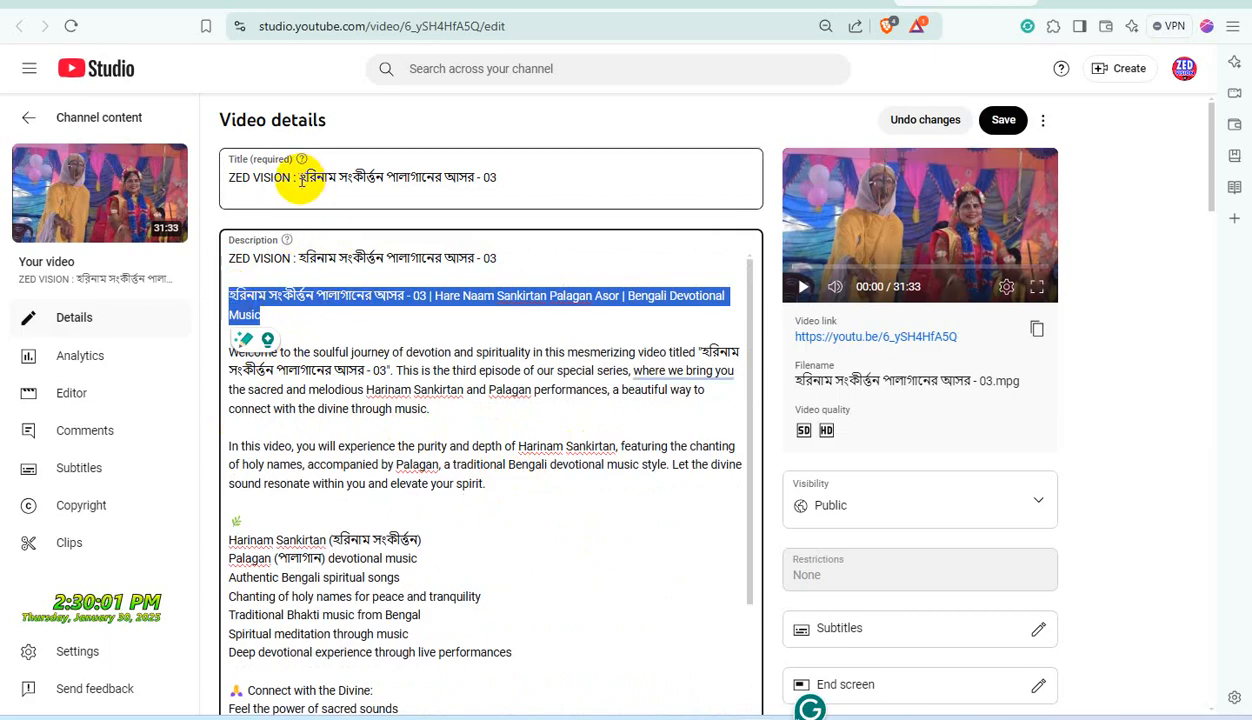
left_click_drag(301, 180, 489, 177)
key("ctrl+v")
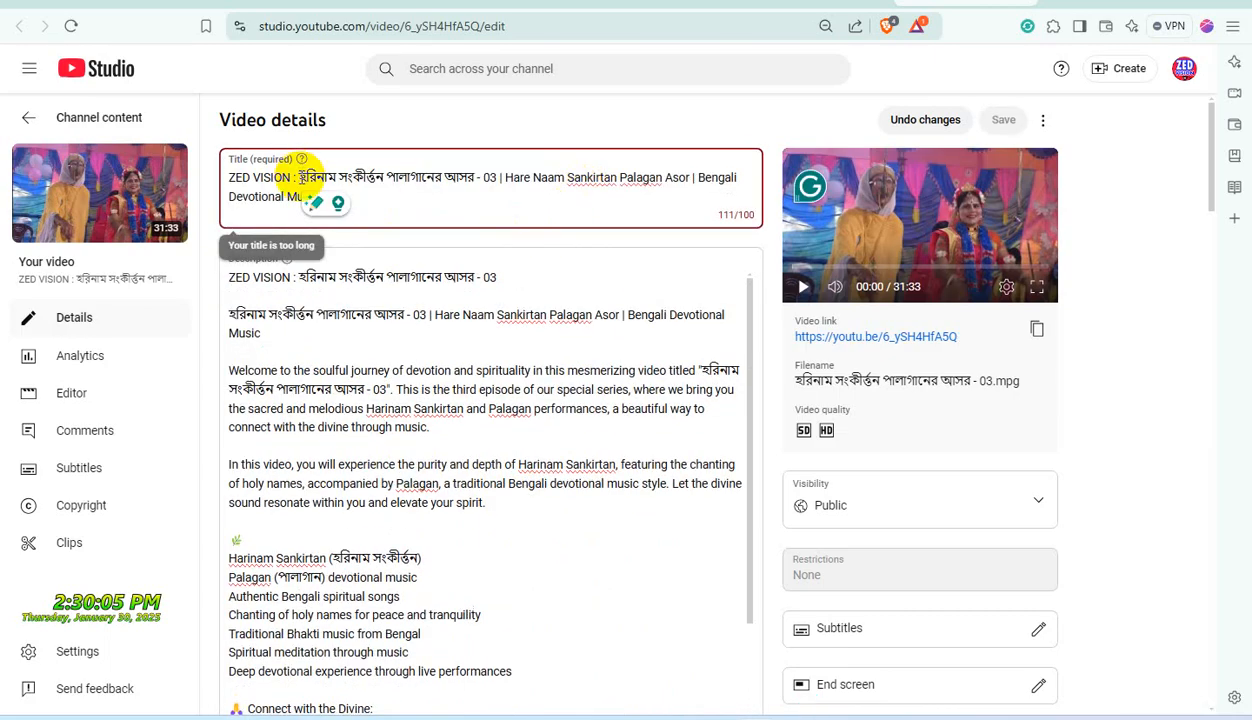
left_click(298, 178)
key("shift+Home")
key("BackSpace")
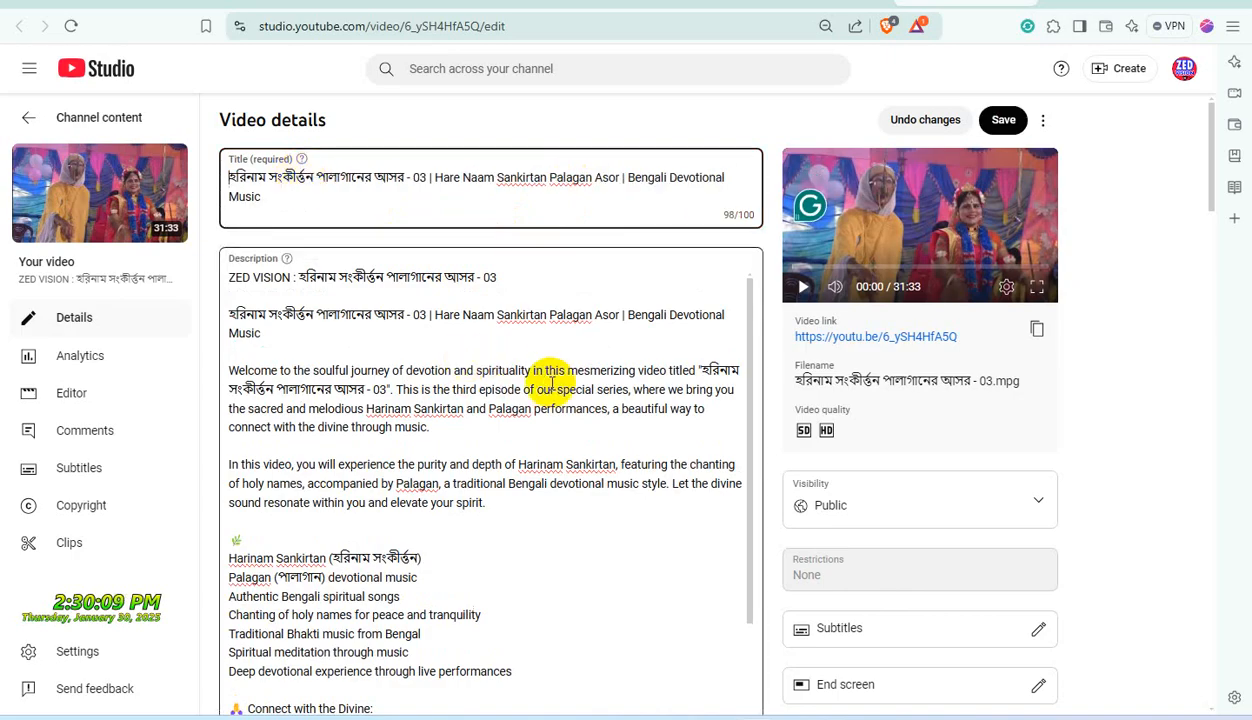
Add manually entered Bangla (India) subtitles containing the copied title text and publish them.
scroll(552, 385, "down", 3)
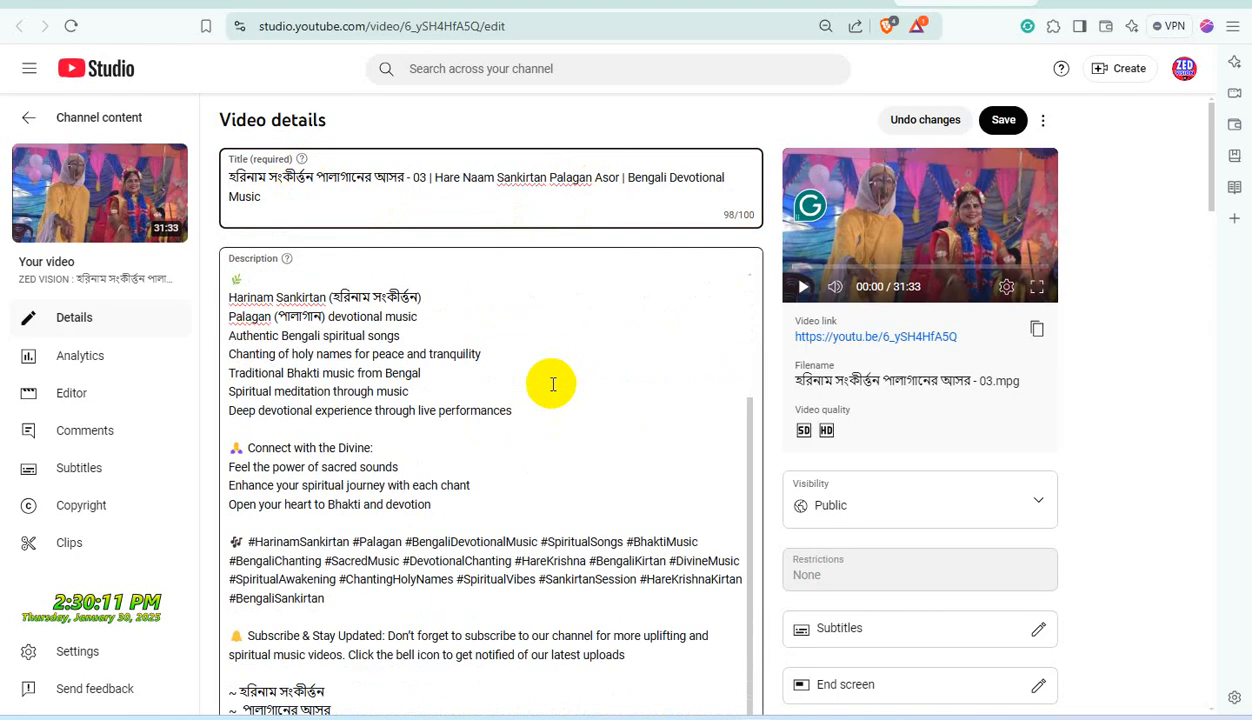
scroll(549, 394, "down", 5)
scroll(1087, 572, "down", 3)
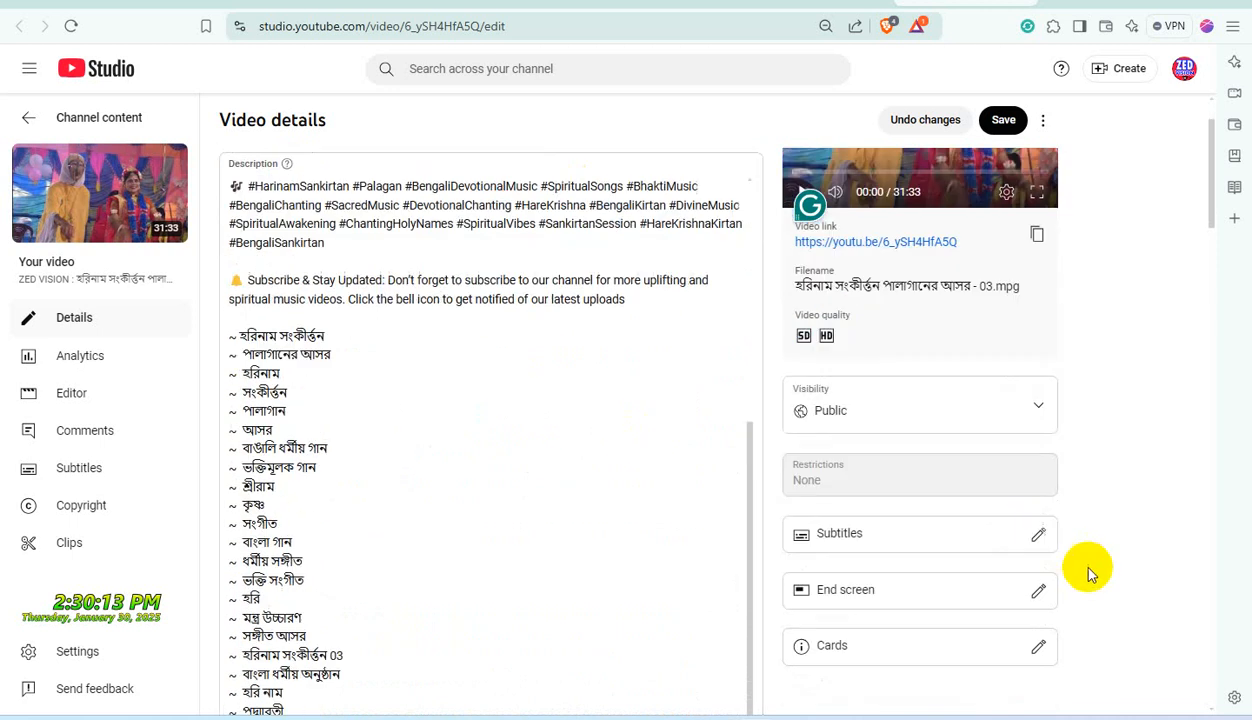
left_click(1037, 368)
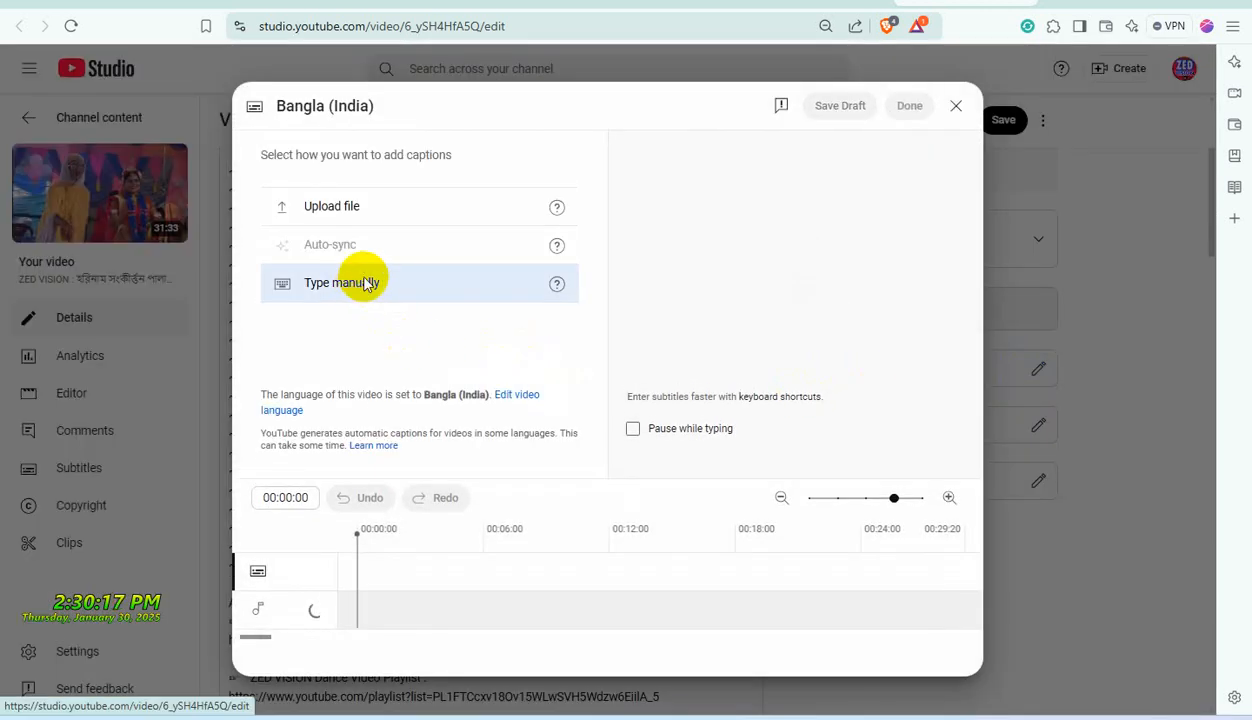
left_click(364, 283)
key("ctrl+v")
left_click(909, 105)
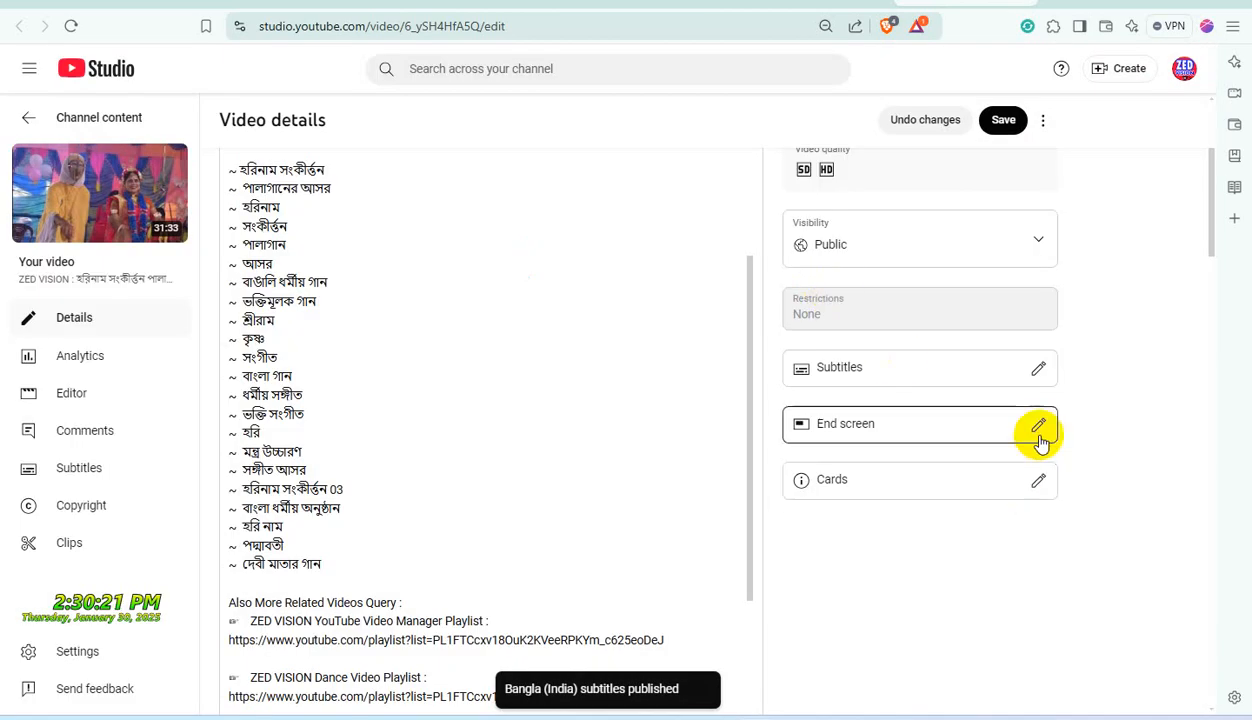
Check the video's existing end screen and cards without editing them, and save the video's changes.
left_click(1039, 432)
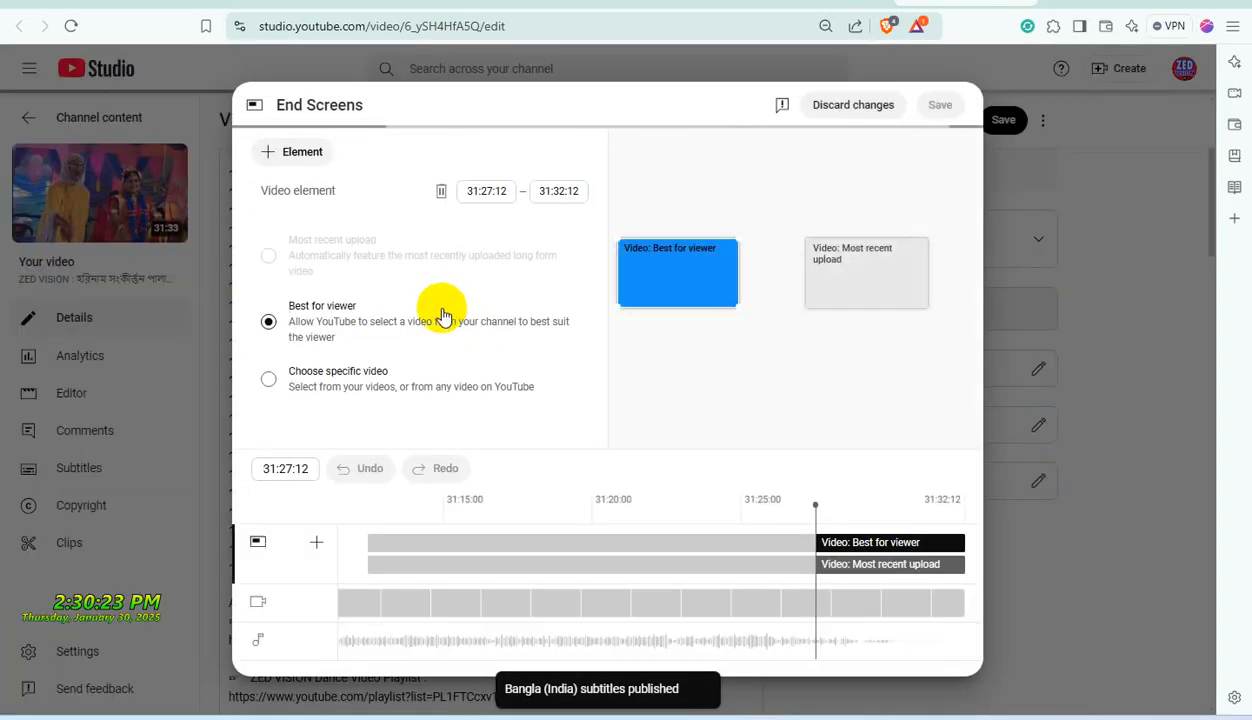
left_click(851, 105)
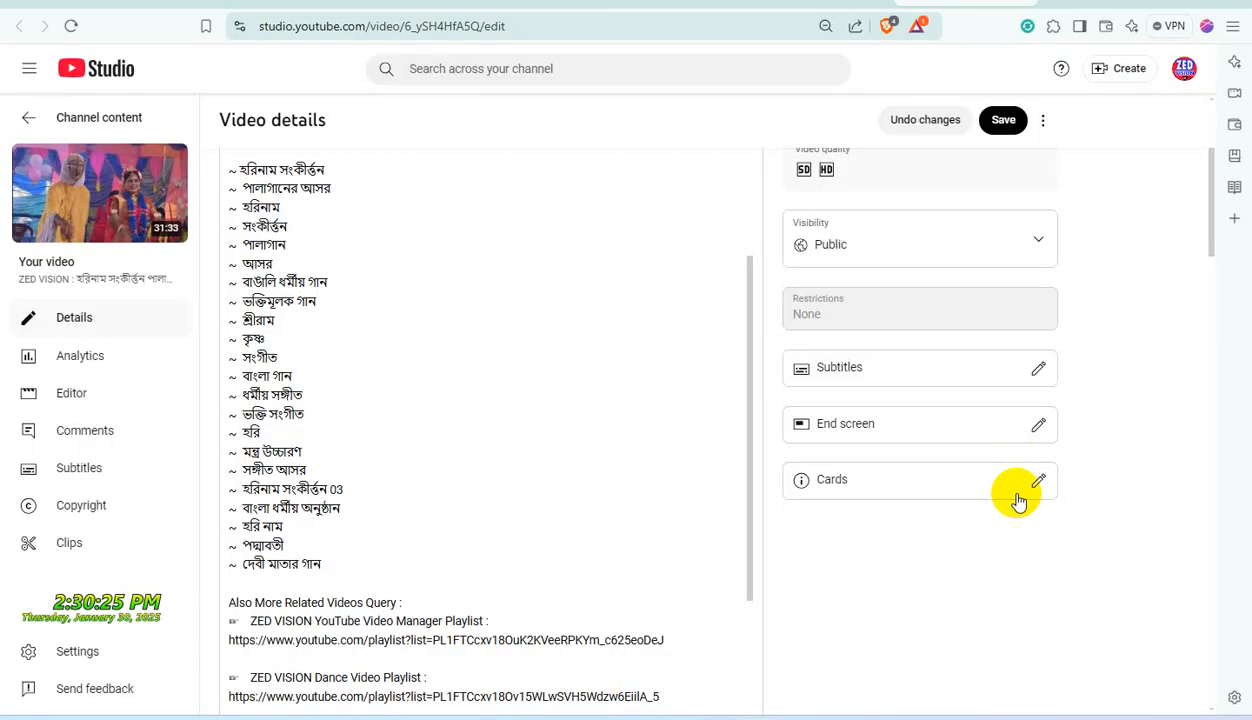
left_click(1039, 484)
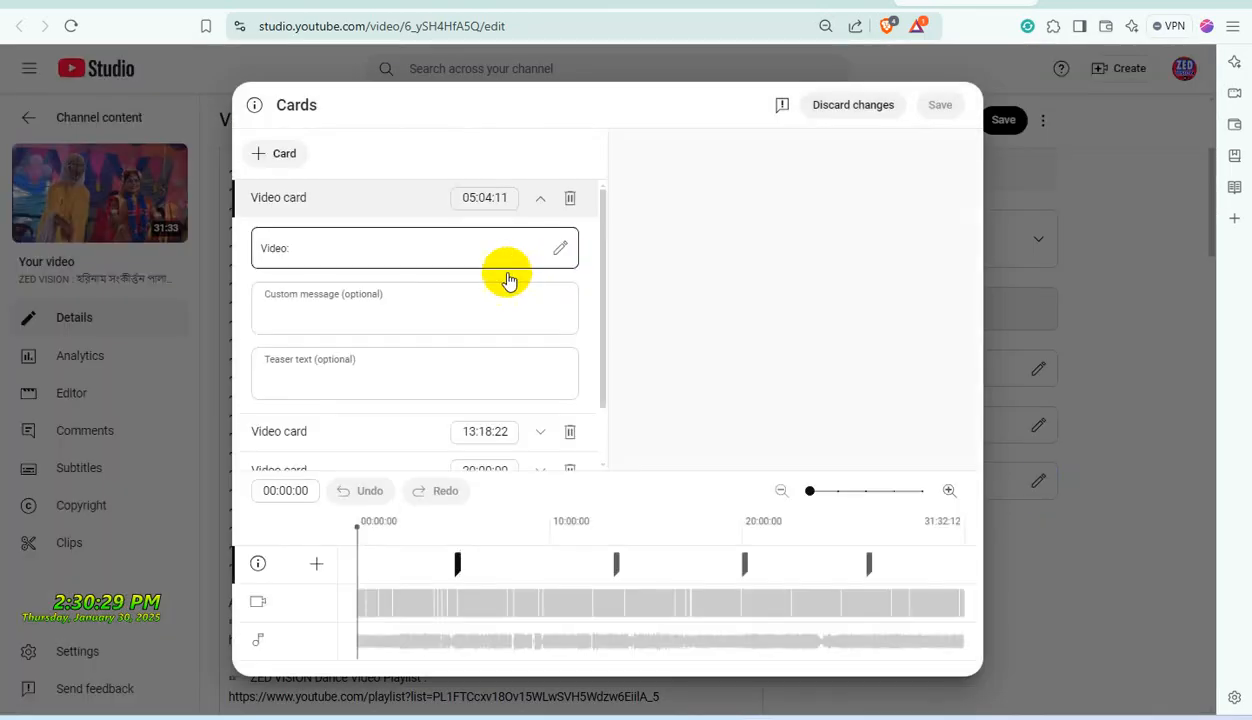
left_click(822, 110)
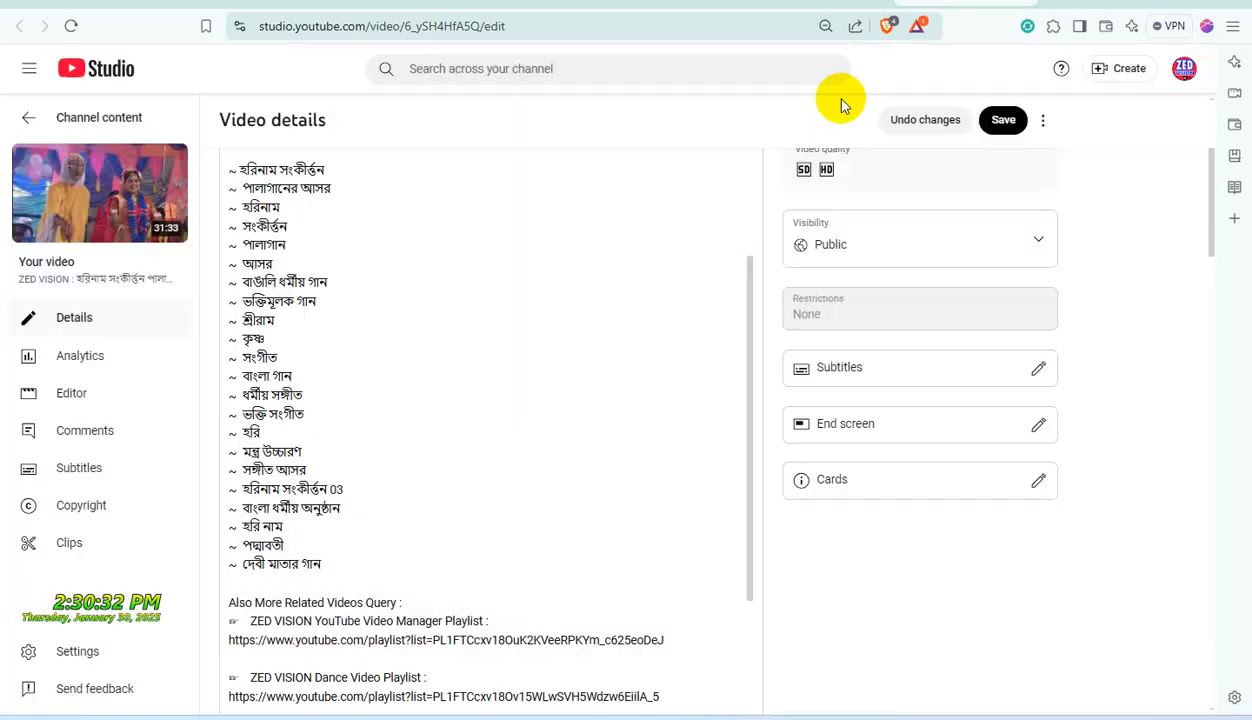
left_click(1005, 121)
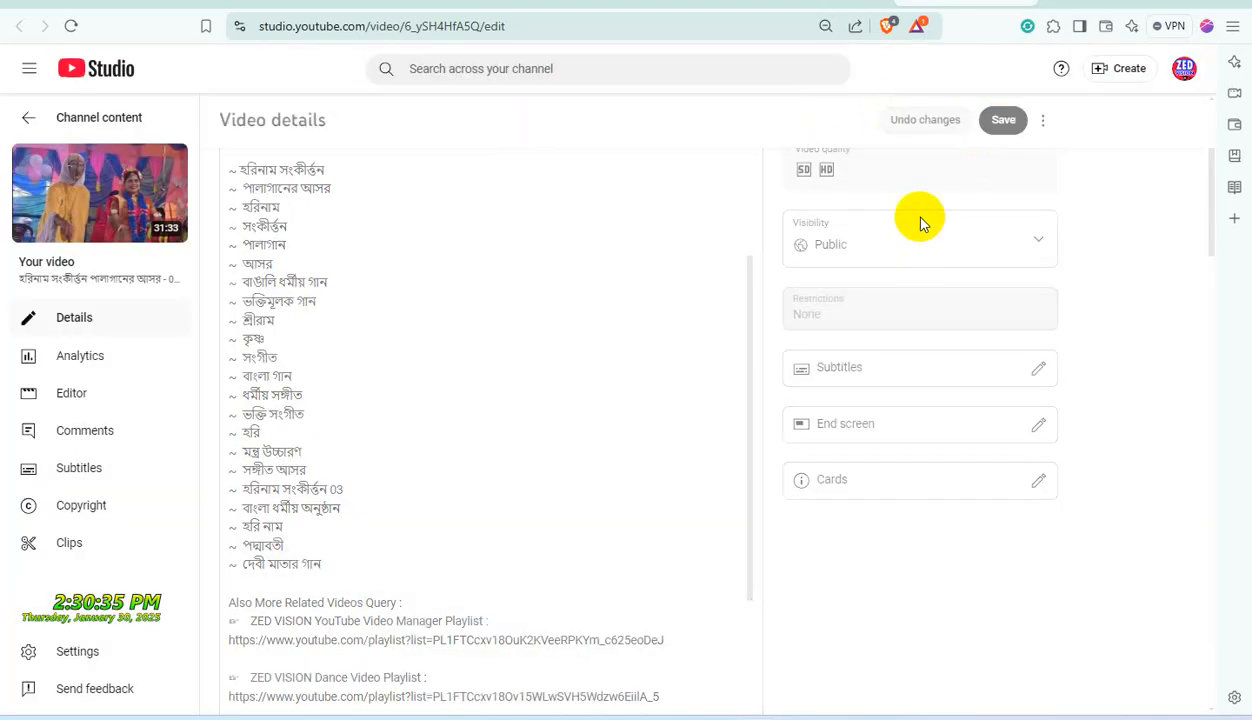
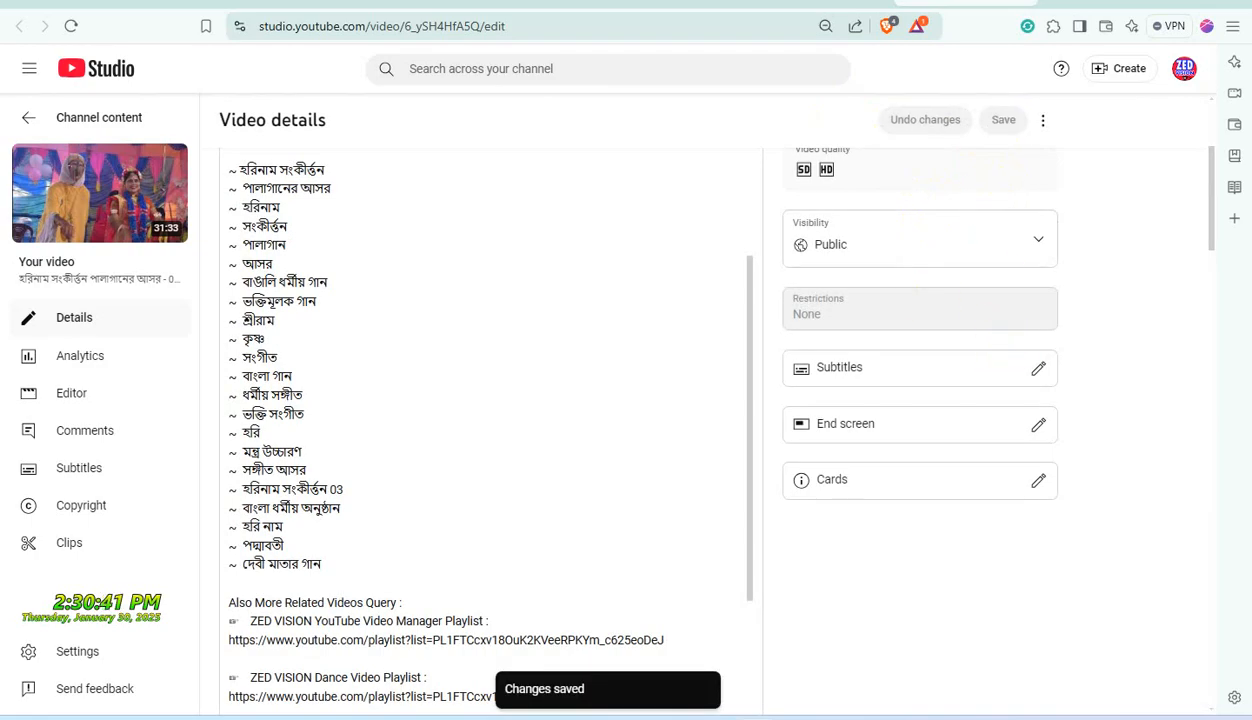
Return to the channel's video list, mark the "Royal Bengal Tiger" video and open its details for editing.
left_click(1021, 2)
scroll(698, 344, "down", 1)
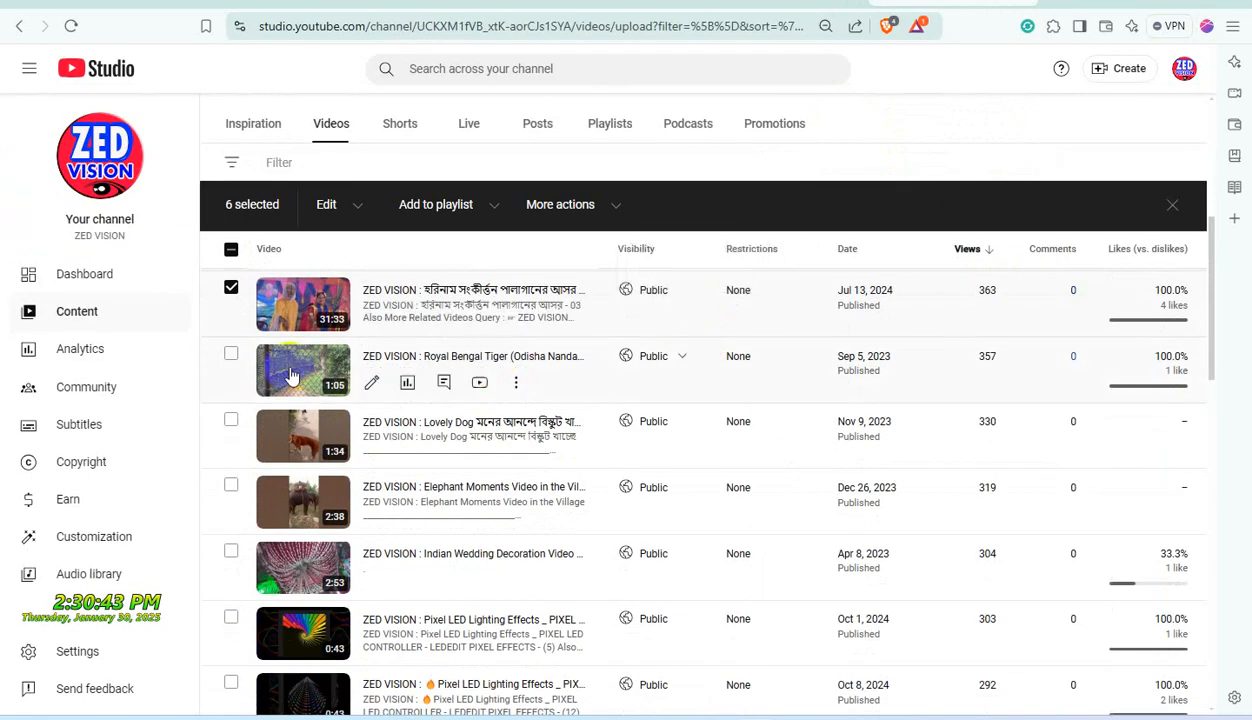
left_click(231, 355)
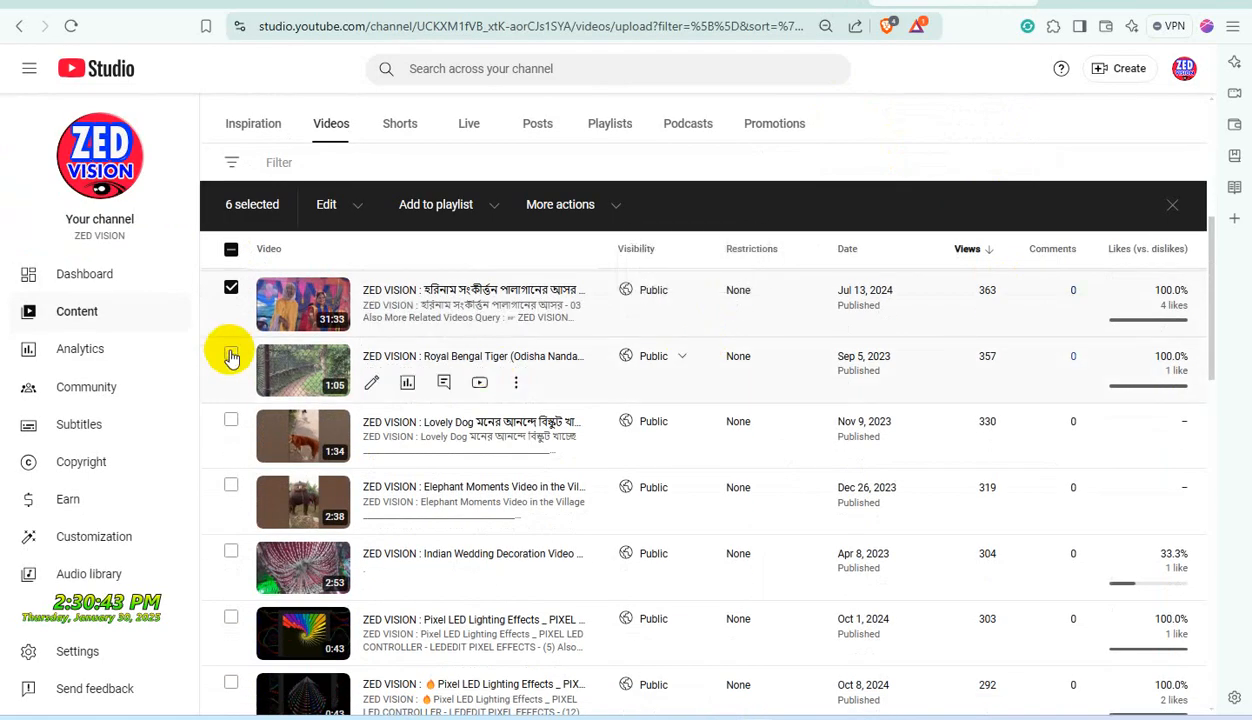
left_click(470, 356)
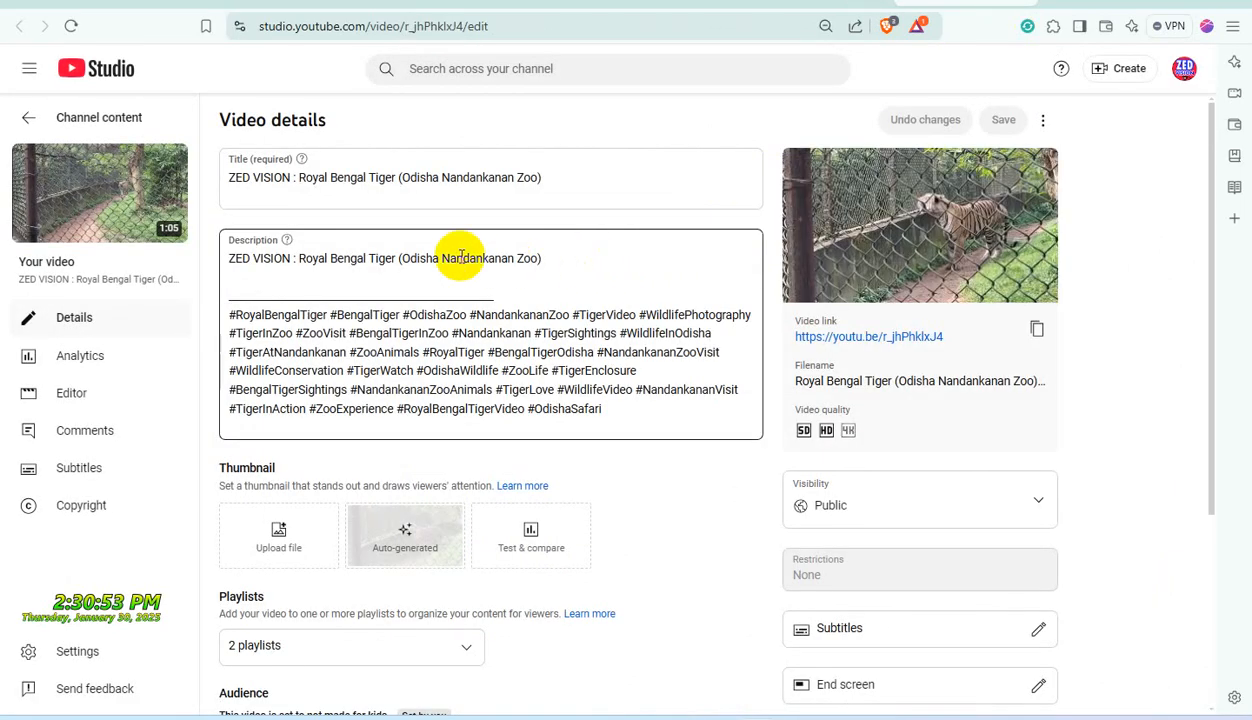
Copy the tiger video's title text after the "ZED VISION :" prefix and append "(ଓଡ଼ିଶା ନନ୍ଦକାନନ ପ୍ରାଣୀ ଉଦ୍ୟାନ)" to the title.
left_click_drag(298, 180, 570, 176)
right_click(497, 178)
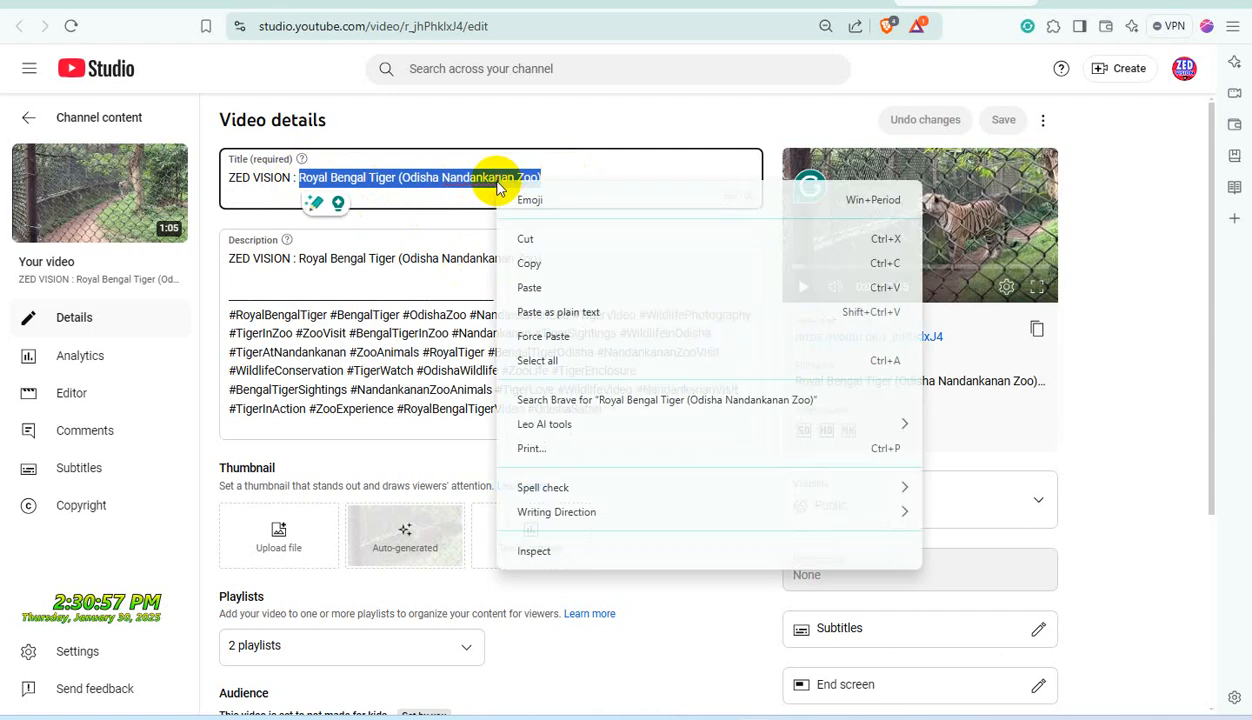
left_click(522, 262)
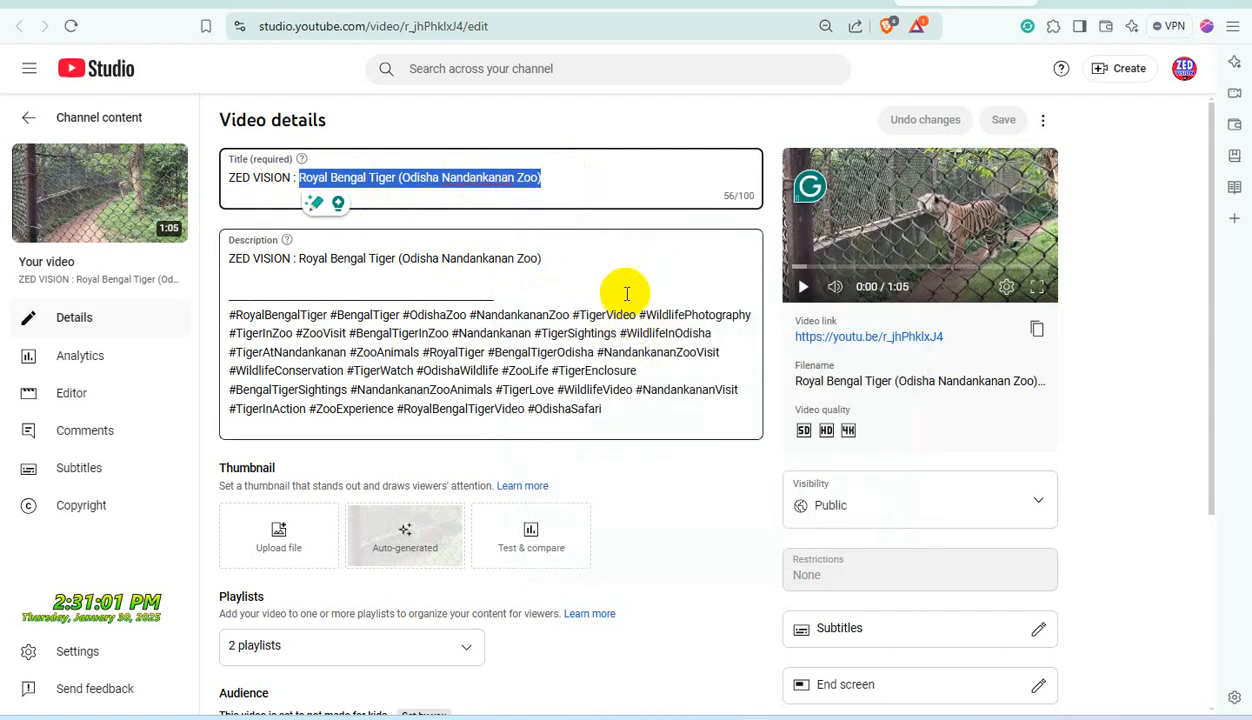
left_click(593, 176)
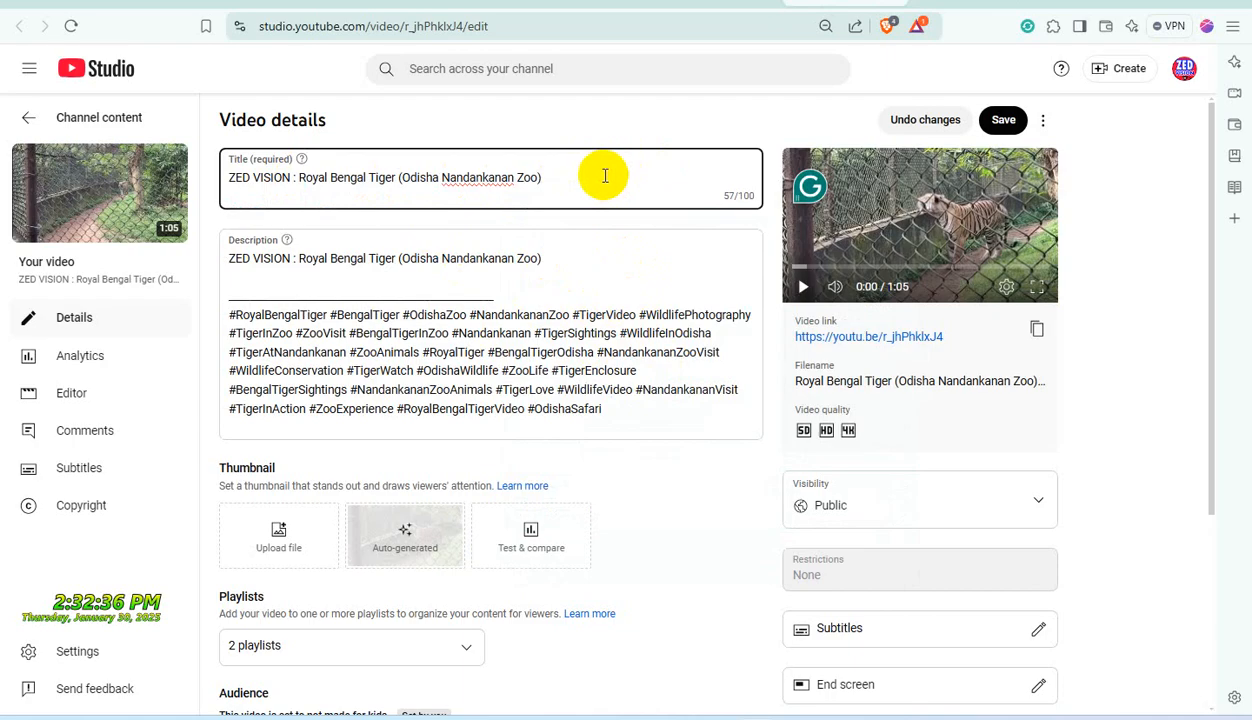
key("ctrl+v")
left_click(543, 178)
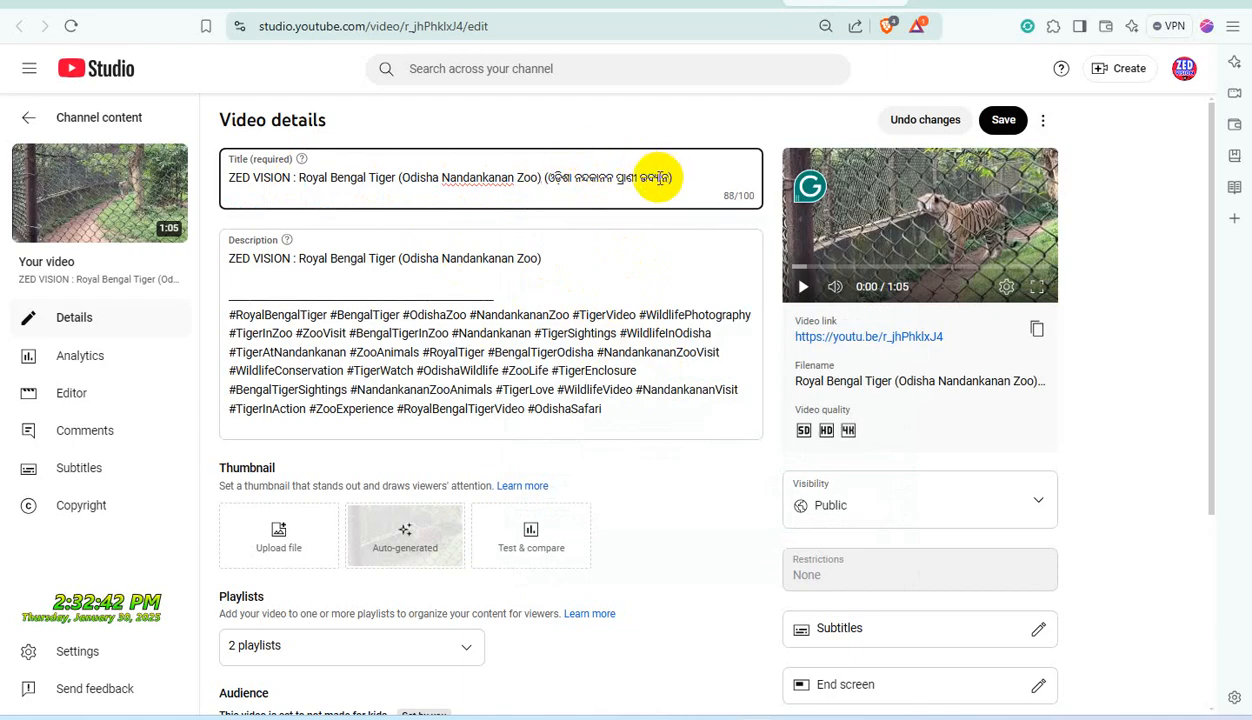
Replace the description's first line with the full title, including the Odia text in parentheses.
triple_click(611, 178)
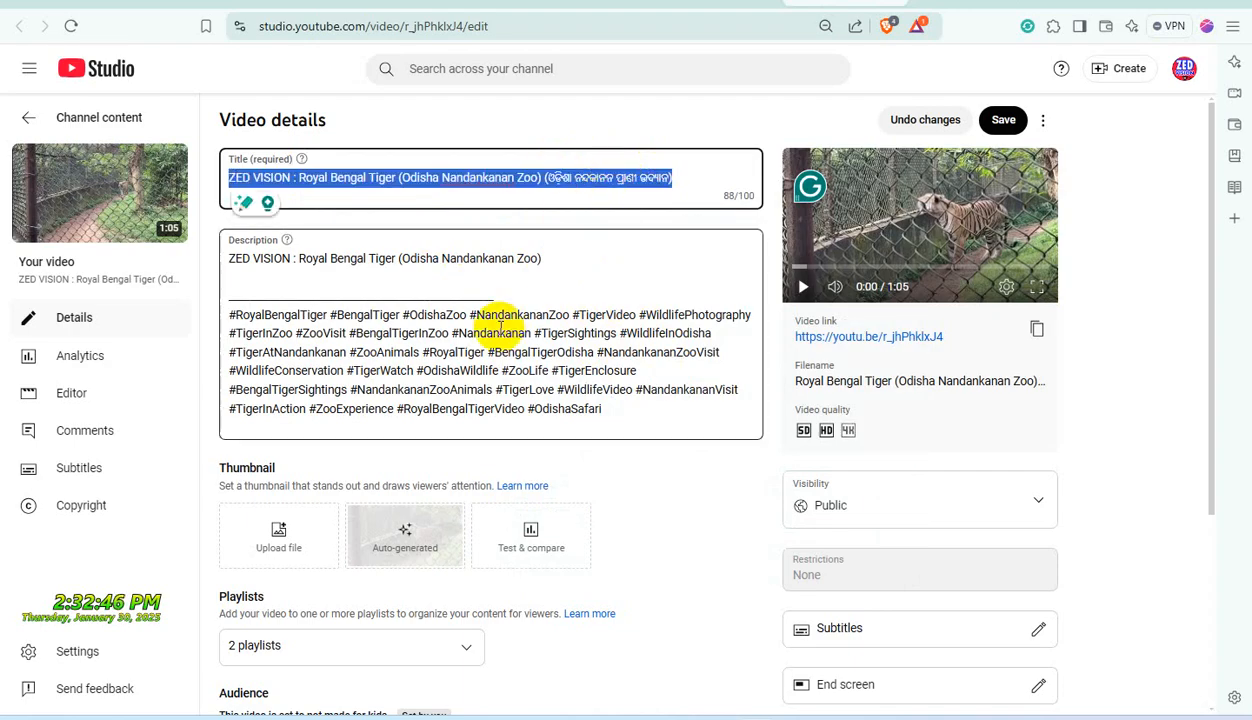
left_click_drag(548, 259, 200, 258)
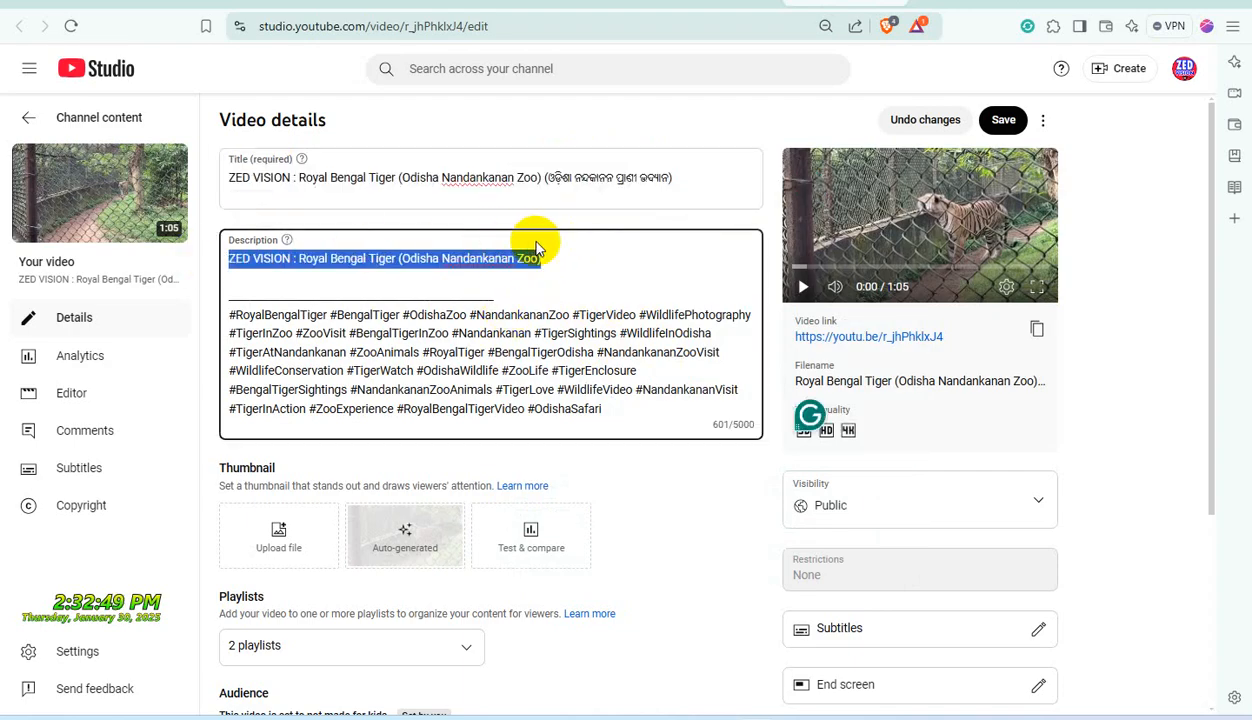
key("ctrl+v")
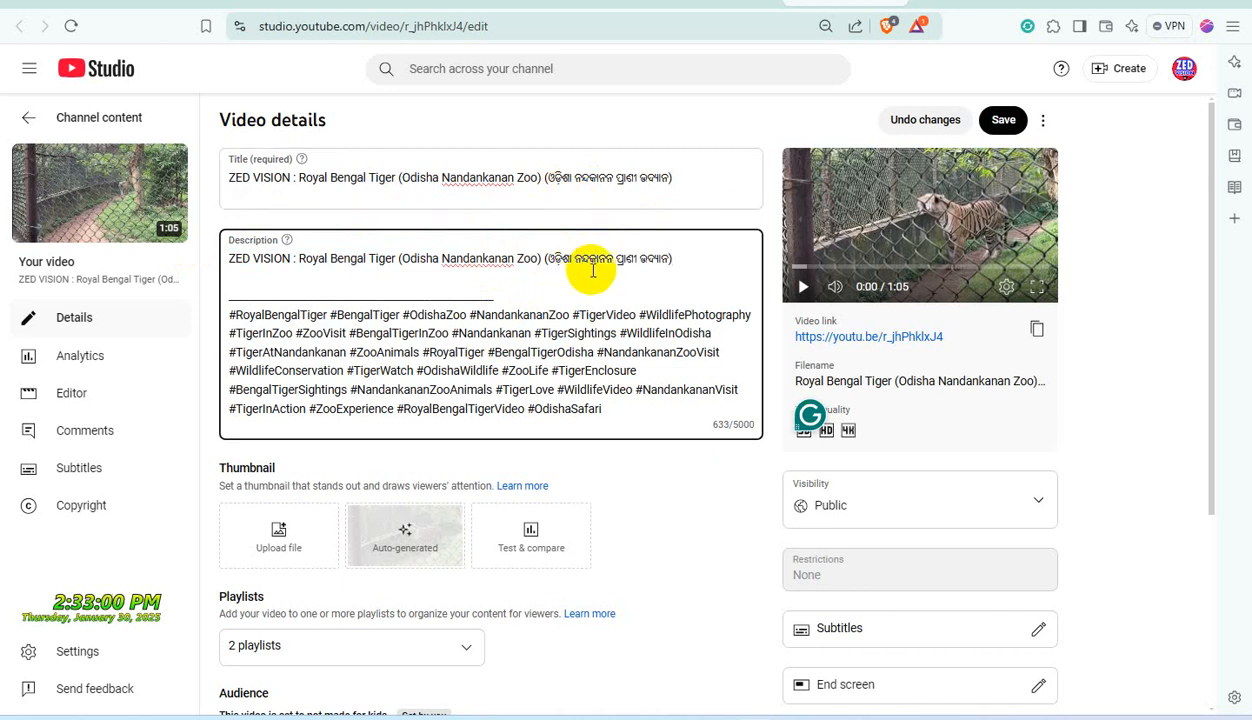
Paste the English Royal Bengal Tiger description with "Key Highlights", "Location" and hashtags between the description's first line and the divider line.
key("Return")
key("Return")
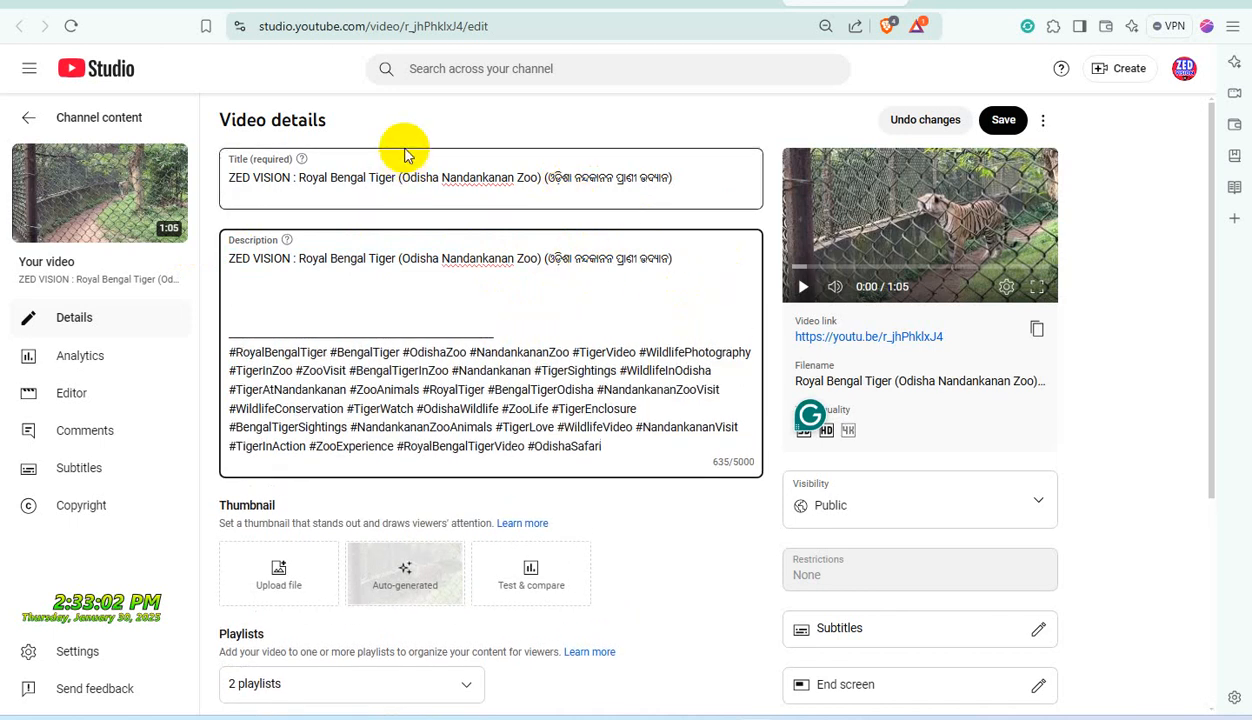
key("ctrl+v")
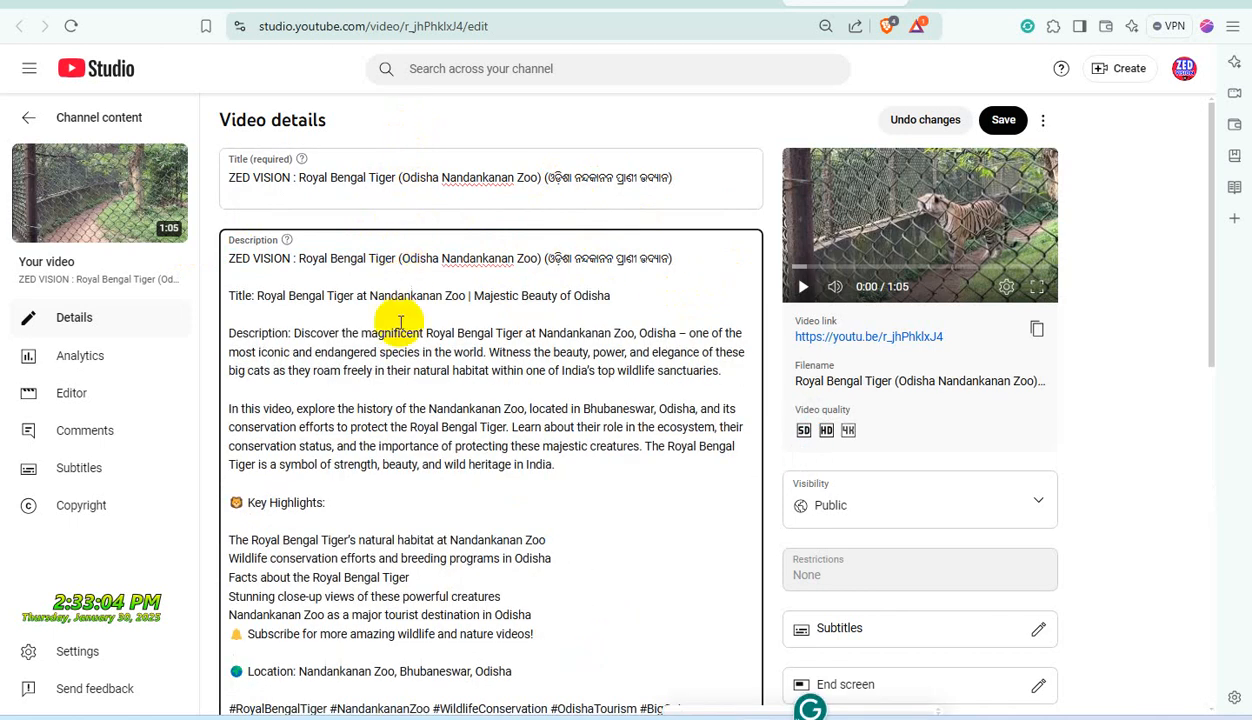
scroll(395, 460, "down", 3)
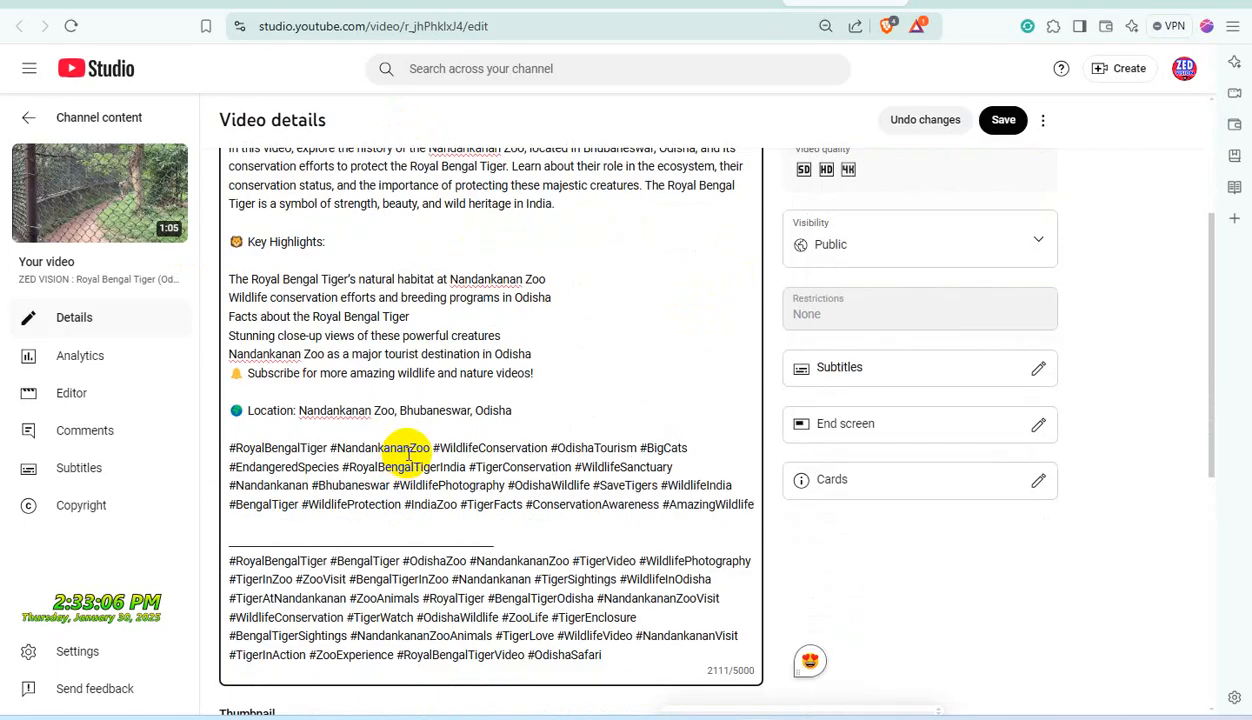
Remove the blank line above the description's divider, the words "Key Highlights" and the blank line below that heading.
key("BackSpace")
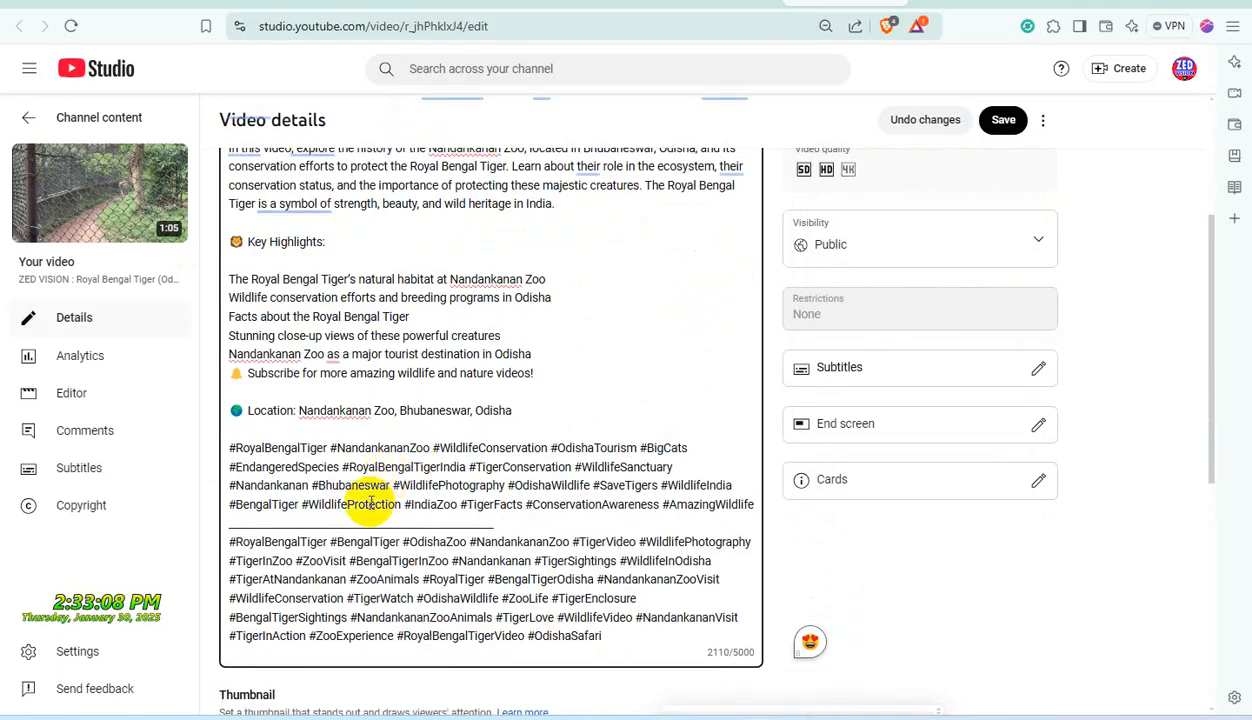
scroll(447, 465, "up", 1)
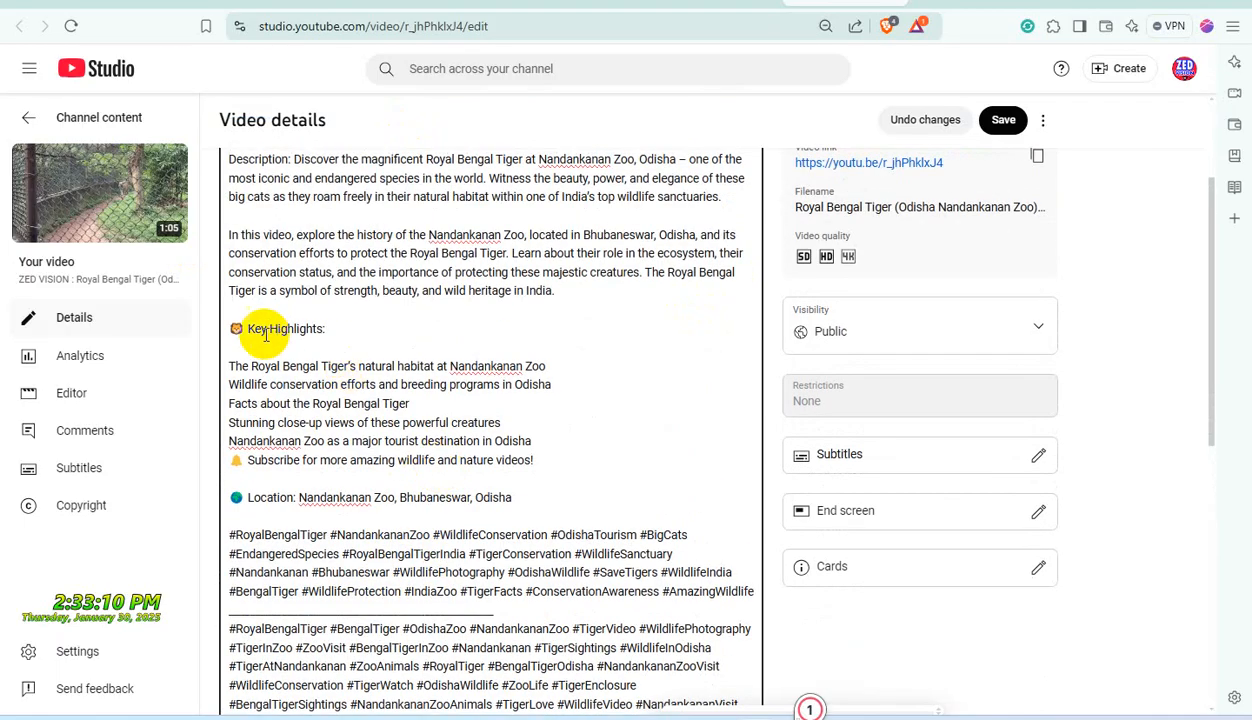
left_click_drag(246, 328, 318, 328)
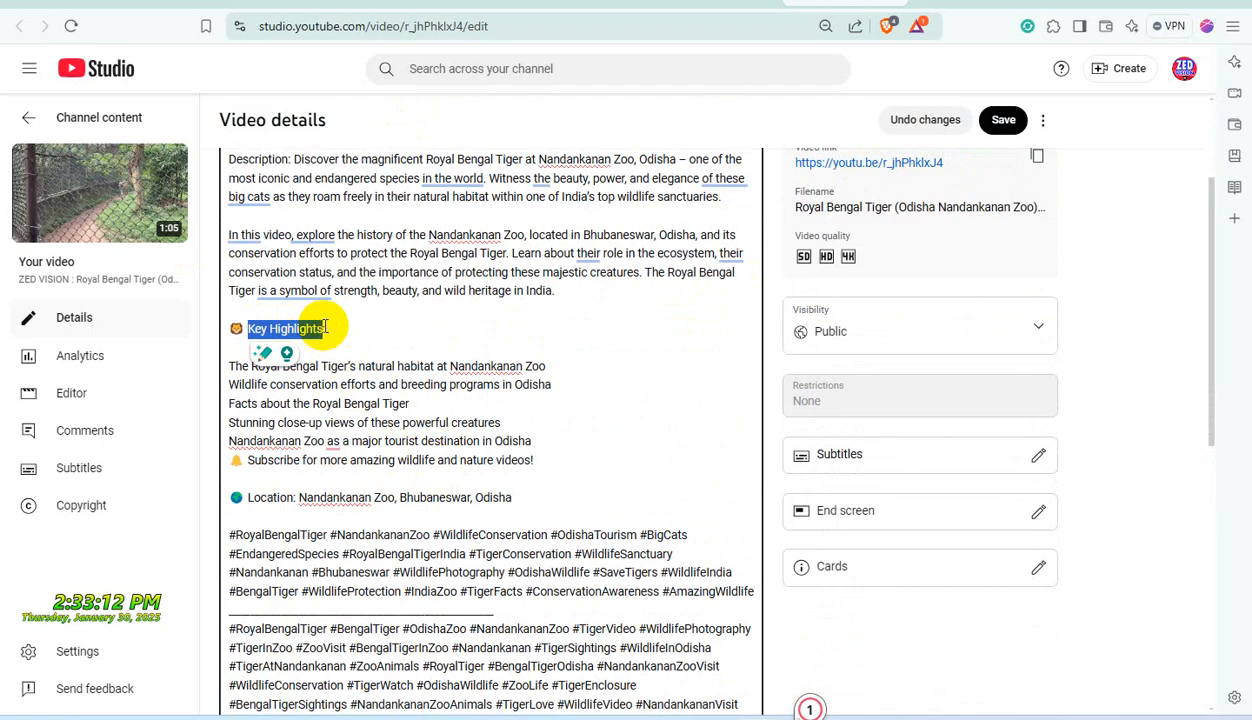
key("BackSpace")
left_click(258, 350)
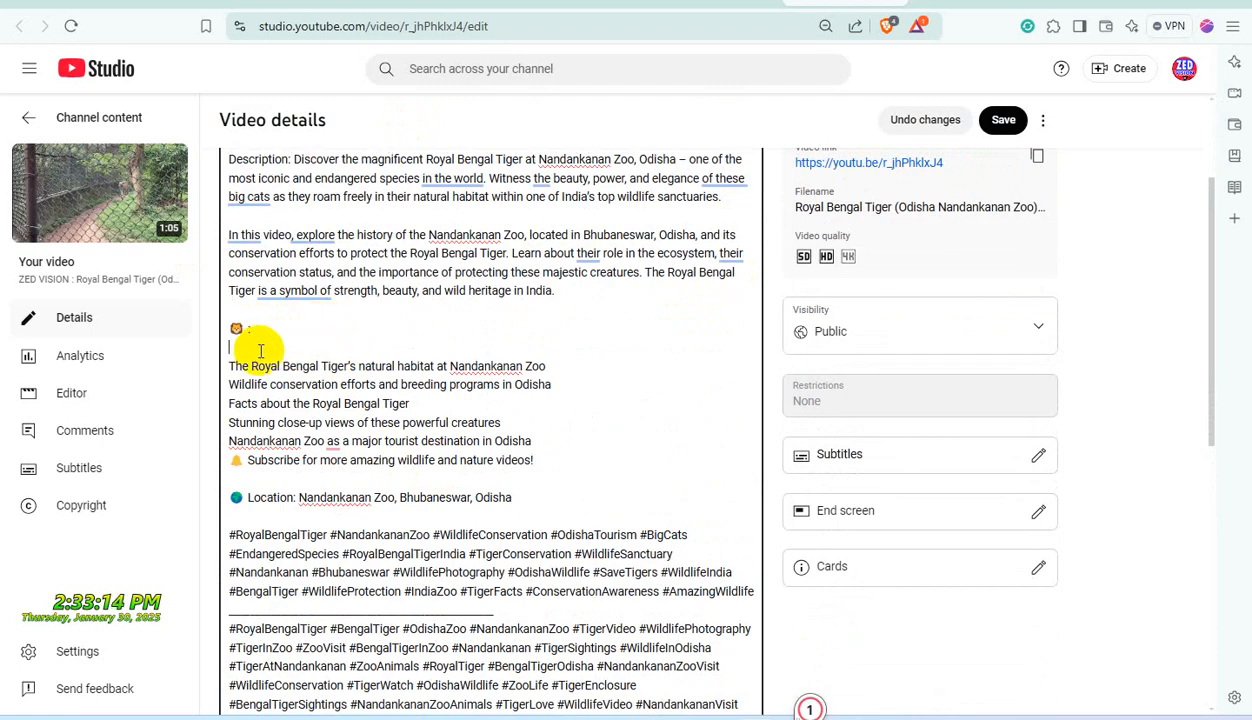
key("BackSpace")
Remove the "Description:" and "Title:" labels from the start of their lines in the description.
scroll(352, 332, "up", 2)
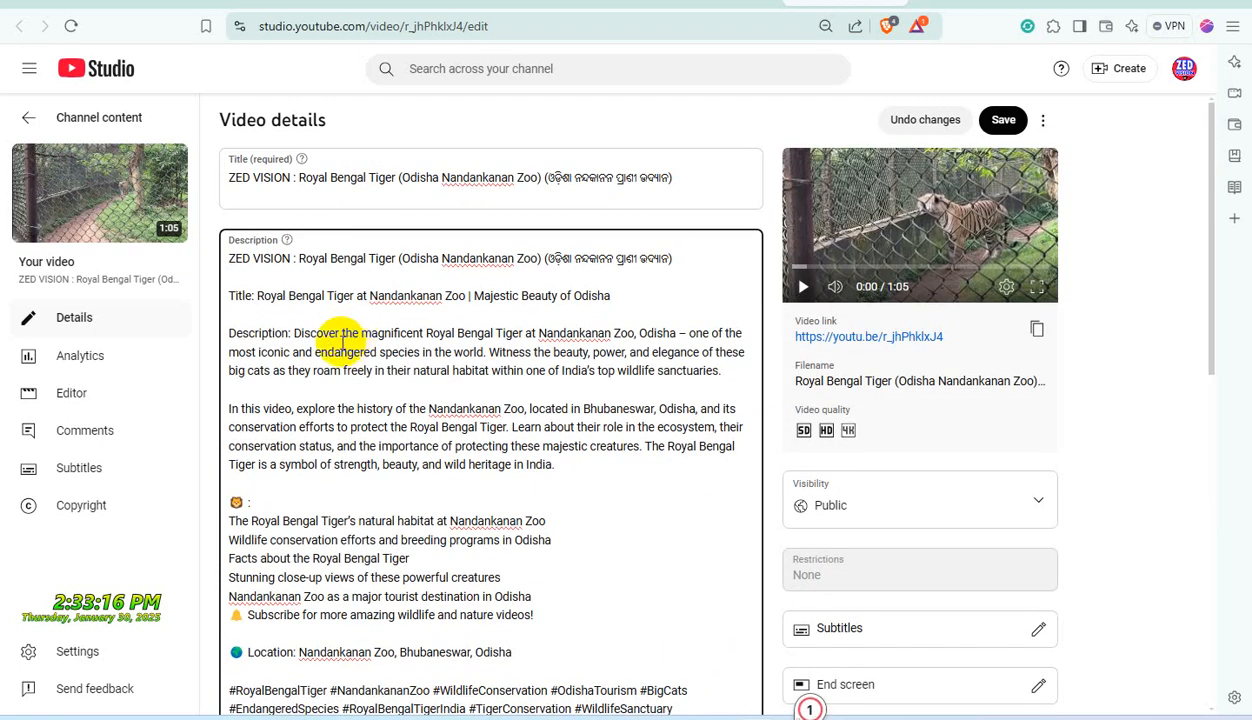
left_click(290, 331)
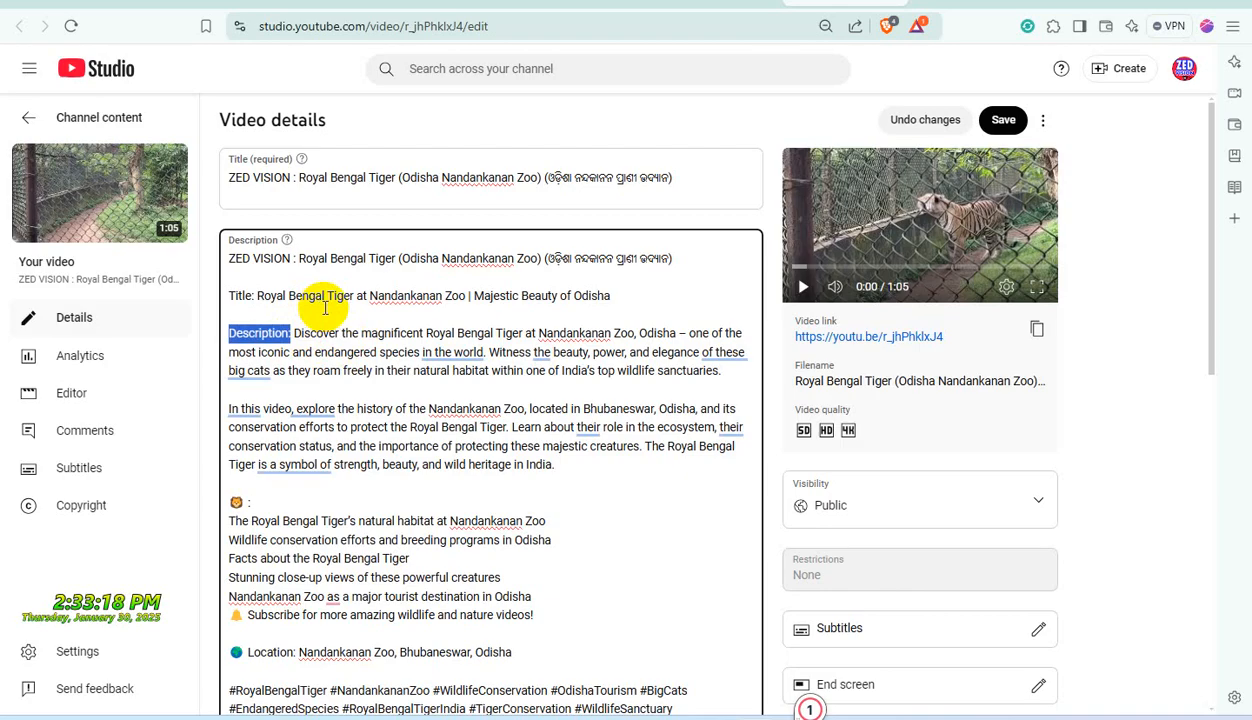
key("BackSpace")
key("Delete")
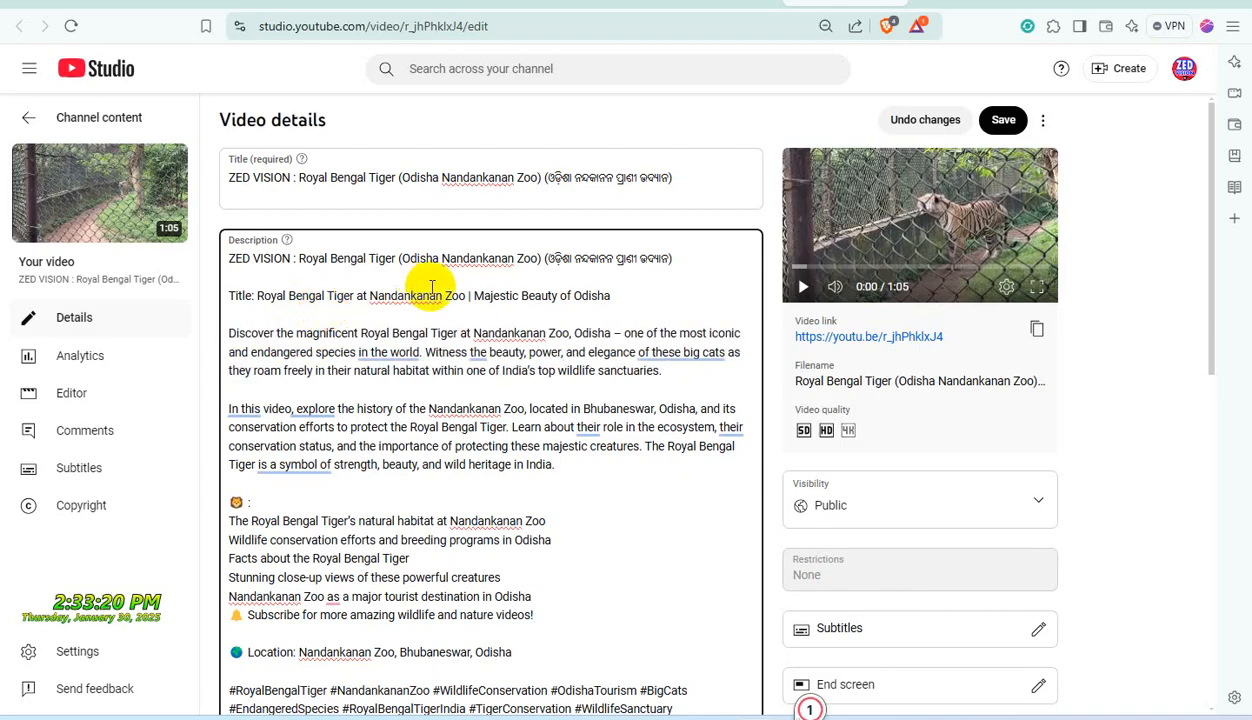
left_click(258, 297)
key("BackSpace")
key("BackSpace")
key("BackSpace")
key("BackSpace")
key("BackSpace")
key("BackSpace")
key("BackSpace")
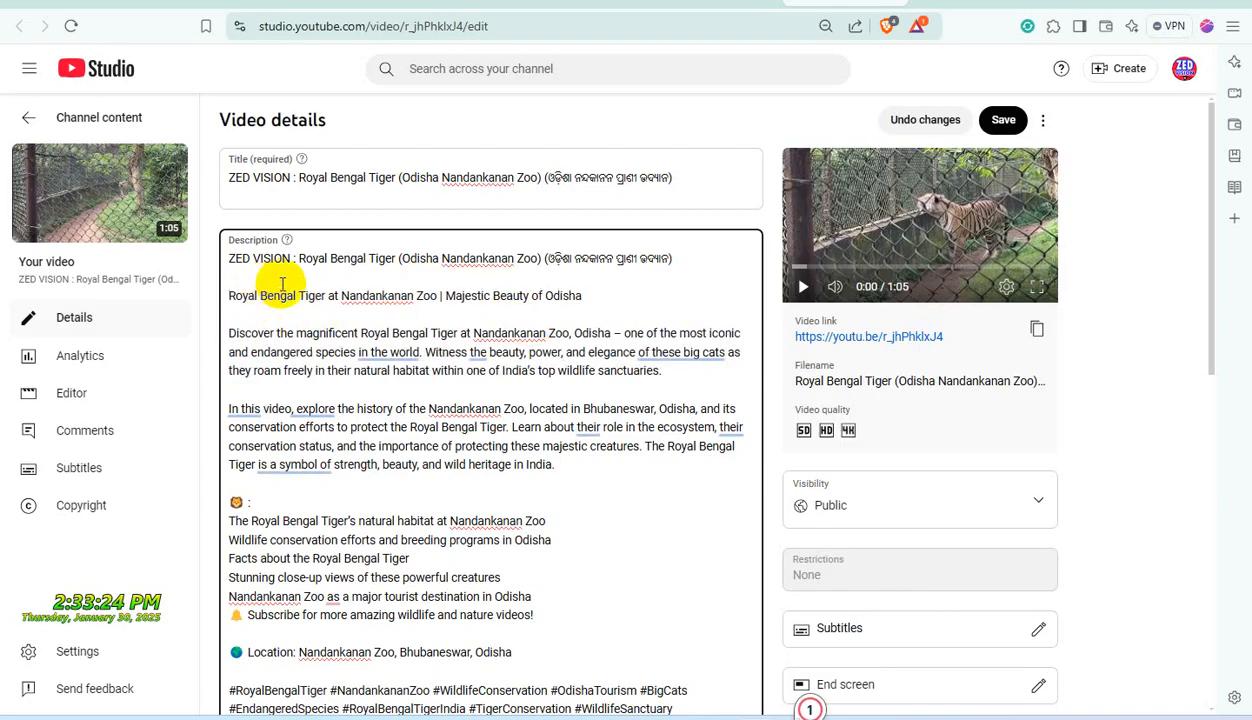
Replace the title text after "ZED VISION :" with the description's line "Royal Bengal Tiger at Nandankanan Zoo | Majestic Beauty of Odisha".
left_click(611, 297, "shift")
key("ctrl+c")
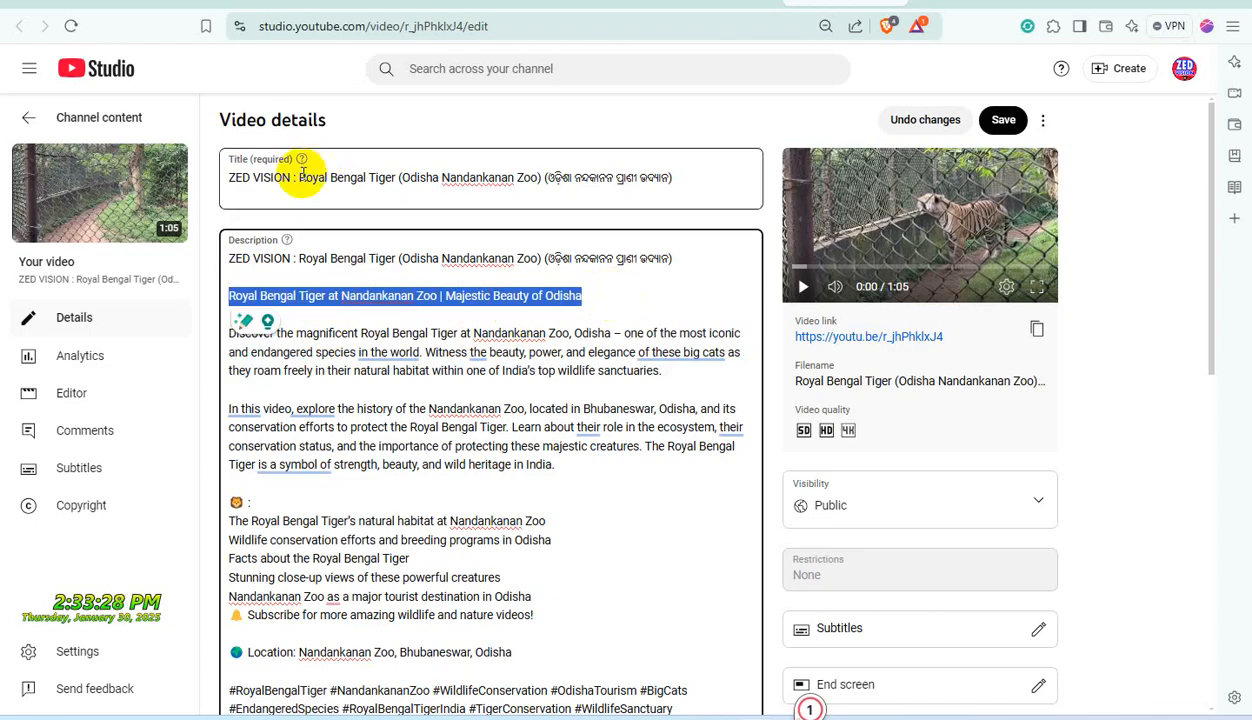
left_click_drag(298, 178, 712, 188)
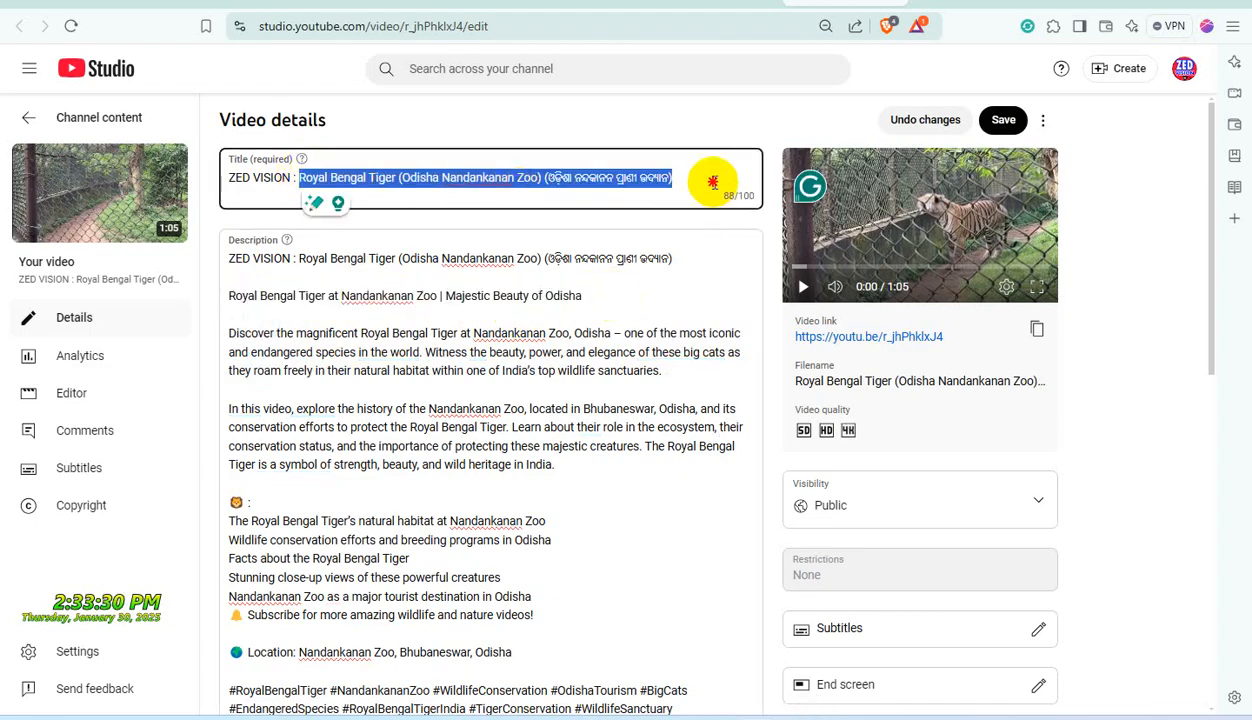
key("ctrl+v")
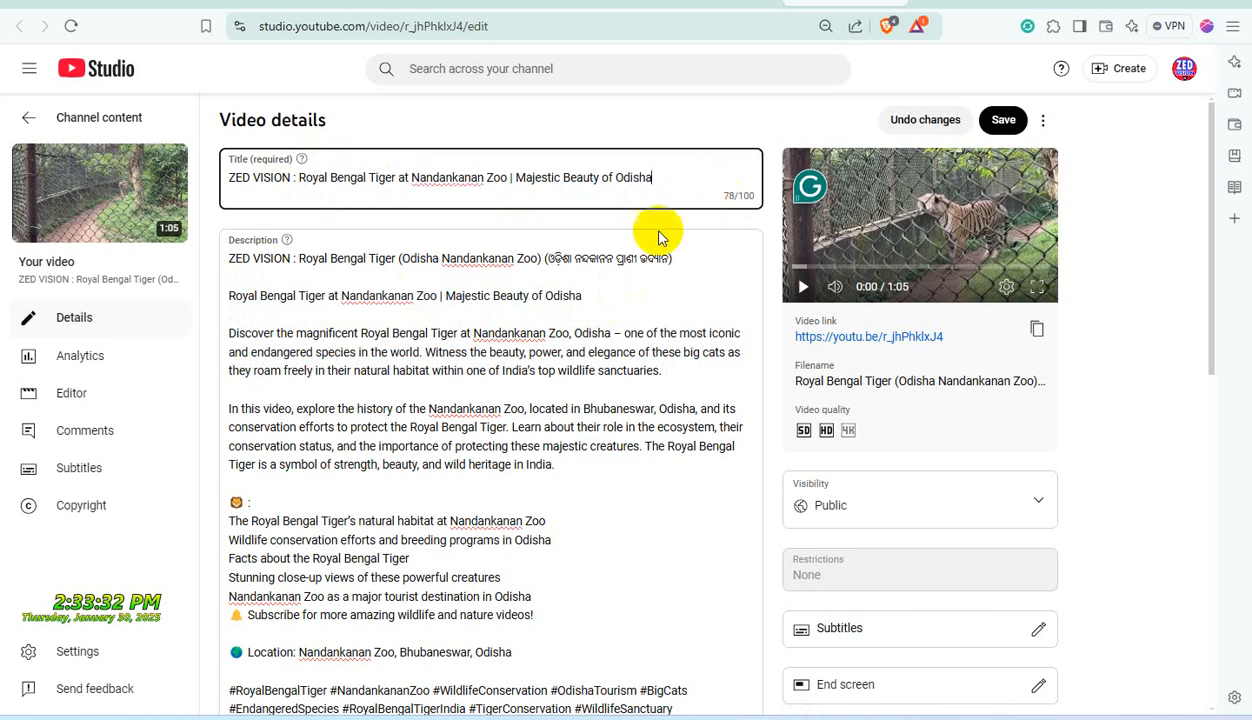
Copy the parenthesised Odia text from the description's first line and append it to the end of the title.
left_click_drag(547, 262, 690, 257)
key("ctrl+c")
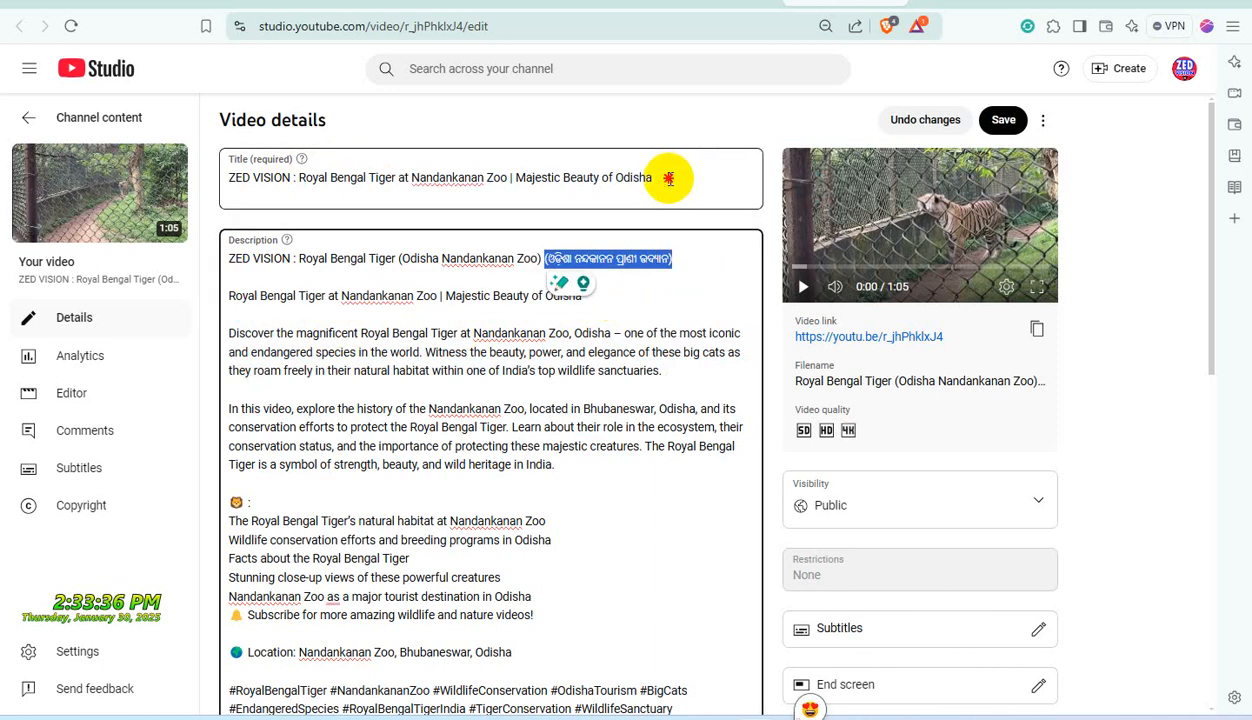
left_click(682, 188)
key("ctrl+v")
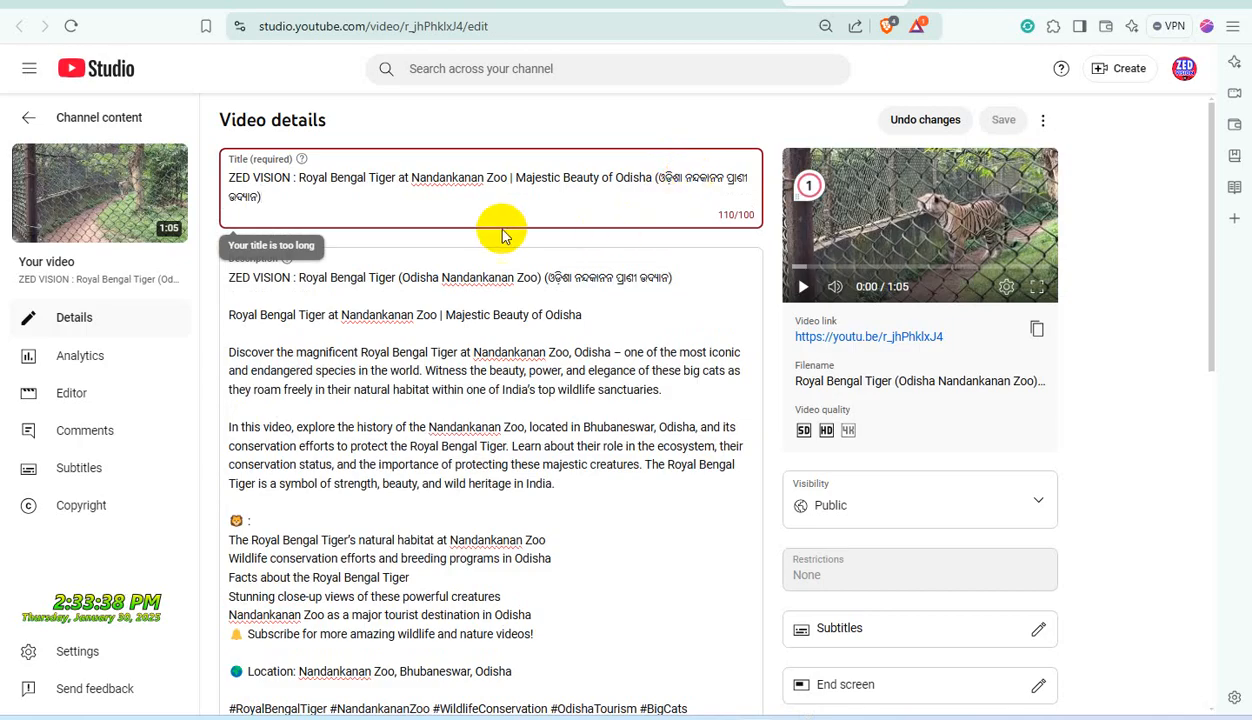
Shorten the title by deleting its "ZED VISION :" prefix.
left_click(301, 178)
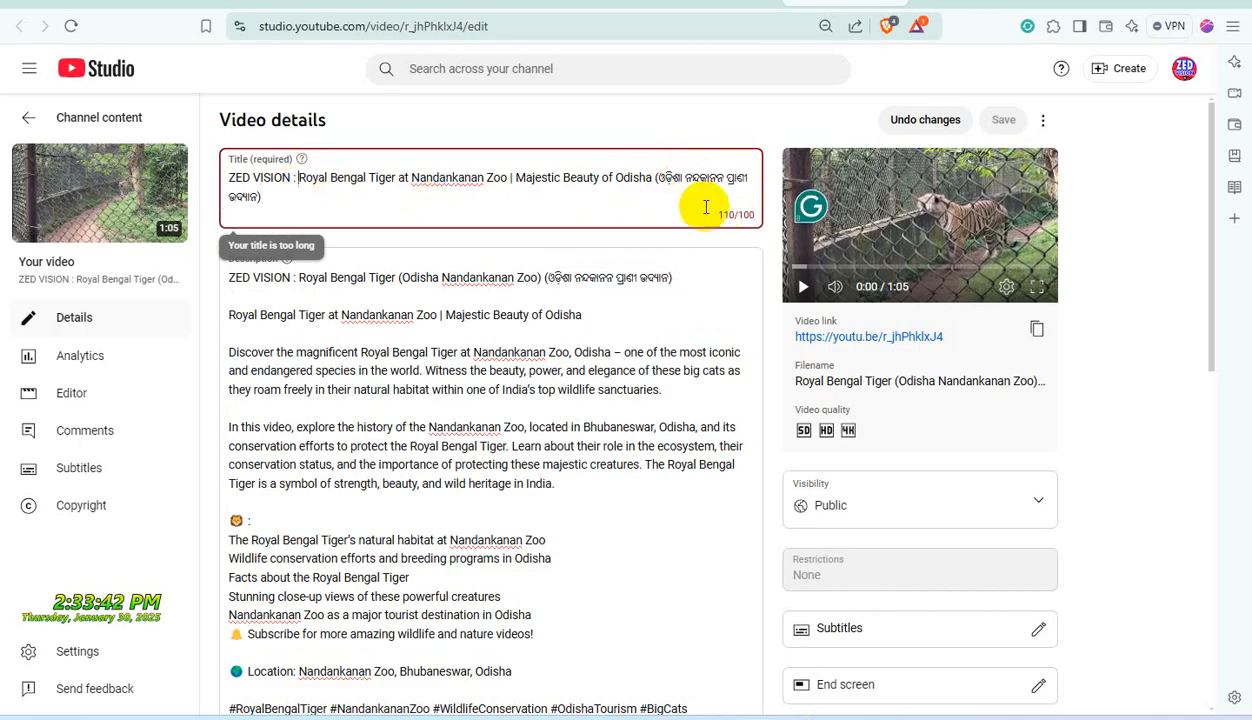
key("ctrl+shift+Right")
key("ctrl+shift+Right")
key("ctrl+shift+Right")
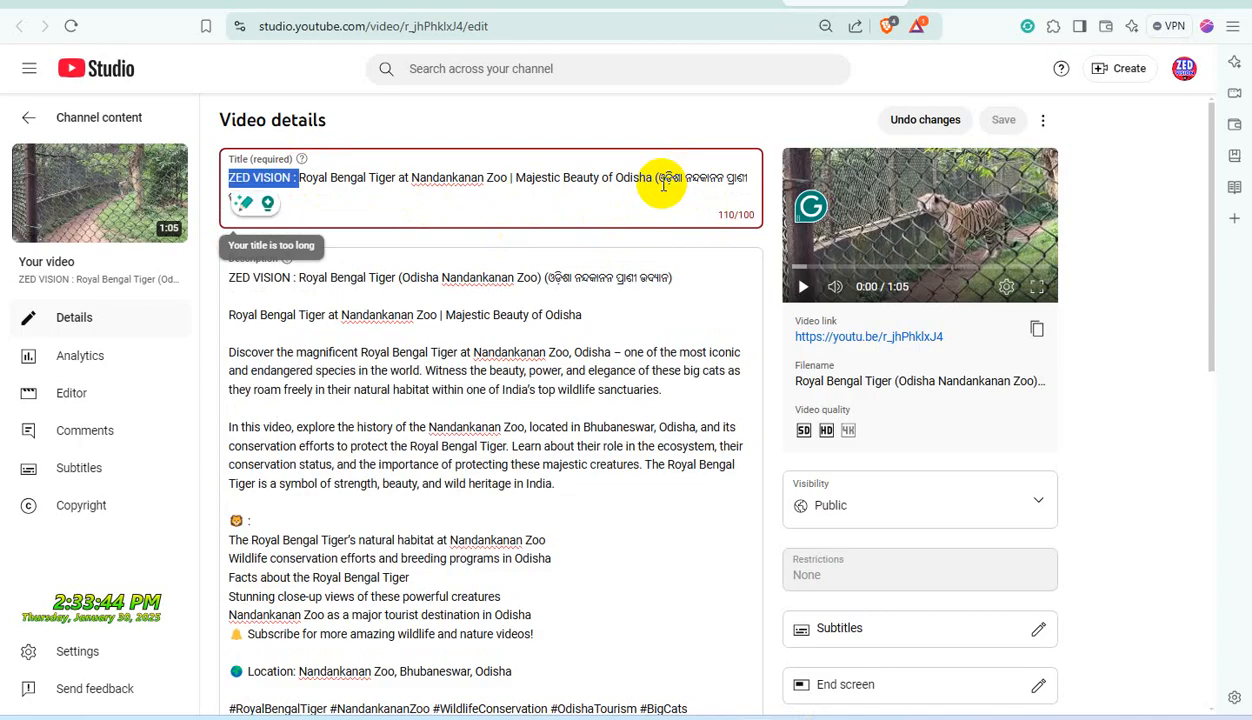
key("Delete")
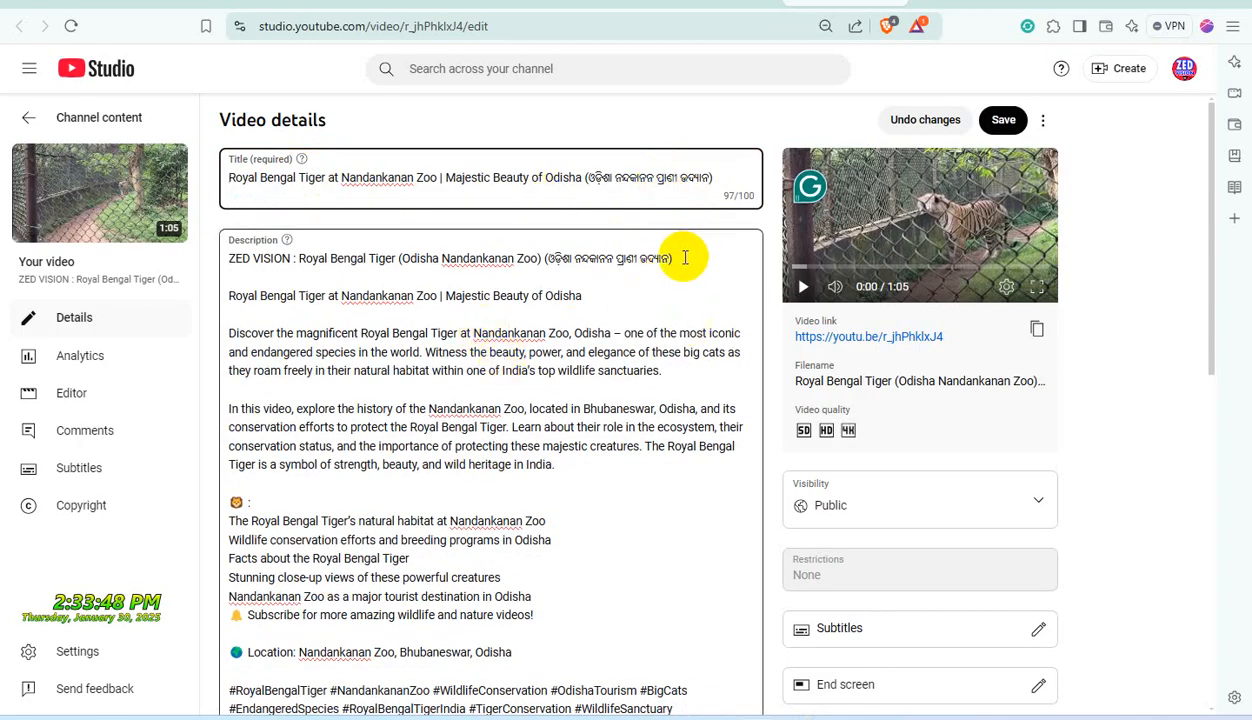
Copy the first description line's text after "ZED VISION :" and publish it as a manually entered Bangla (India) caption.
left_click_drag(677, 258, 302, 257)
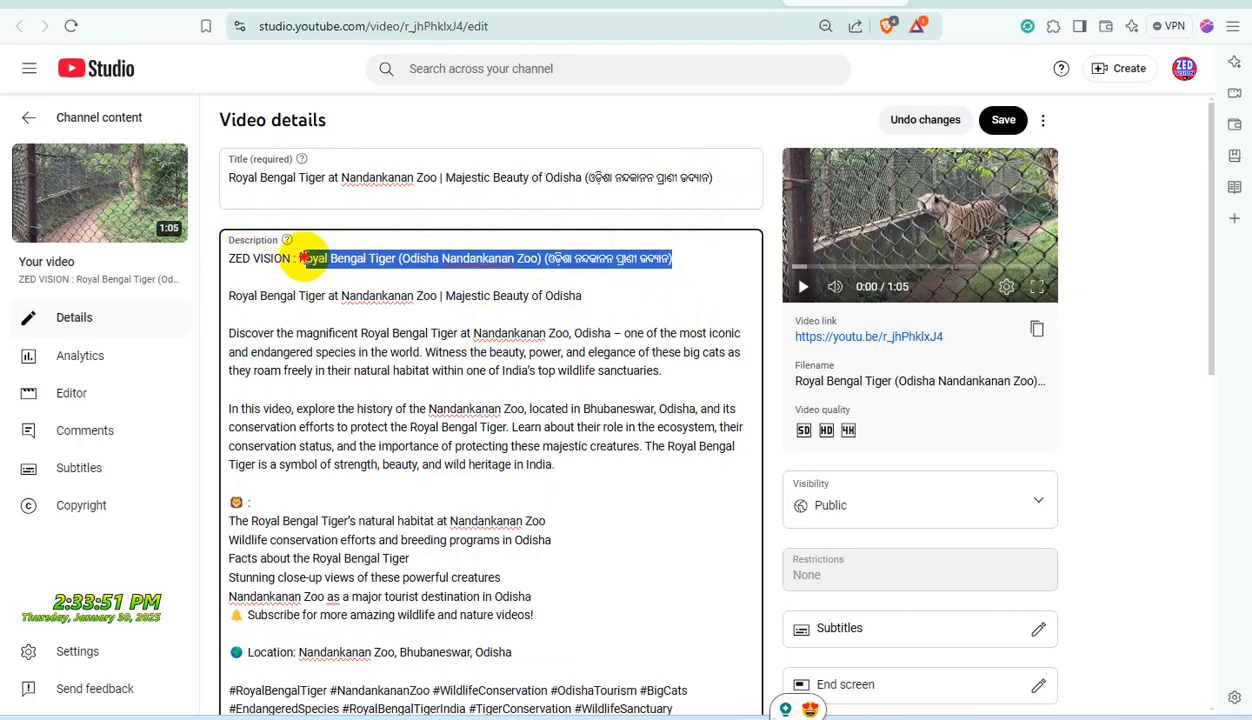
left_click(485, 294)
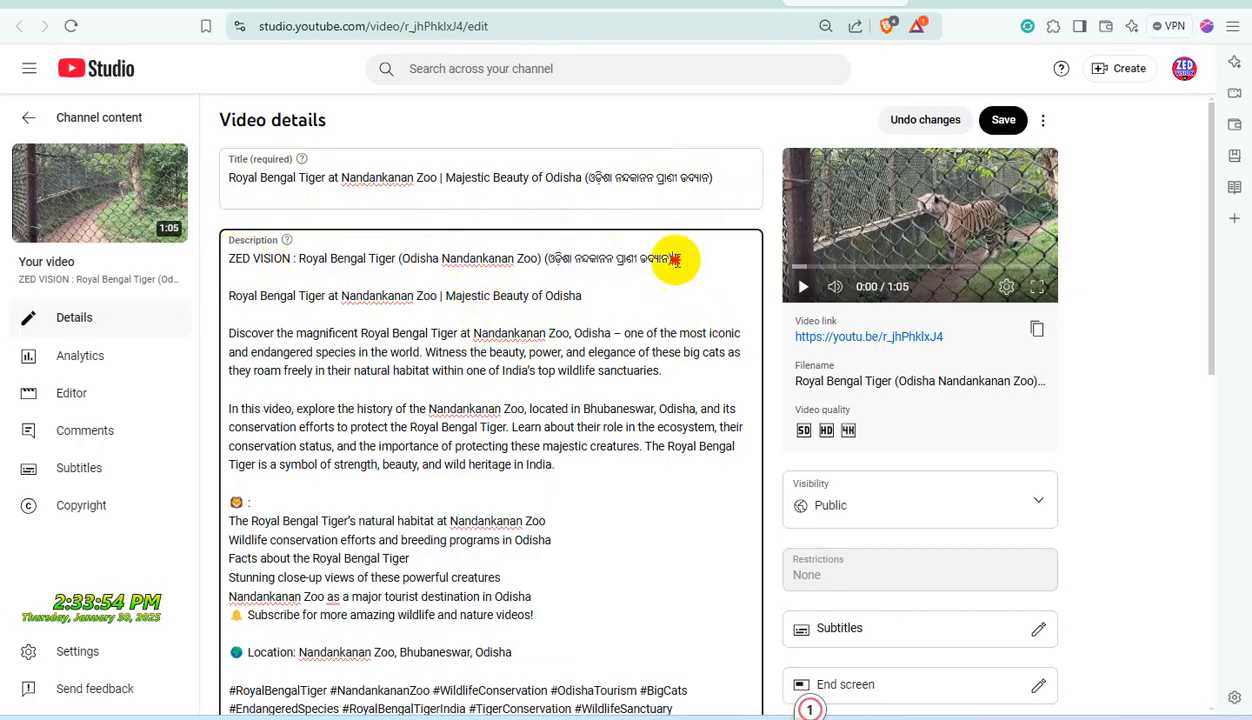
left_click_drag(671, 259, 315, 262)
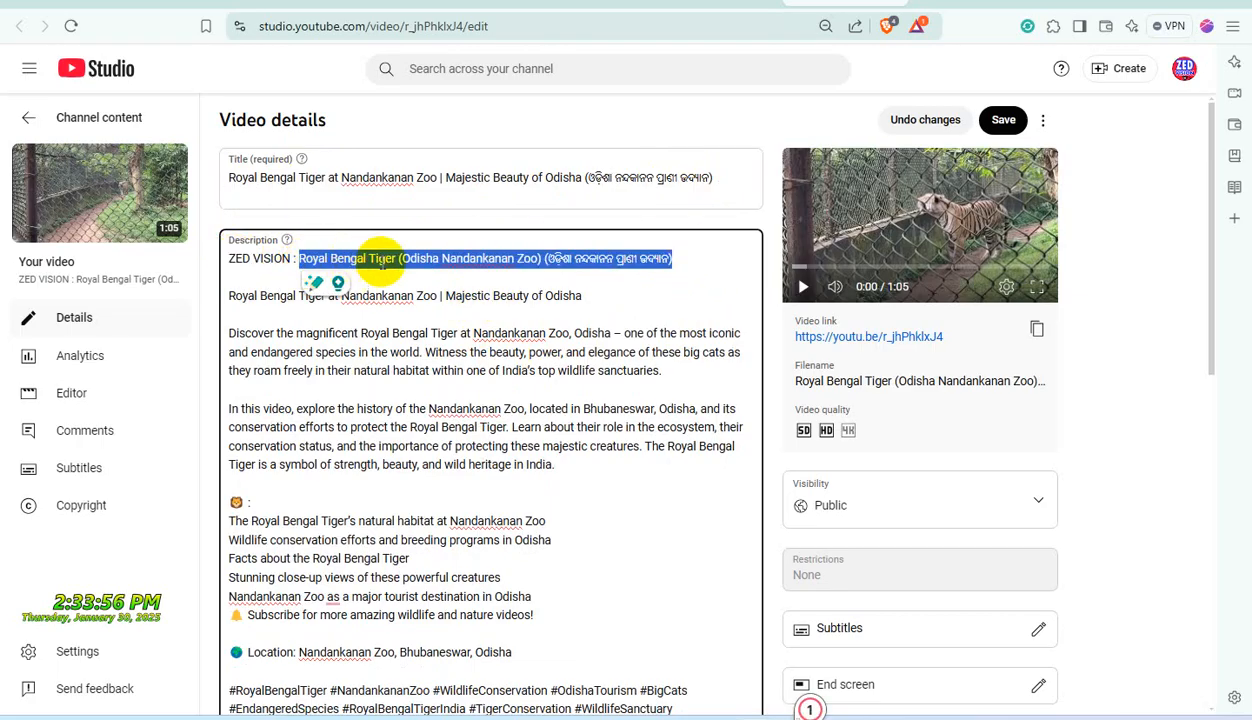
right_click(388, 258)
left_click(424, 340)
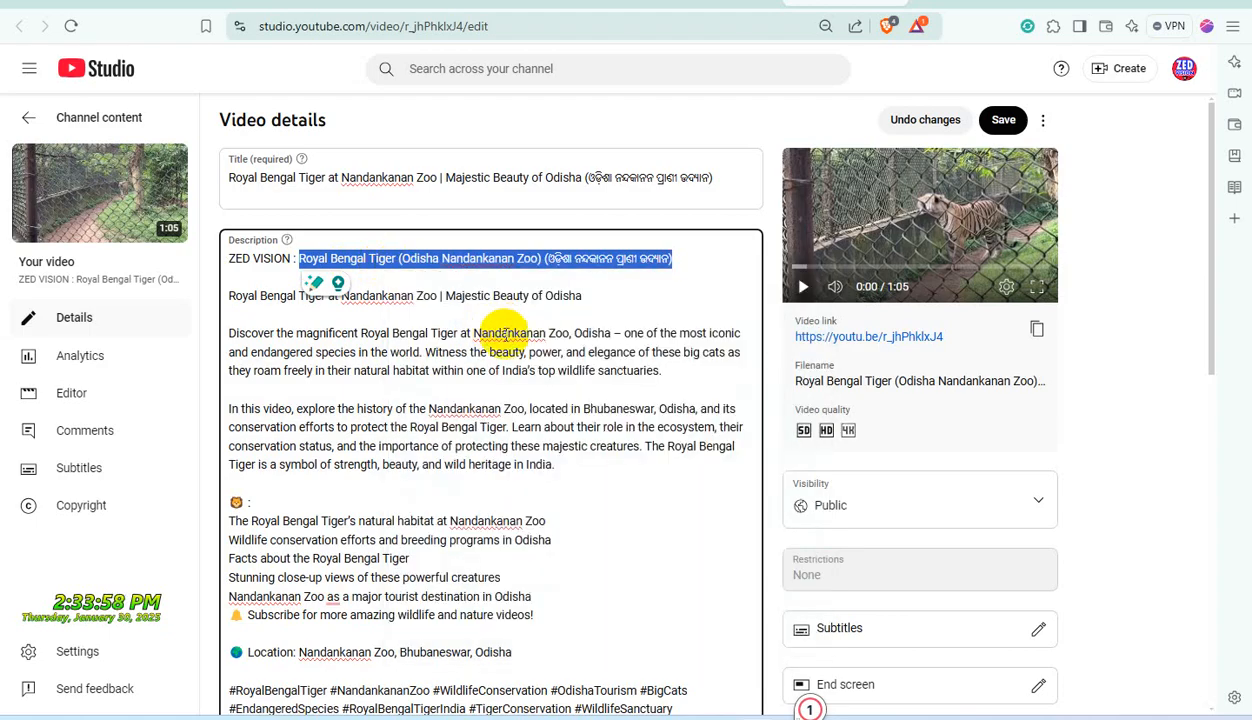
scroll(686, 403, "down", 5)
scroll(686, 403, "down", 2)
scroll(883, 424, "up", 5)
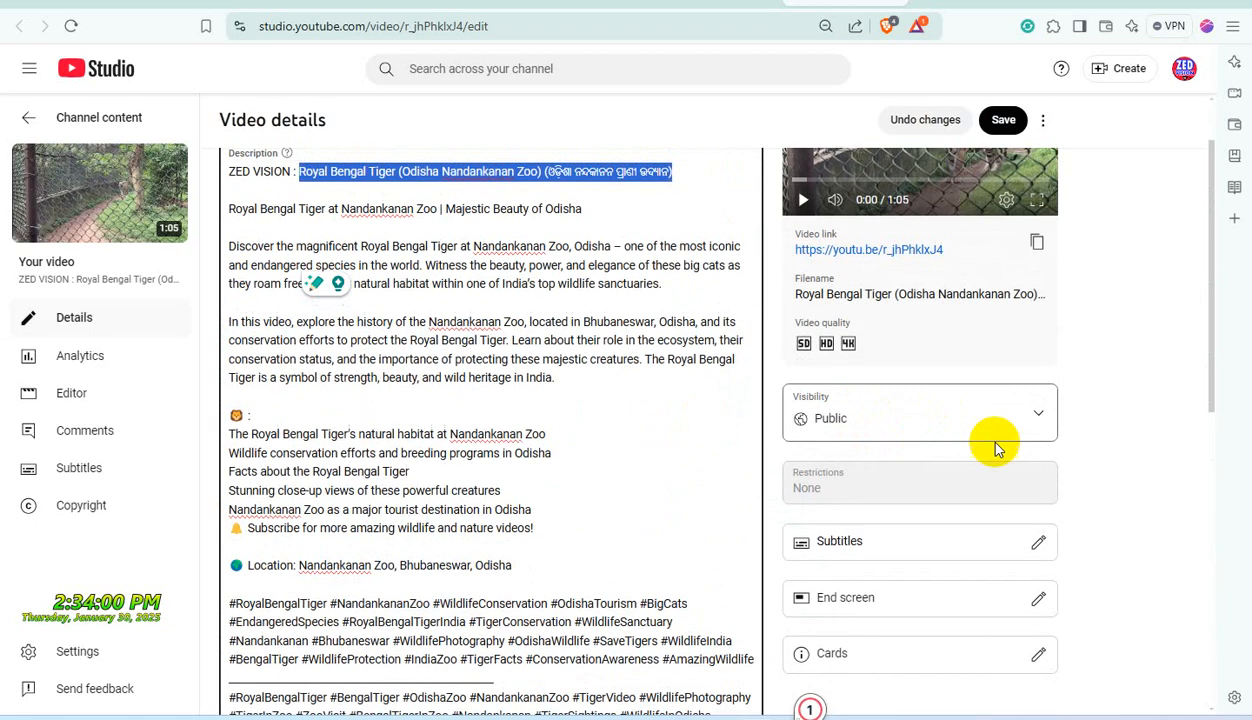
left_click(1039, 548)
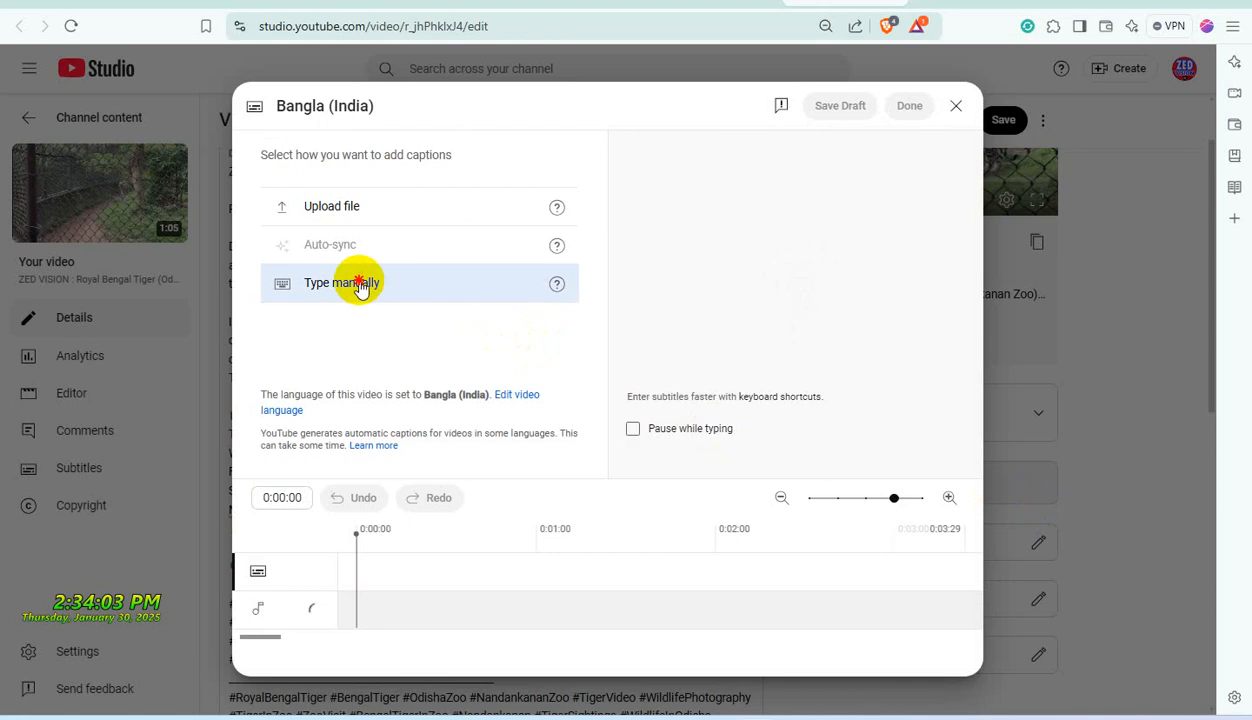
left_click(365, 283)
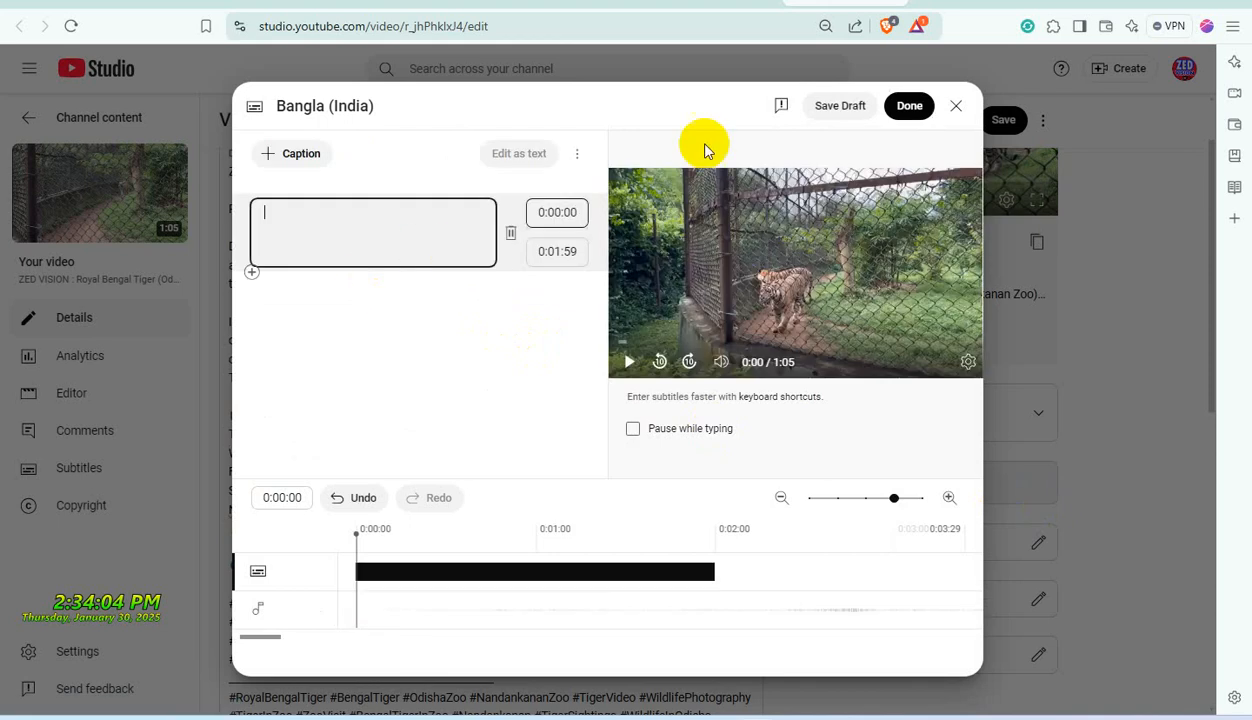
key("ctrl+v")
left_click(909, 107)
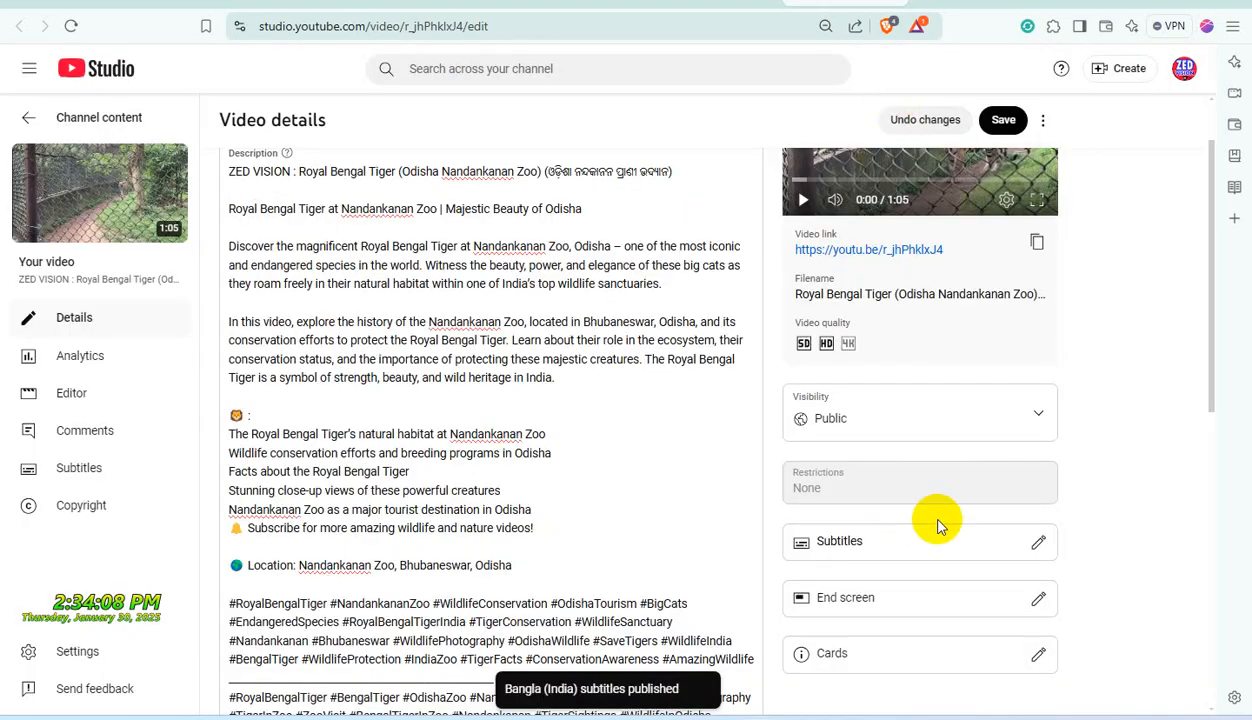
Set the "Best for viewer" and "Most recent upload" end screen elements to start at 0:59:34 and save the end screen.
scroll(960, 520, "down", 2)
left_click(1040, 427)
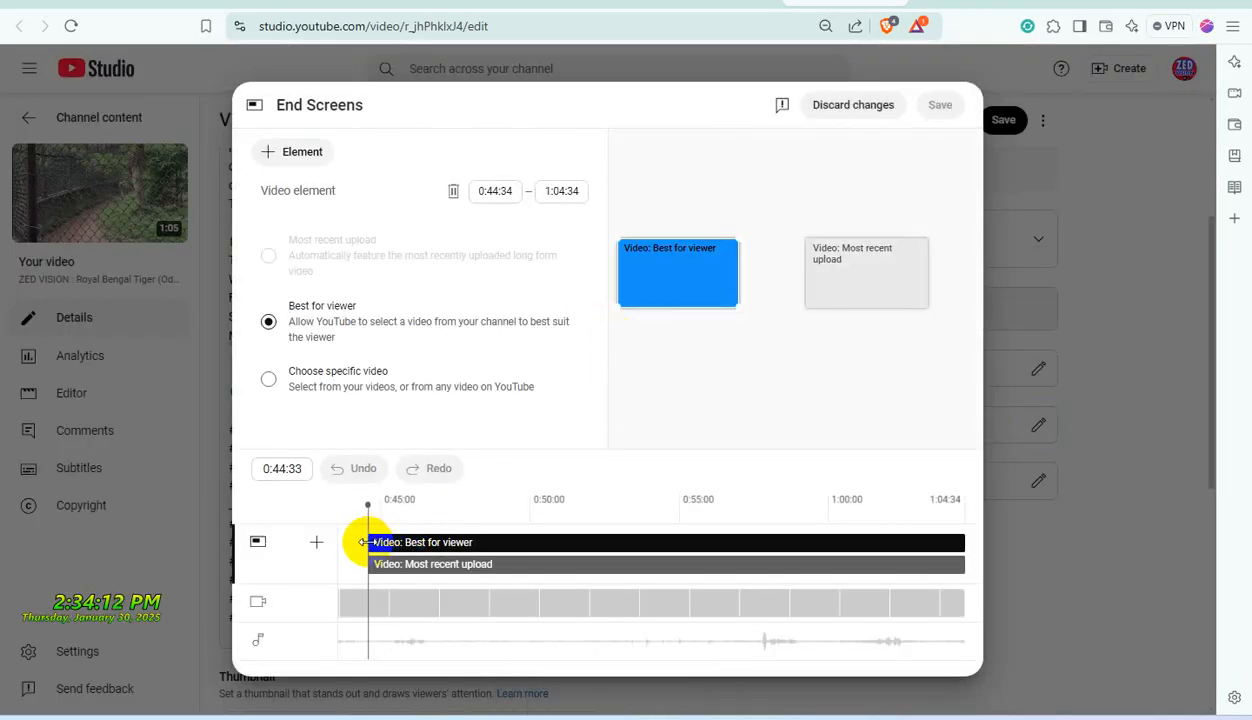
left_click_drag(363, 542, 816, 542)
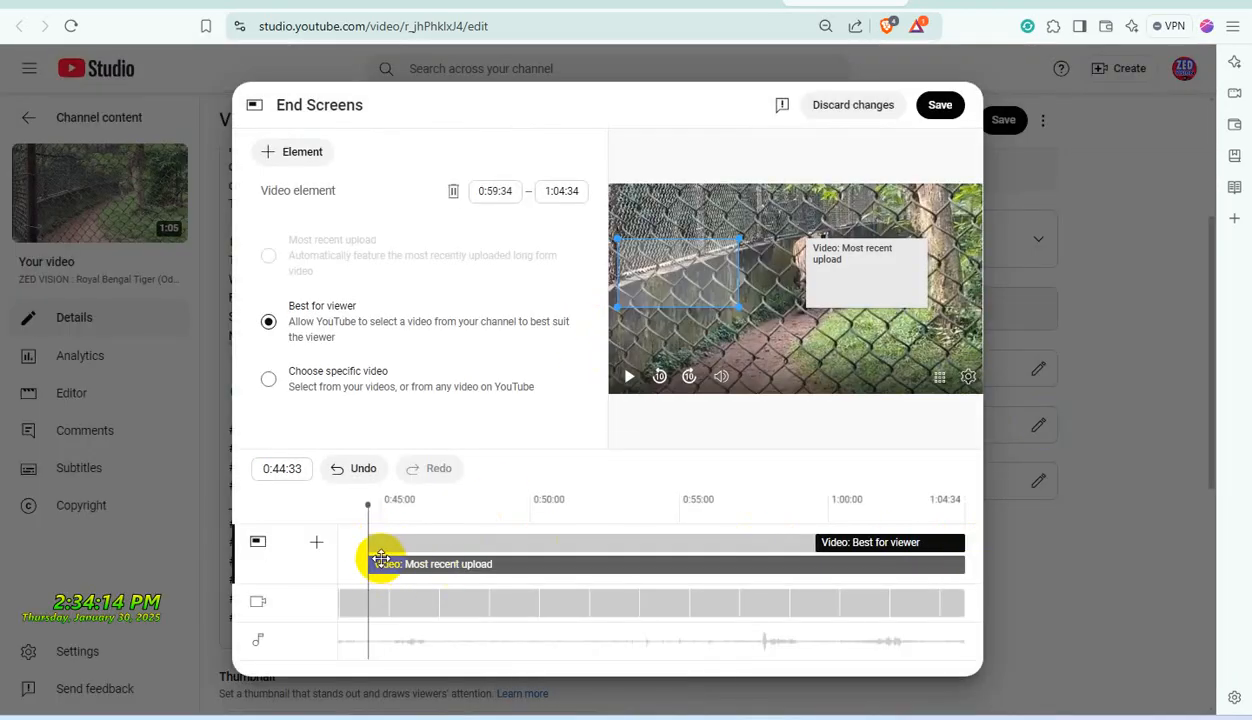
left_click_drag(363, 564, 984, 566)
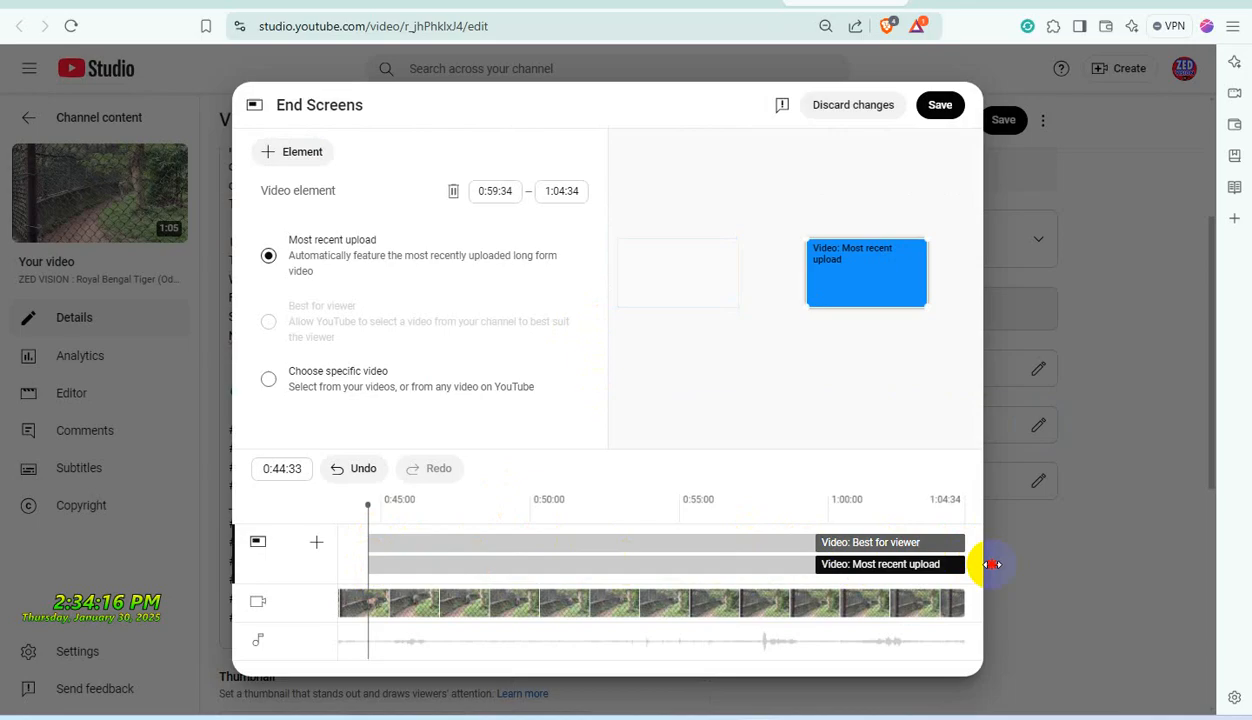
left_click(940, 108)
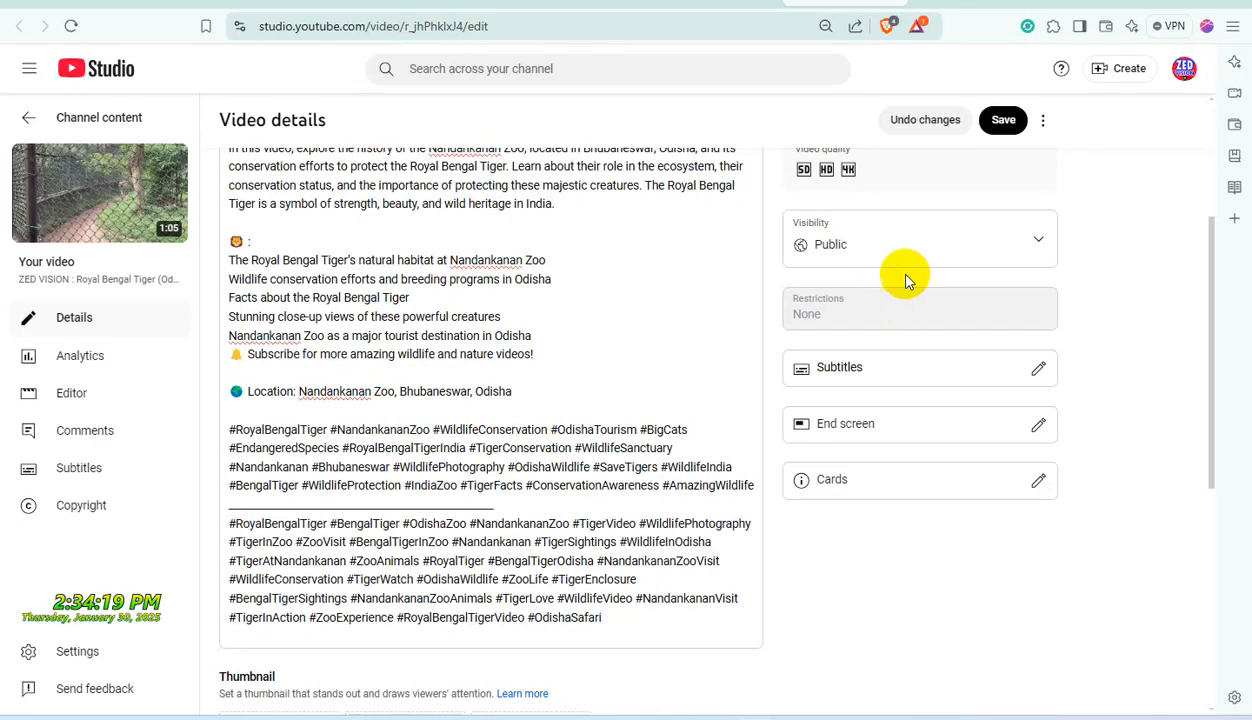
Add a playlist card at 0:14:59 that links to the "ZED VISION YouTube Video Manager" playlist.
left_click(1039, 481)
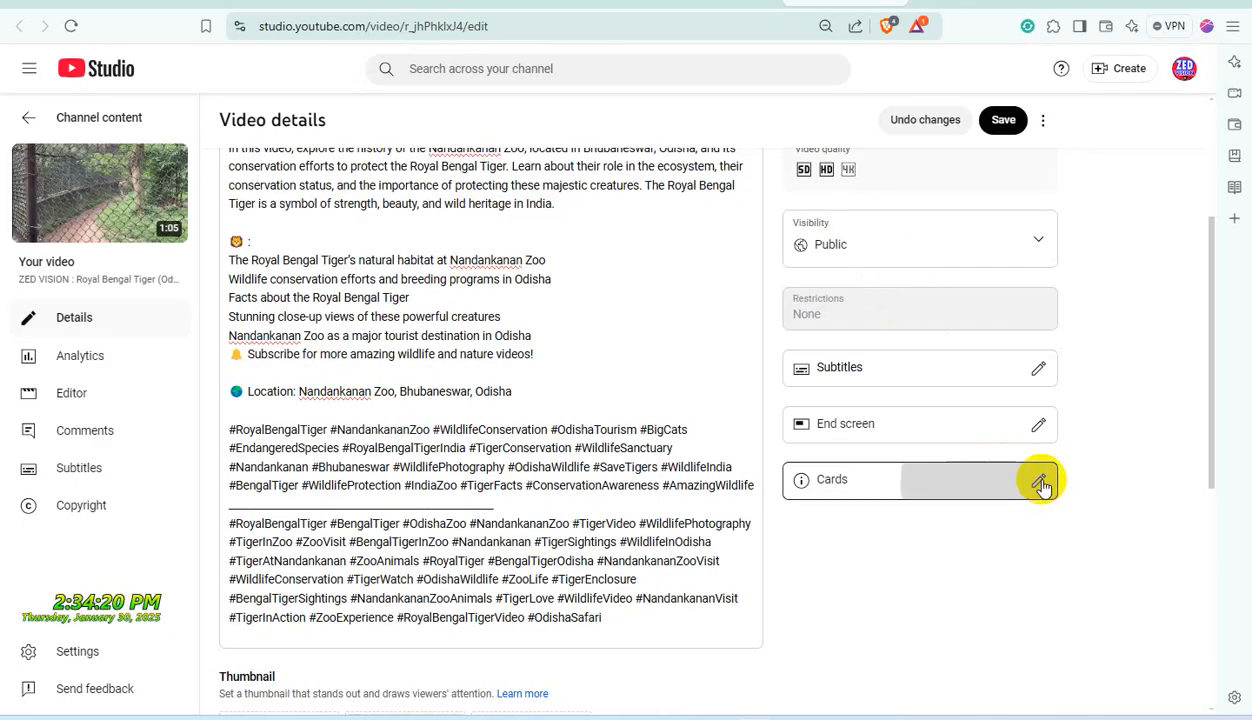
left_click(497, 528)
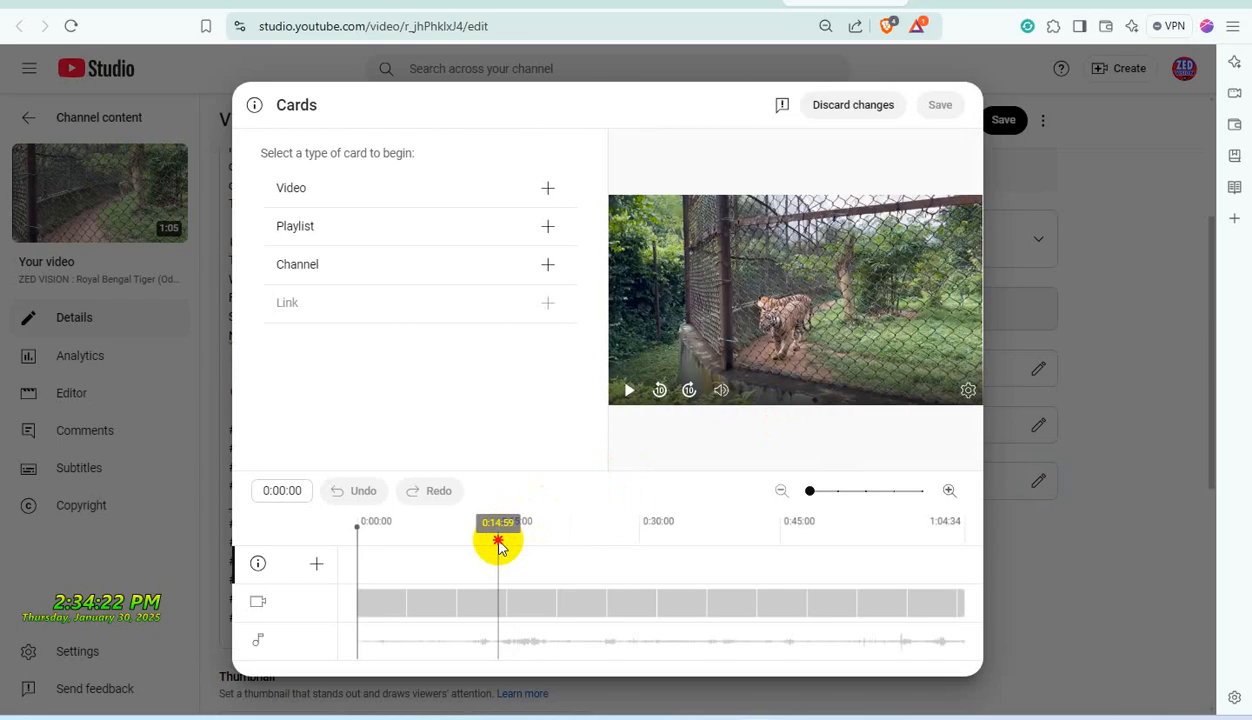
left_click(548, 230)
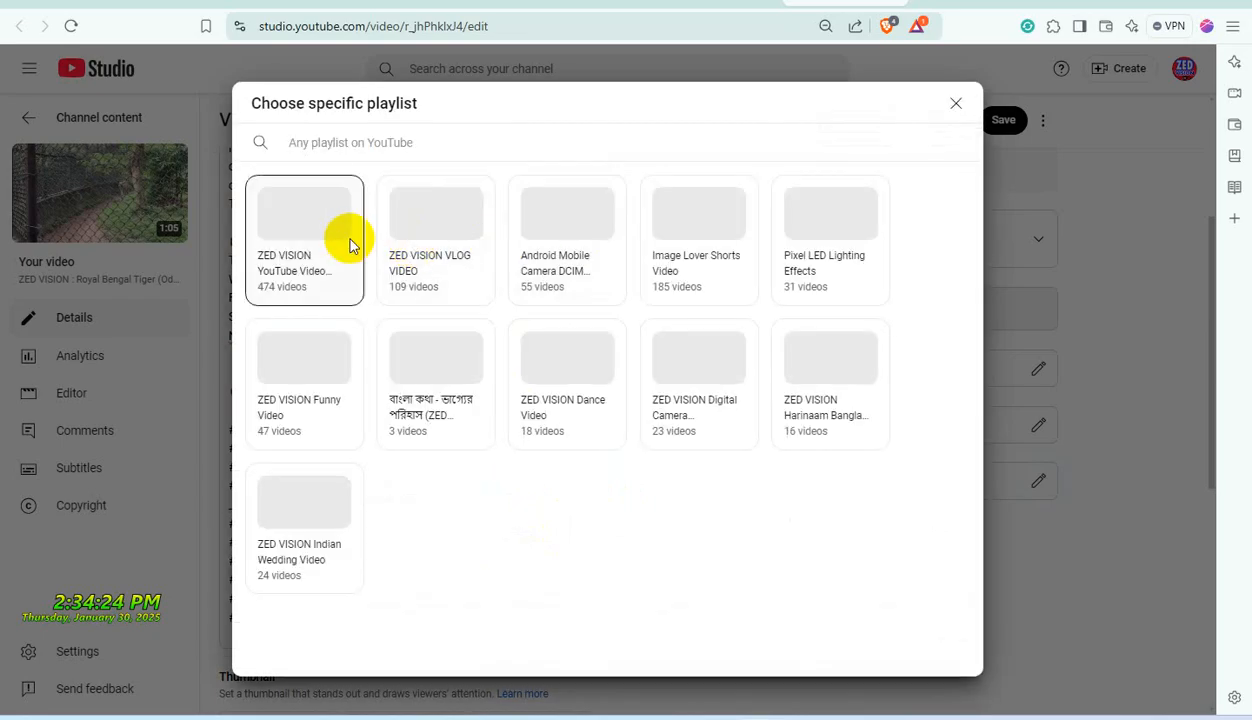
left_click(293, 218)
Add a second playlist card at 0:32:44 that links to the "ZED VISION VLOG VIDEO" playlist.
left_click(664, 522)
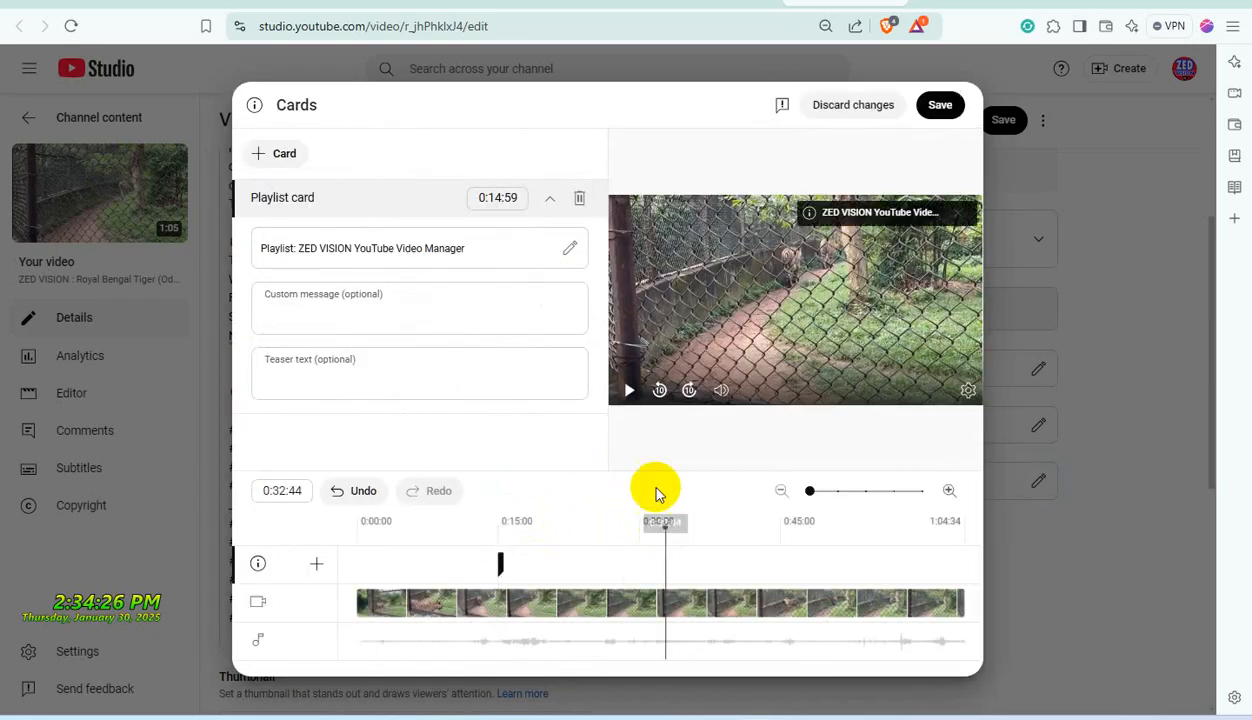
left_click(285, 155)
left_click(280, 180)
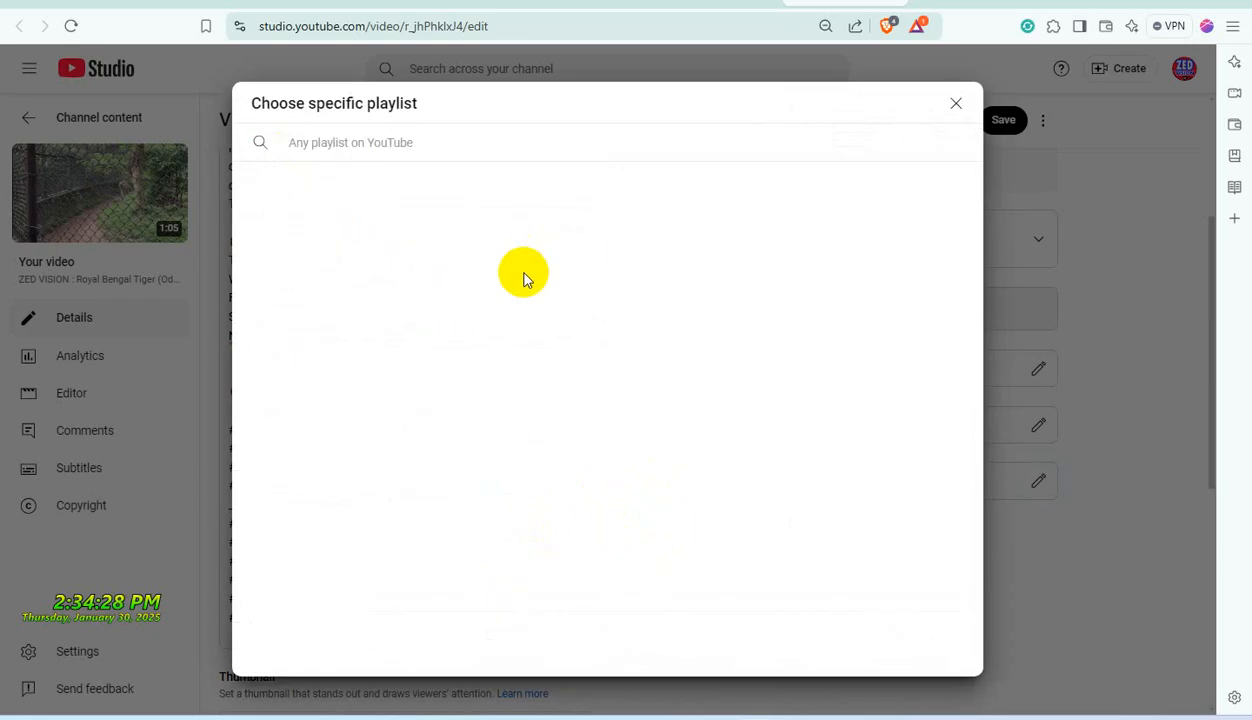
left_click(474, 259)
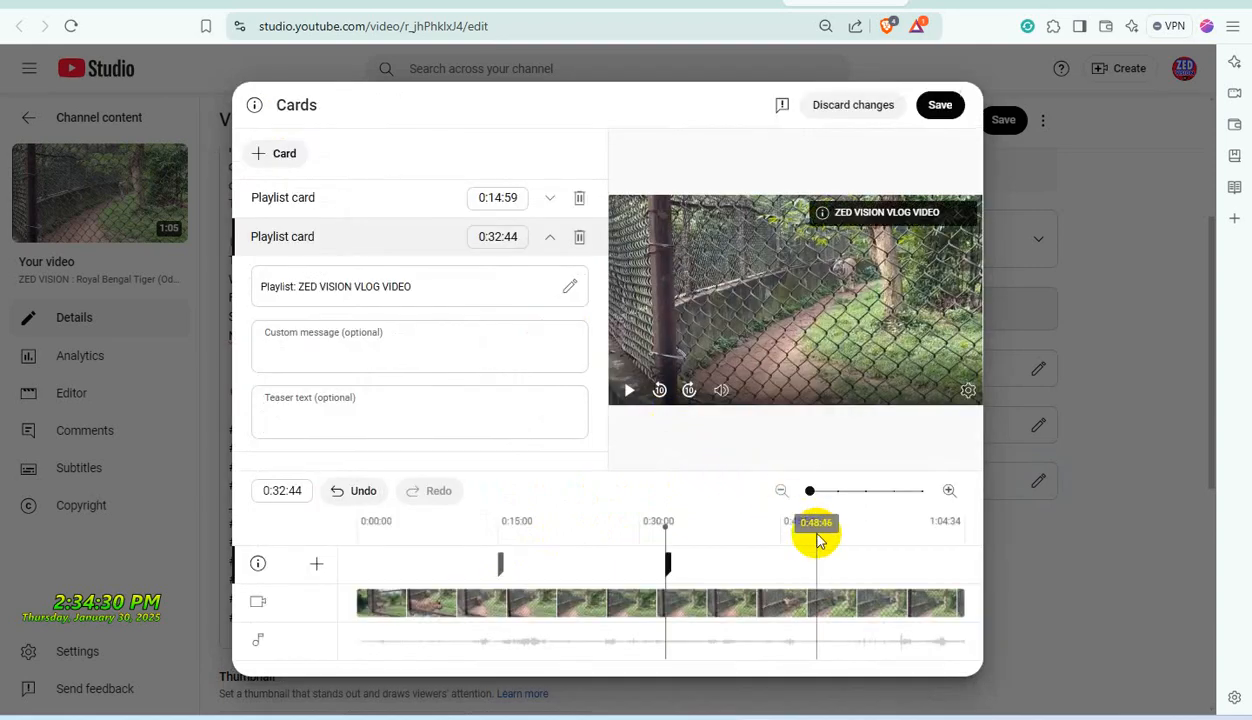
Add a third playlist card at 0:48:46 linking to "Android Mobile Camera DCIM Shorts Videos" and save both the cards and the video details.
left_click(816, 525)
left_click(282, 155)
left_click(280, 178)
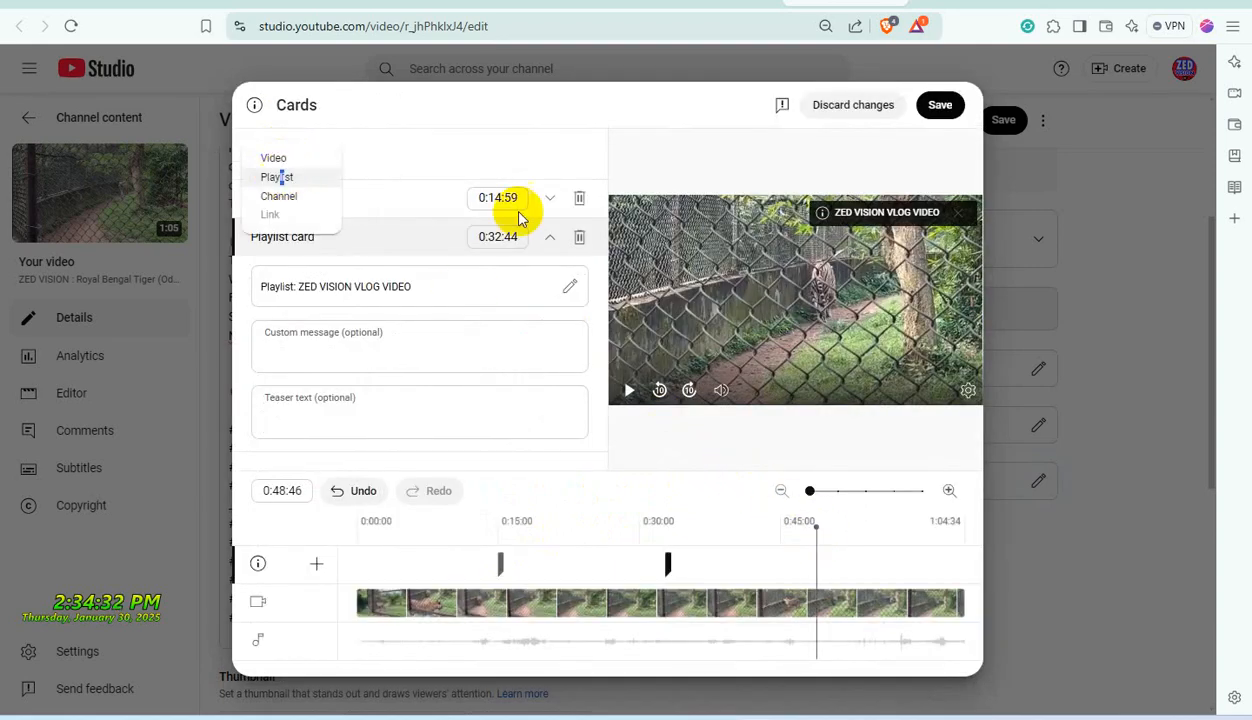
left_click(593, 222)
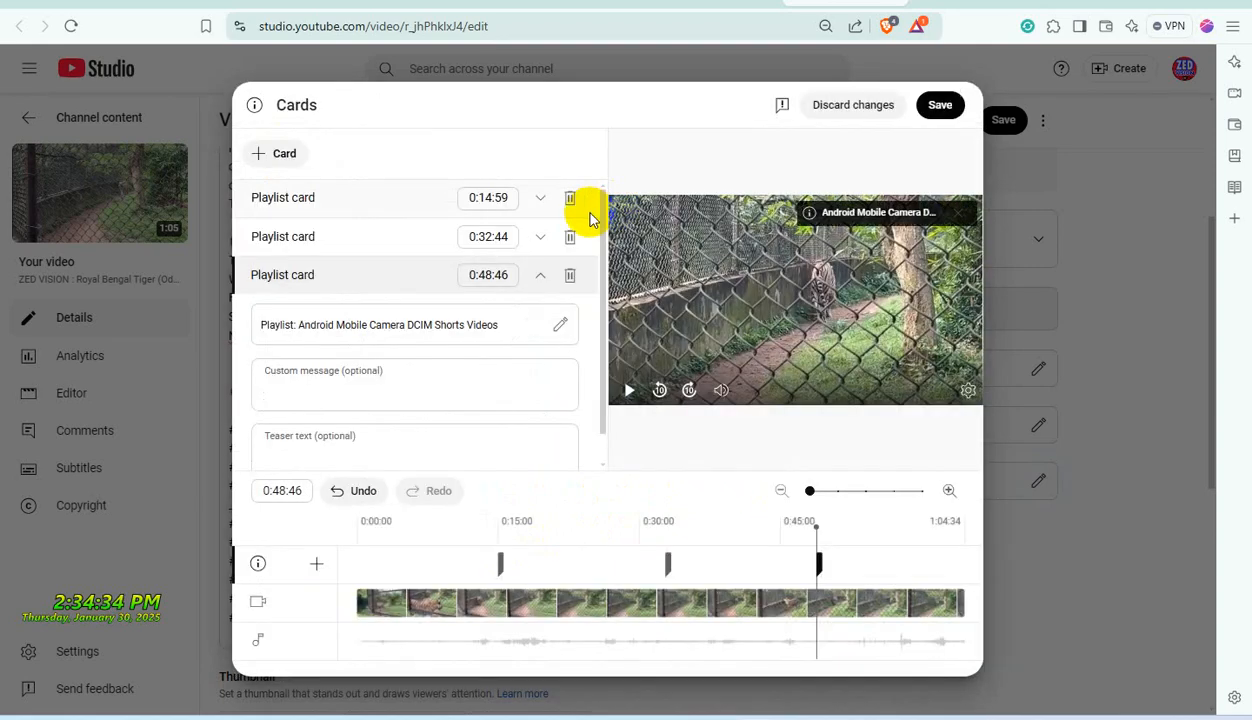
left_click(939, 106)
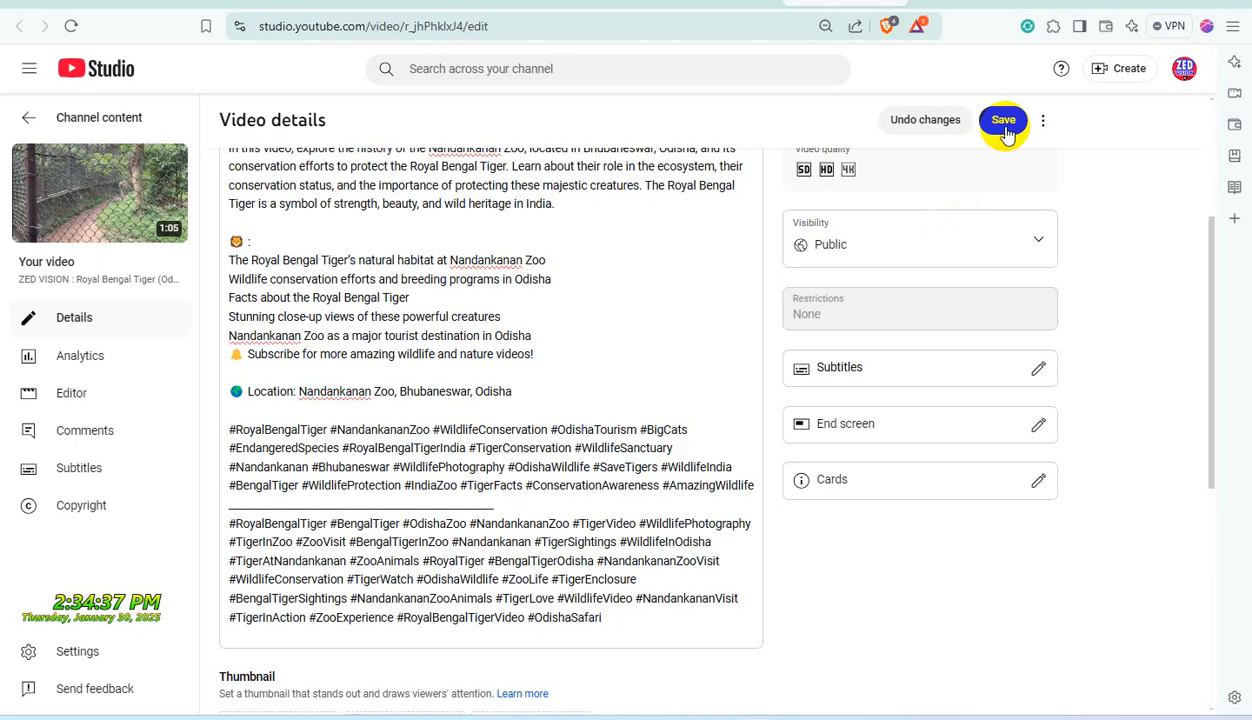
left_click(1003, 120)
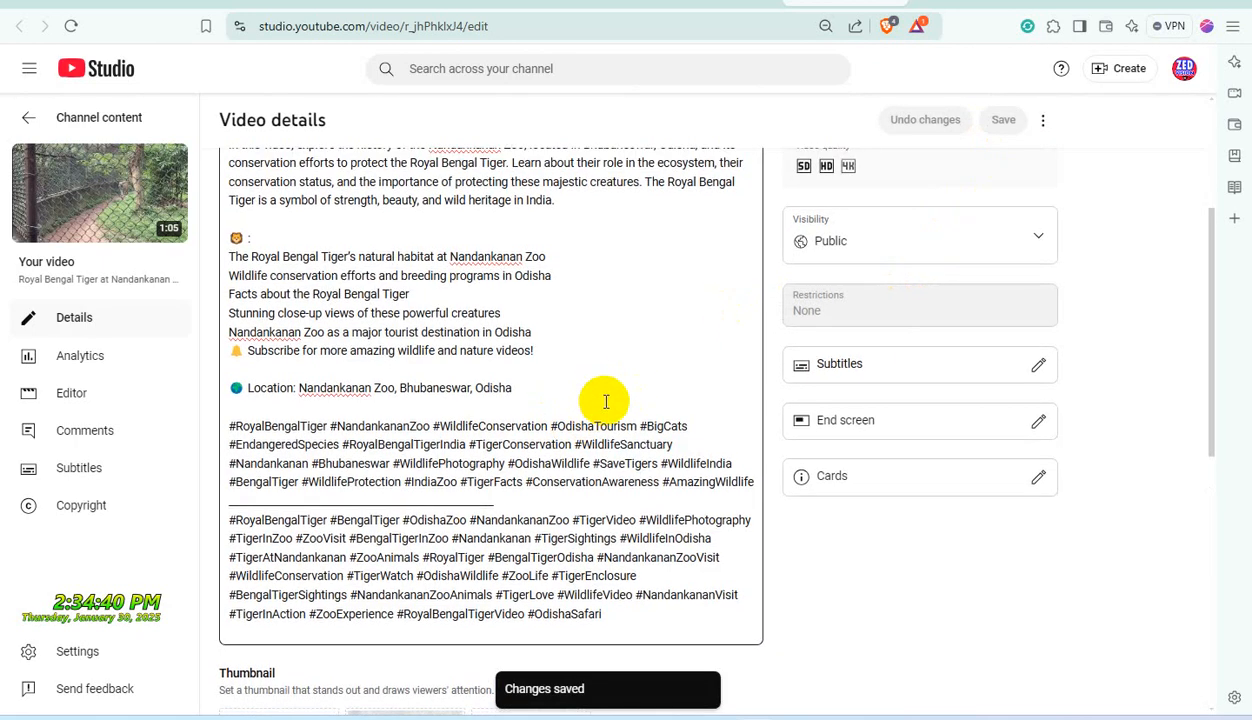
Change the altered content answer to Yes in the video's additional settings and save the video details.
scroll(605, 401, "down", 6)
scroll(604, 402, "up", 1)
scroll(604, 402, "down", 1)
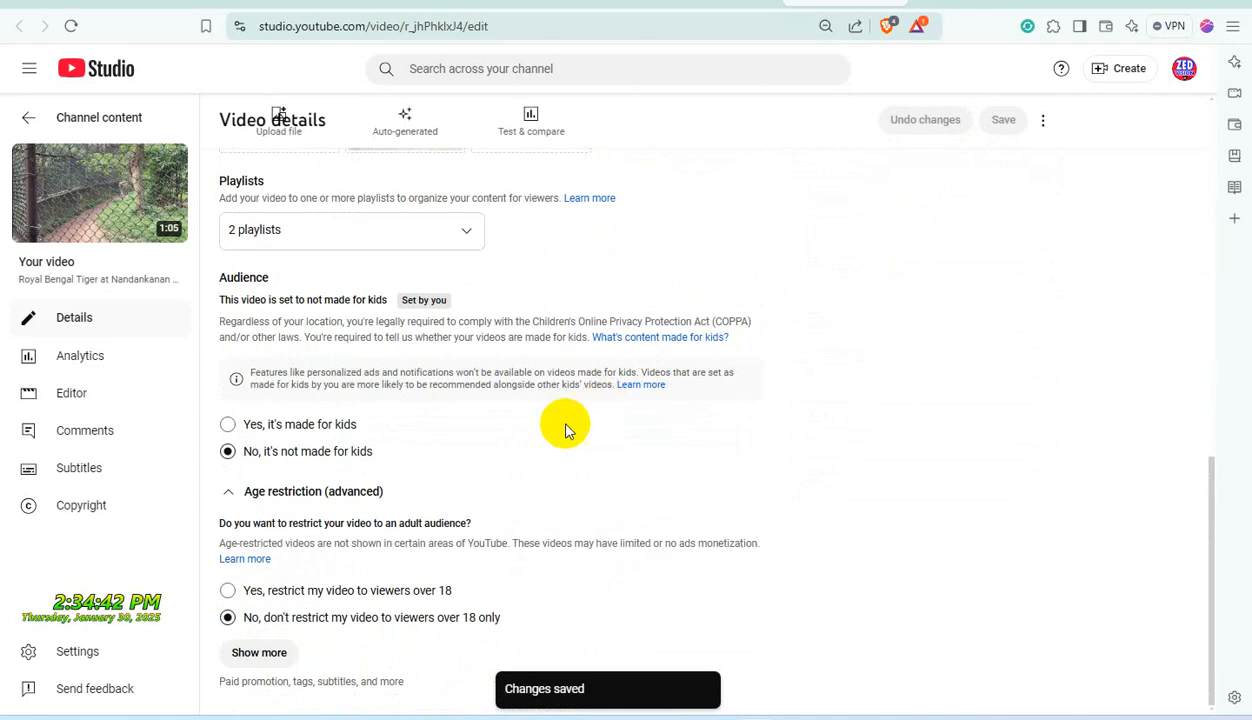
left_click(262, 650)
scroll(637, 433, "down", 1)
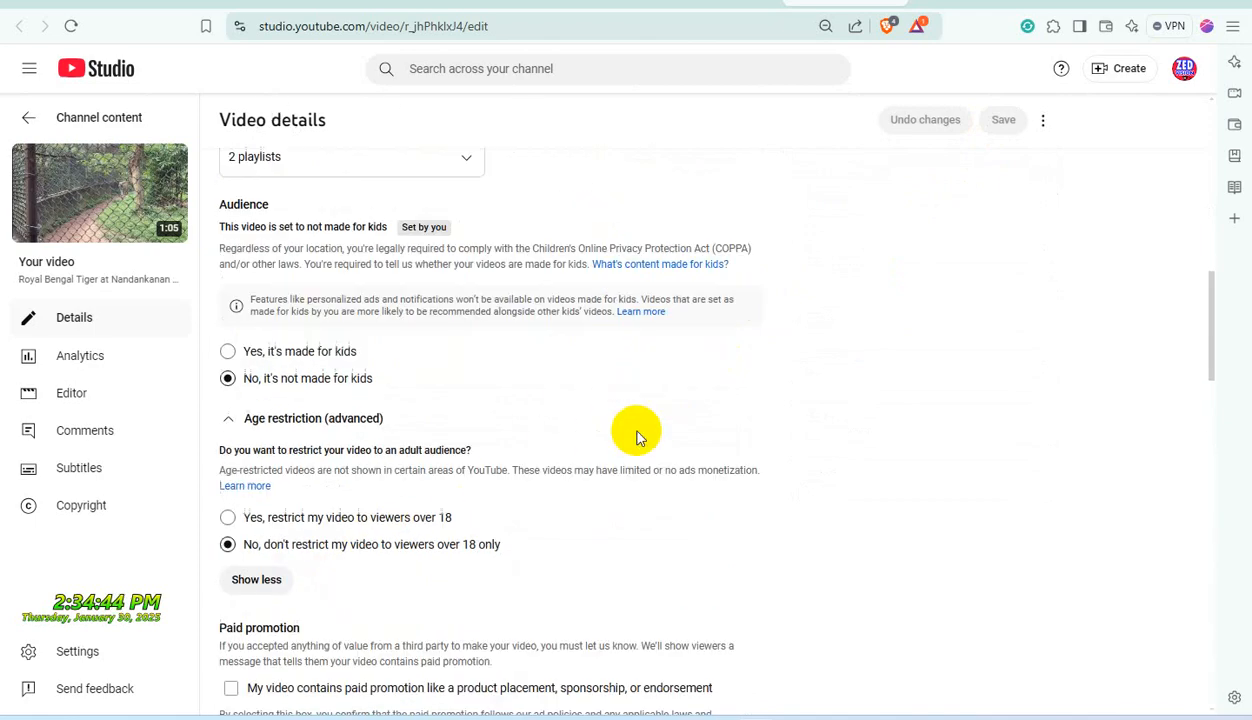
scroll(638, 437, "down", 3)
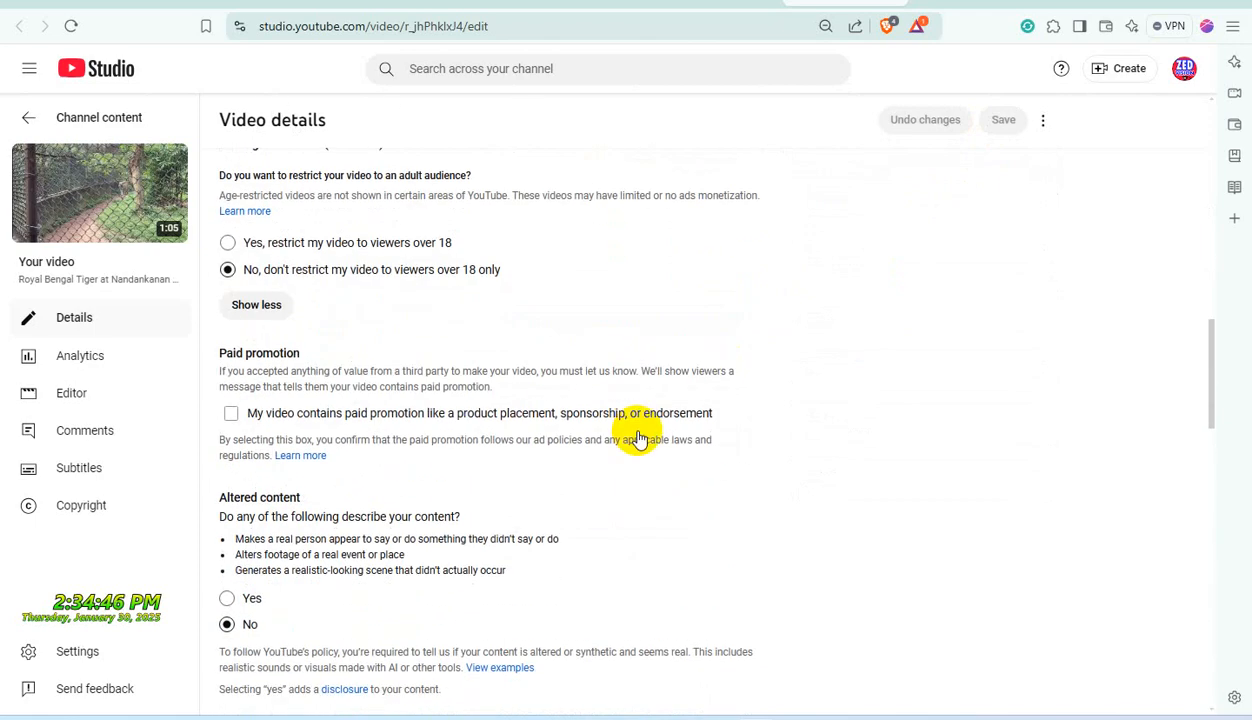
scroll(637, 437, "down", 2)
left_click(245, 430)
scroll(545, 447, "down", 5)
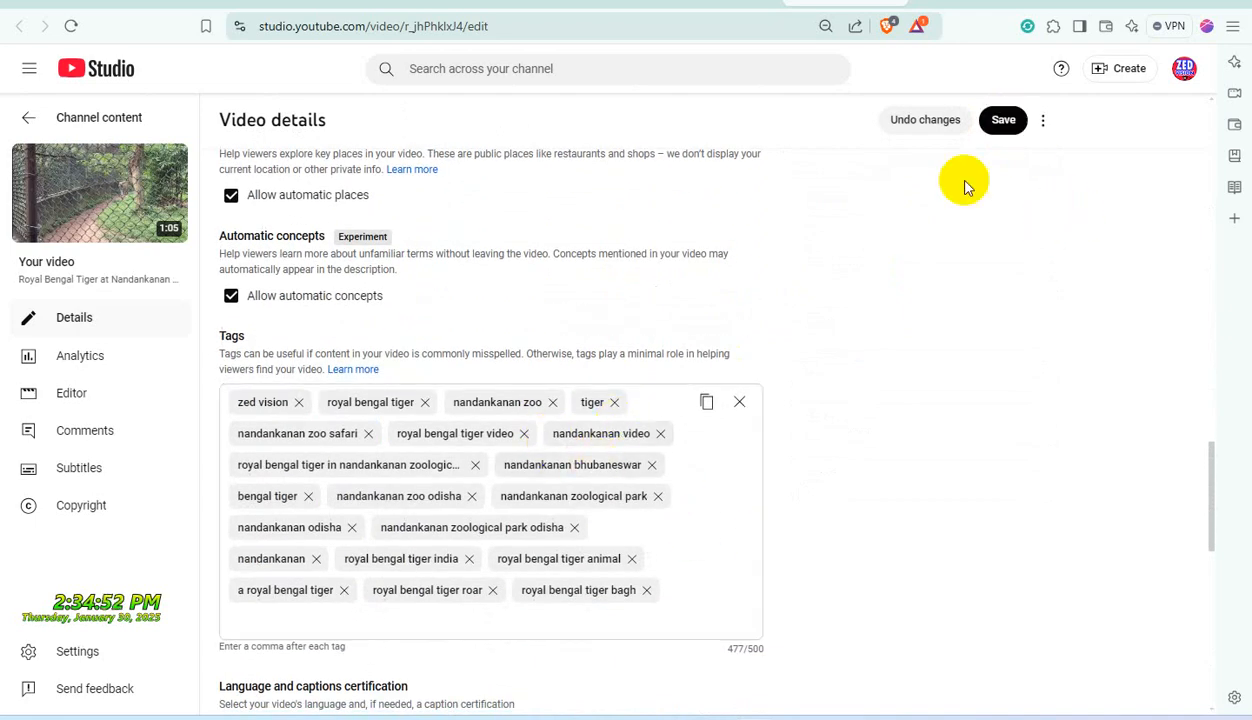
scroll(811, 397, "up", 1)
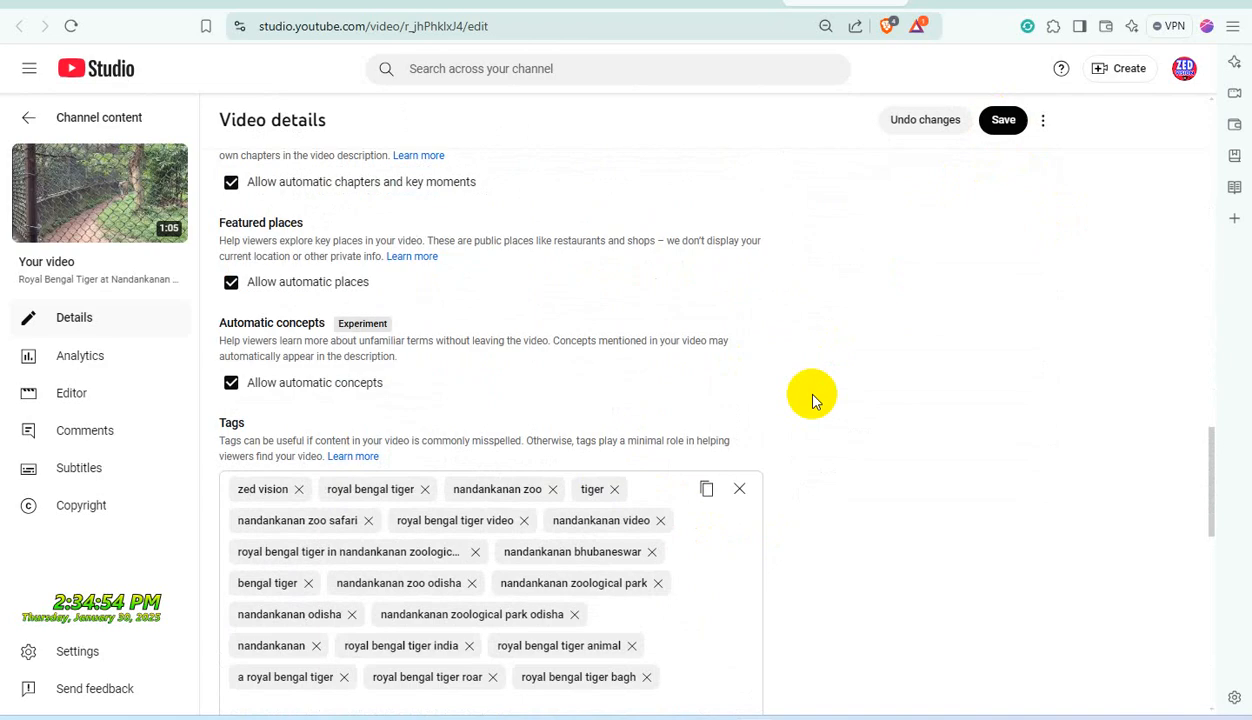
left_click(1001, 122)
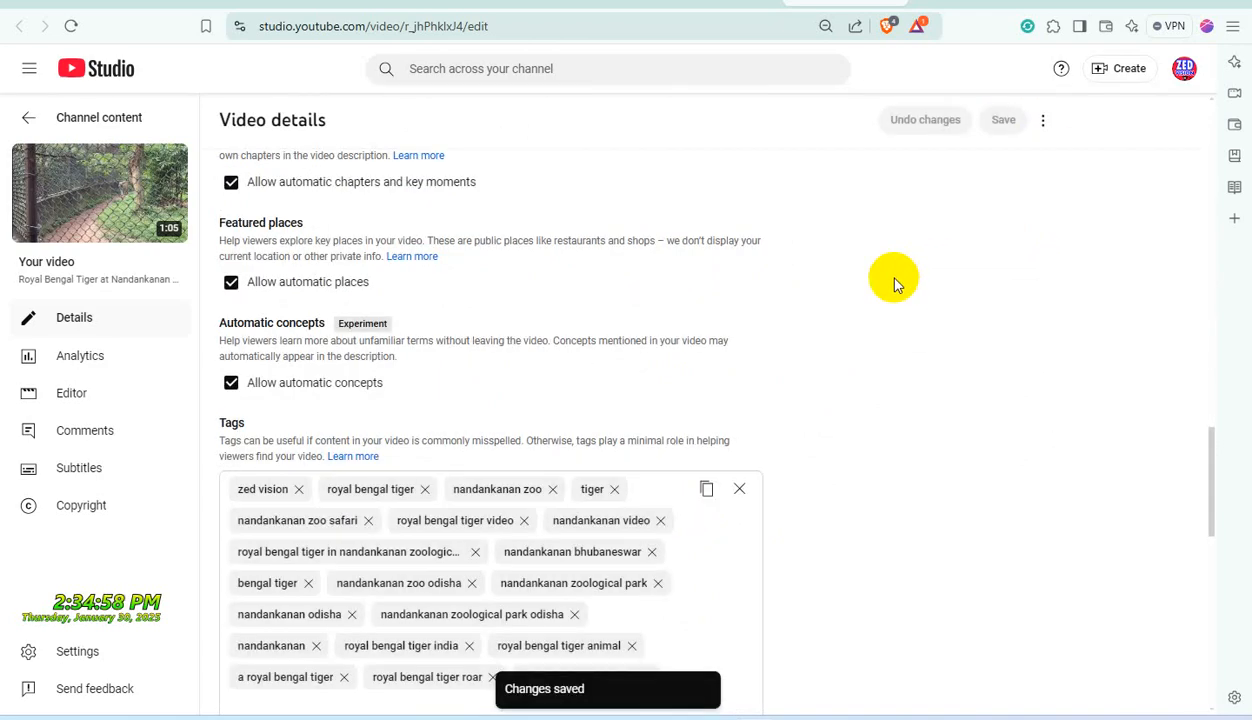
Insert the "~"-separated keyword list from "Royal Bengal Tiger" to "Nandankanan Zoo tour" beneath the description's divider line, with a blank line after it.
scroll(461, 480, "up", 15)
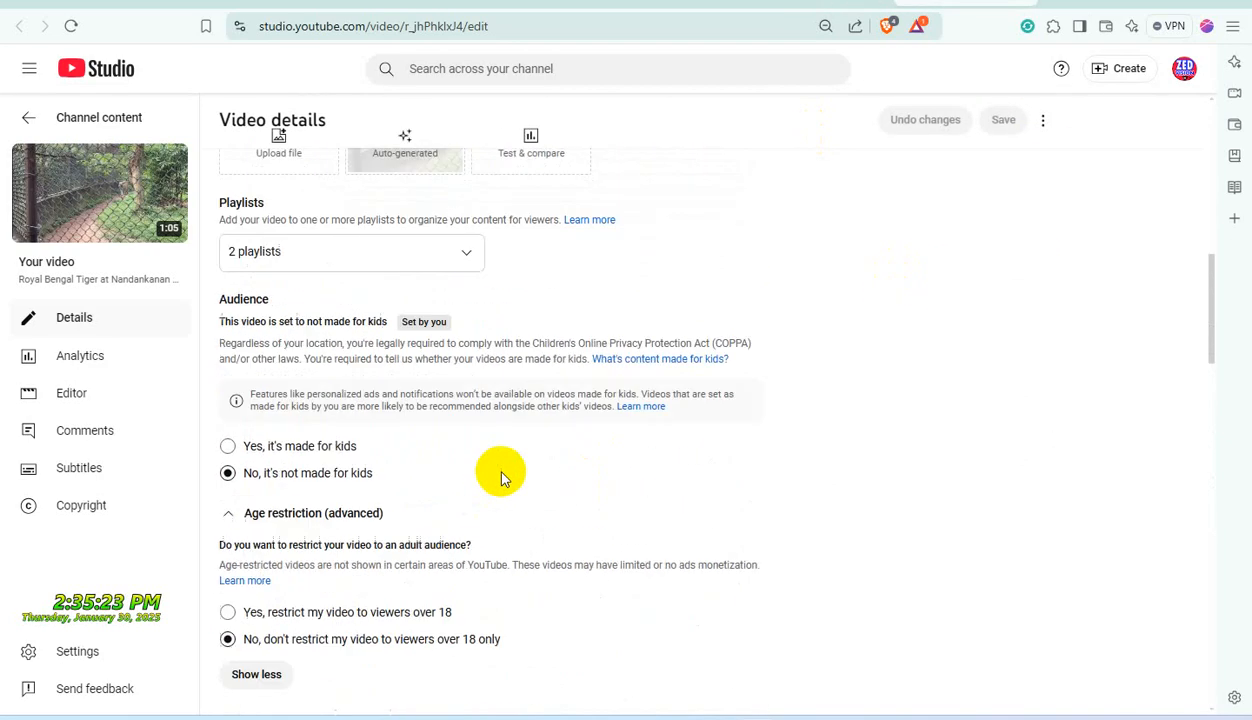
scroll(503, 478, "up", 1)
scroll(503, 476, "up", 1)
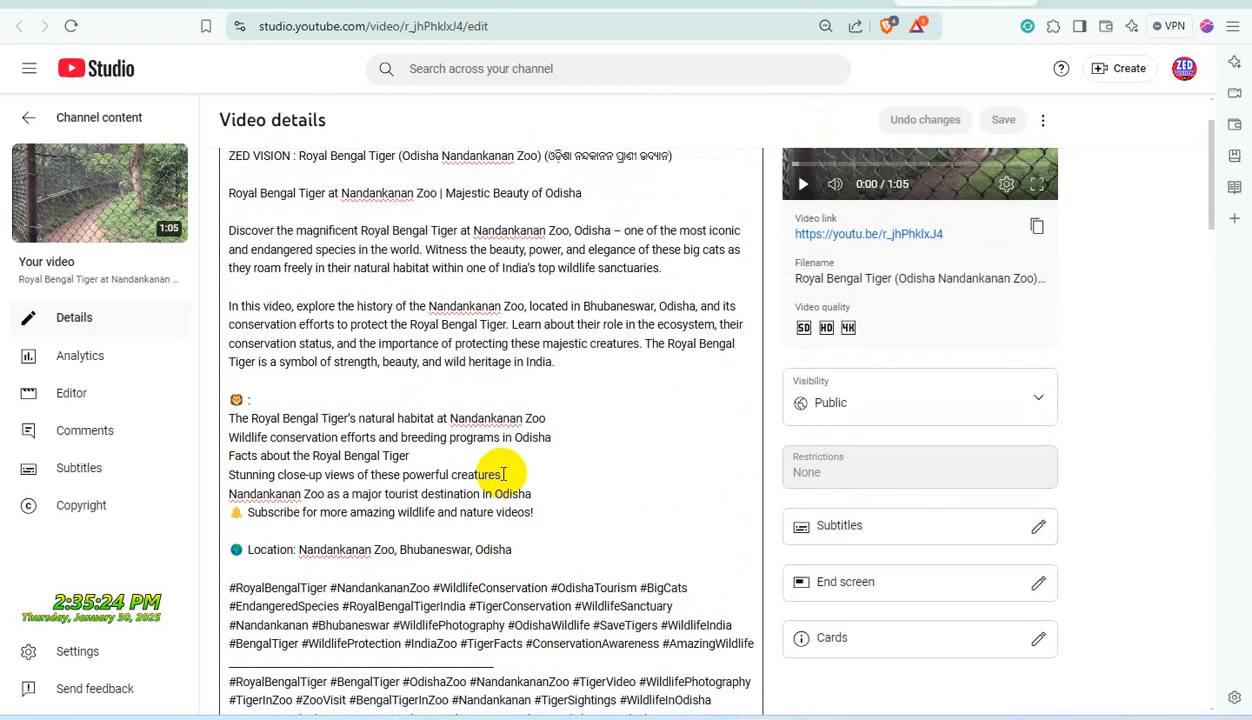
scroll(504, 475, "down", 3)
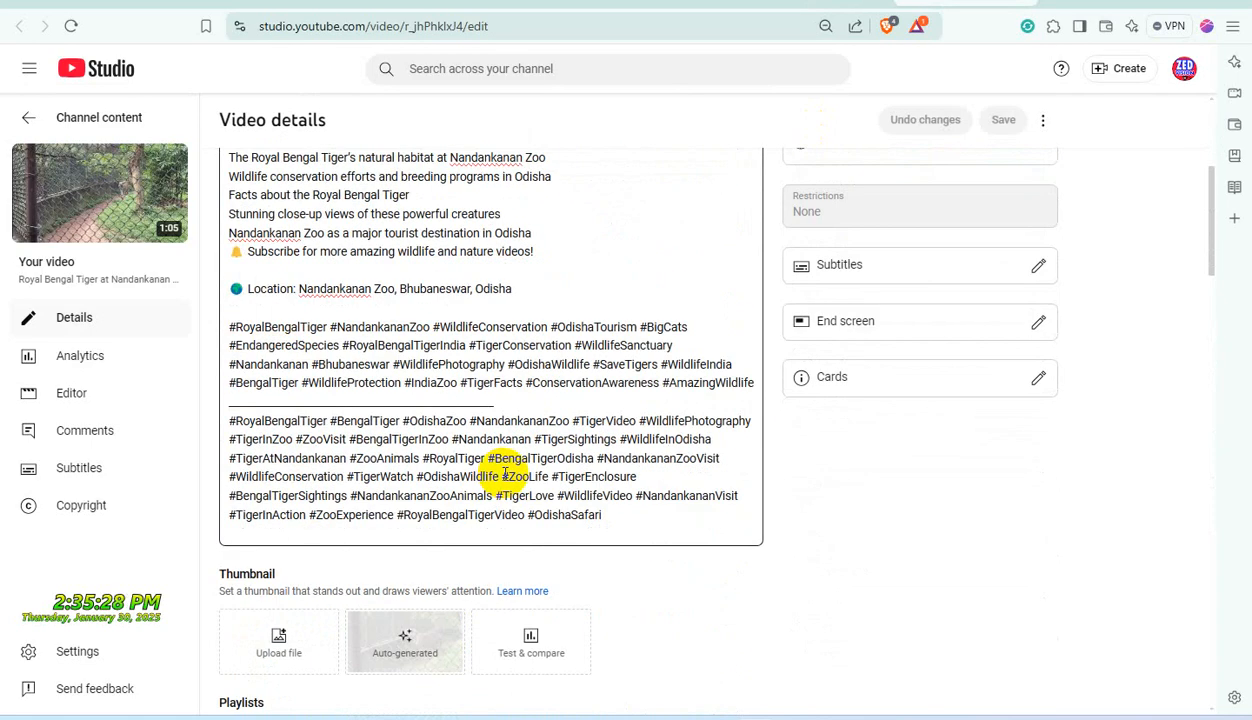
scroll(505, 474, "up", 3)
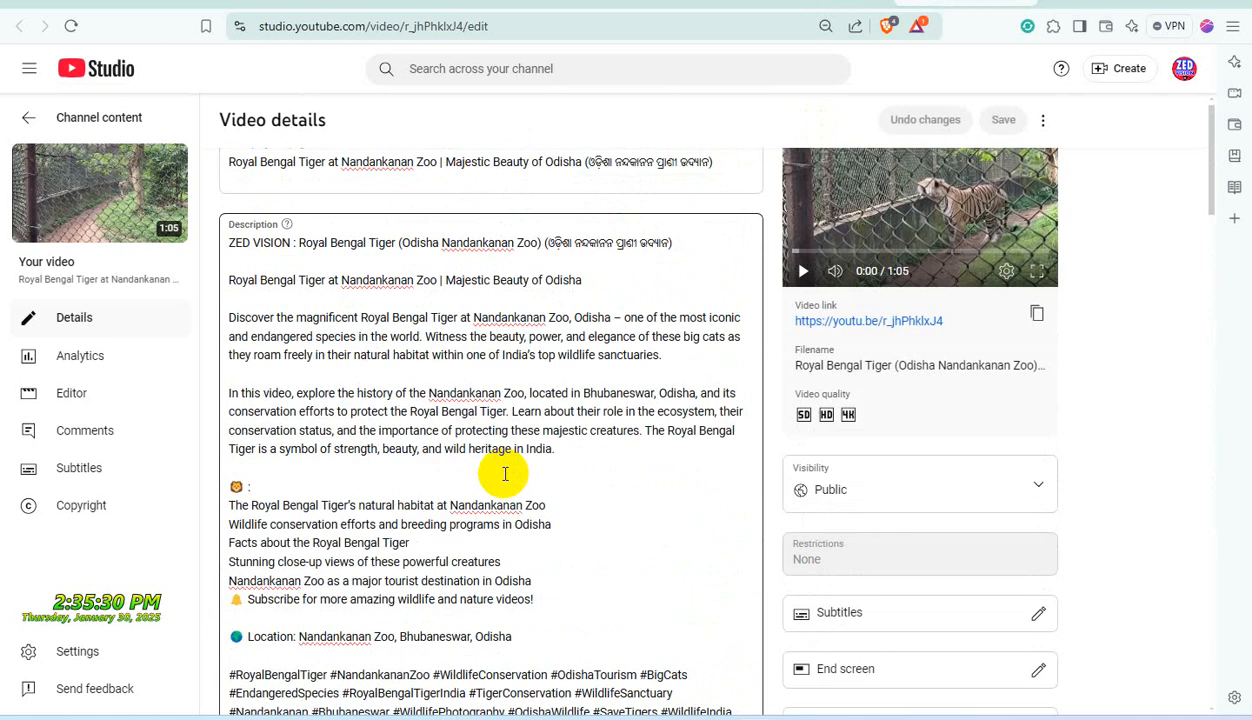
scroll(505, 474, "down", 4)
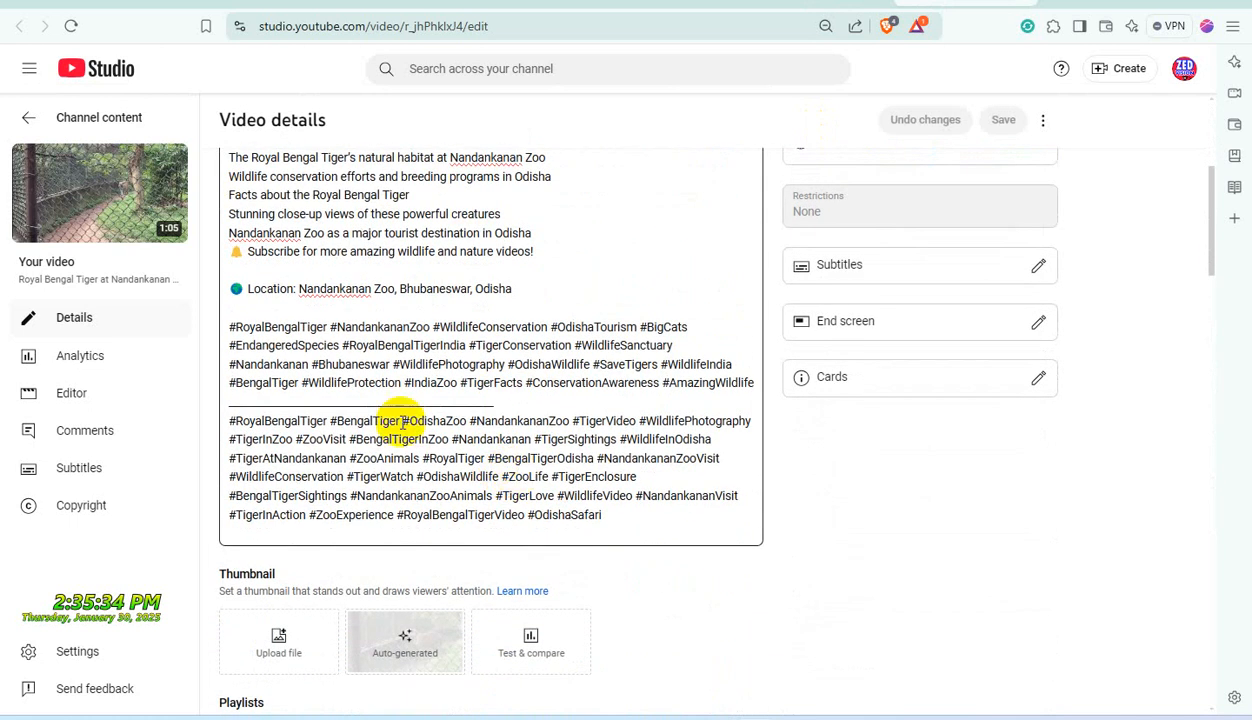
left_click(547, 400)
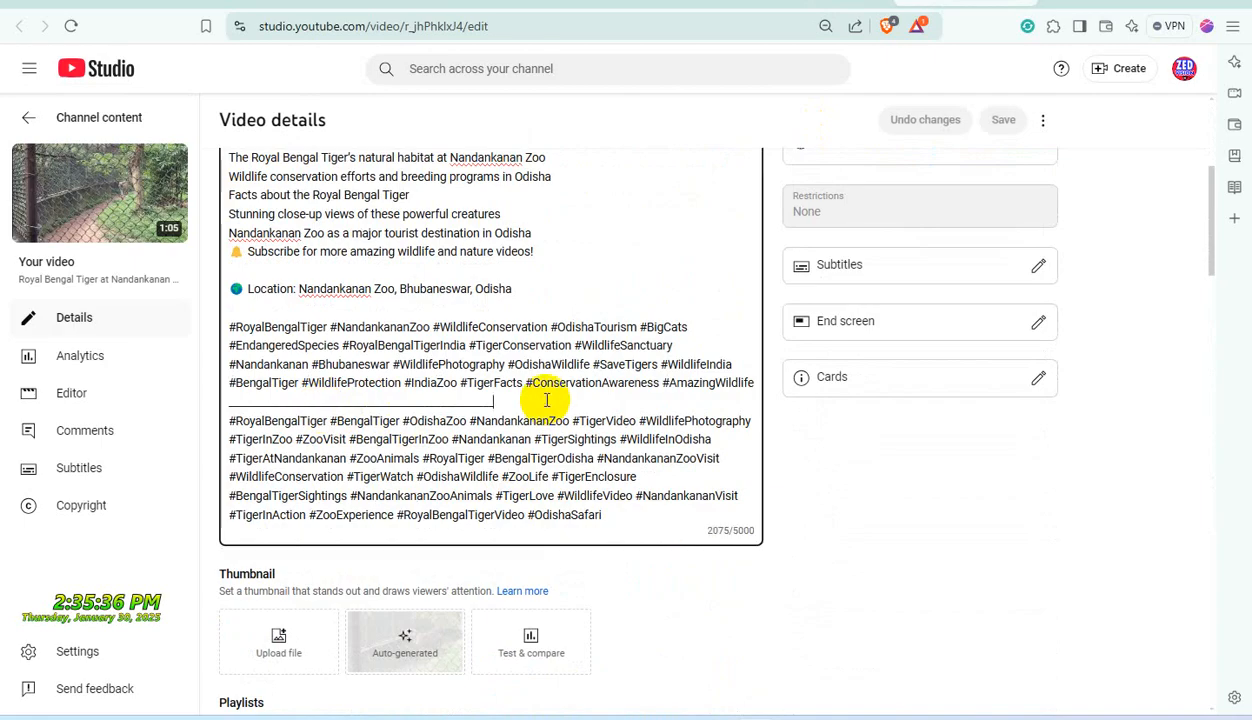
key("Return")
key("Return")
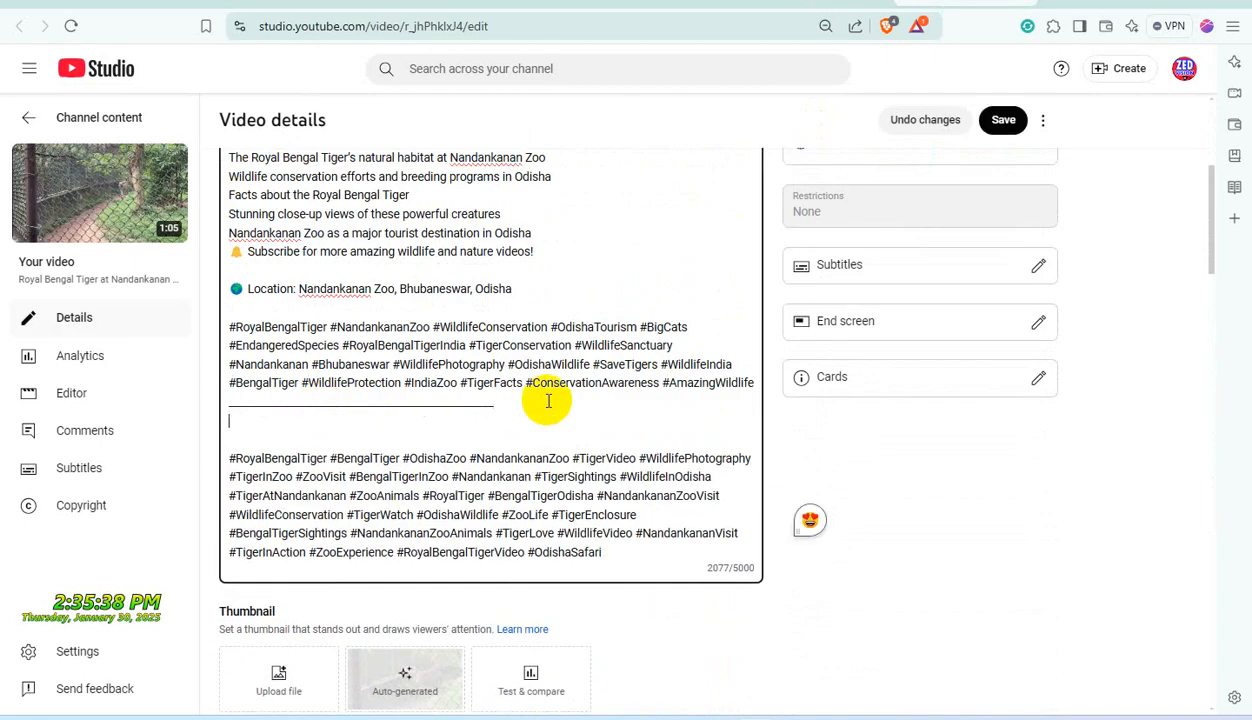
type("~ Royal Bengal Tiger~  Odisha Nandankanan Zoo~  Nandankanan Zoo~  Bengal Tiger~  Tiger in Nandankanan~  Royal Bengal Tiger Odisha~  wildlife Odisha~  Nandankanan zoo animals~  tigers of Nandankanan~  wildlife sanctuary India~  Royal Bengal Tiger video~  Bengal Tiger habitat~  Odisha wildlife~  endangered tigers~  Nandankanan Zoo tiger~  Nandankanan Zoo Odisha~  Nandankanan tiger safari~  Royal Bengal Tiger footage~  wildlife conservation India~  India zoo~  Odisha tourism~  Nandankanan Zoo tour")
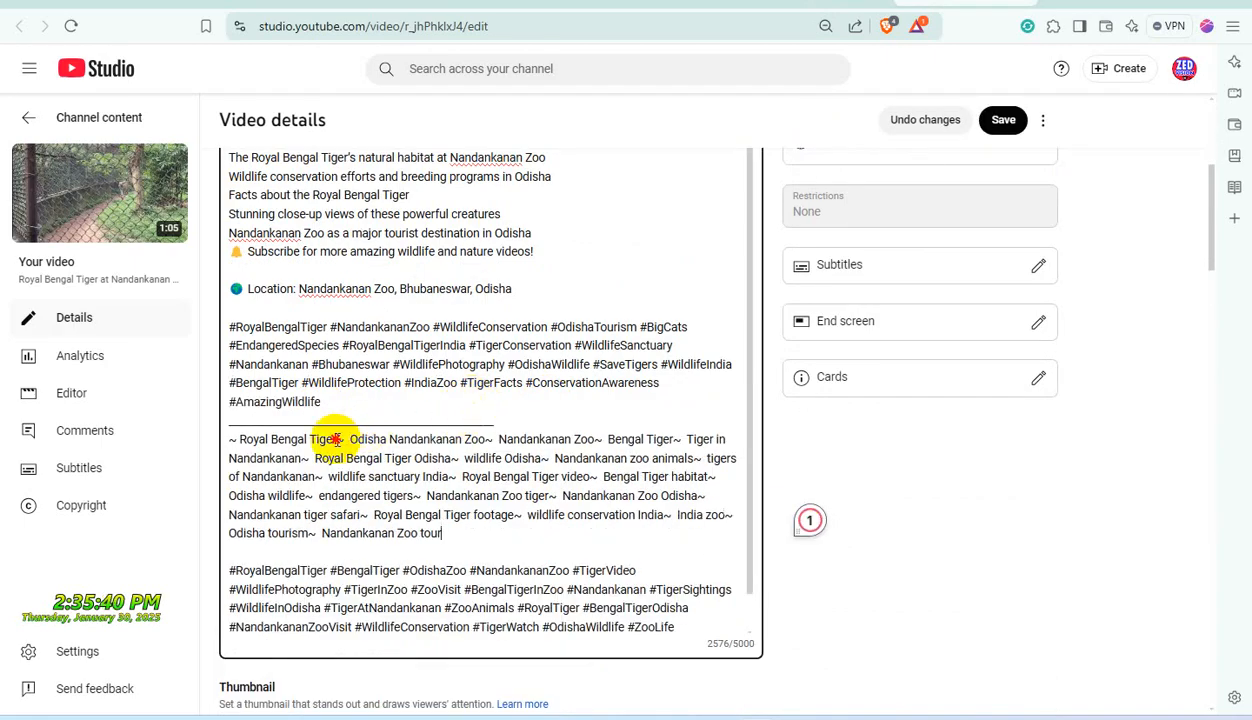
Break the inserted keyword list so each "~" keyword, from "Royal Bengal Tiger" to "Nandankanan Zoo tour", stands on its own line.
left_click(340, 439)
key("Return")
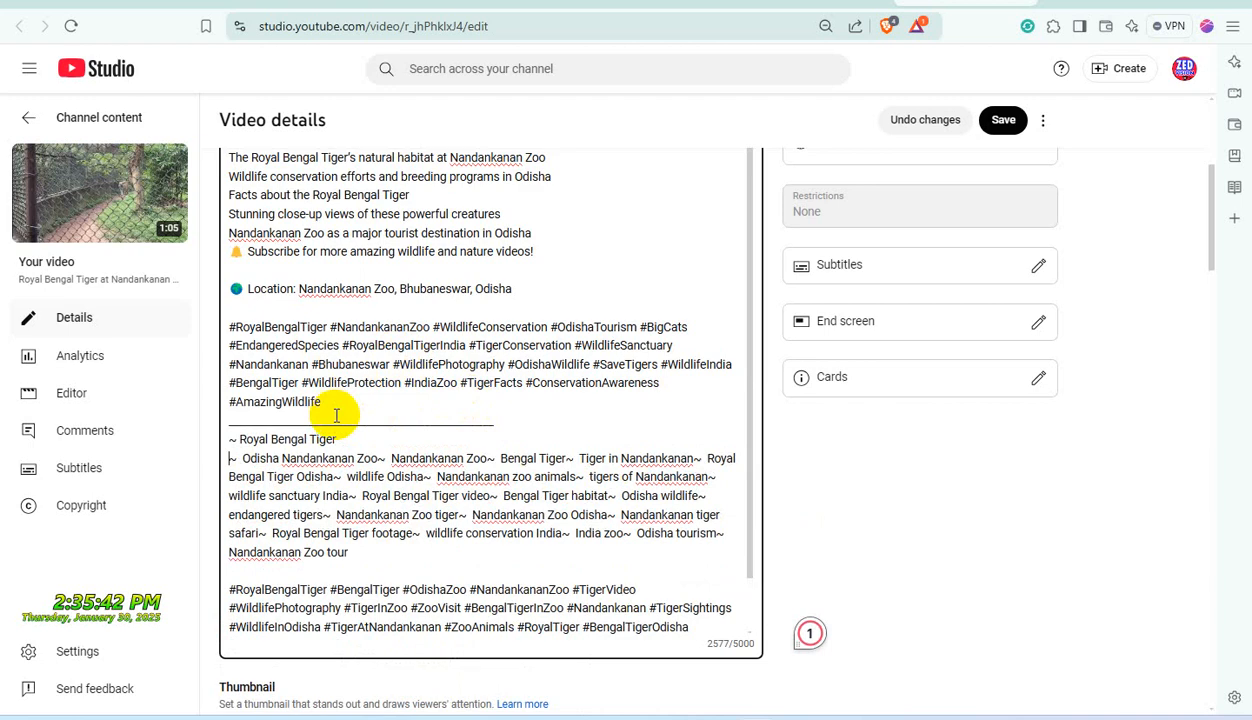
left_click(378, 458)
key("Return")
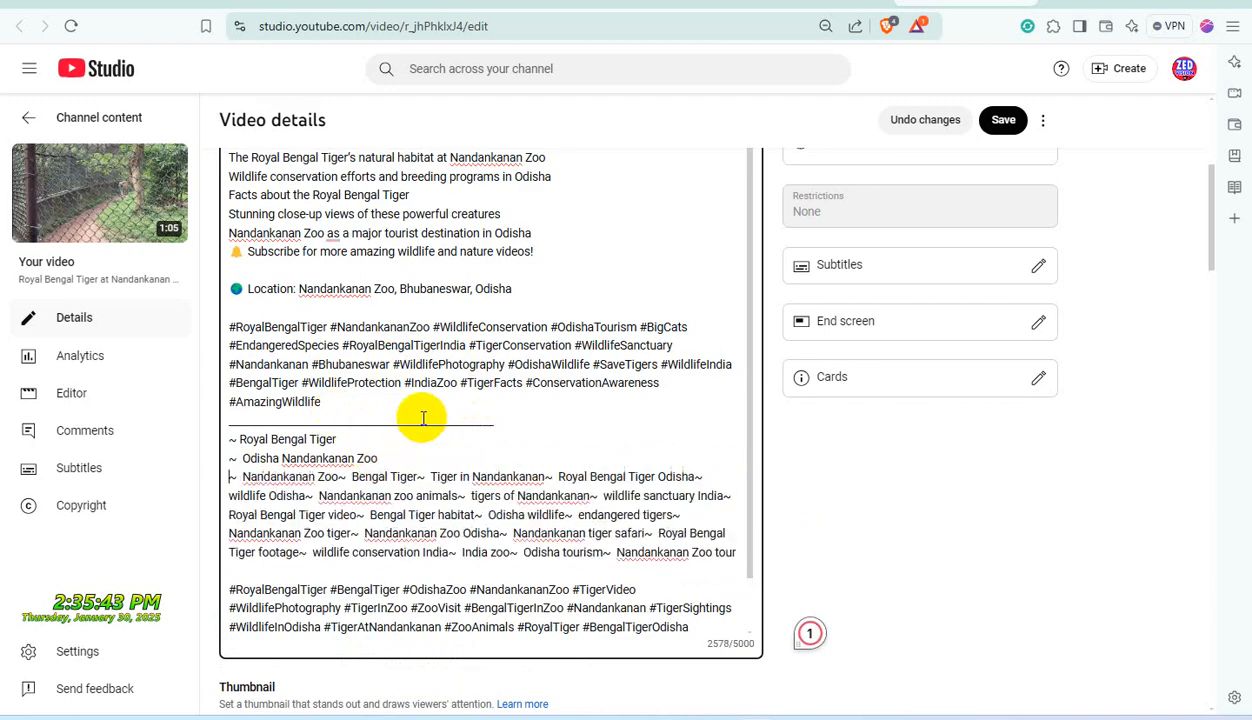
left_click(338, 477)
key("Return")
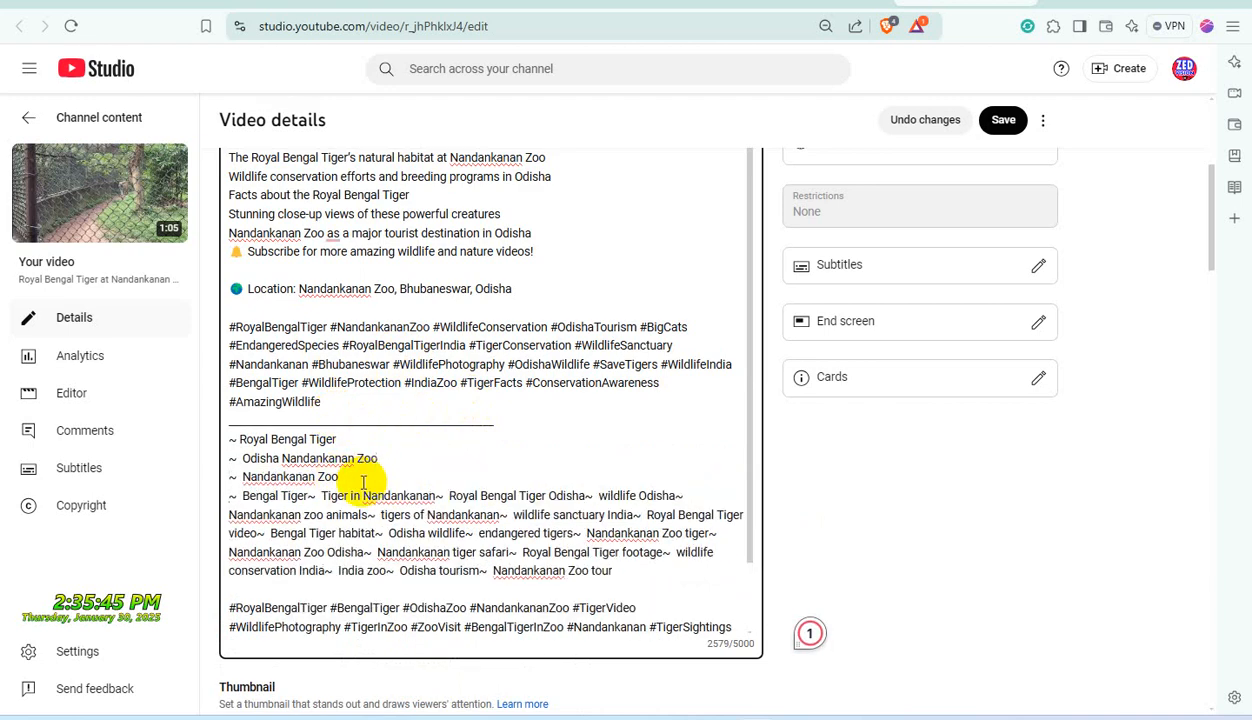
left_click(309, 495)
key("Return")
left_click(357, 513)
key("Return")
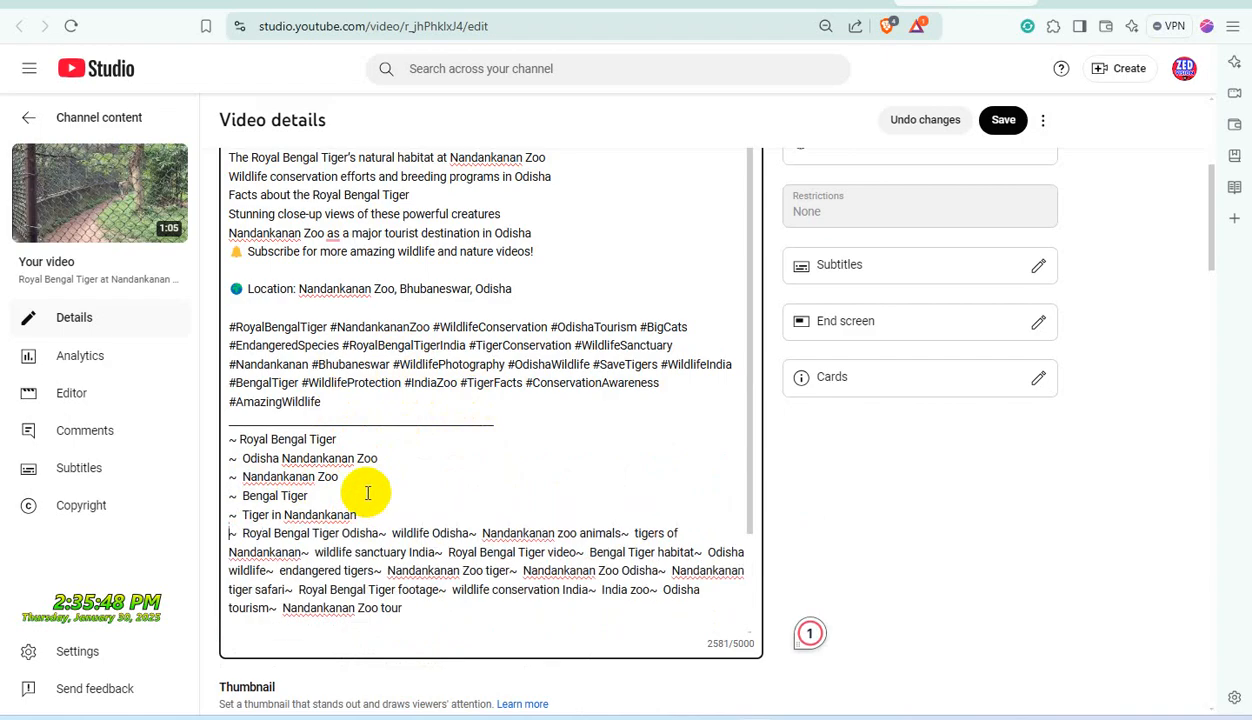
left_click(381, 533)
key("Return")
scroll(349, 487, "down", 1)
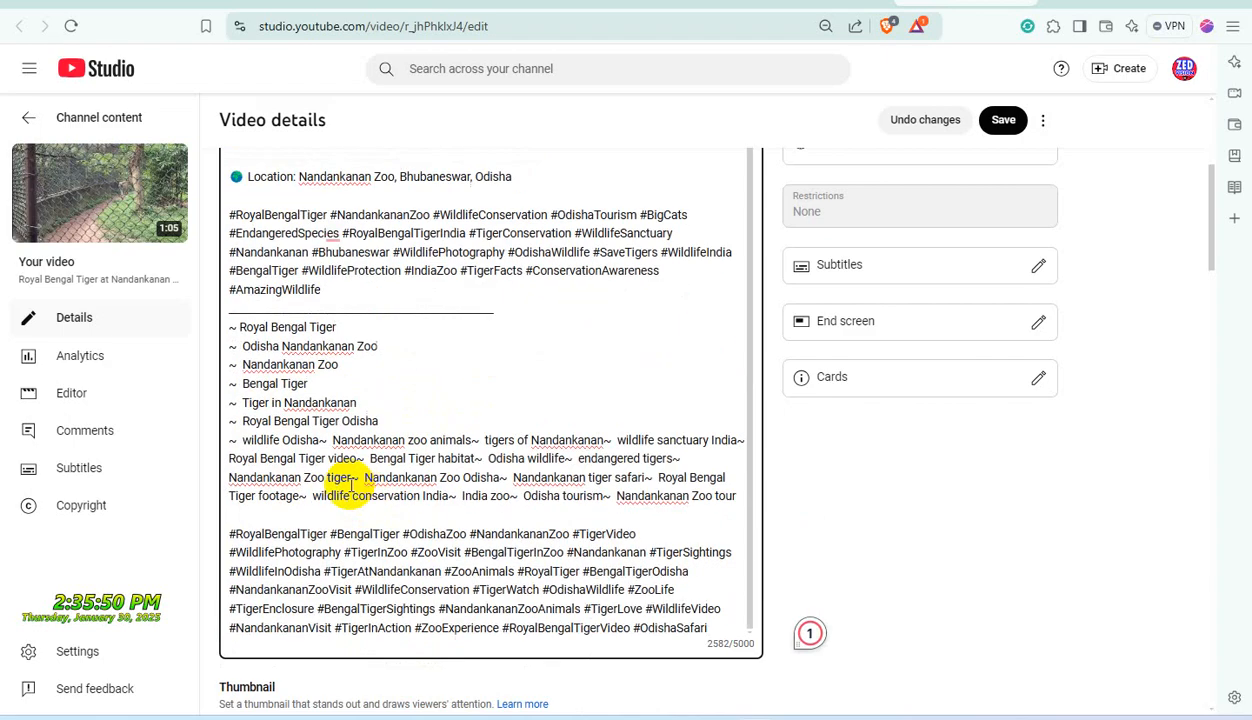
left_click(320, 440)
key("Return")
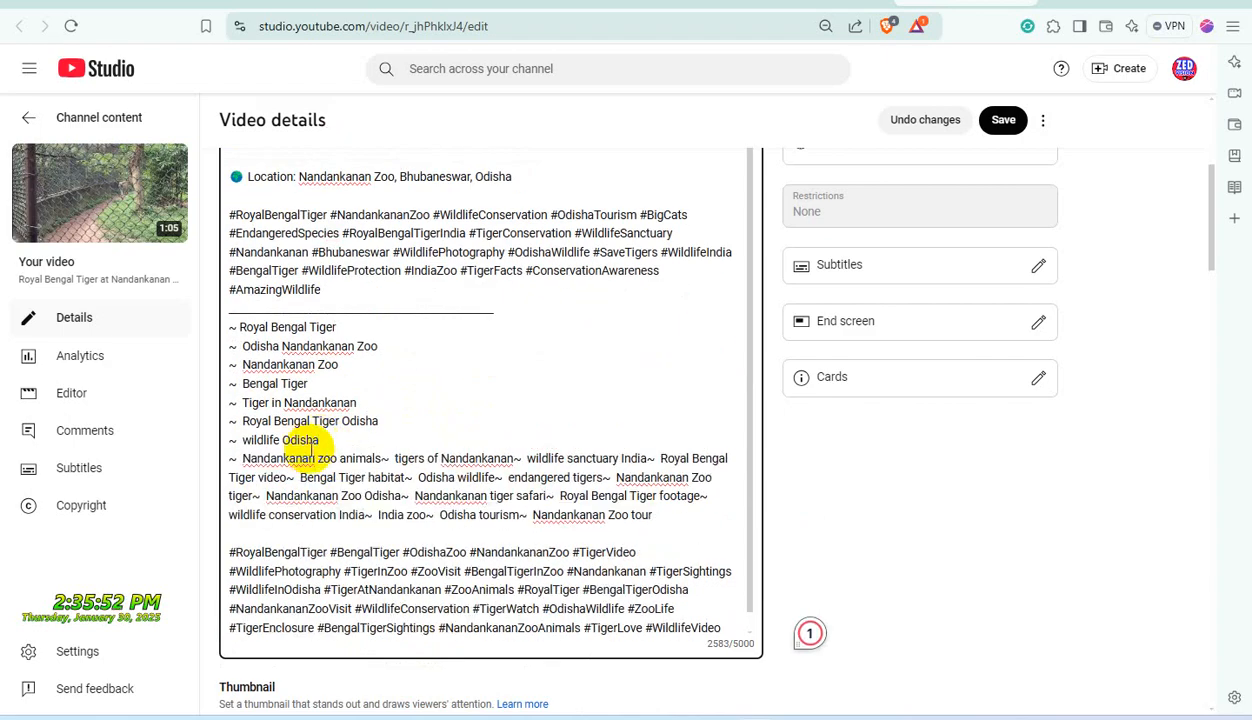
left_click(381, 460)
key("Return")
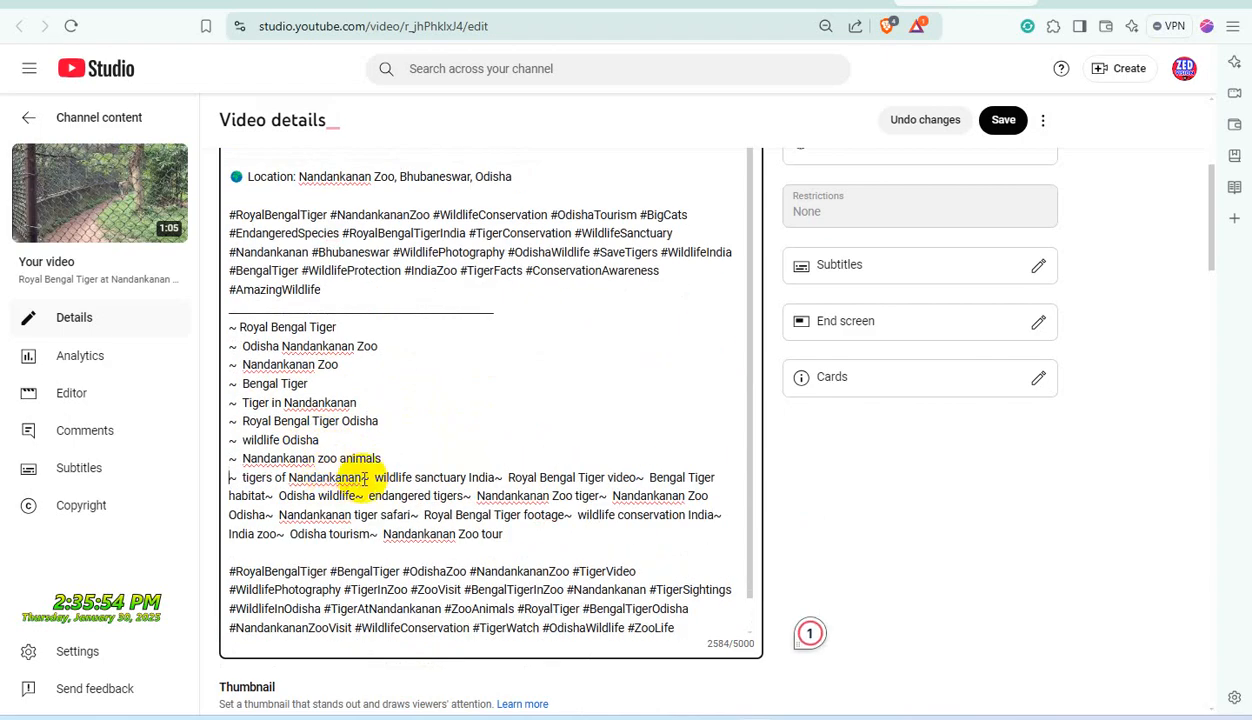
left_click(362, 478)
key("Return")
left_click(362, 496)
key("Return")
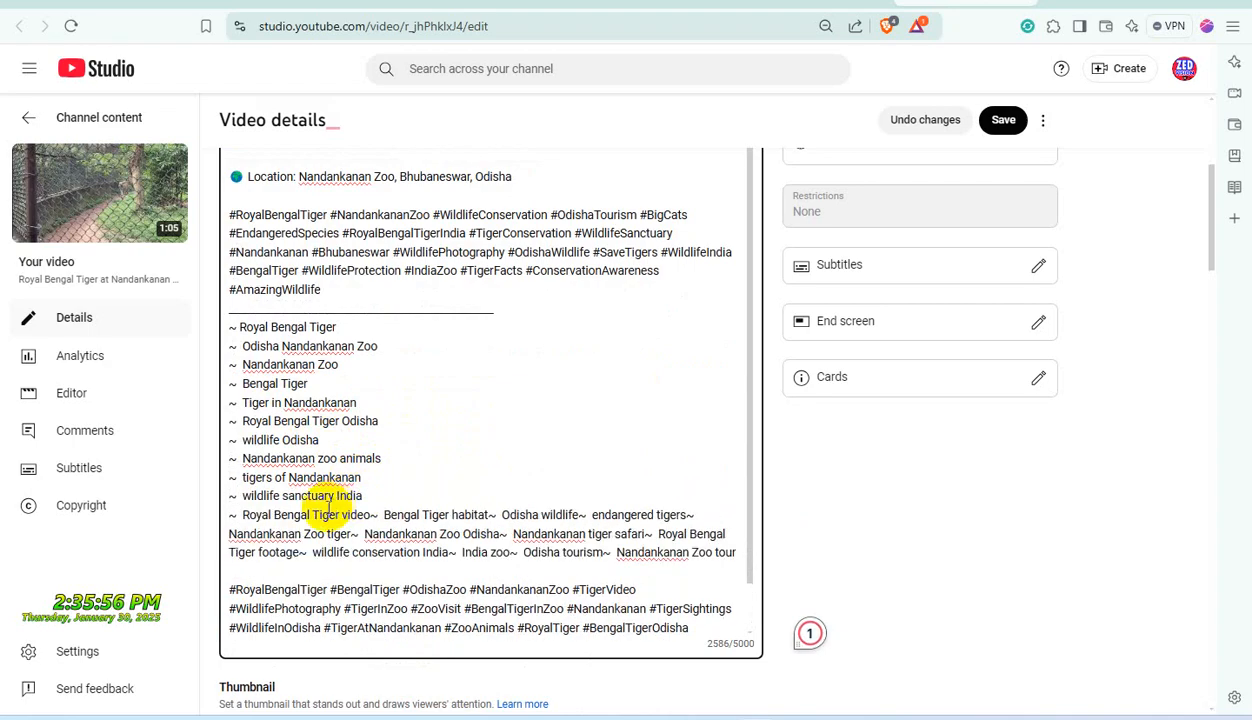
left_click(371, 515)
key("Return")
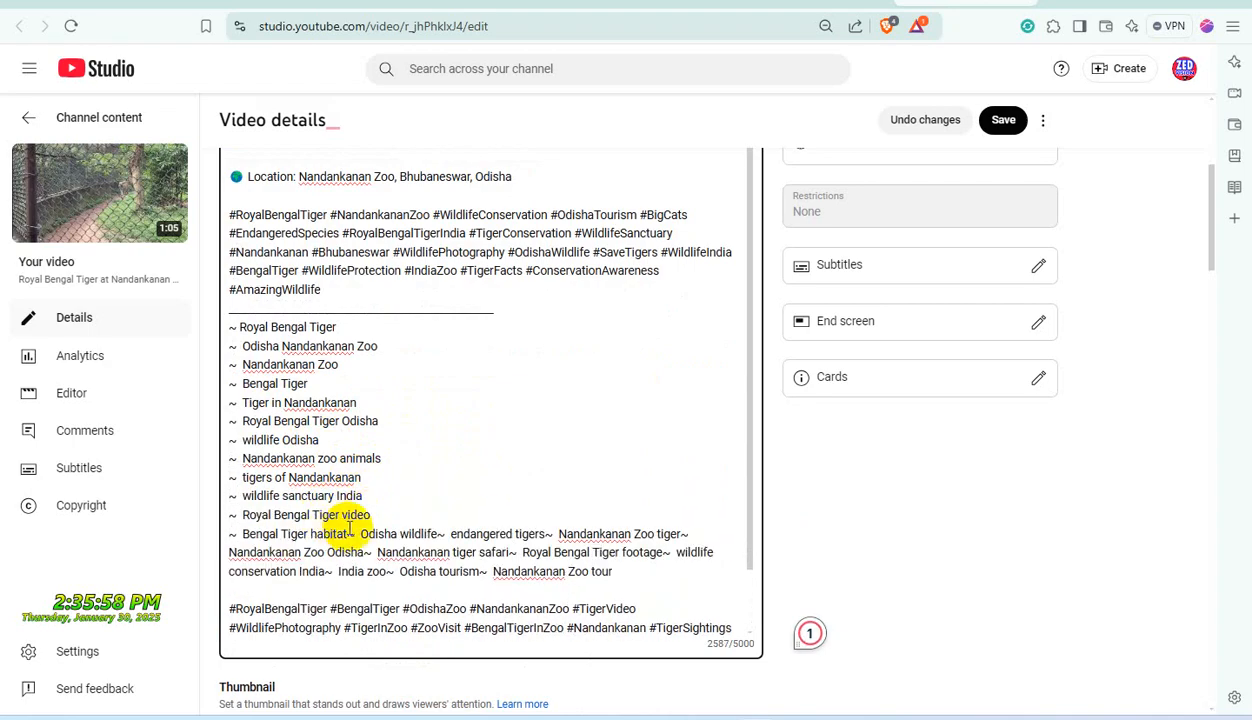
left_click(352, 533)
key("Return")
scroll(365, 485, "down", 1)
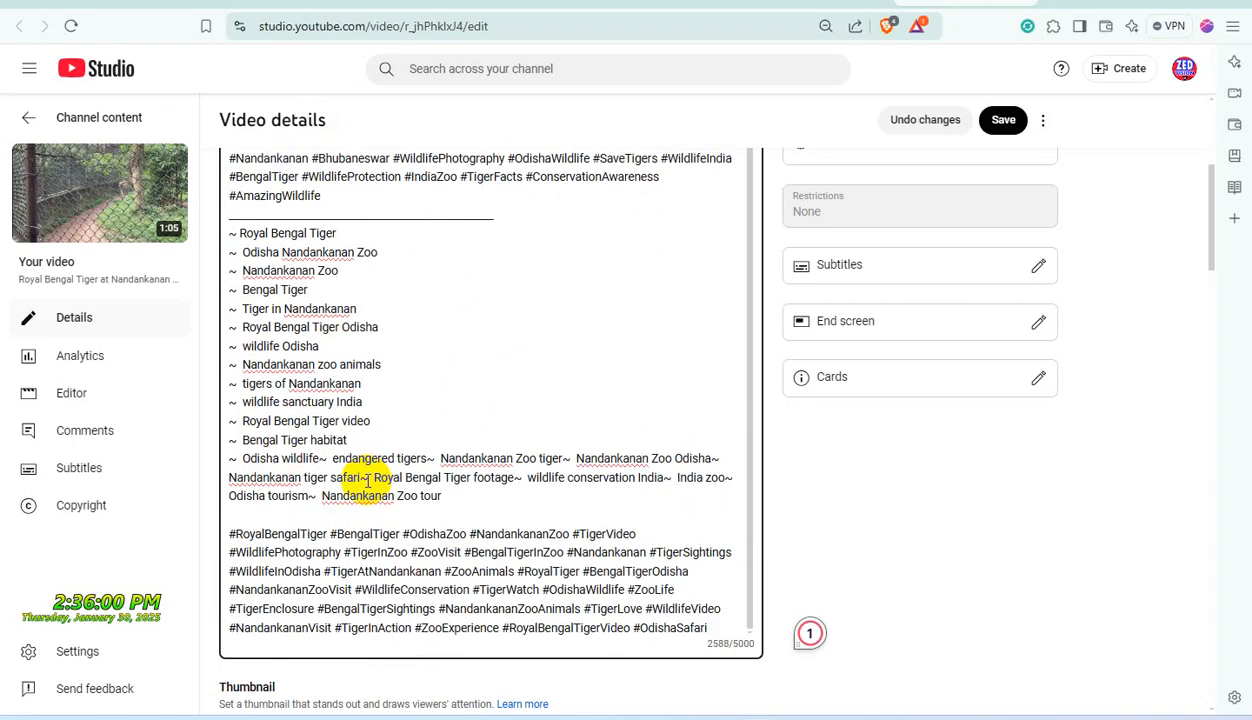
left_click(322, 458)
key("Return")
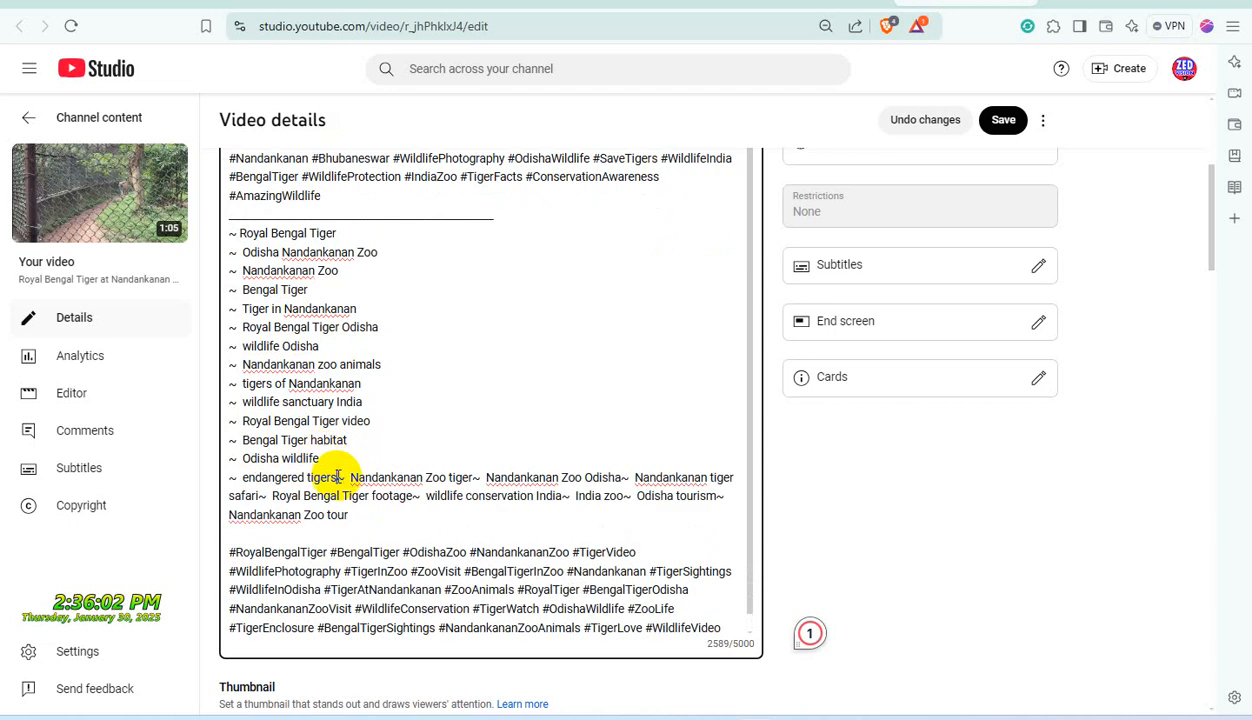
left_click(338, 477)
key("Return")
left_click(366, 496)
key("Return")
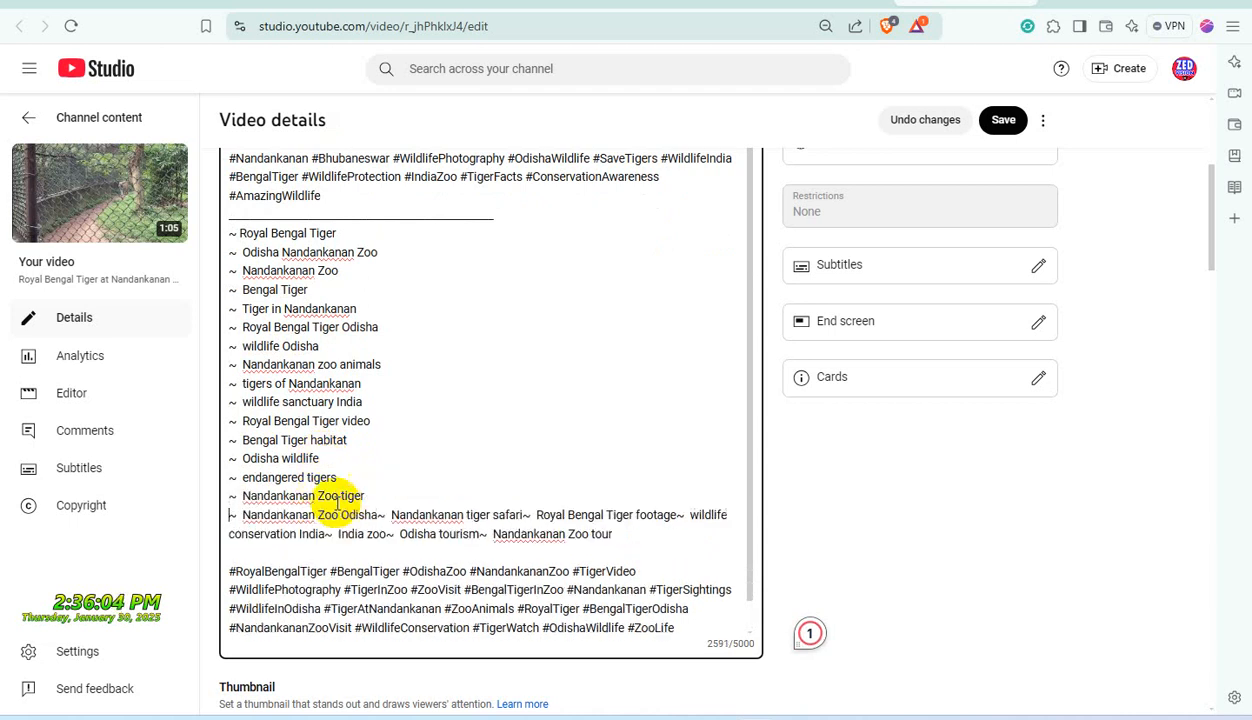
left_click(378, 515)
key("Return")
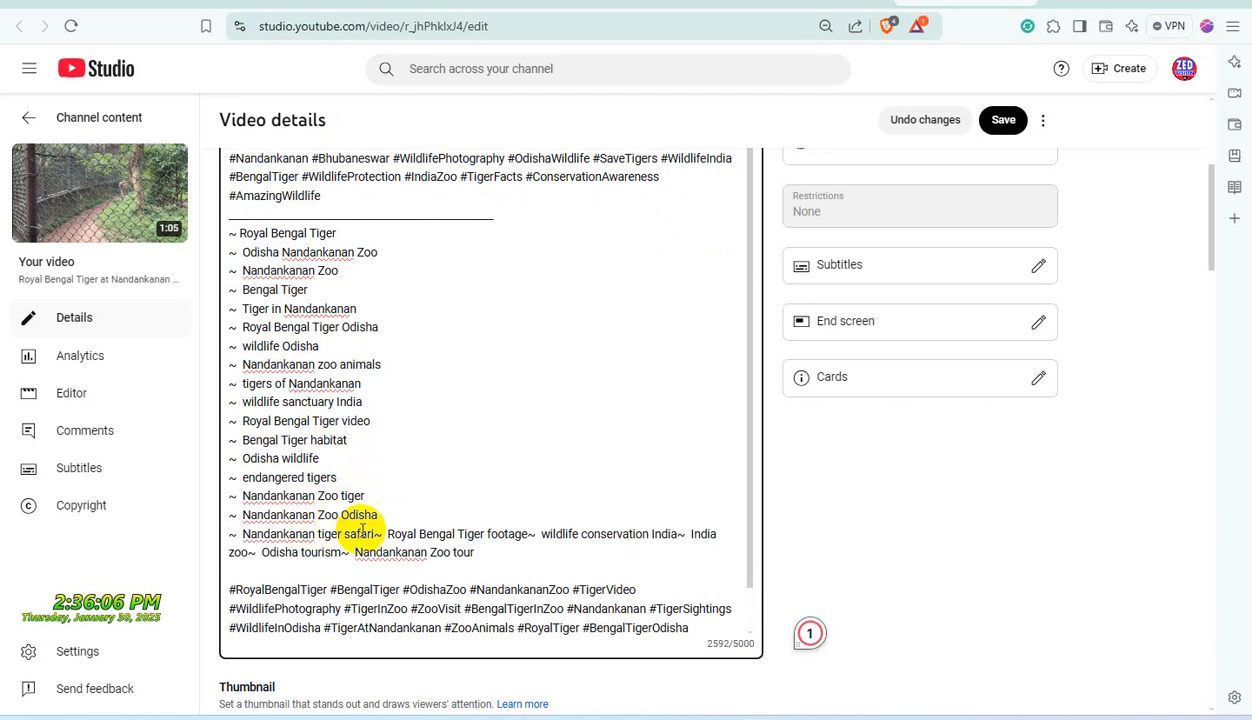
key("Return")
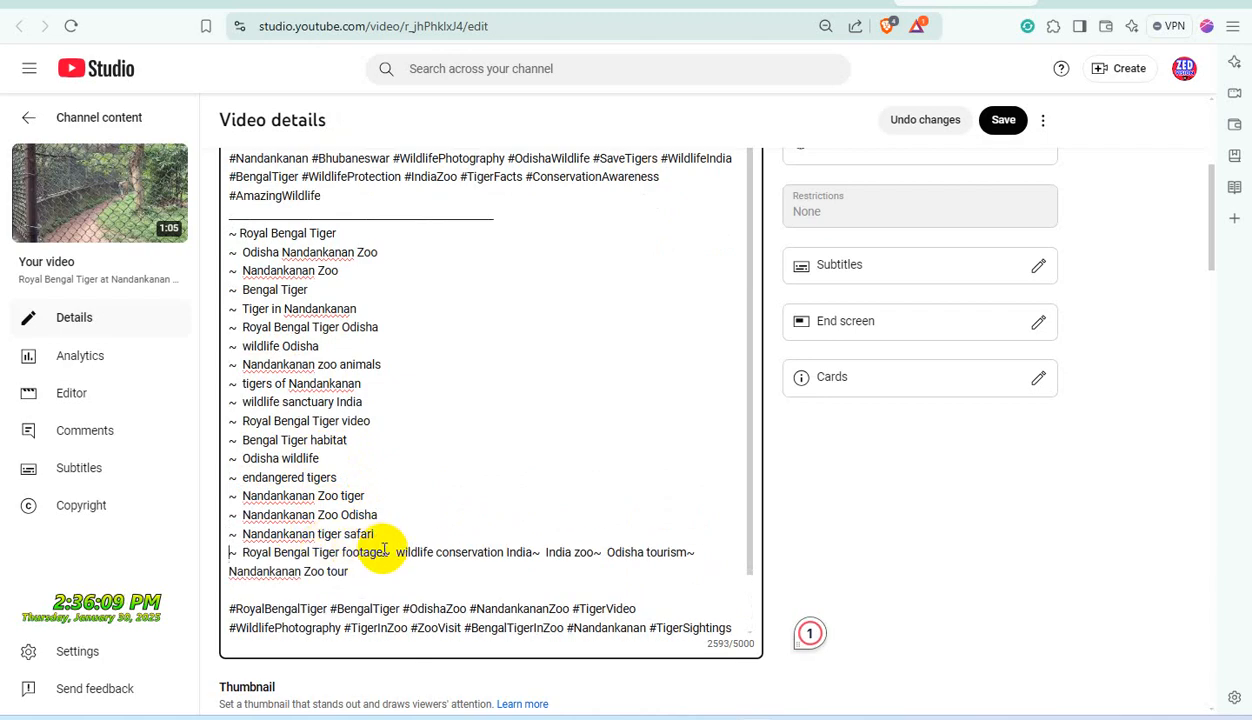
left_click(384, 552)
key("Return")
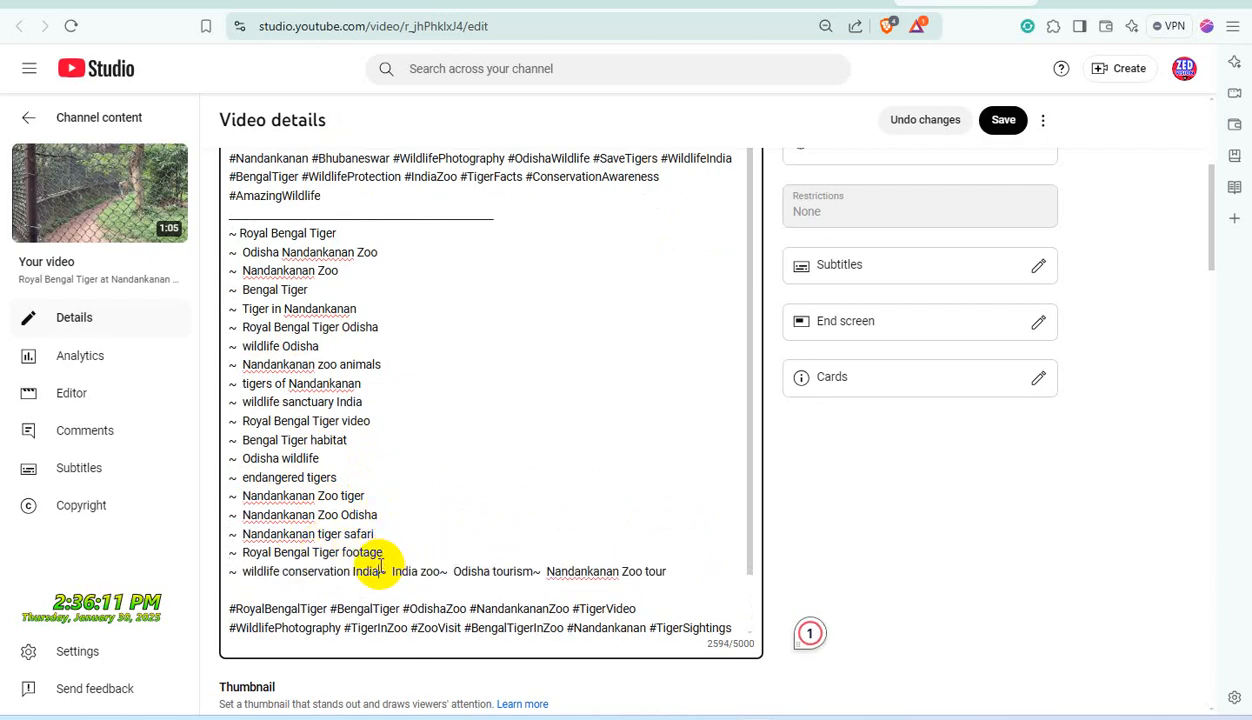
left_click(380, 568)
key("Return")
left_click(290, 590)
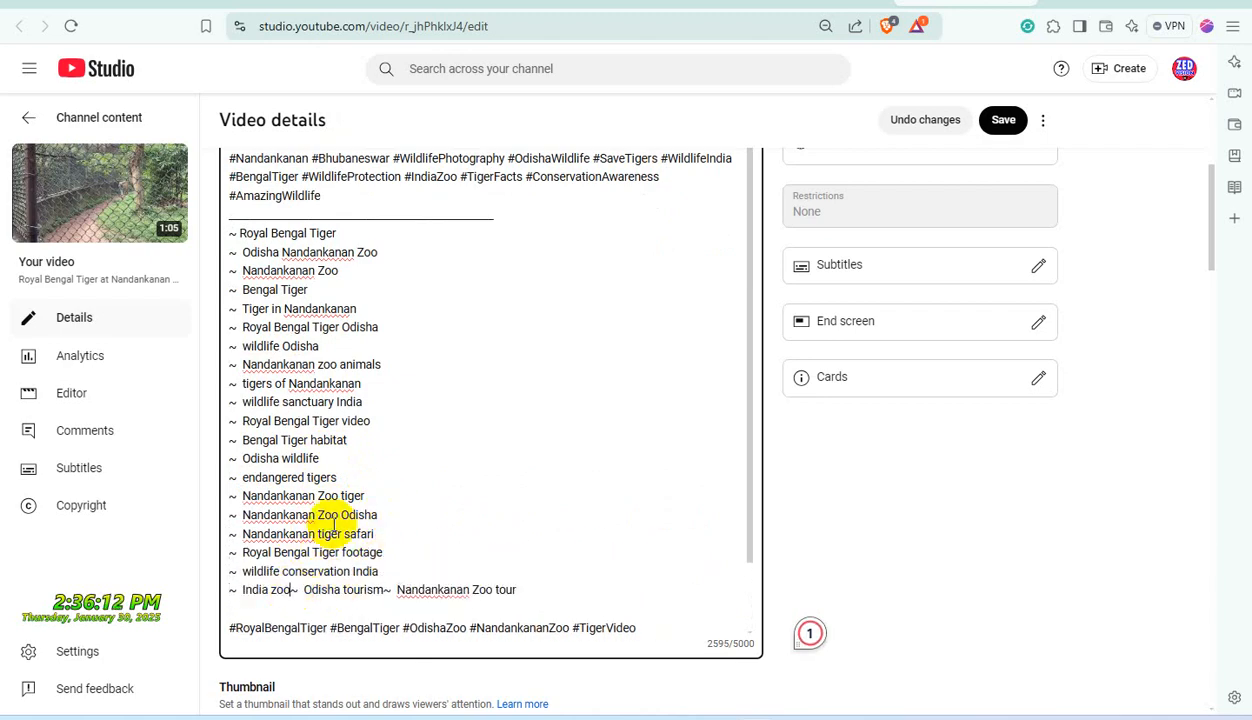
key("Return")
left_click(322, 608)
key("Return")
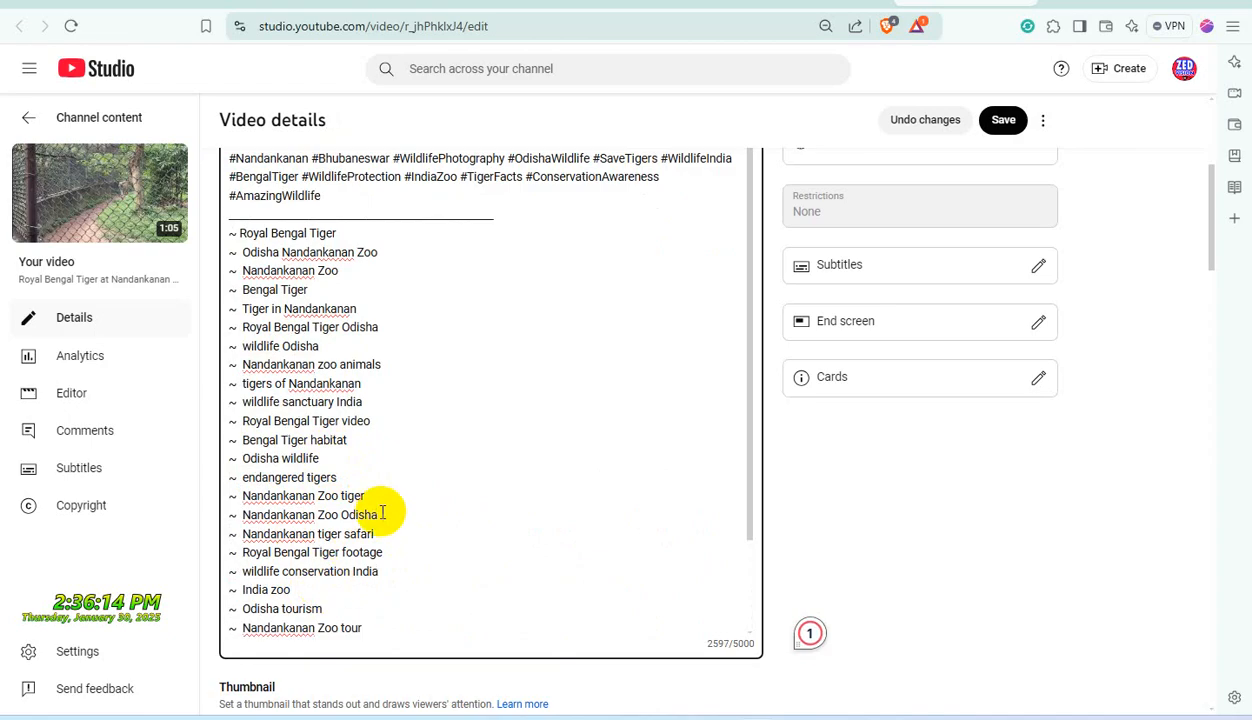
Save the updated video description and return to the channel's list of uploaded videos.
scroll(380, 500, "down", 2)
left_click(999, 122)
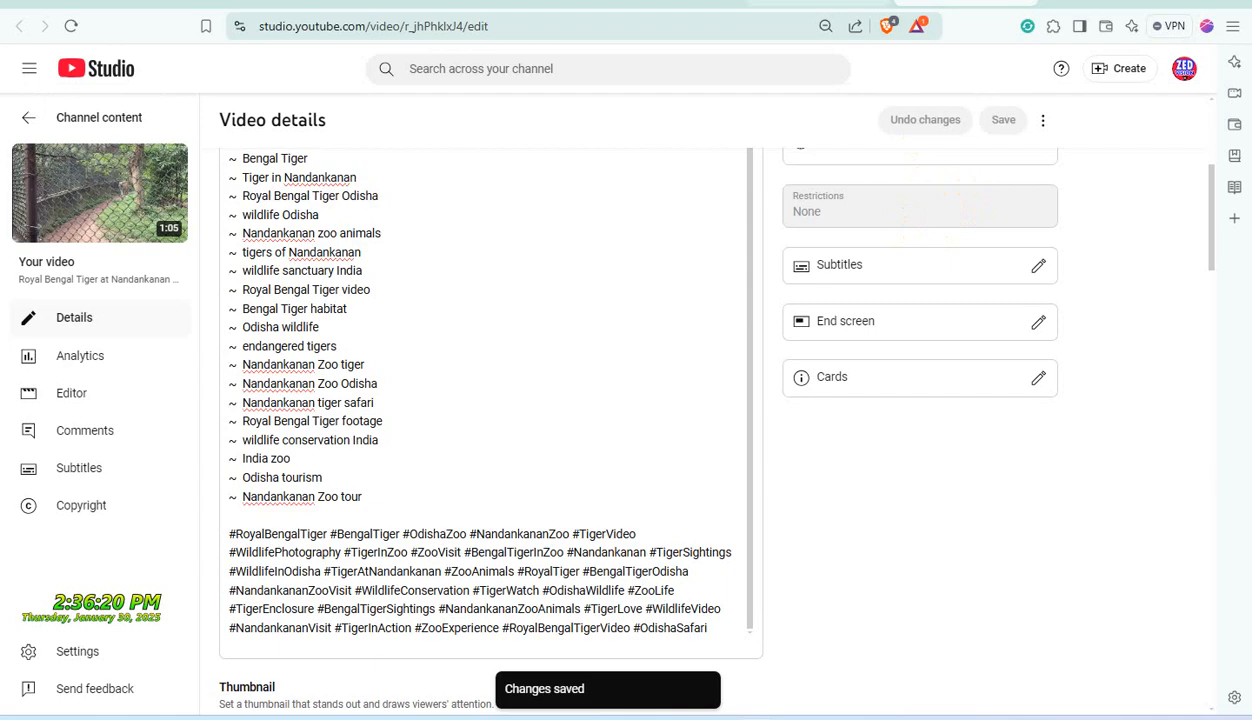
left_click(1022, 1)
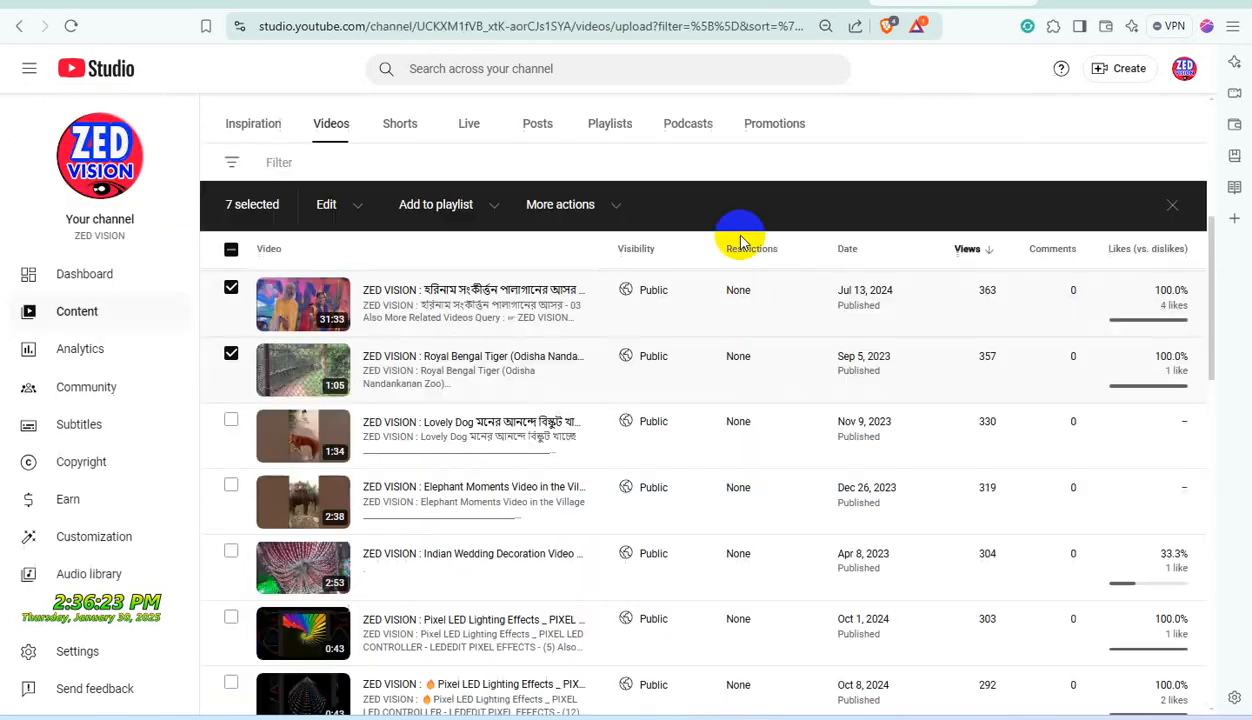